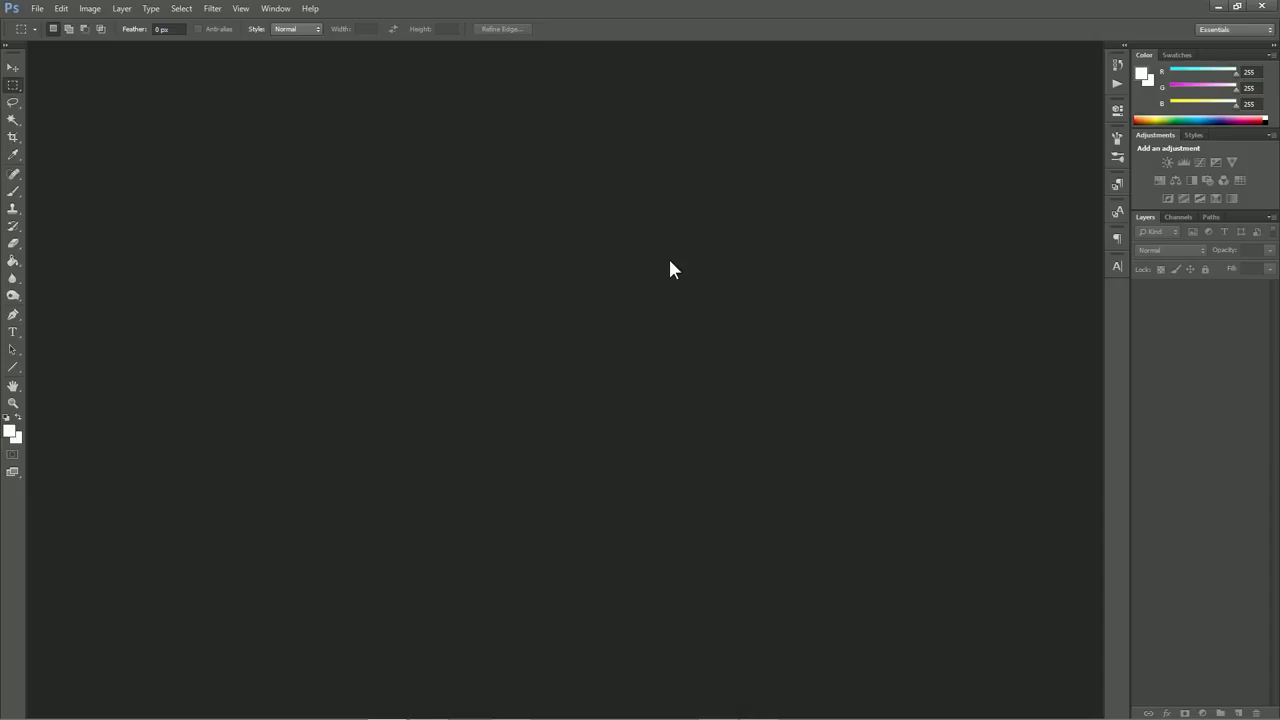
Create a new transparent document named Fancy Textsss, 4000 pixels wide and 500 pixels high
click(40, 9)
click(45, 22)
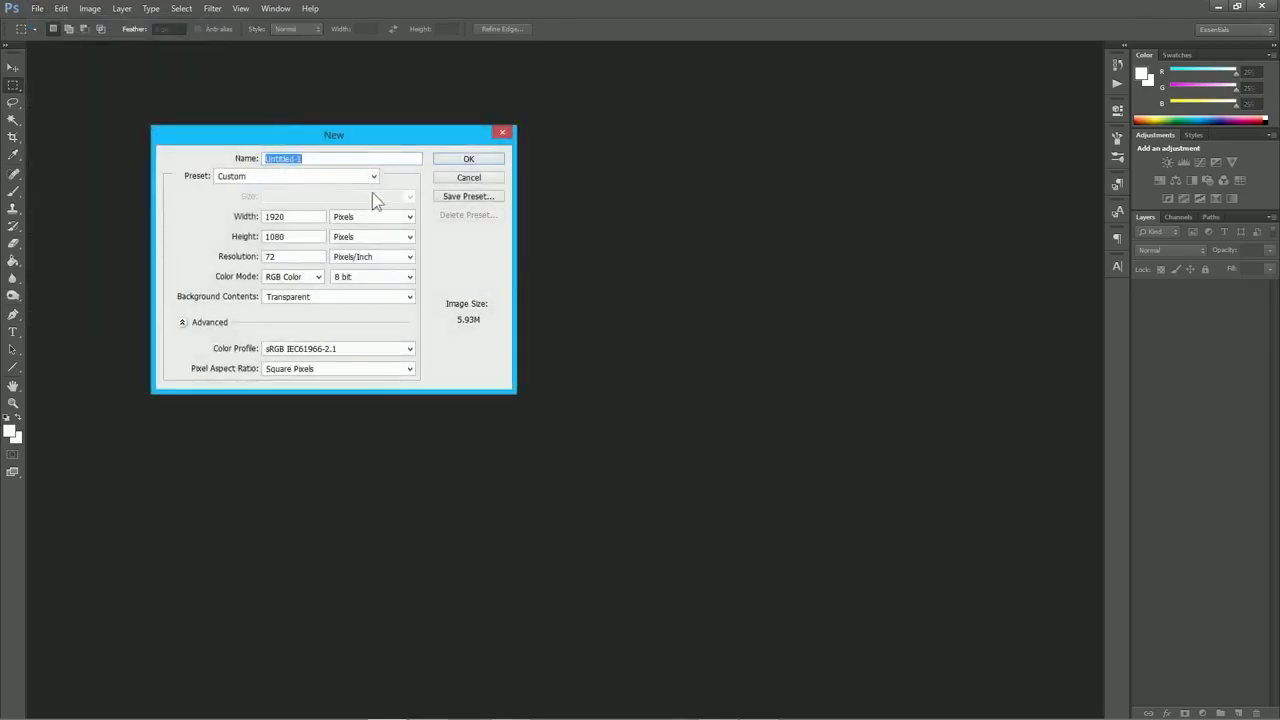
text(Fancy Textsss)
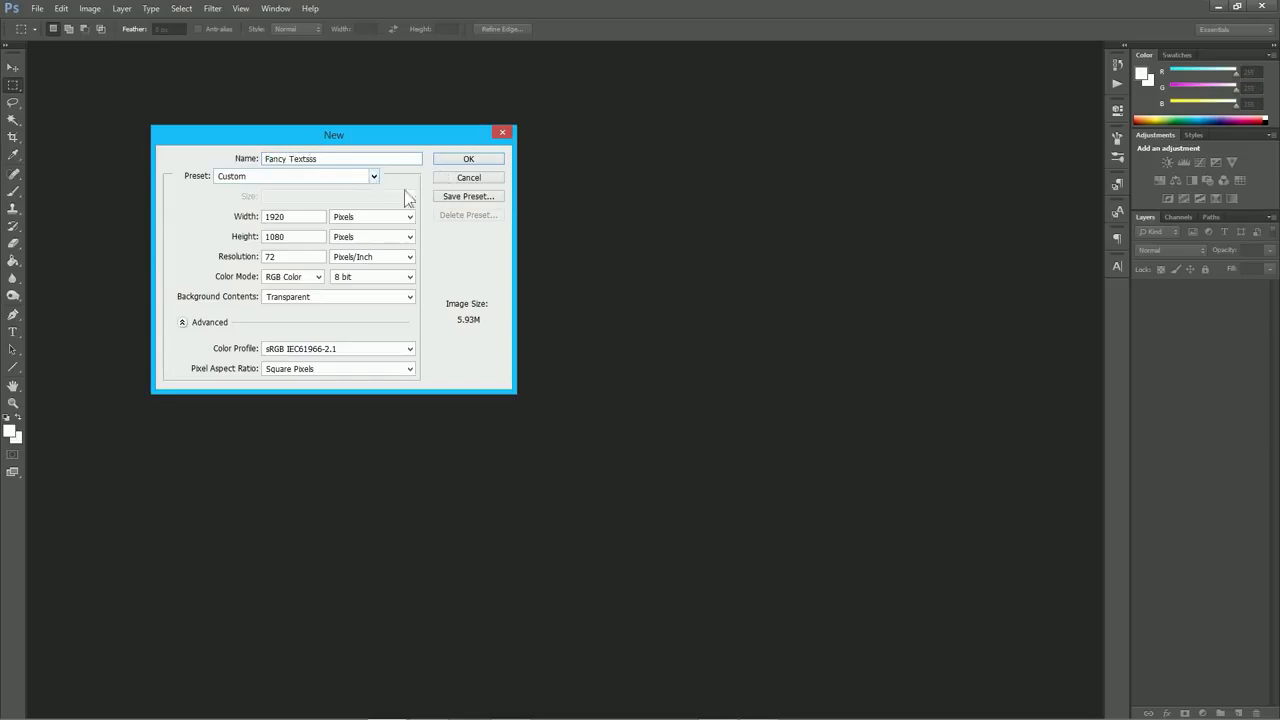
click(317, 219)
text(4000)
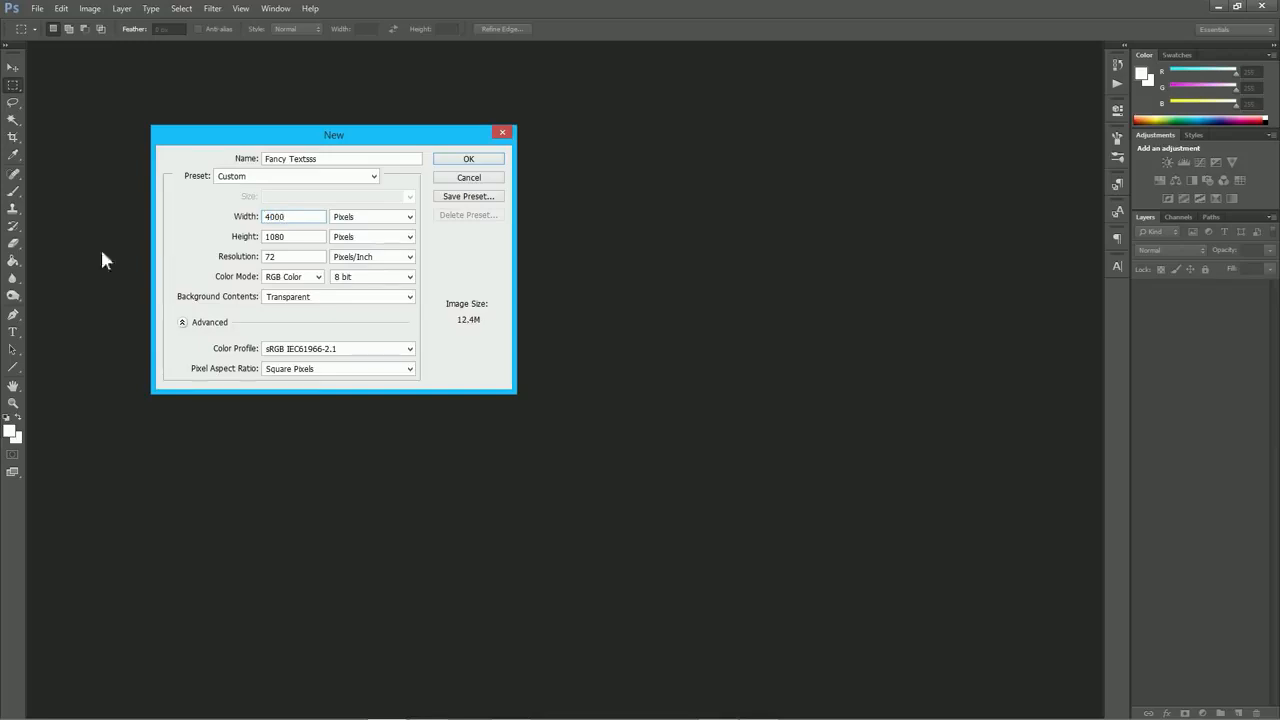
key(Tab)
text(500)
click(469, 160)
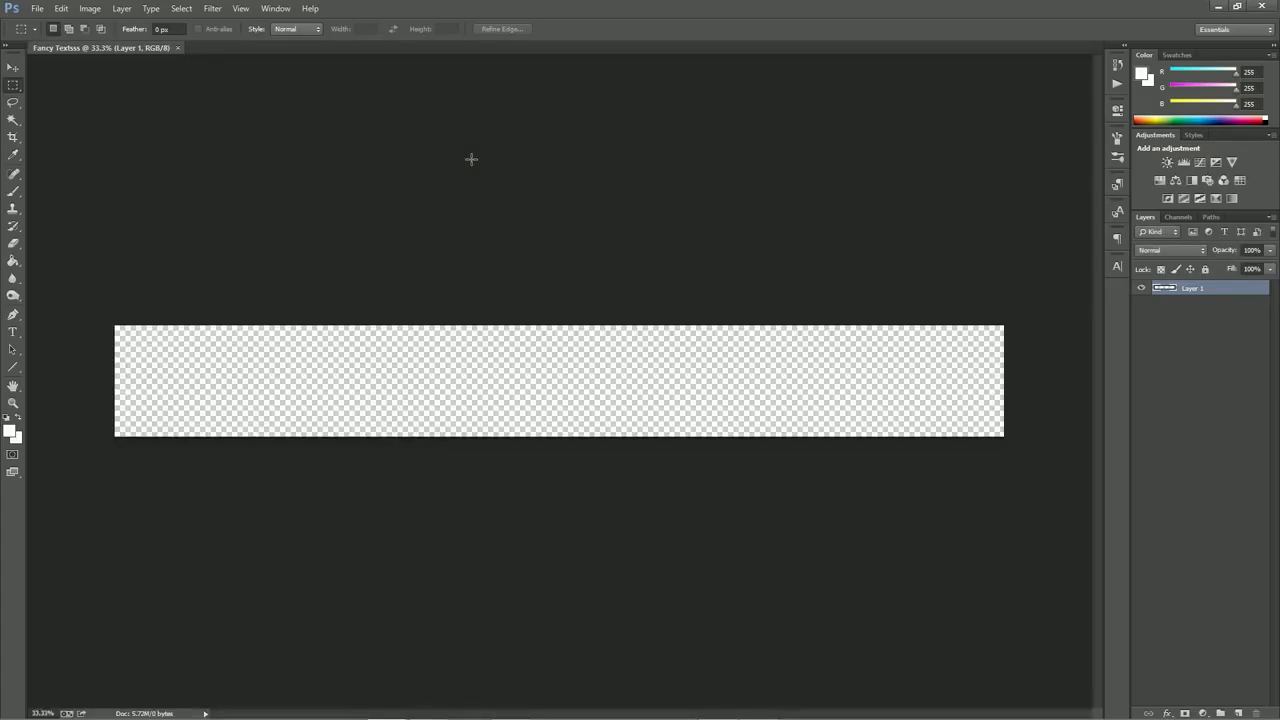
Add the placeholder text "sadfsdgsgsgfg" to the canvas with the Type tool and enlarge it to 446.37 pt
key(t)
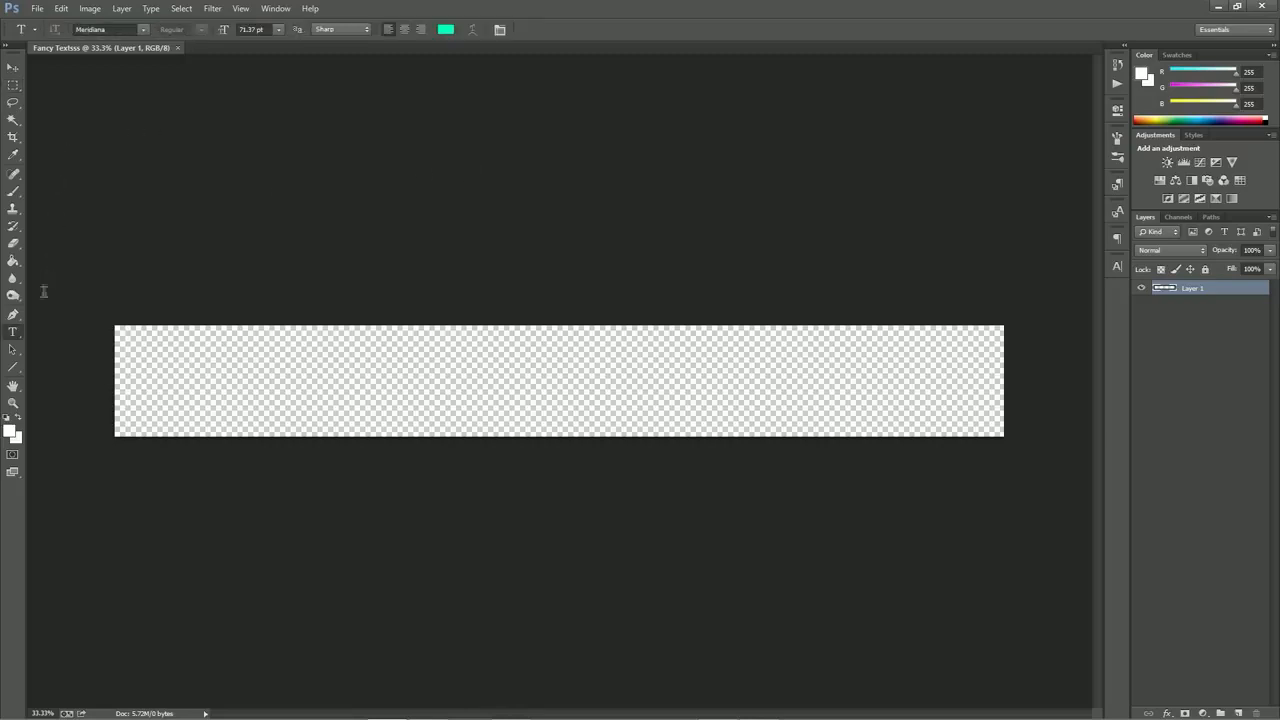
click(300, 396)
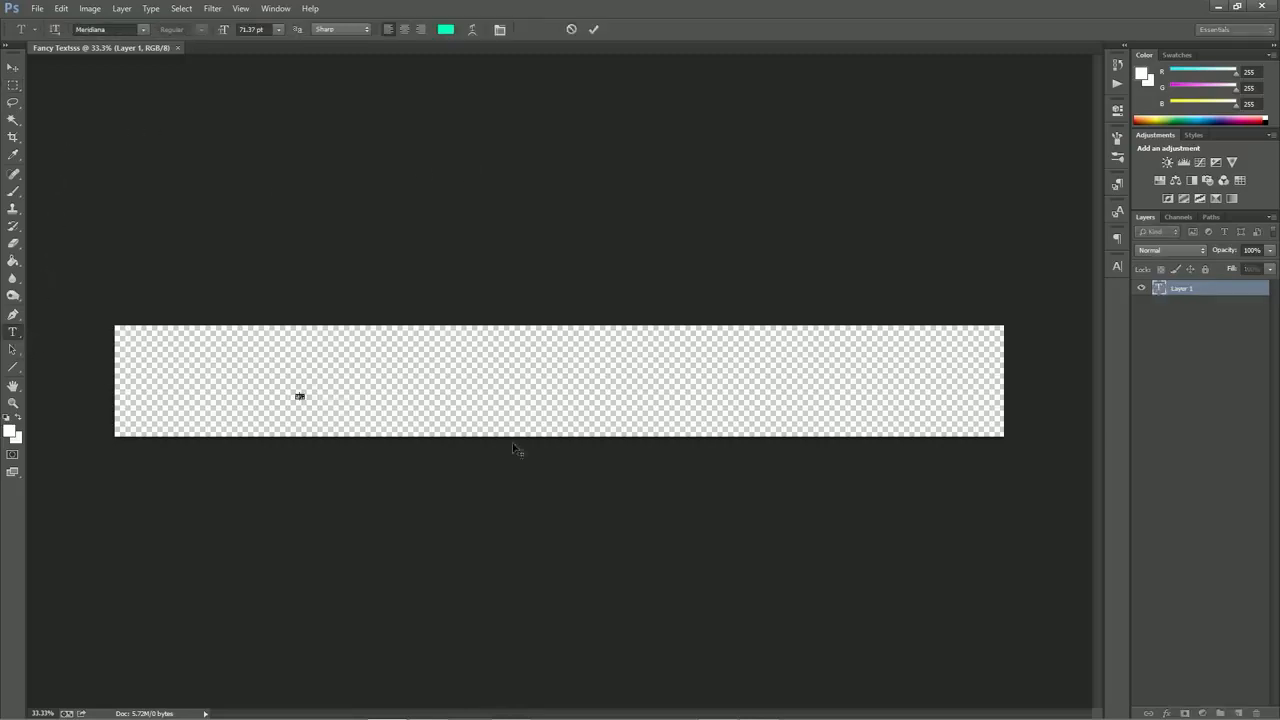
drag(226, 31, 292, 31)
click(572, 30)
click(261, 367)
text(sadfsdfsadfs)
key(ctrl+a)
drag(222, 29, 490, 20)
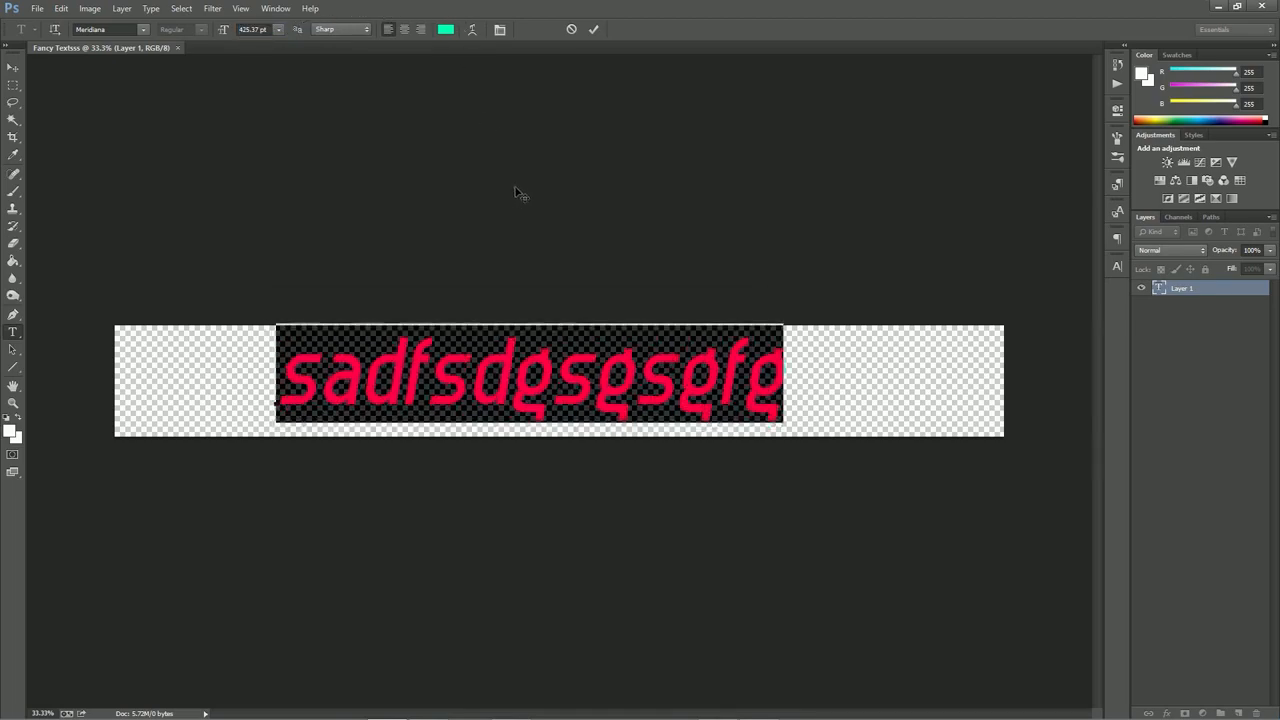
drag(223, 29, 245, 29)
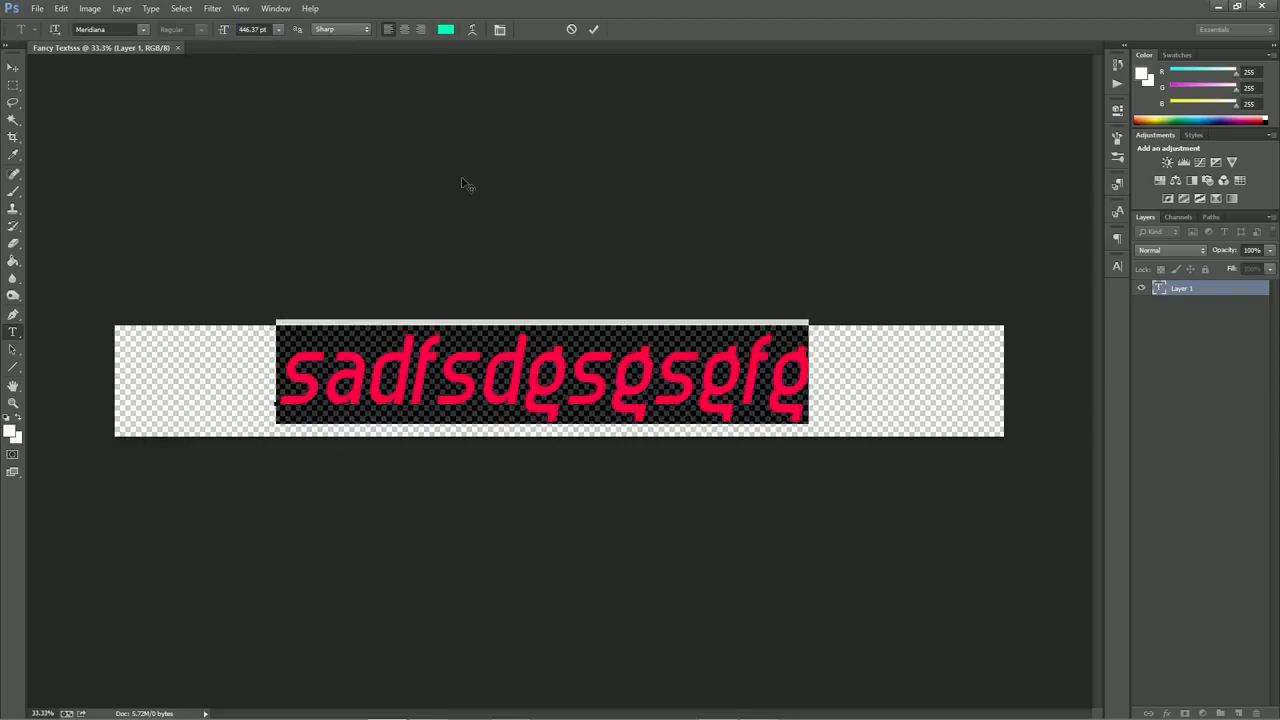
Set the placeholder text's font to Molot and move the text to the middle of the canvas
click(129, 29)
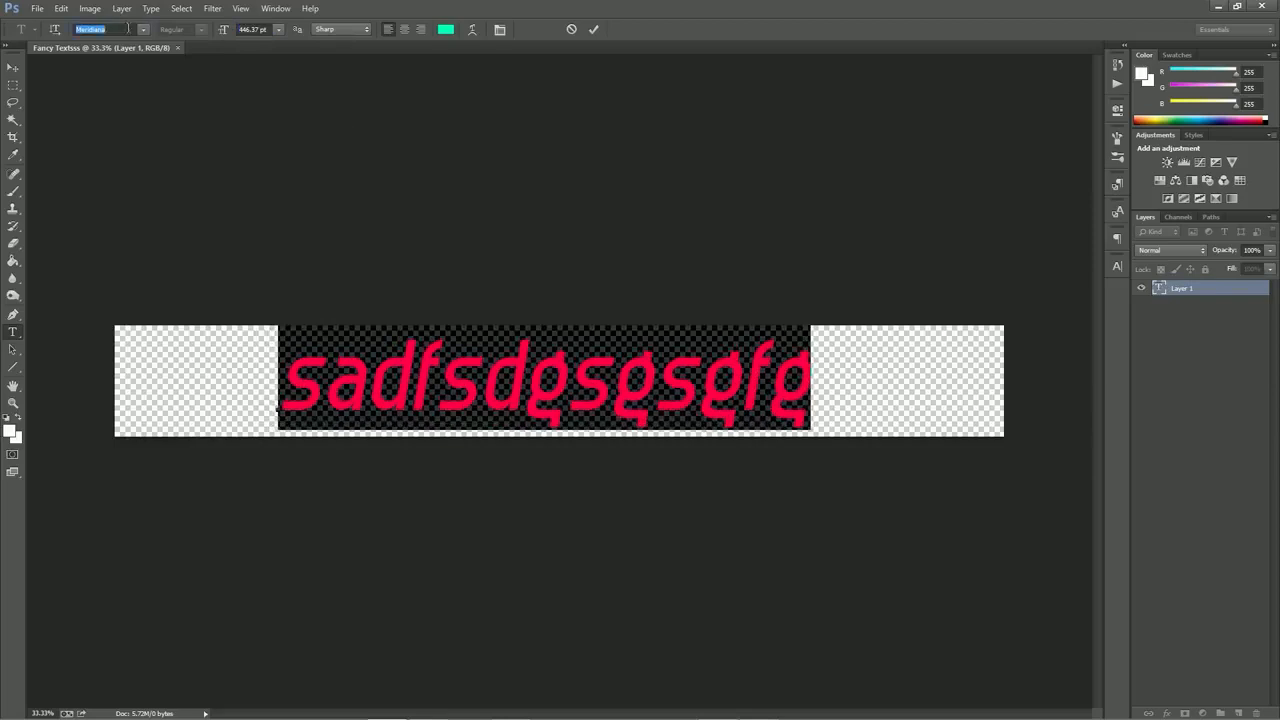
text(Molot)
drag(780, 226, 707, 231)
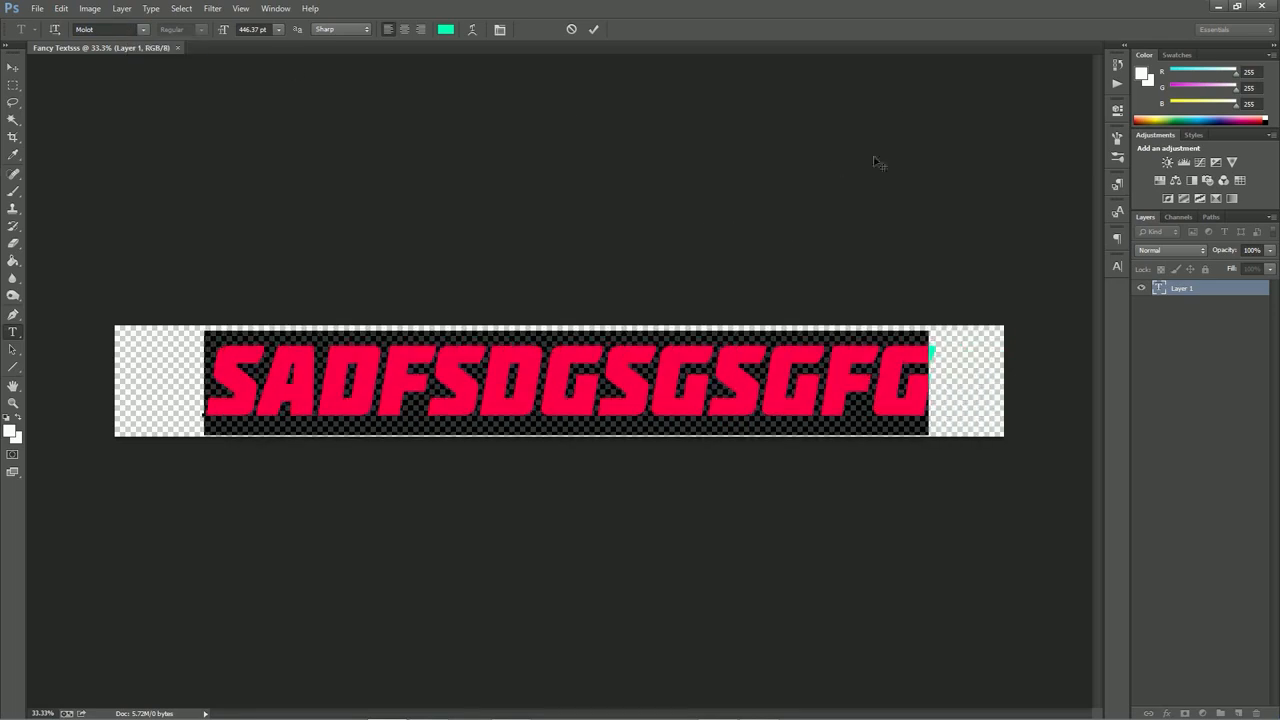
Select all the placeholder text and show its Character settings
drag(212, 375, 970, 395)
click(1117, 268)
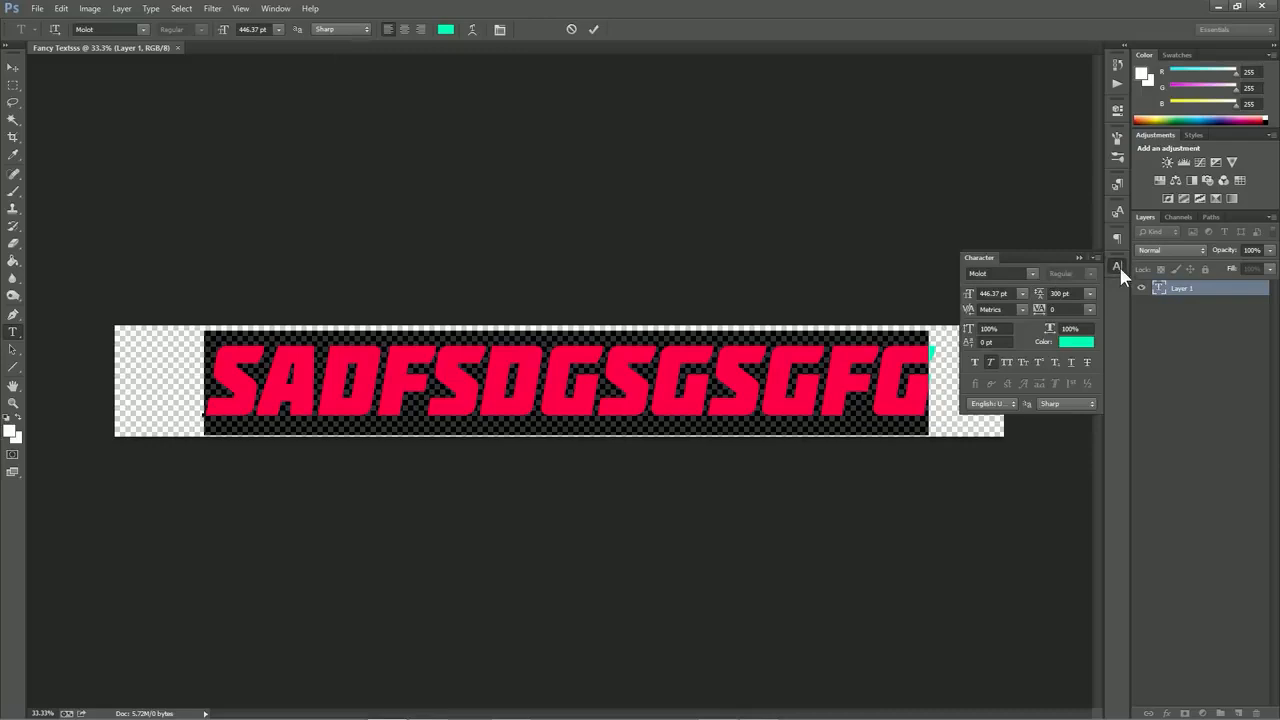
click(267, 9)
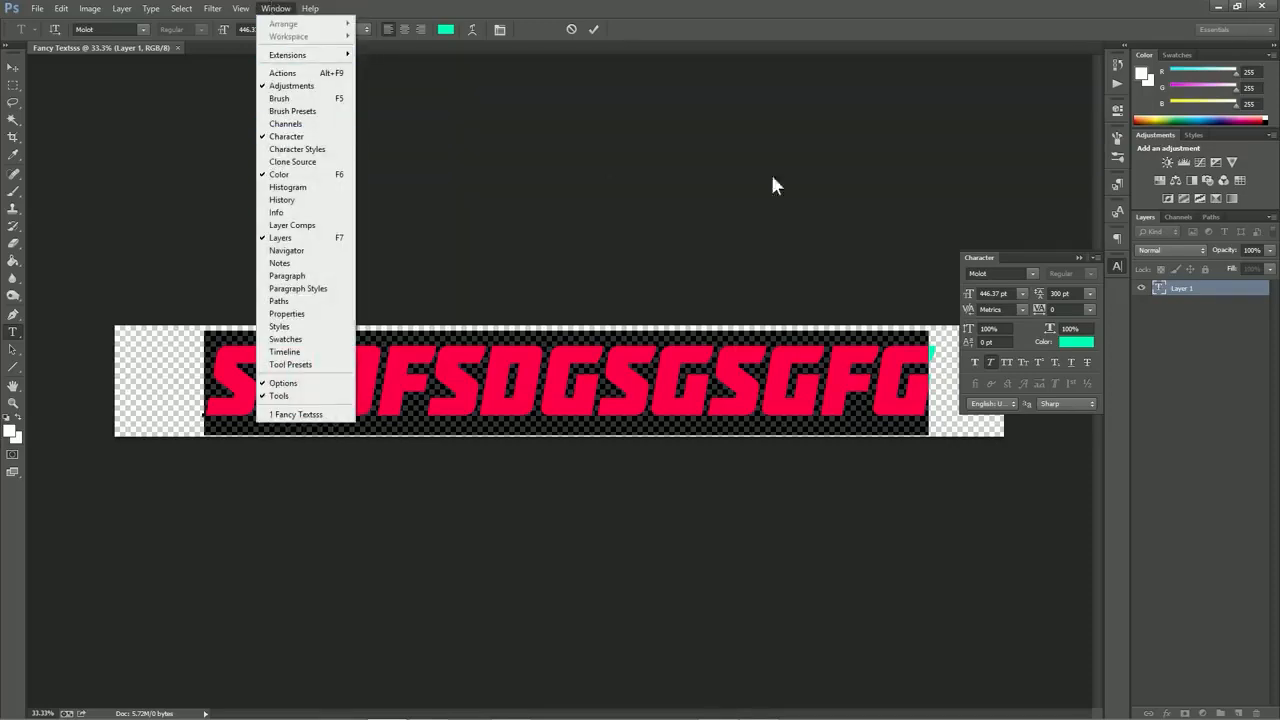
click(1116, 262)
click(1117, 264)
click(1116, 264)
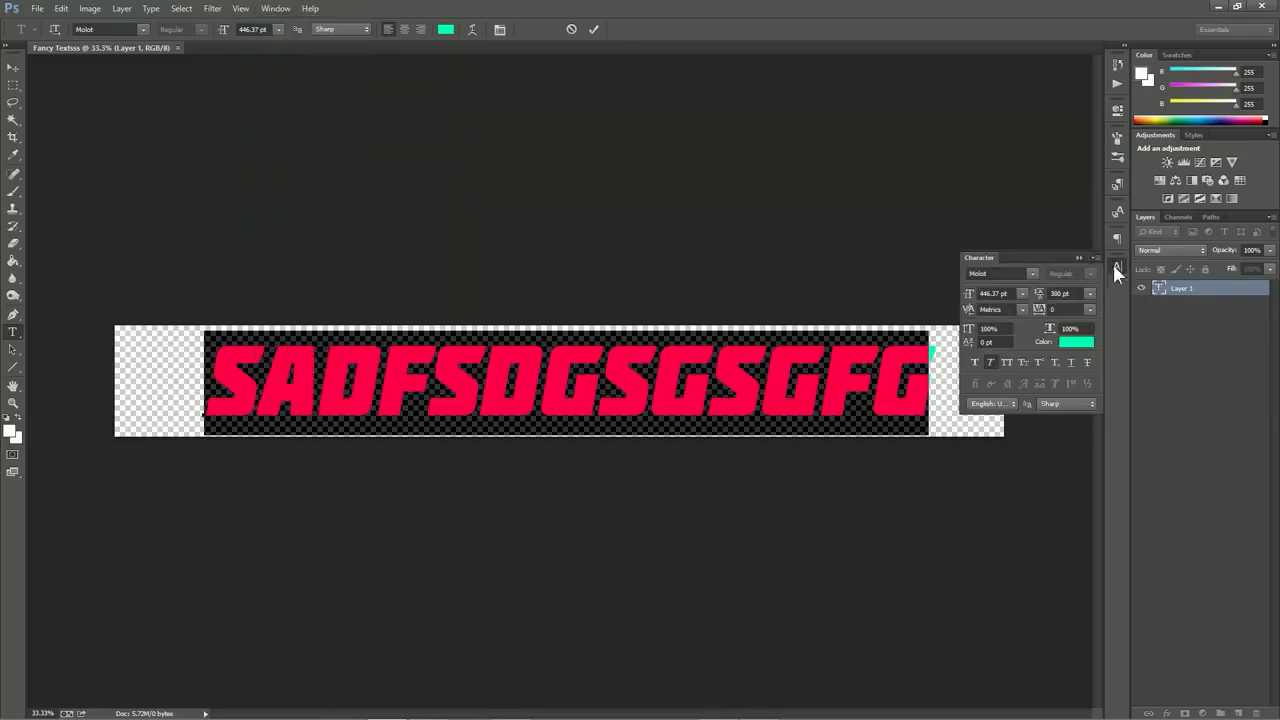
Turn off faux italic for the selected placeholder text
click(990, 363)
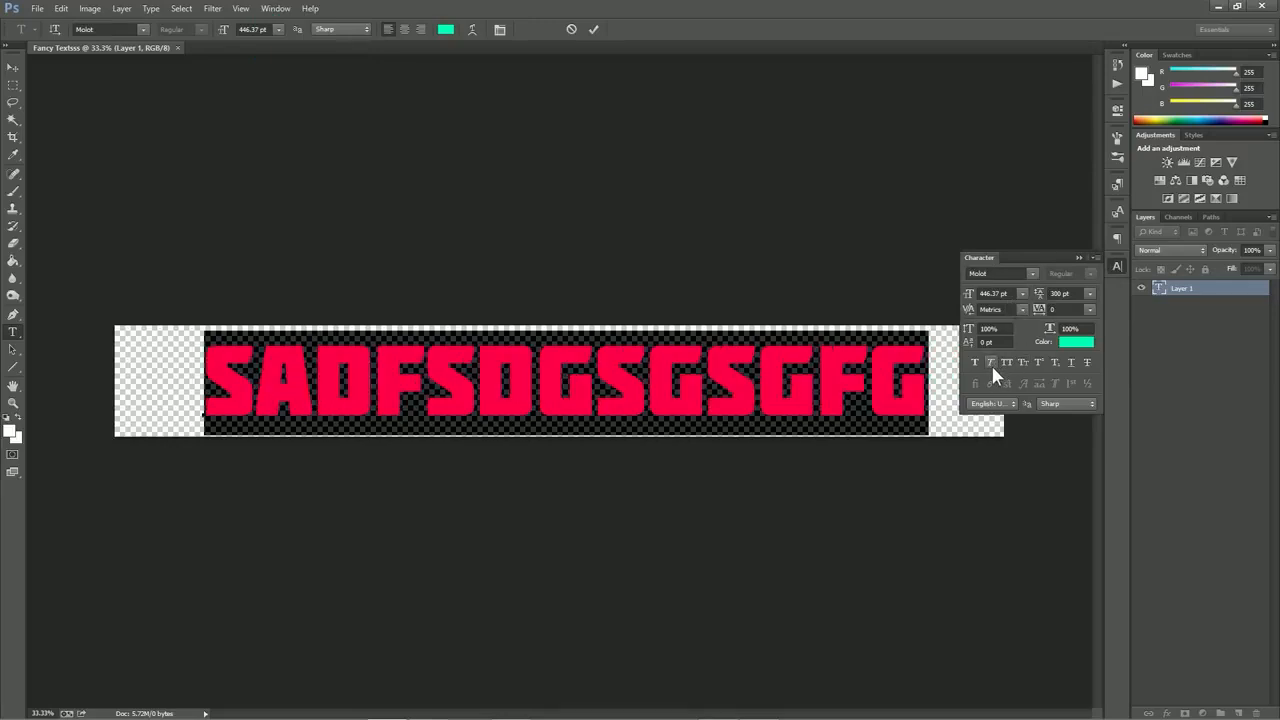
click(991, 363)
click(991, 363)
click(991, 363)
click(991, 363)
Try faux bold, small caps, superscript and strikethrough on the placeholder text, switching each style off again
click(972, 362)
click(973, 362)
click(973, 362)
click(1022, 363)
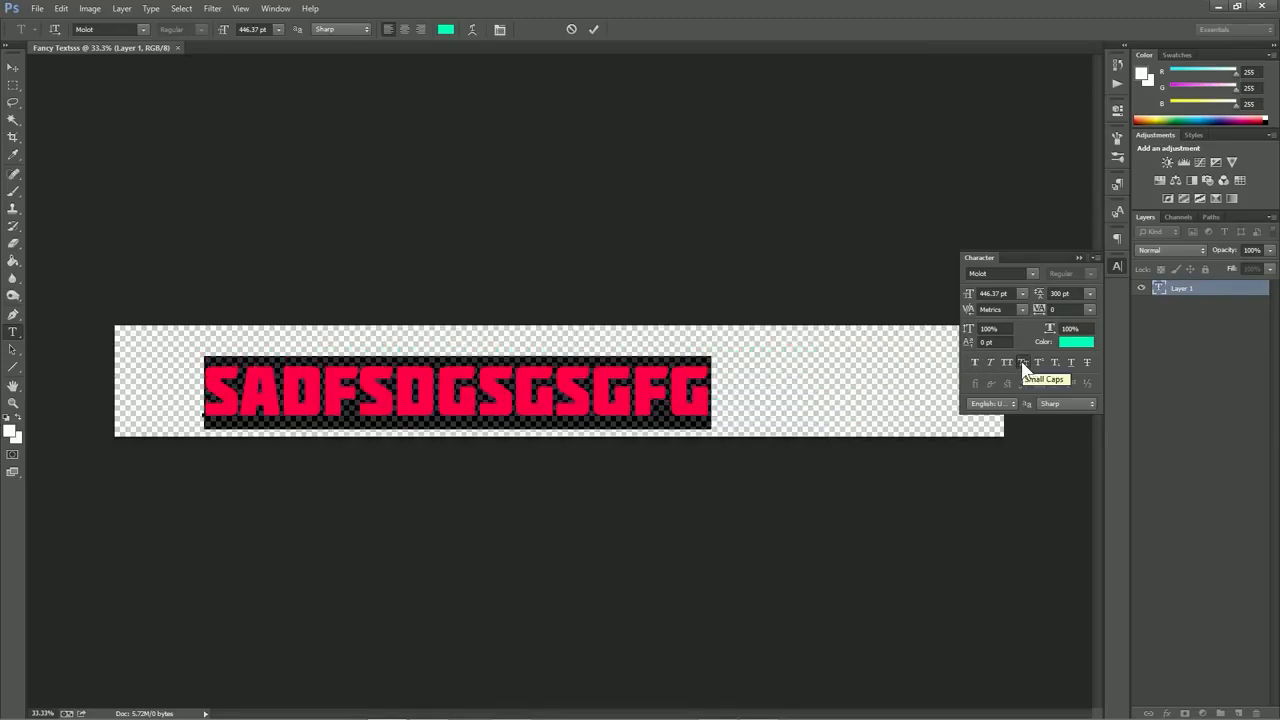
click(1021, 362)
click(1040, 364)
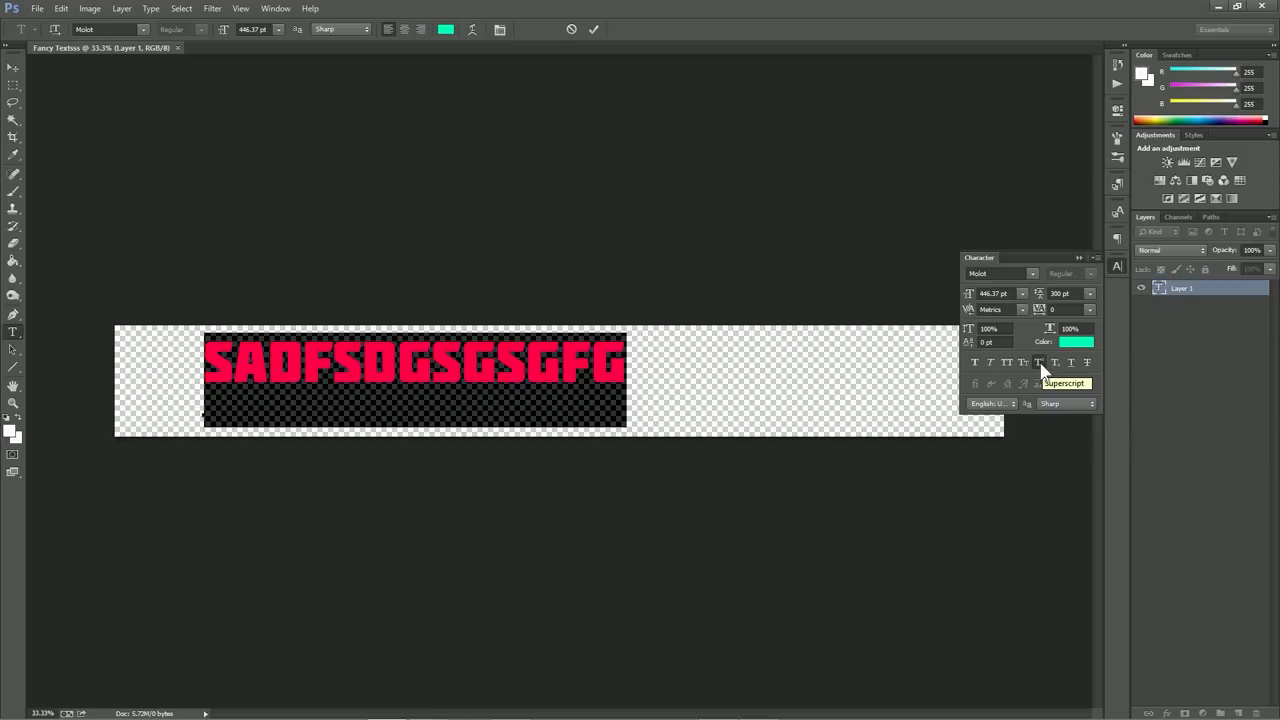
click(1043, 365)
click(1066, 356)
click(1067, 358)
click(1091, 363)
click(1091, 363)
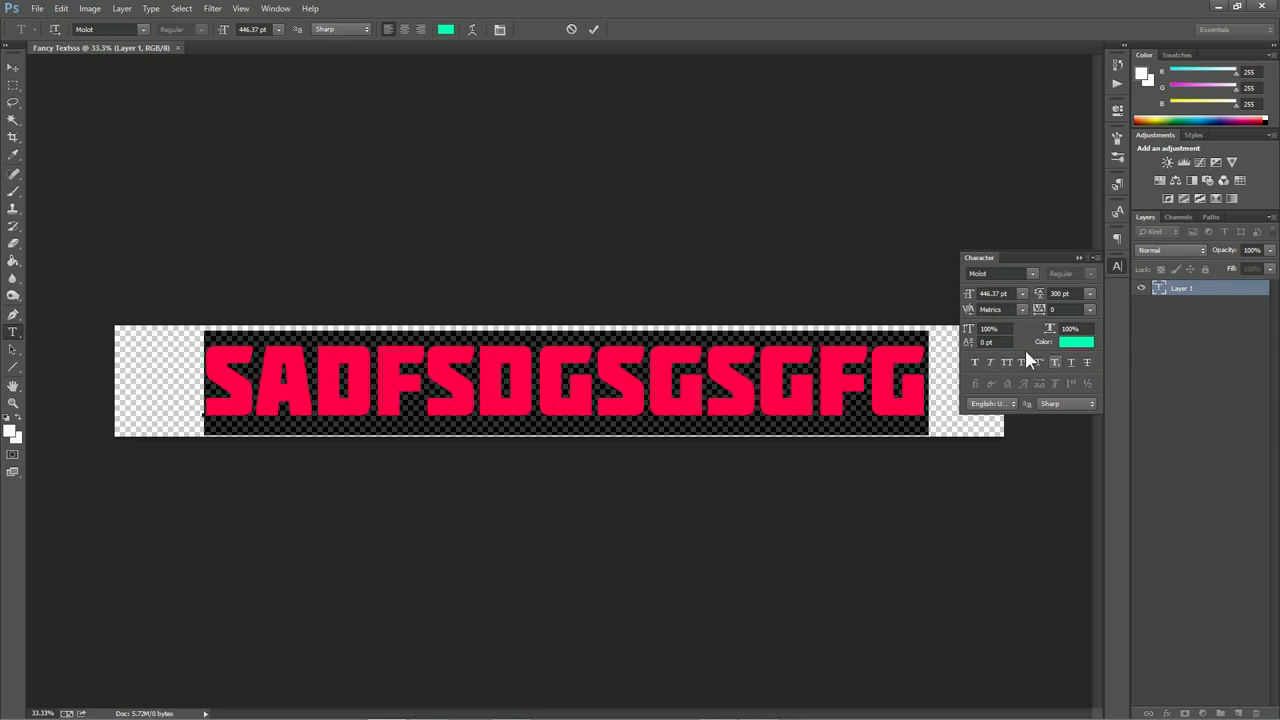
Set the text to 464.37 pt with 313 pt leading, 109% vertical and 111% horizontal scale, and recentre it on the canvas
mouse_move(968, 331)
mouse_down()
mouse_move(948, 332)
mouse_move(976, 329)
mouse_up()
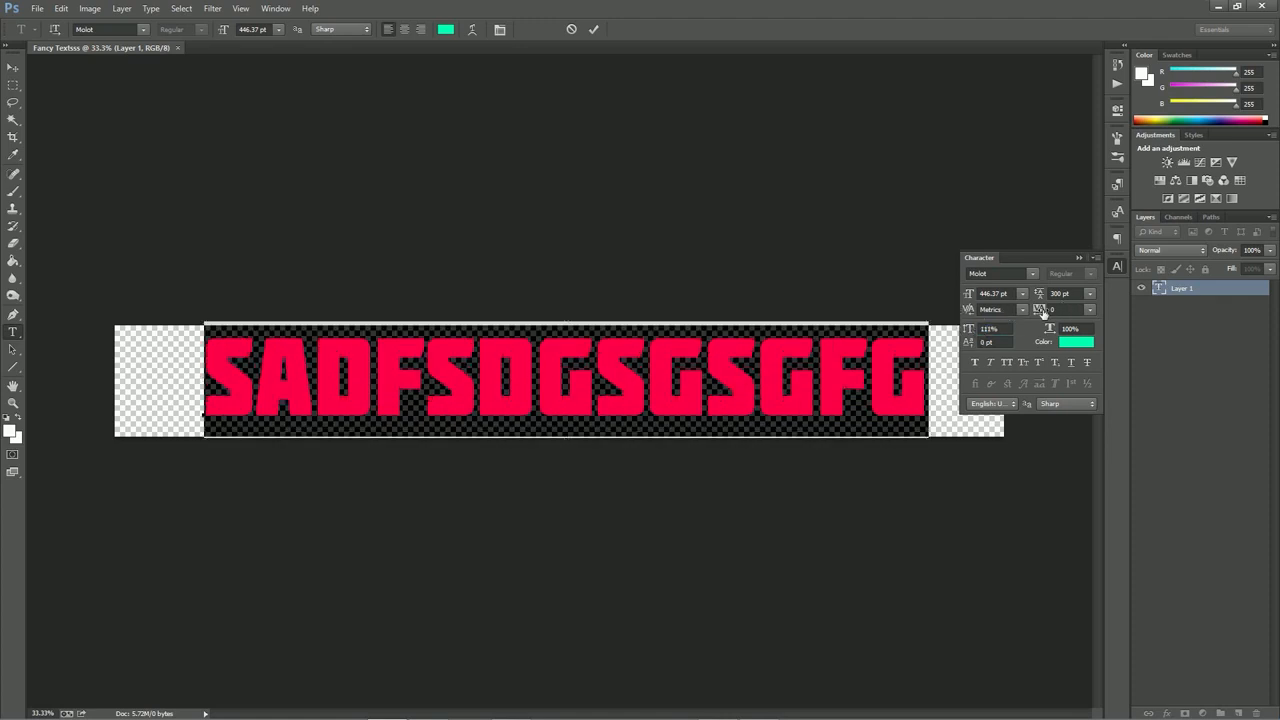
drag(967, 331, 967, 335)
drag(1036, 294, 986, 297)
drag(1053, 327, 1060, 334)
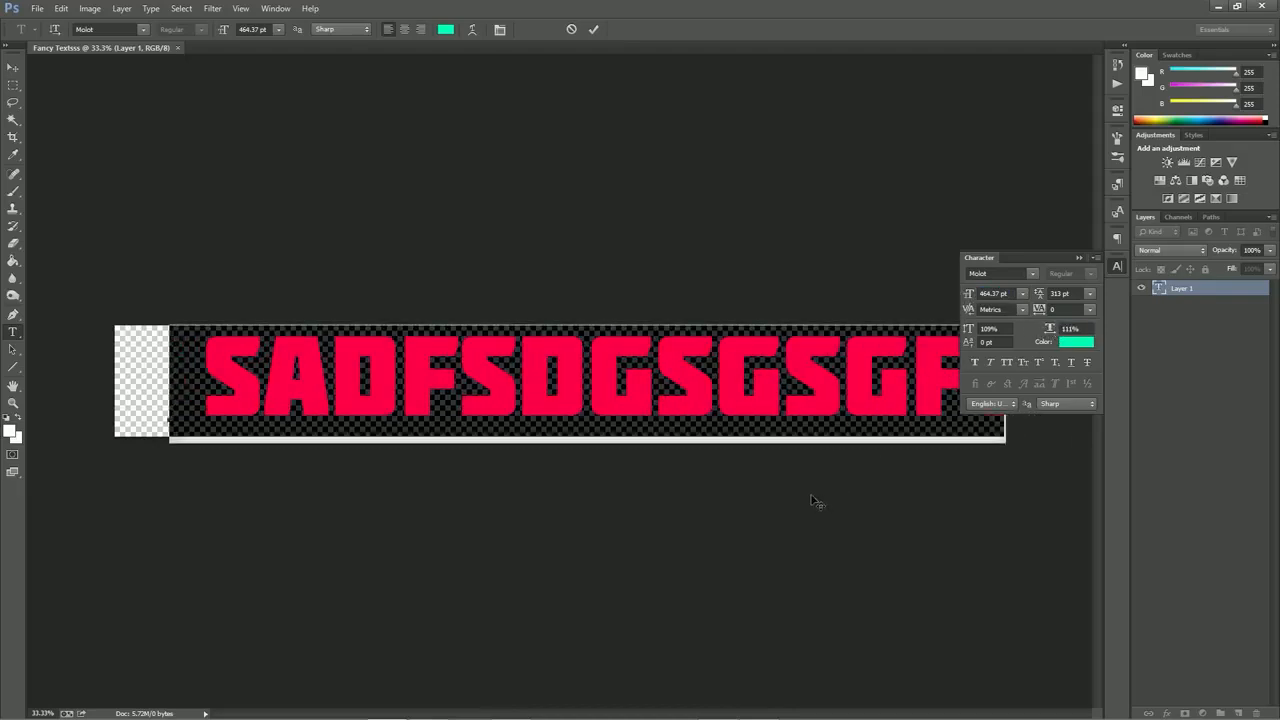
drag(808, 498, 791, 500)
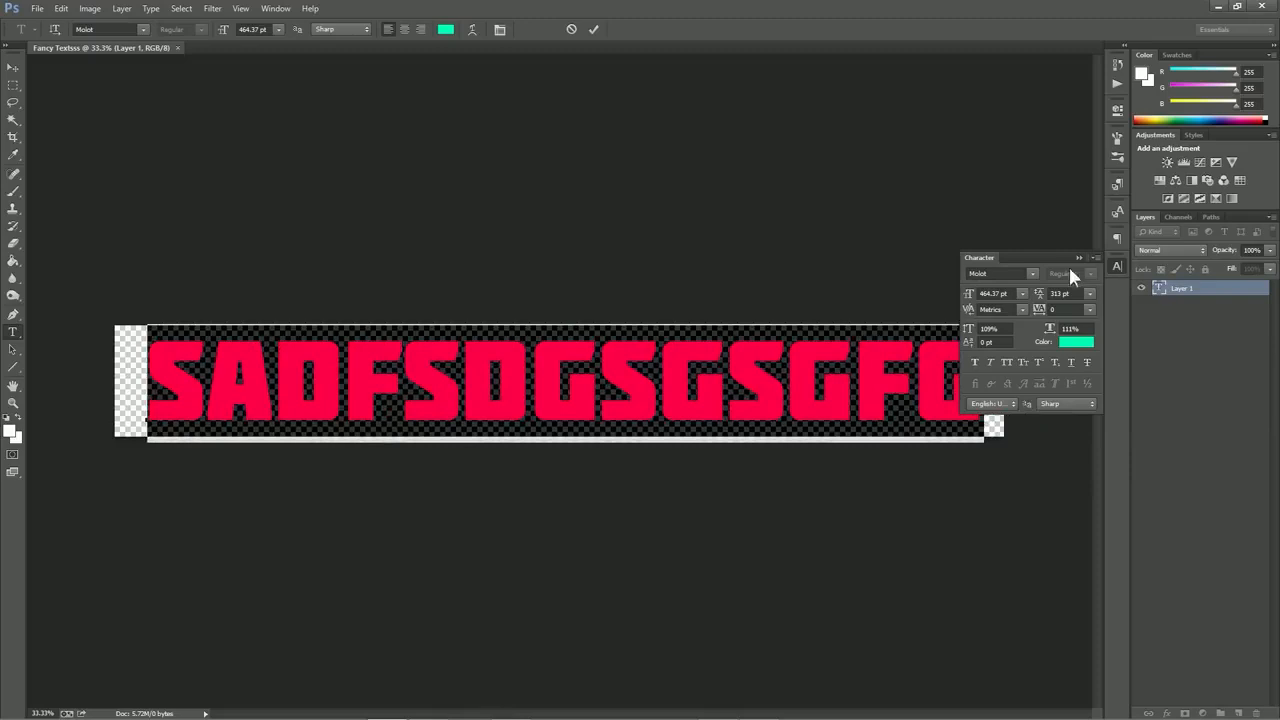
click(1078, 257)
Replace the placeholder text with "FANCY TEXT YO" and centre it on the canvas
click(789, 381)
key(ctrl+a)
key(BackSpace)
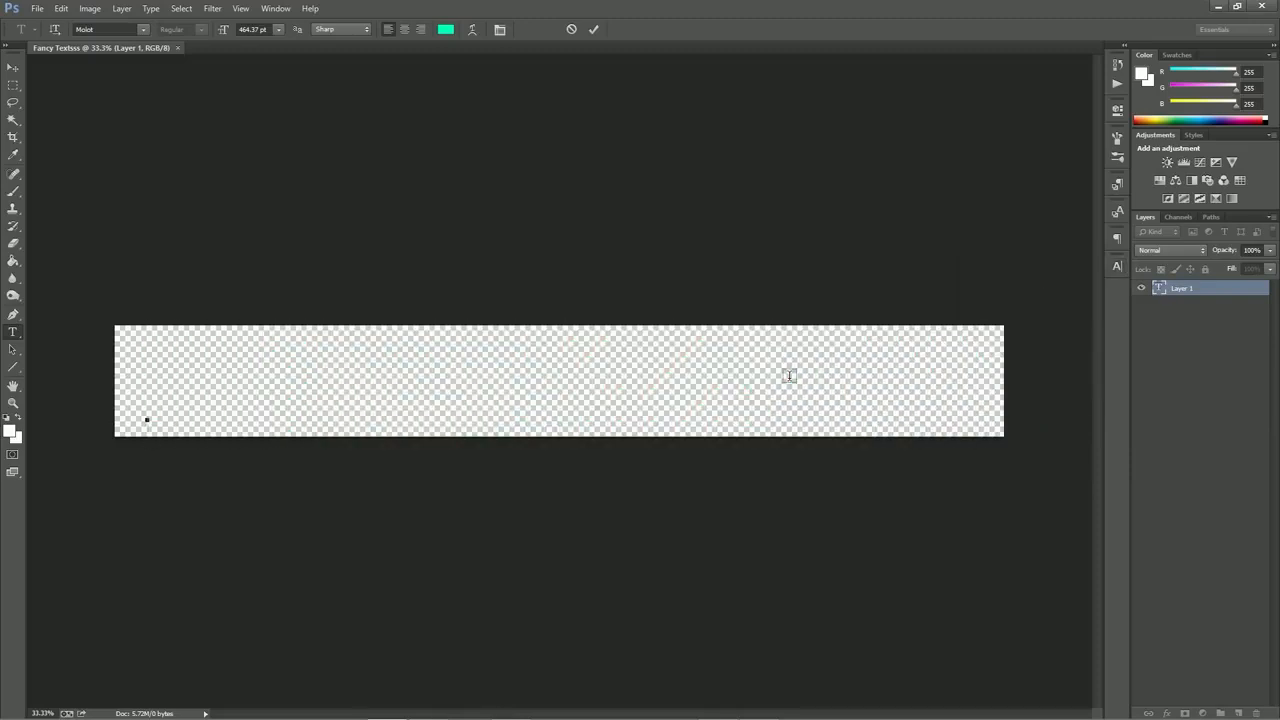
text(FANCY )
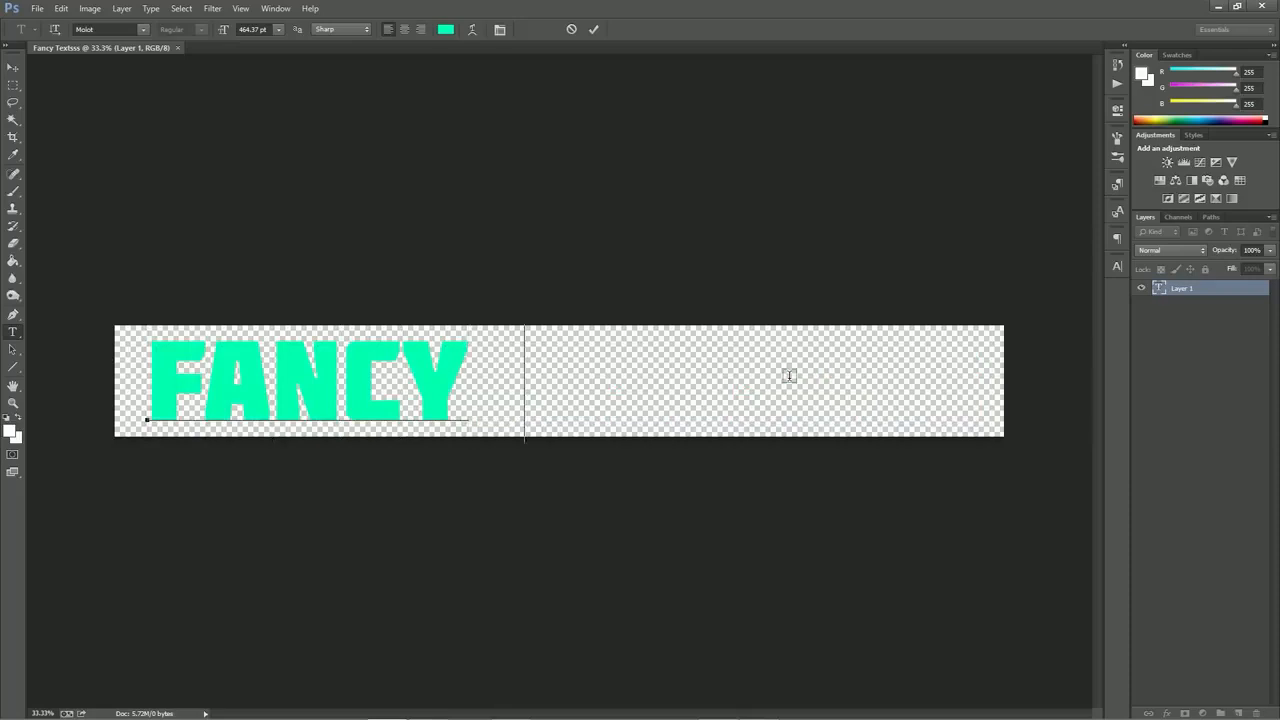
text(TEXT Y)
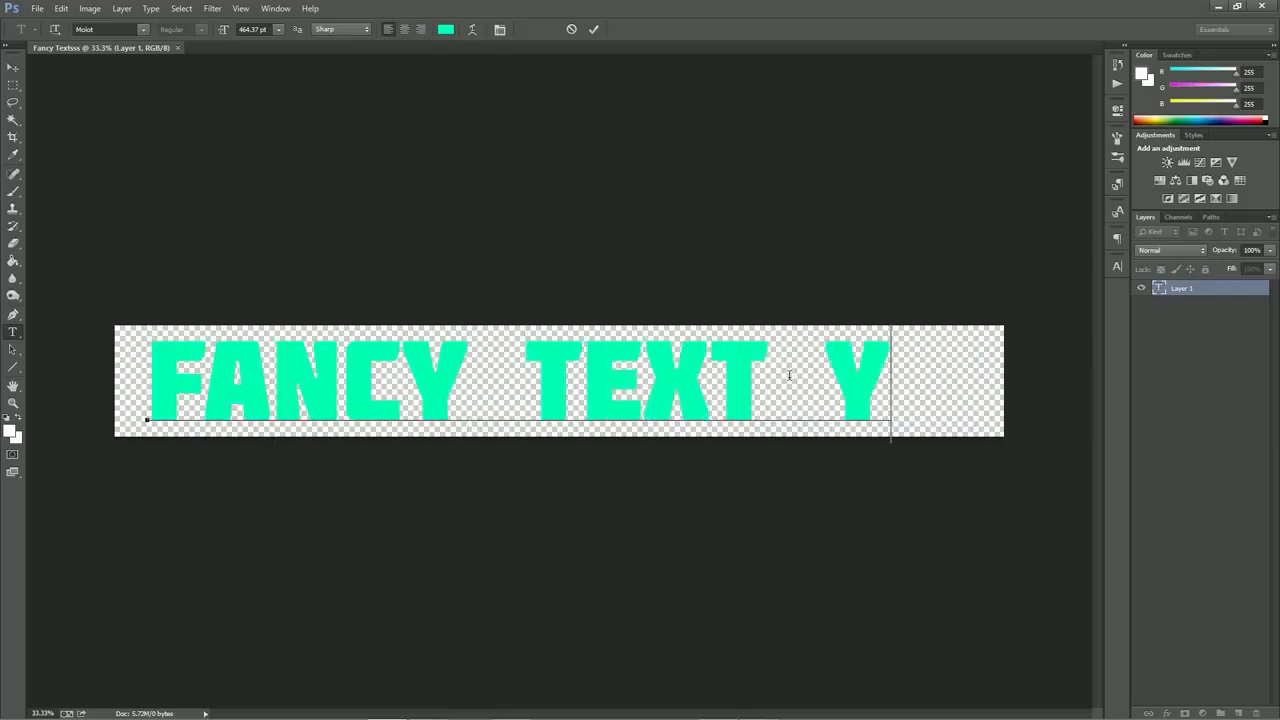
text(O)
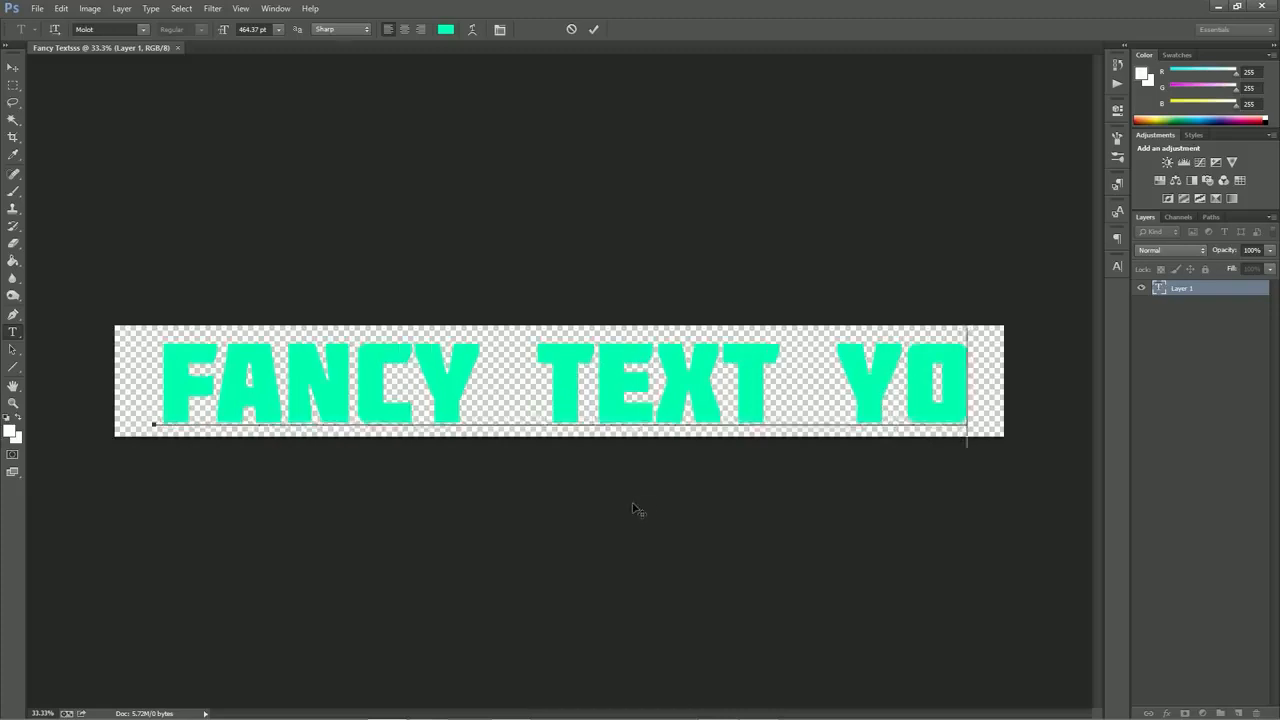
drag(630, 502, 637, 499)
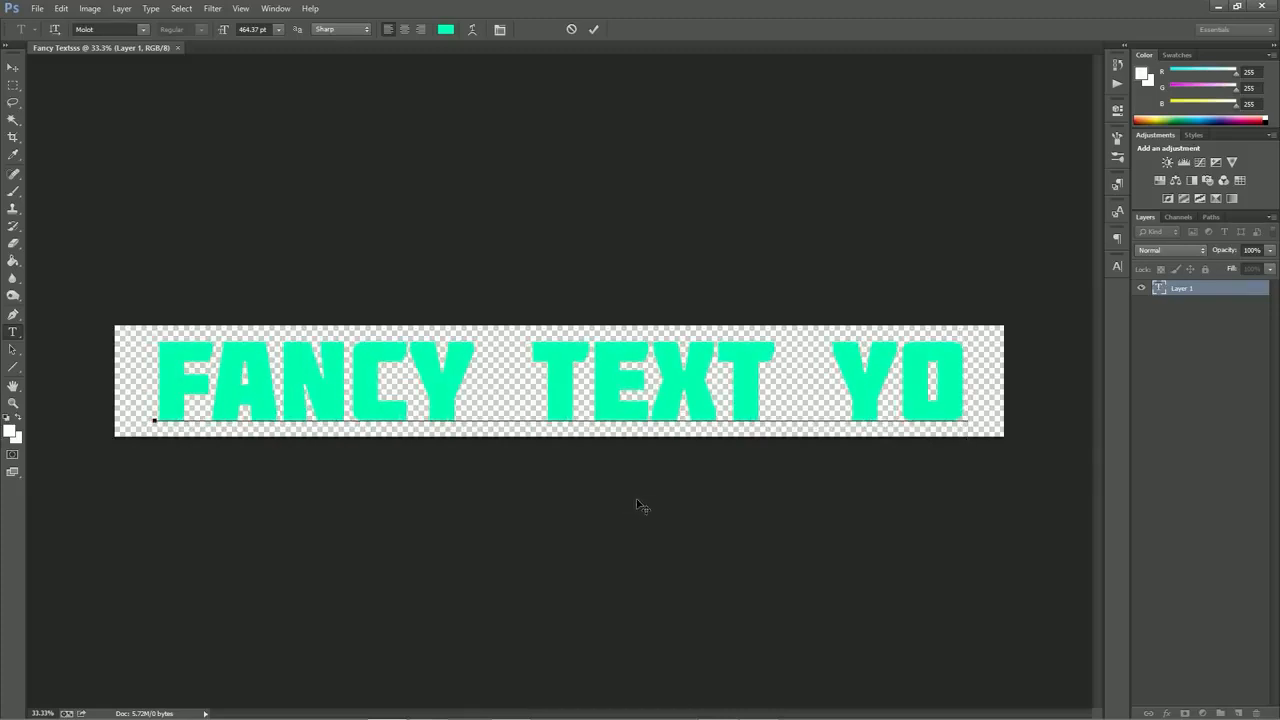
Set the colour of the whole FANCY TEXT YO text to white
key(ctrl+a)
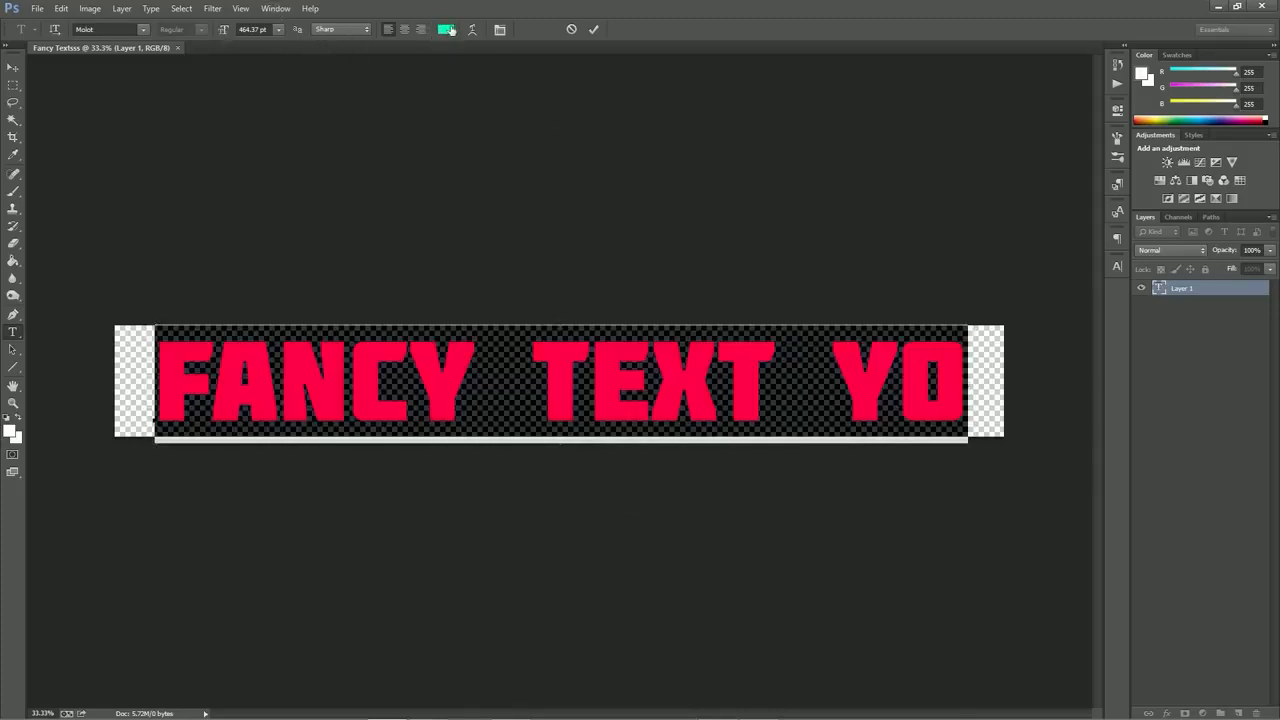
click(447, 29)
text(282828)
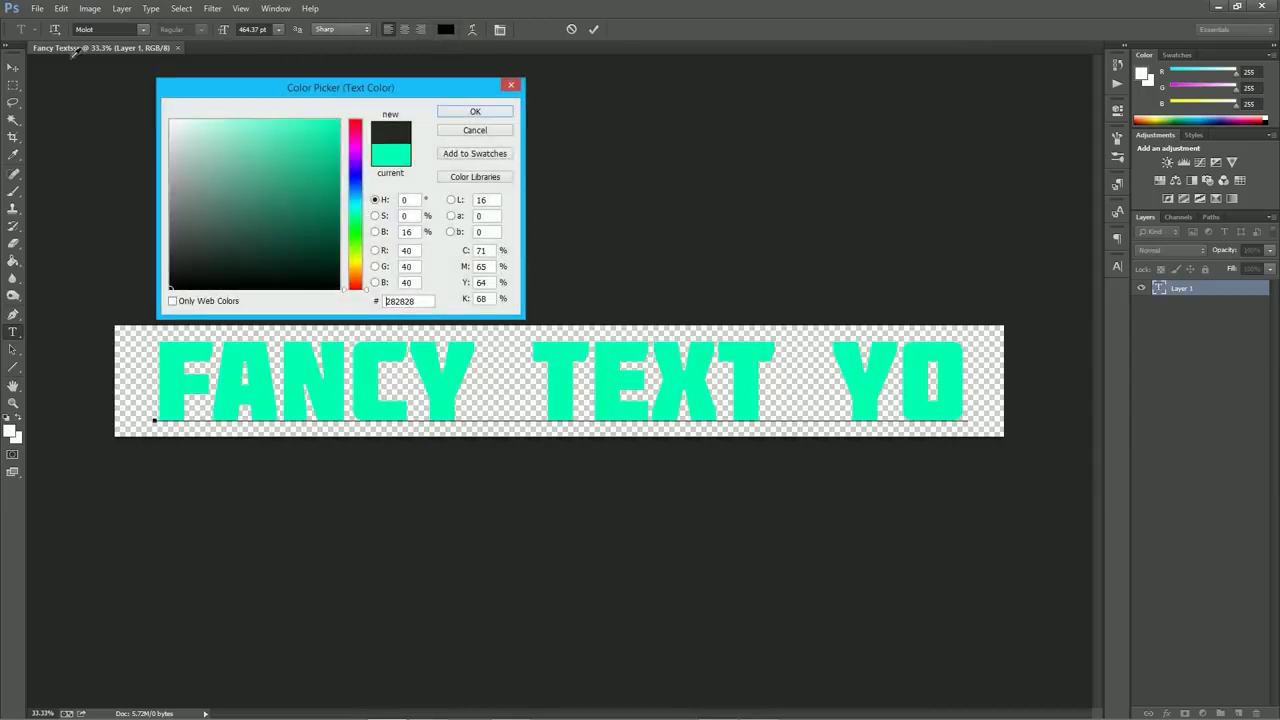
drag(214, 150, 158, 108)
click(481, 112)
click(470, 369)
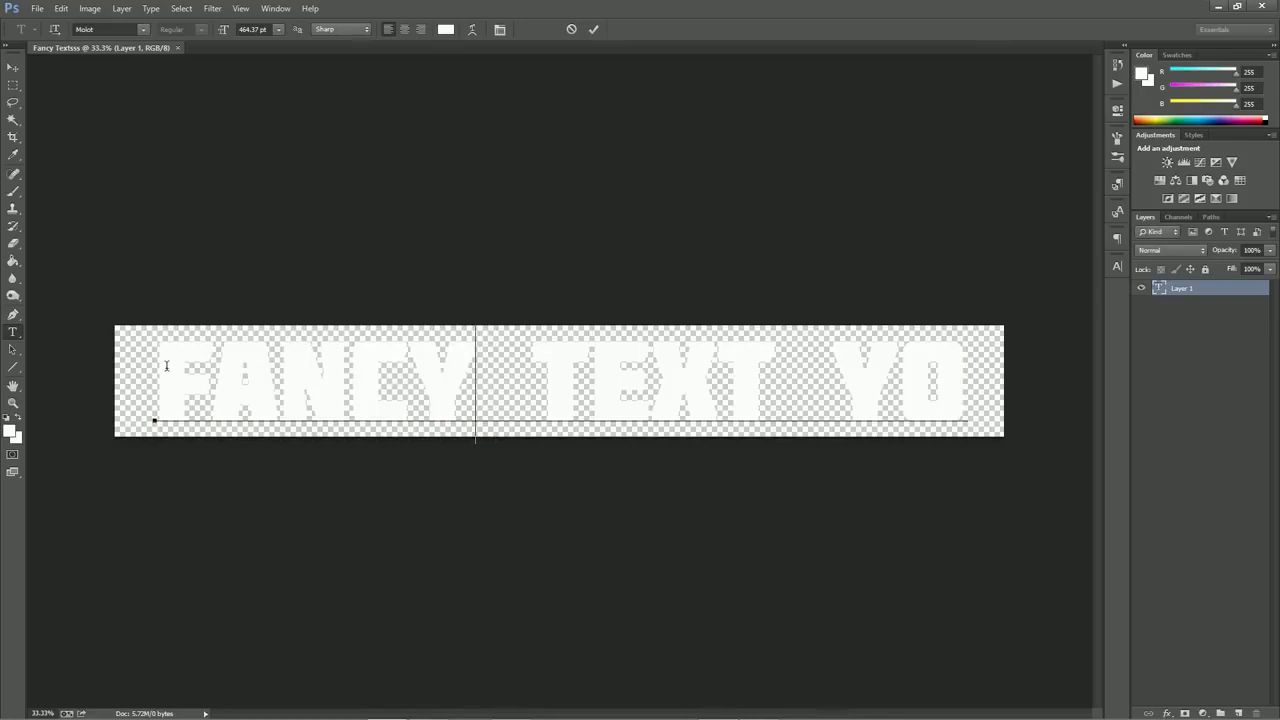
Reselect the whole text and try a purple hue for its colour before picking white again
drag(156, 395, 966, 390)
click(446, 29)
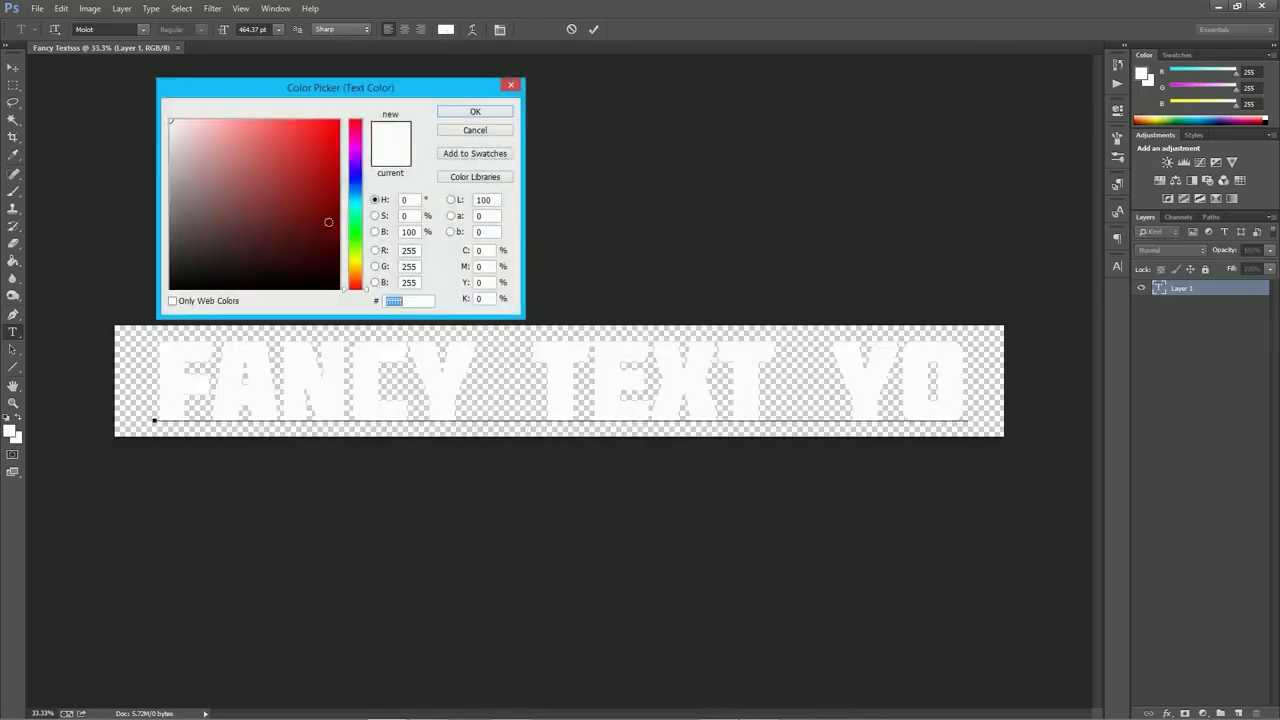
click(338, 121)
click(355, 158)
mouse_move(355, 158)
mouse_down()
mouse_move(356, 245)
mouse_move(356, 150)
mouse_up()
drag(187, 130, 133, 113)
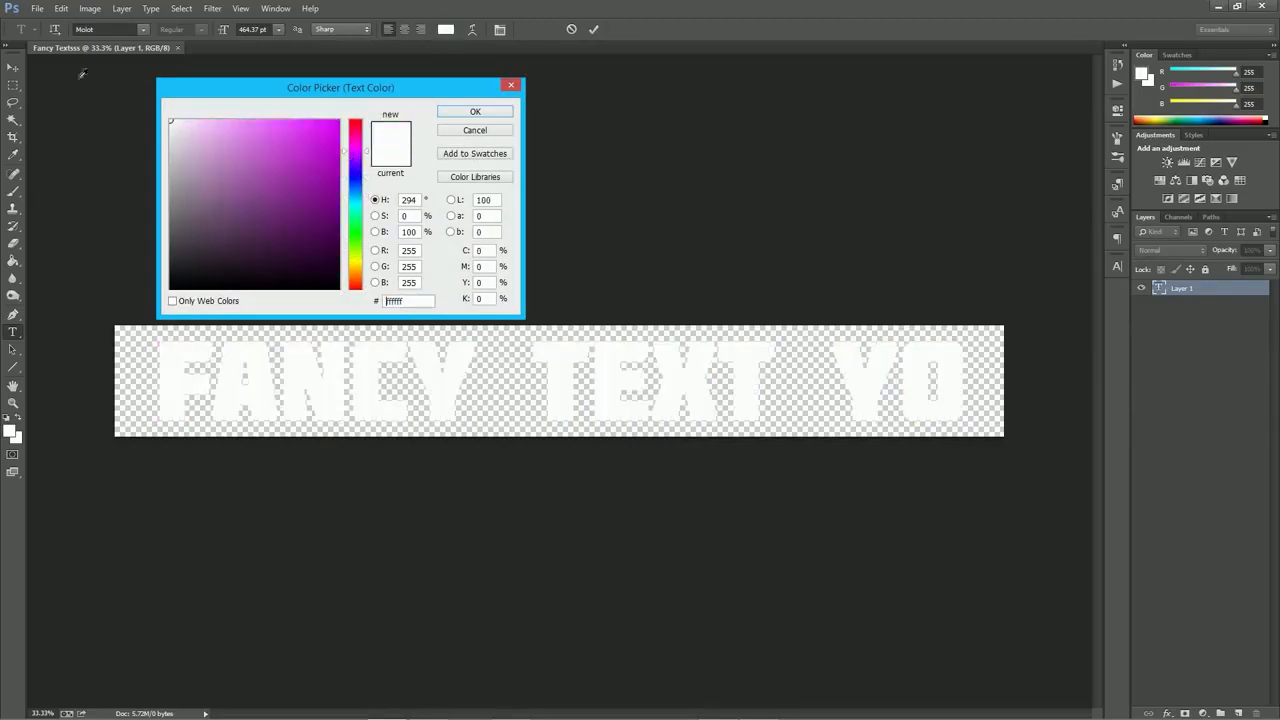
click(475, 112)
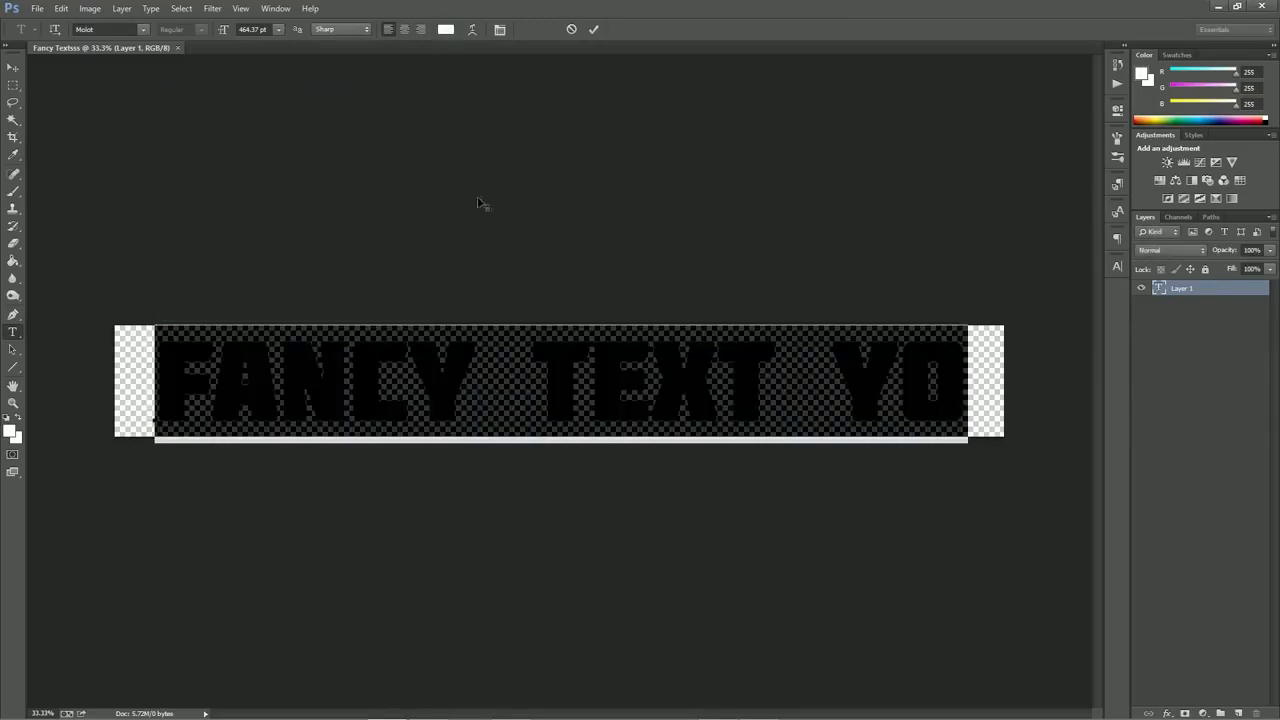
Commit the FANCY TEXT YO text edits to its text layer
click(594, 30)
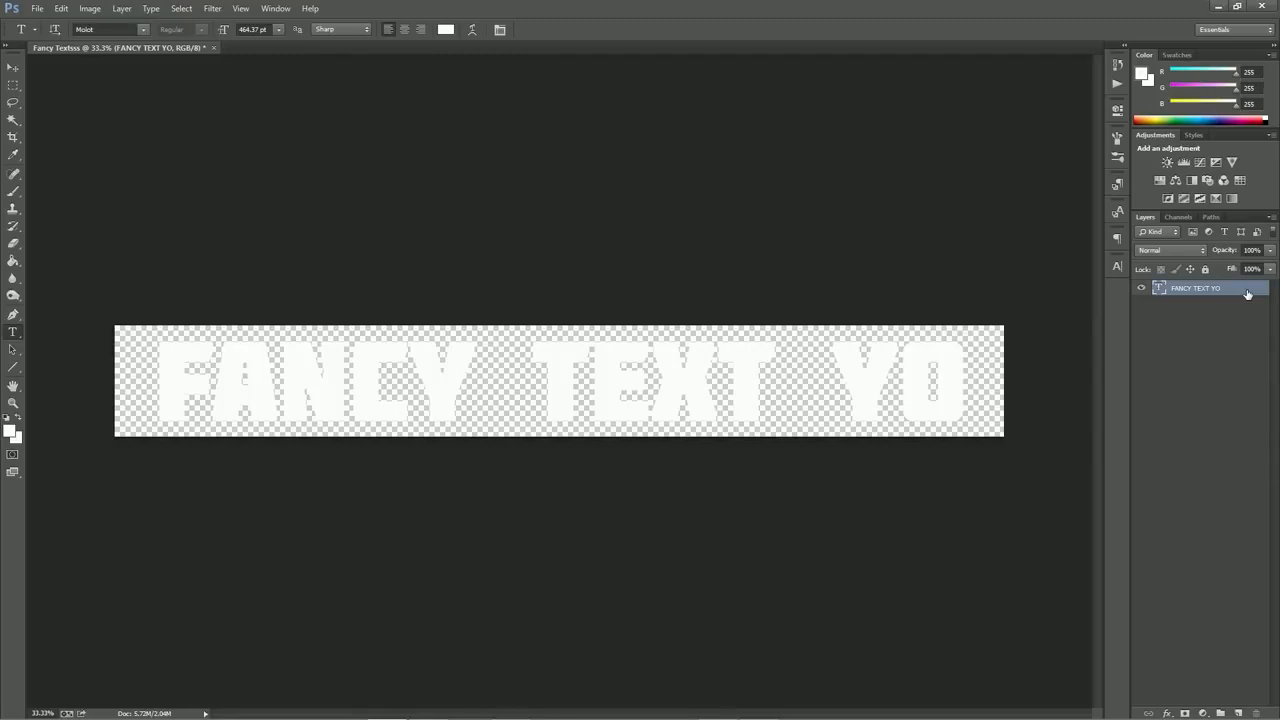
click(892, 355)
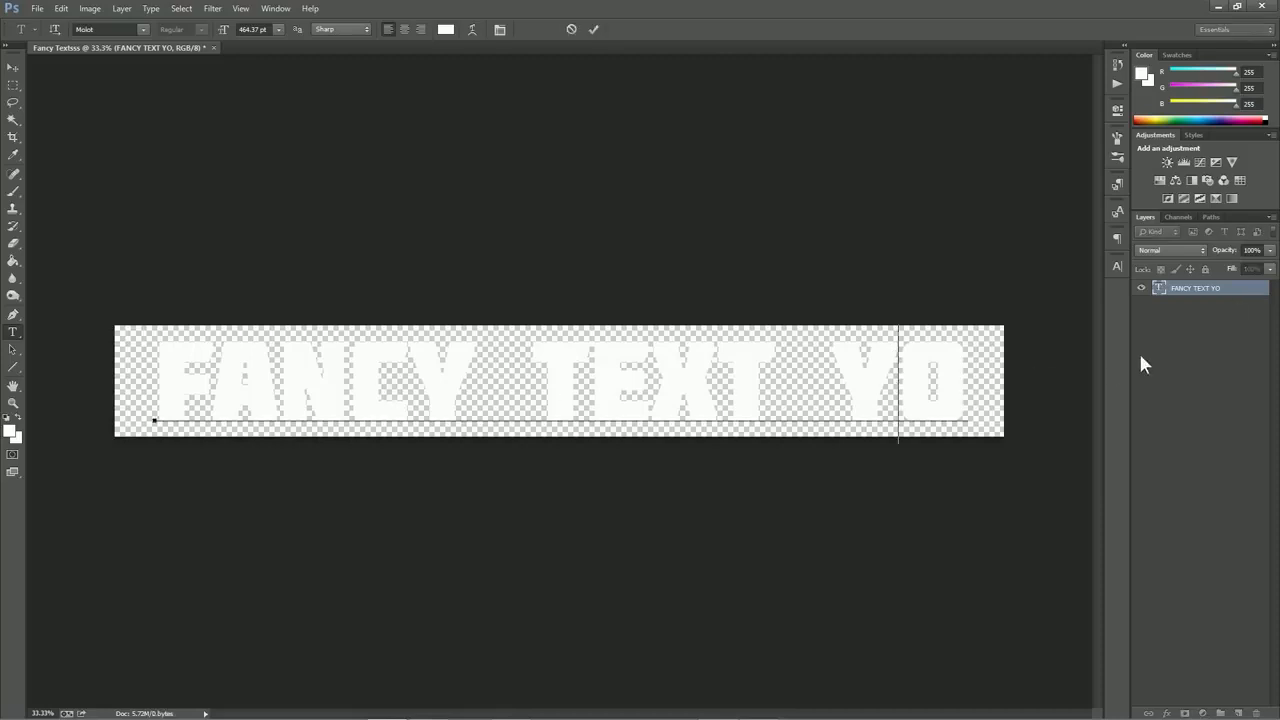
key(ctrl+Return)
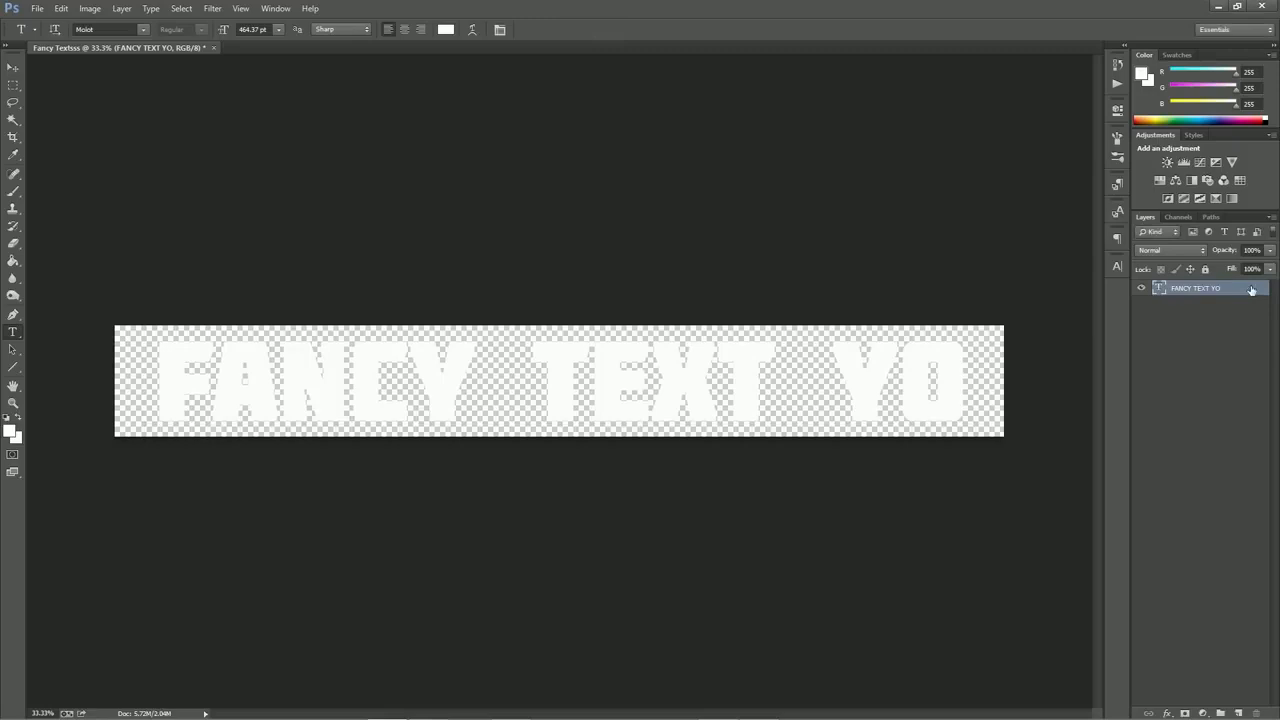
Add a thin black outside Stroke effect to the FANCY TEXT YO text layer
right_click(1190, 292)
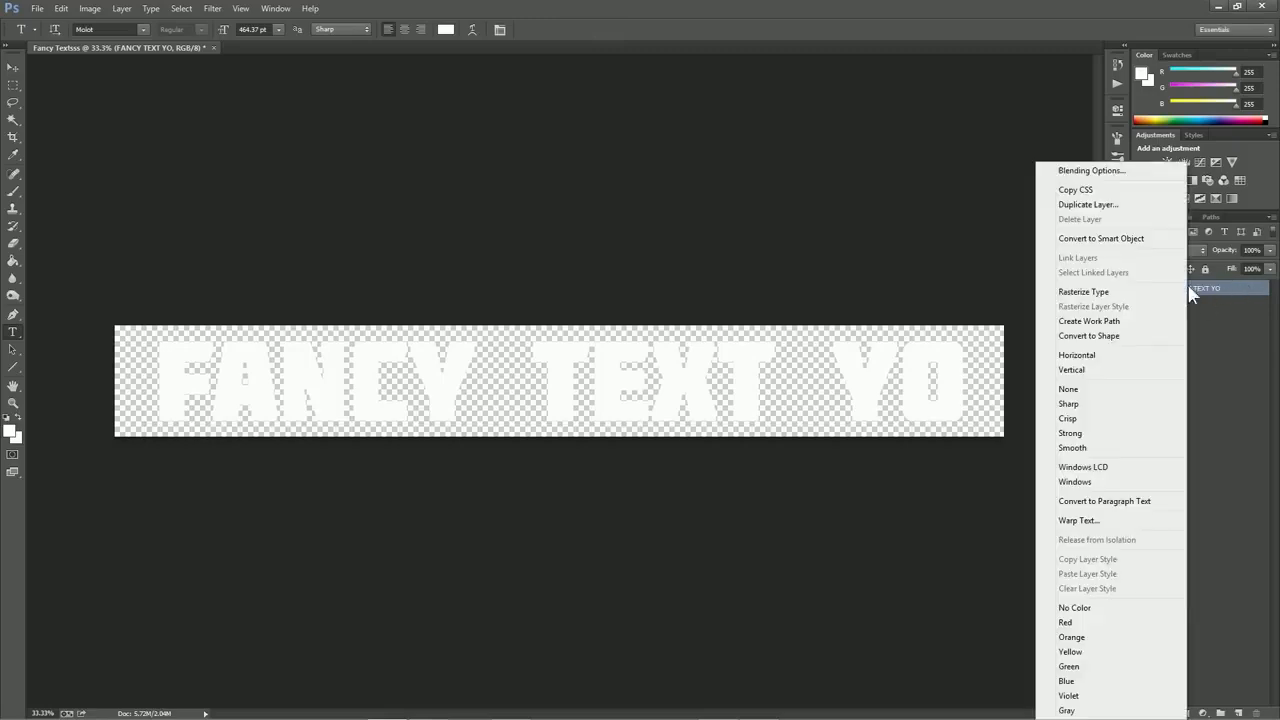
click(1108, 174)
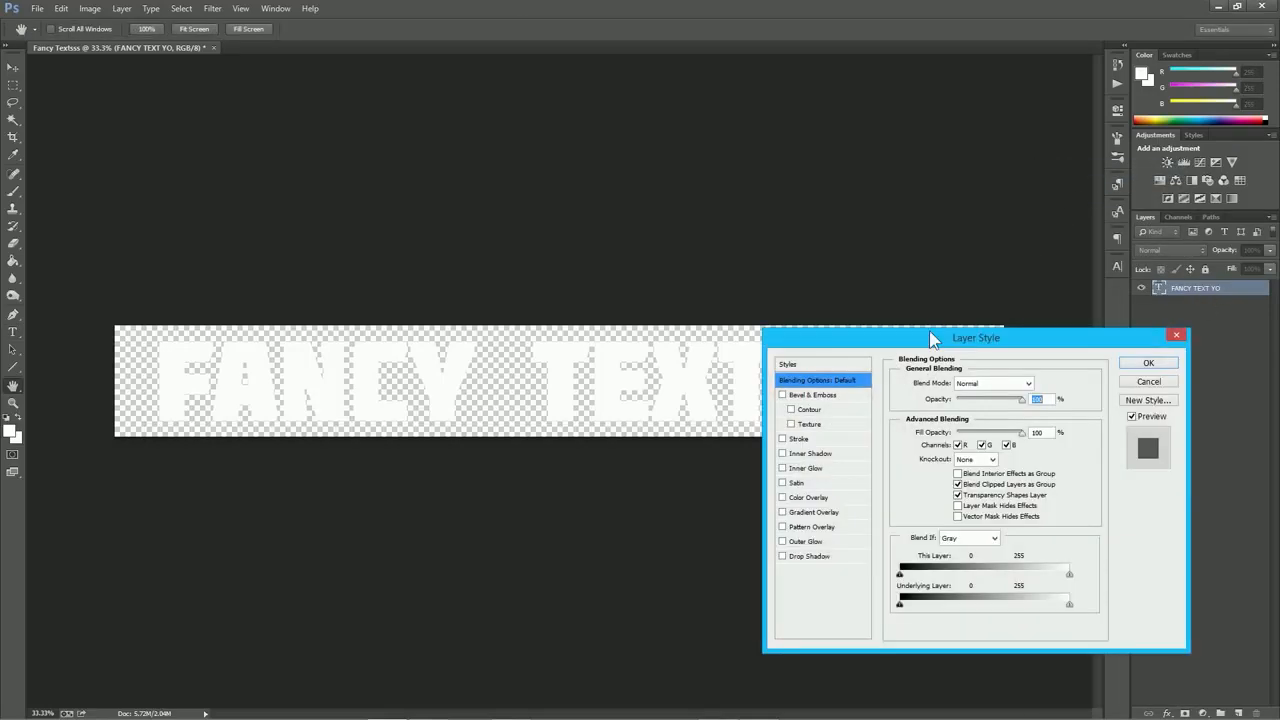
drag(962, 296, 1038, 30)
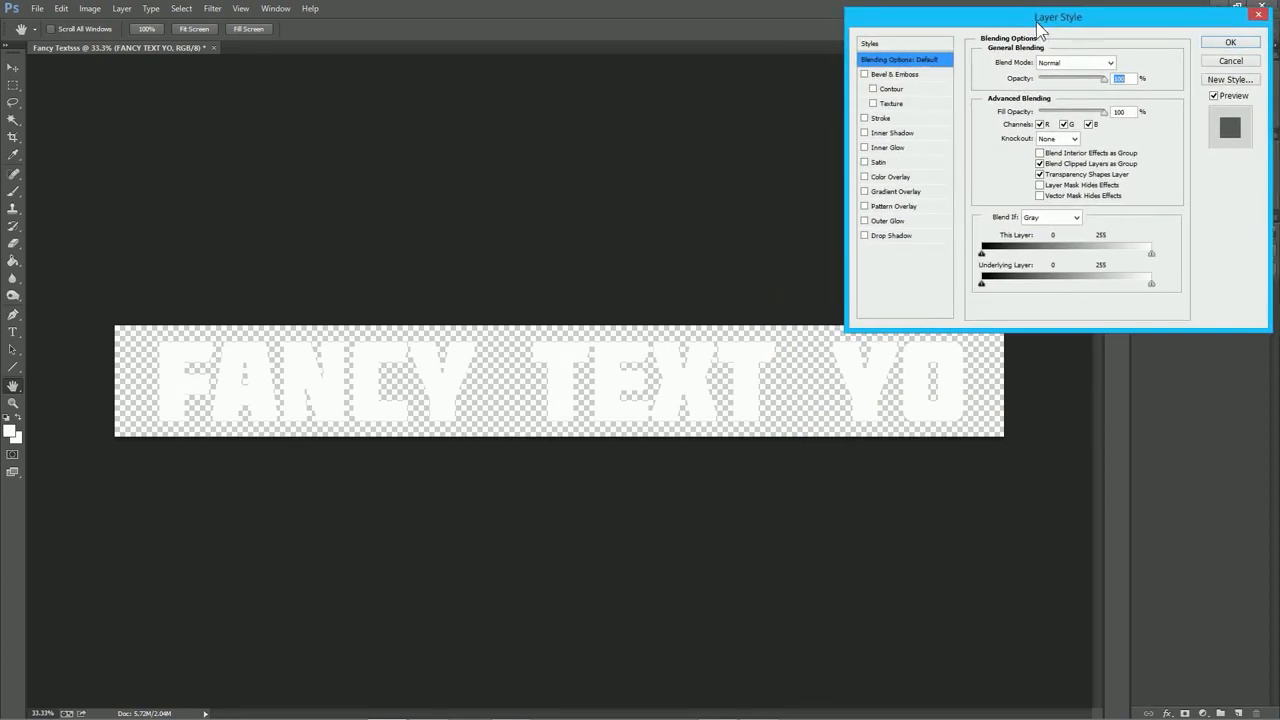
click(890, 119)
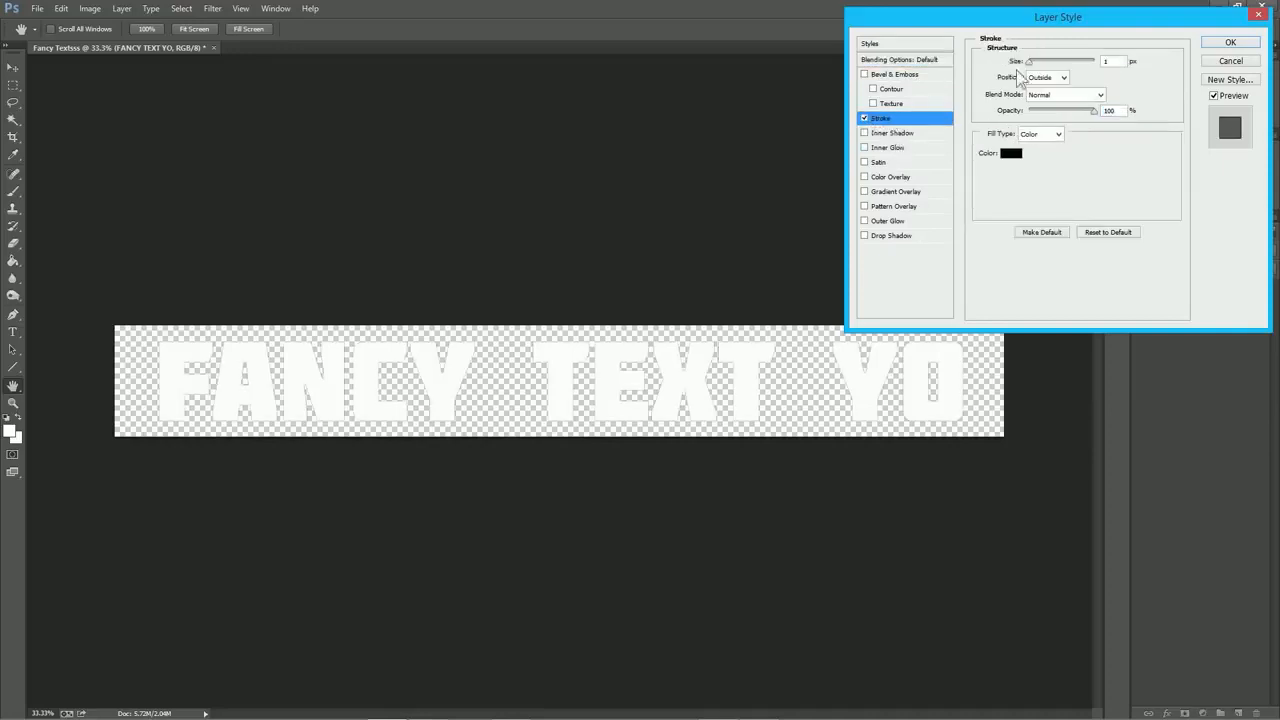
drag(1029, 63, 1033, 64)
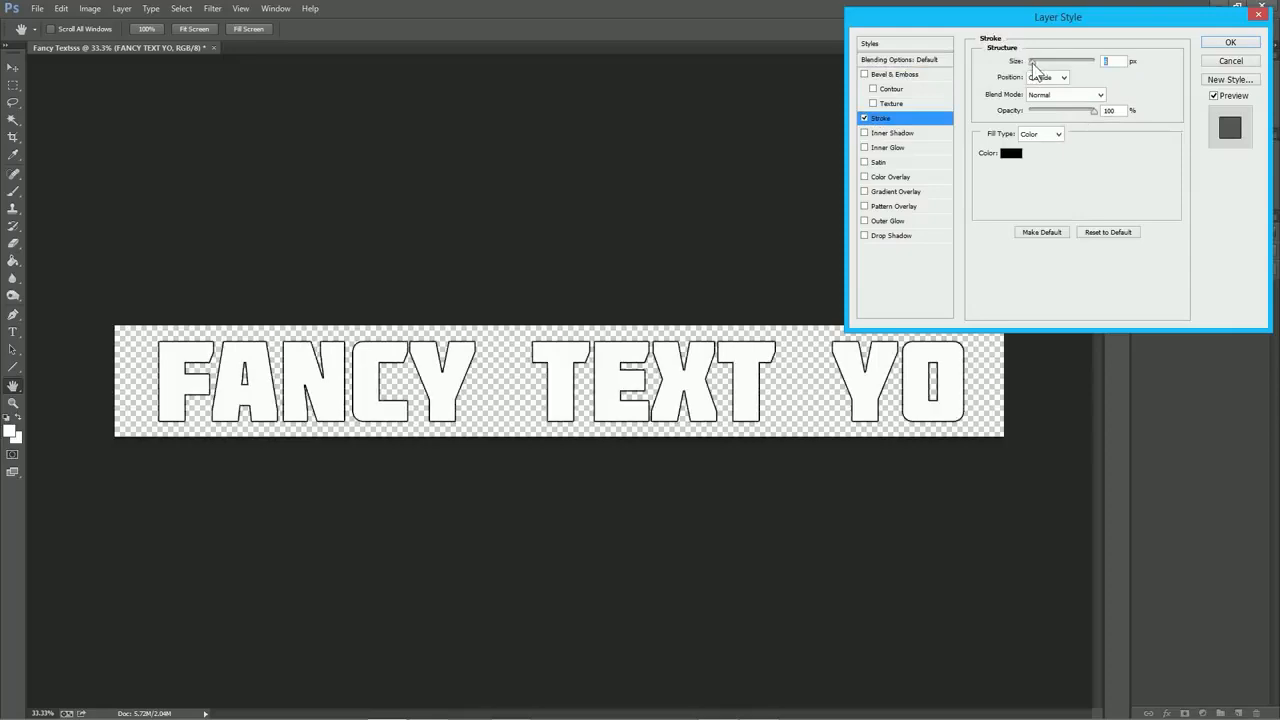
click(866, 119)
click(866, 119)
click(886, 221)
click(865, 221)
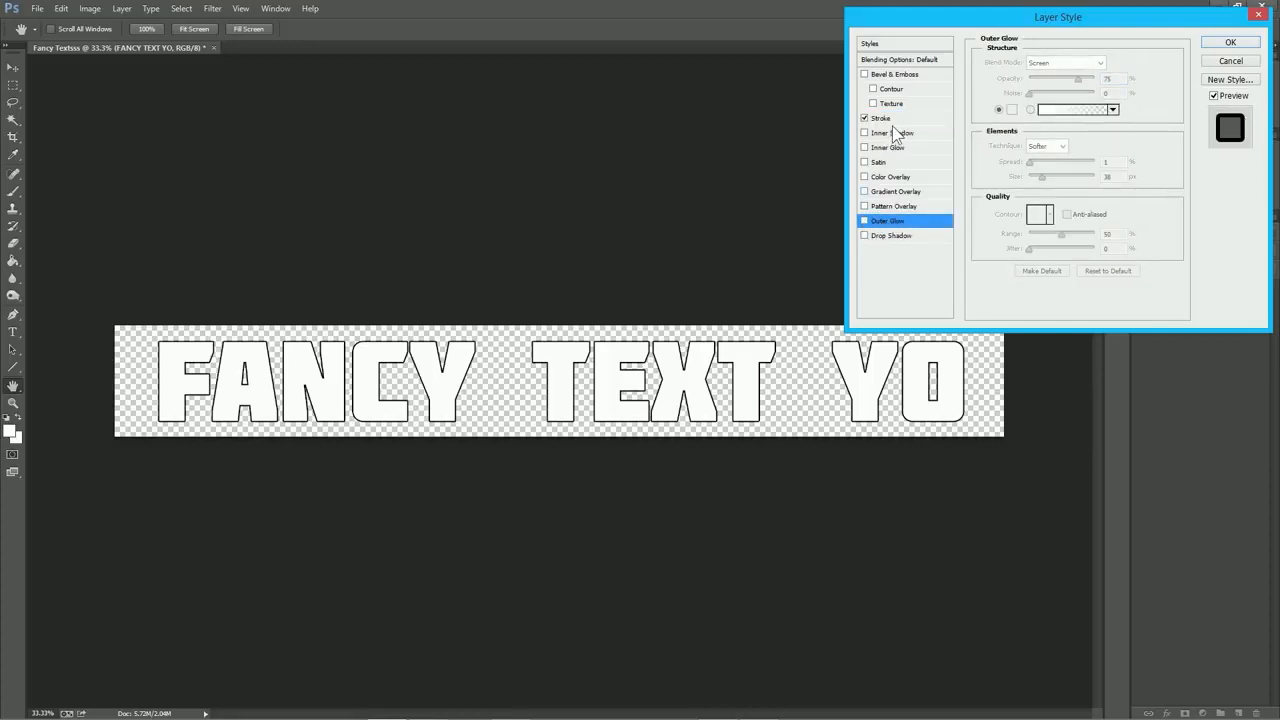
Set the text stroke's size to 16 px and its colour to dark grey 3d3d3d
click(896, 119)
drag(1032, 62, 1037, 66)
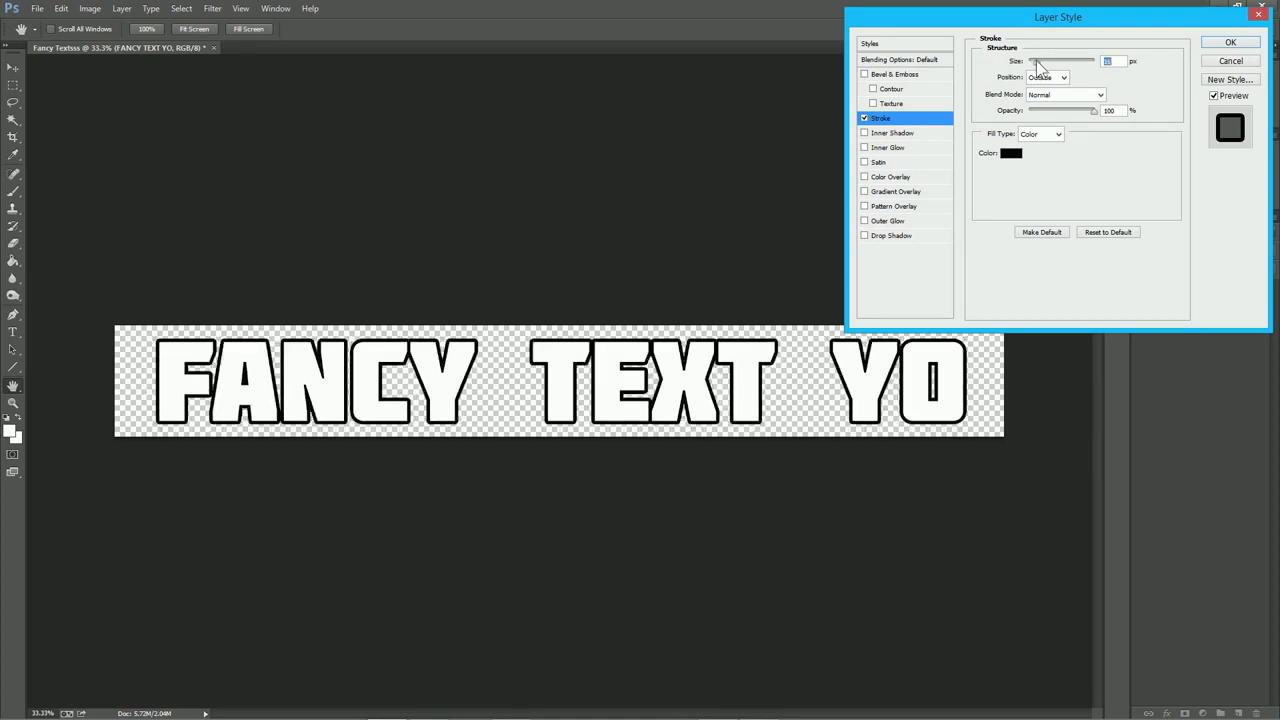
click(1011, 153)
mouse_move(198, 235)
mouse_down()
mouse_move(185, 225)
mouse_move(160, 265)
mouse_move(170, 249)
mouse_up()
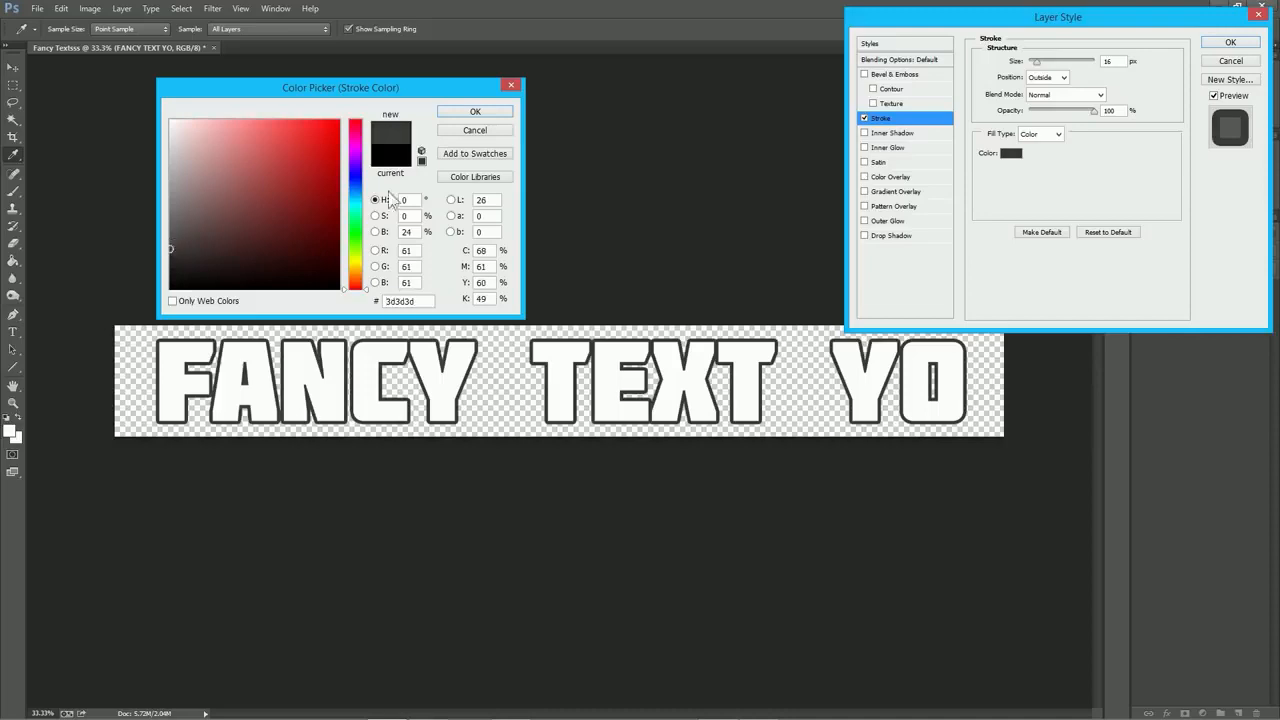
click(485, 113)
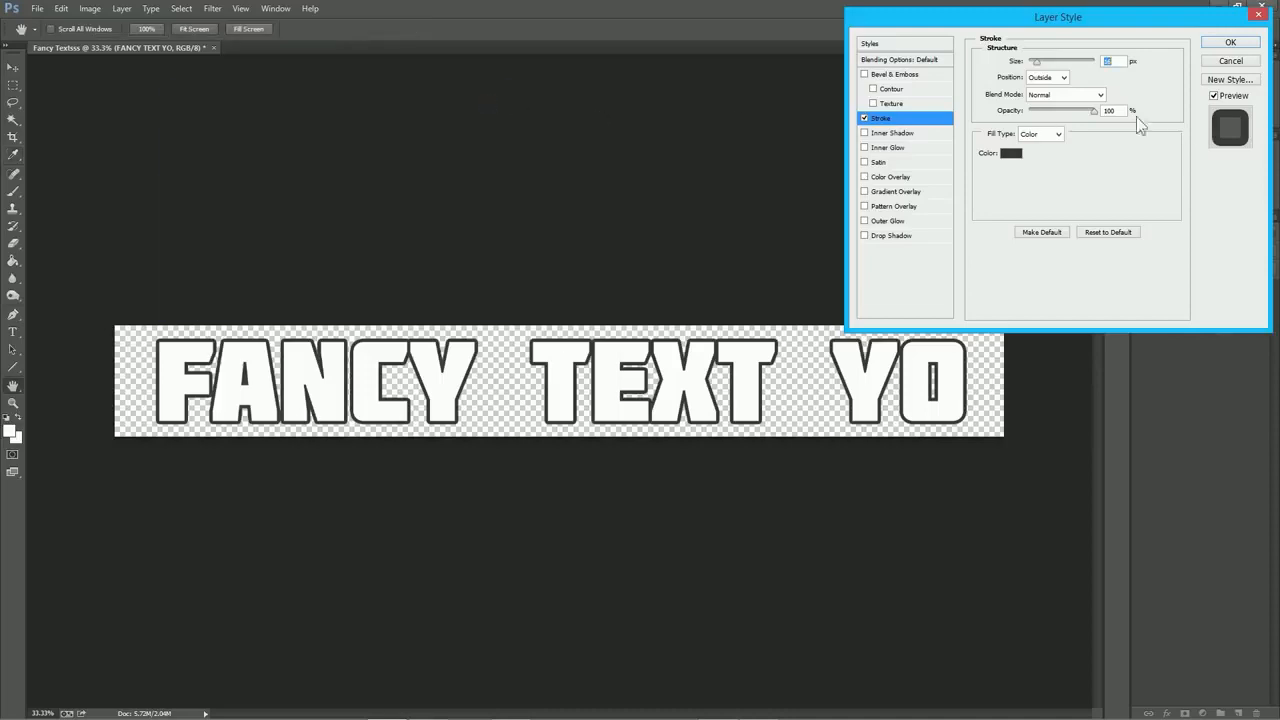
Try the Inside and Center positions for the text stroke and return its position to Outside
click(1055, 78)
click(1052, 100)
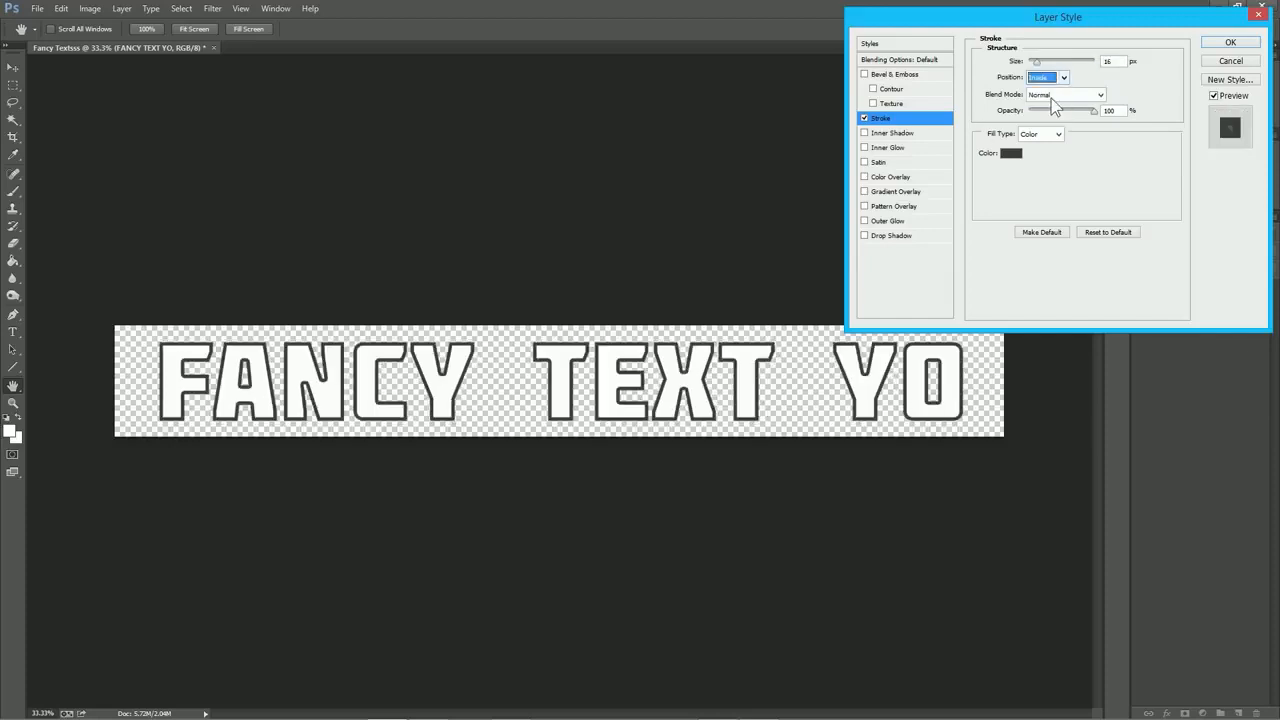
click(1048, 78)
click(1043, 86)
click(1046, 79)
click(1044, 95)
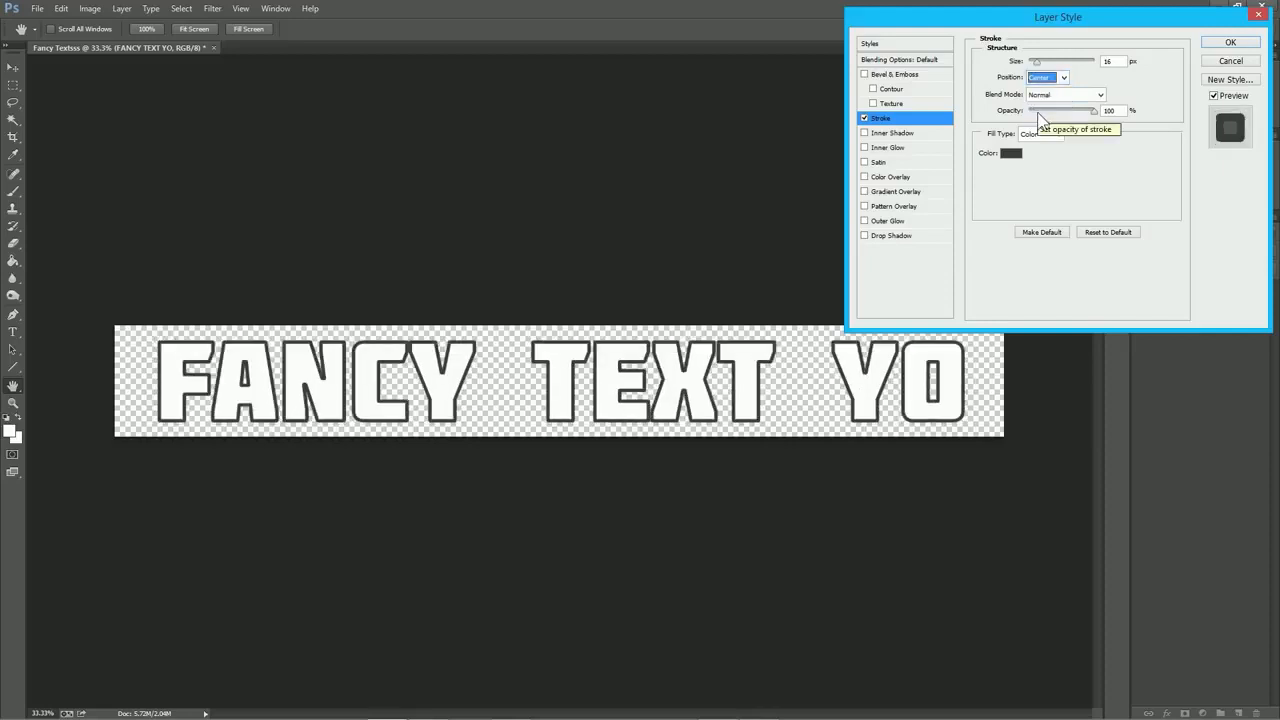
click(1050, 78)
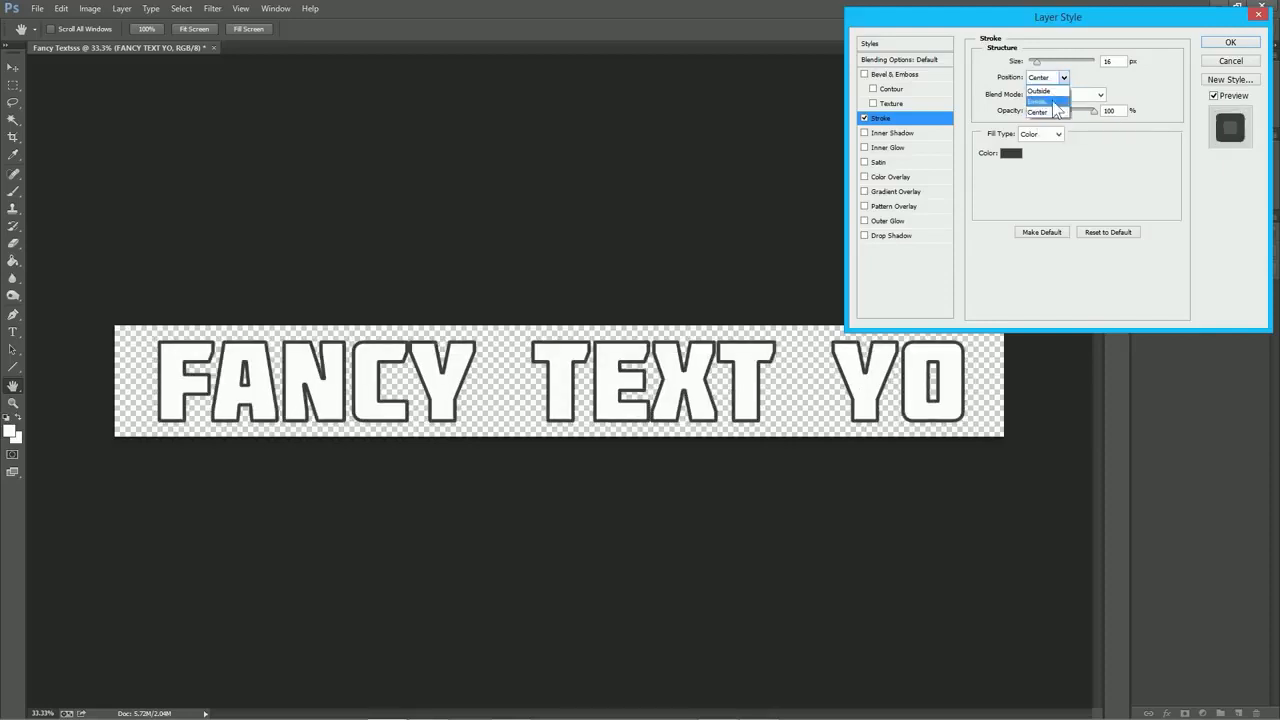
click(1053, 91)
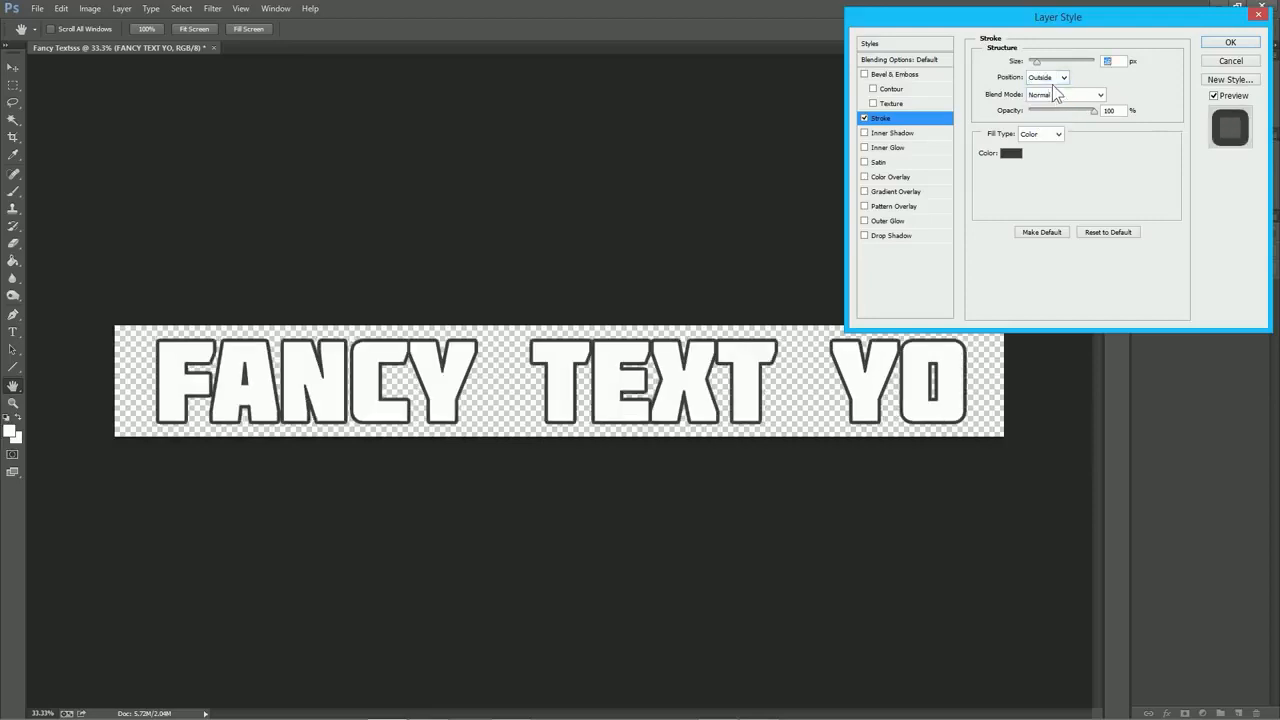
click(1053, 80)
click(1050, 120)
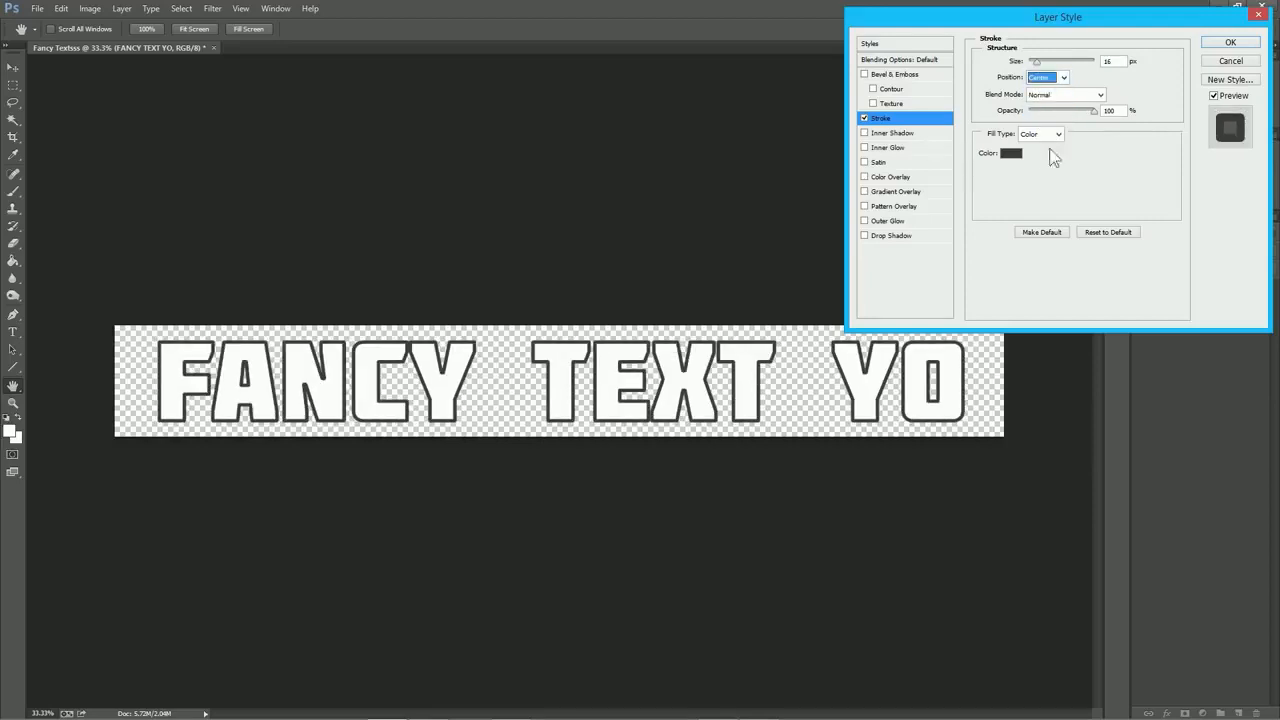
click(1047, 78)
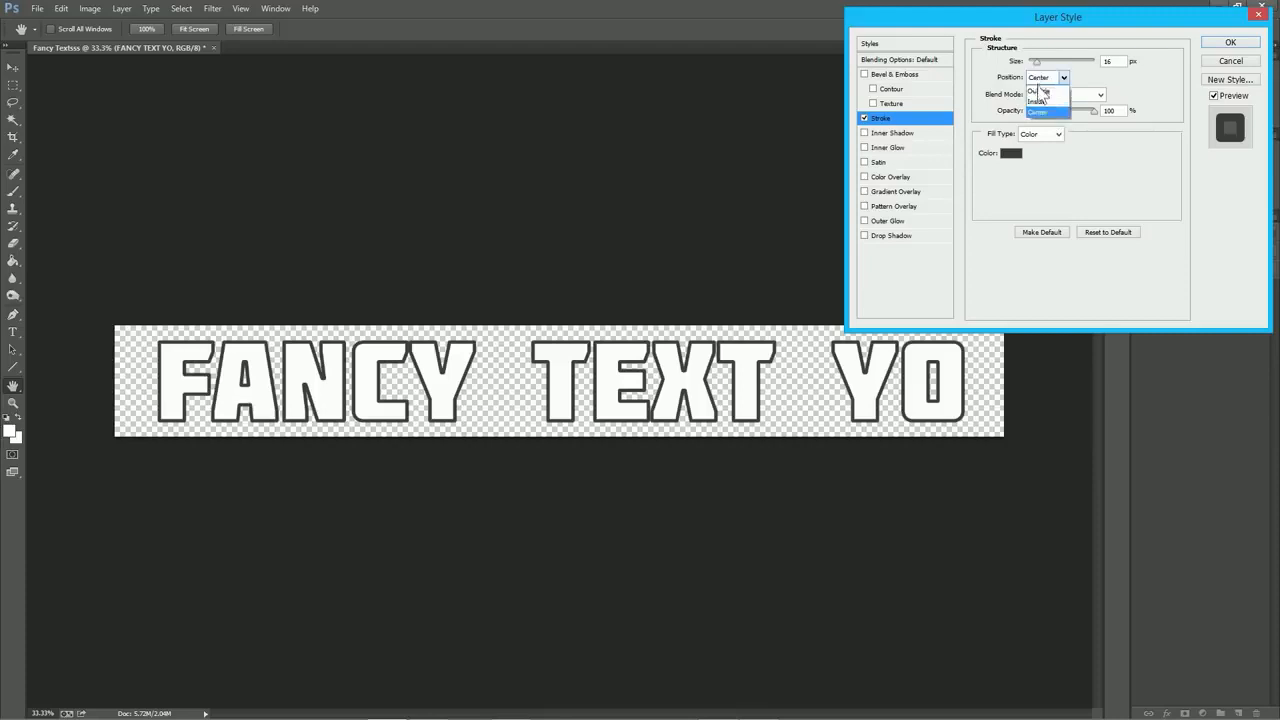
click(1050, 91)
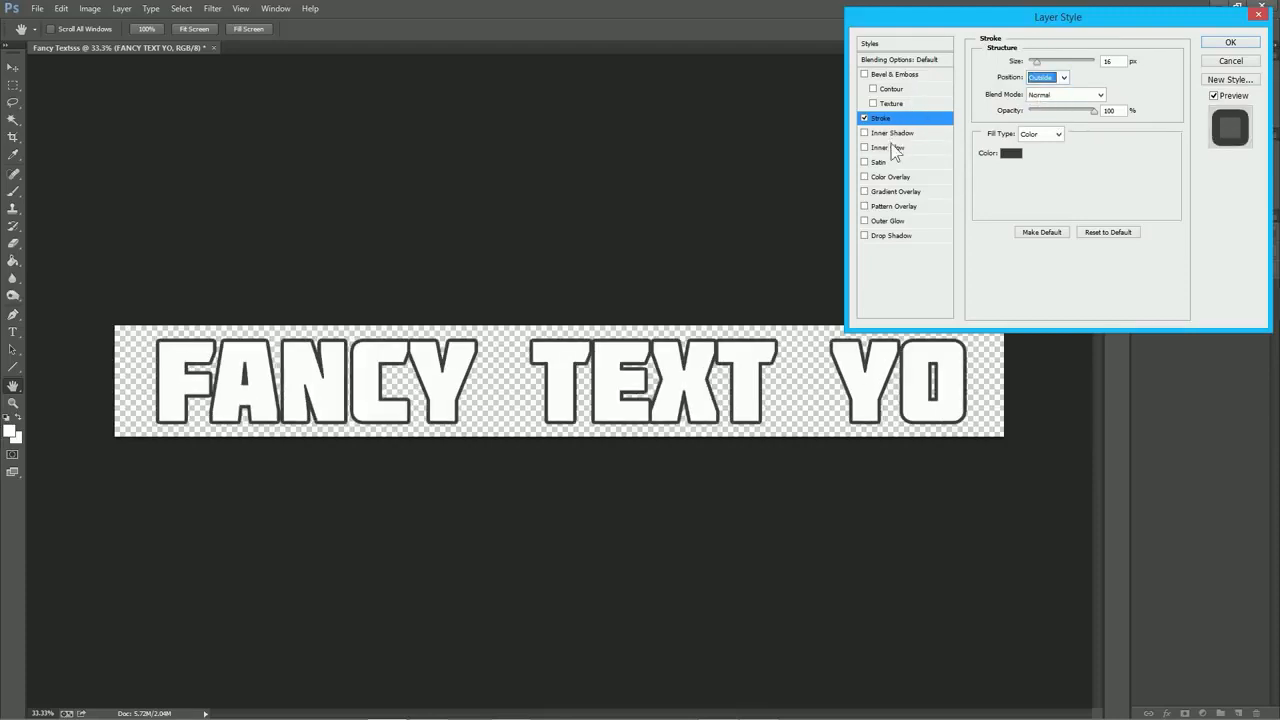
Add a black Multiply drop shadow with 100% opacity, 24% spread and an enlarged size, and apply the layer style
click(882, 237)
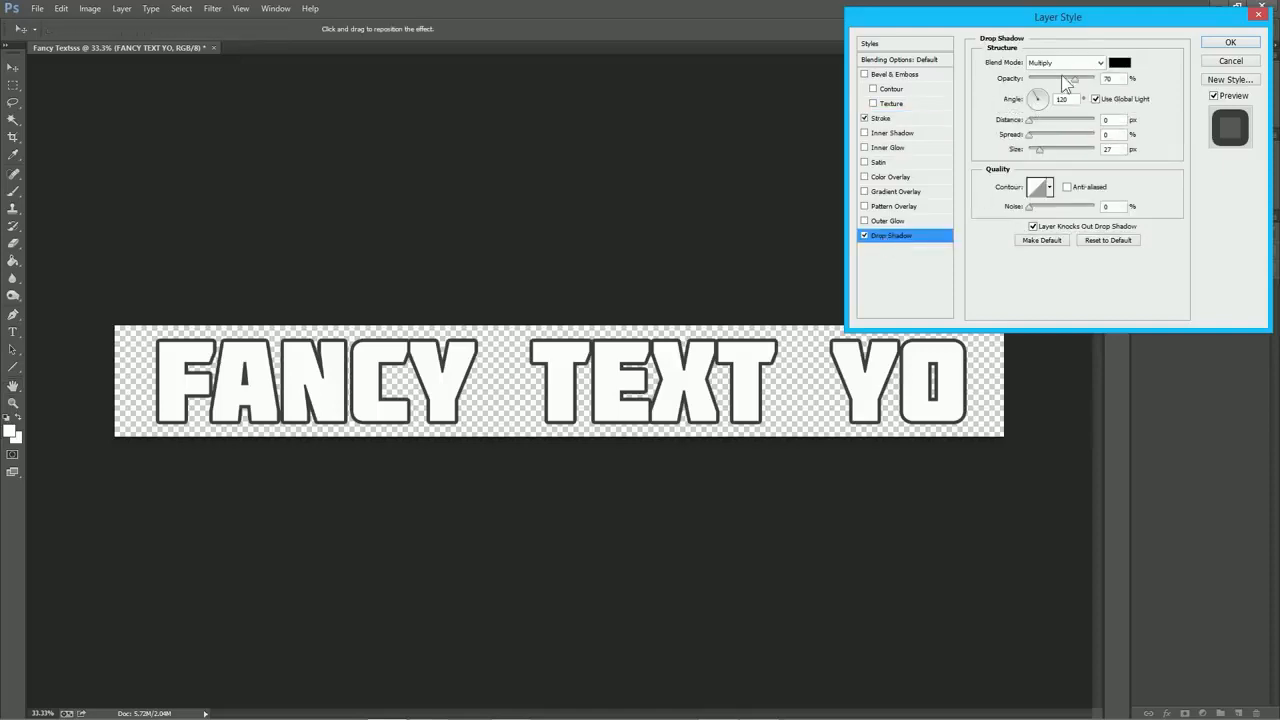
drag(1033, 135, 1049, 152)
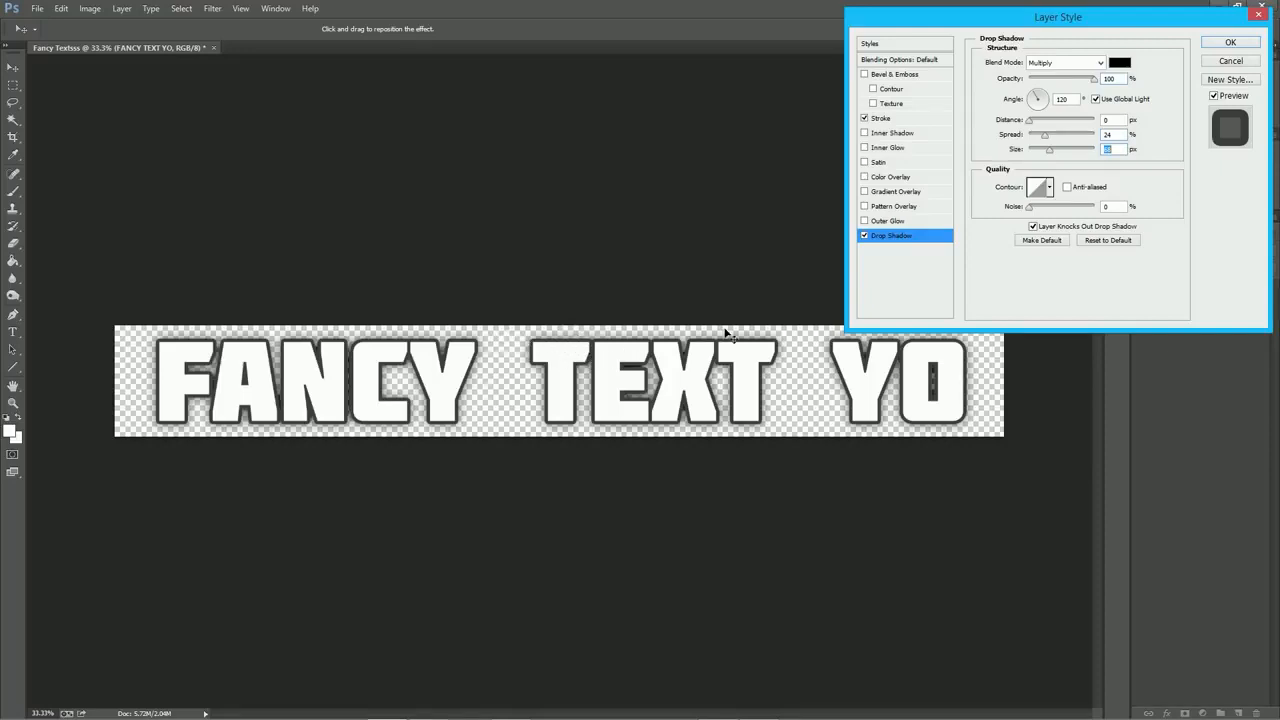
click(1227, 42)
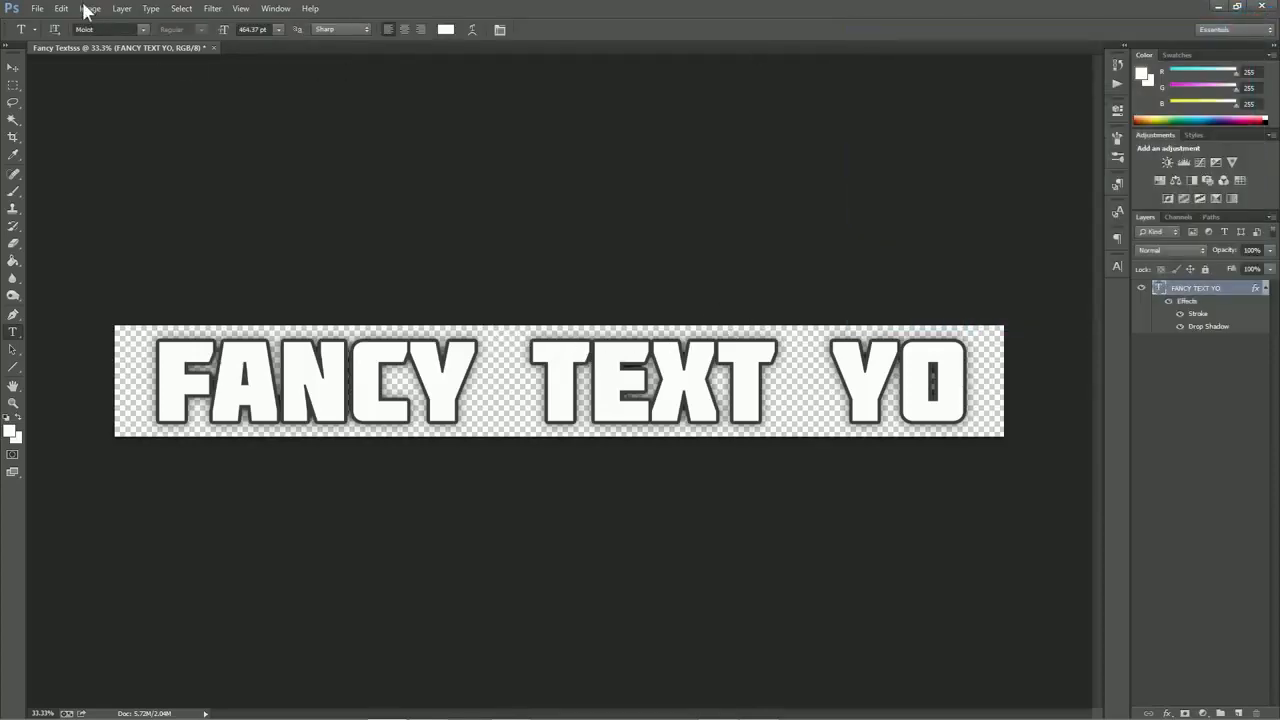
Extend the canvas height by 500 pixels relative to its current size, keeping the anchor centred
click(83, 10)
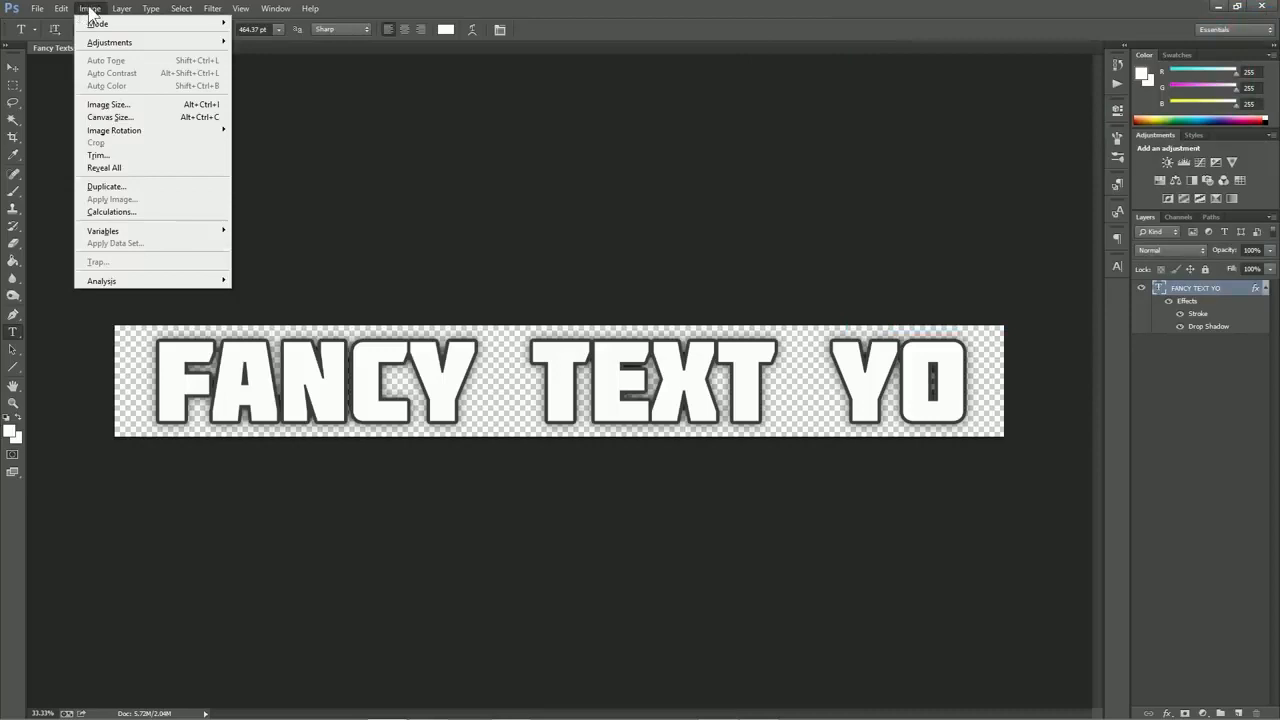
click(104, 118)
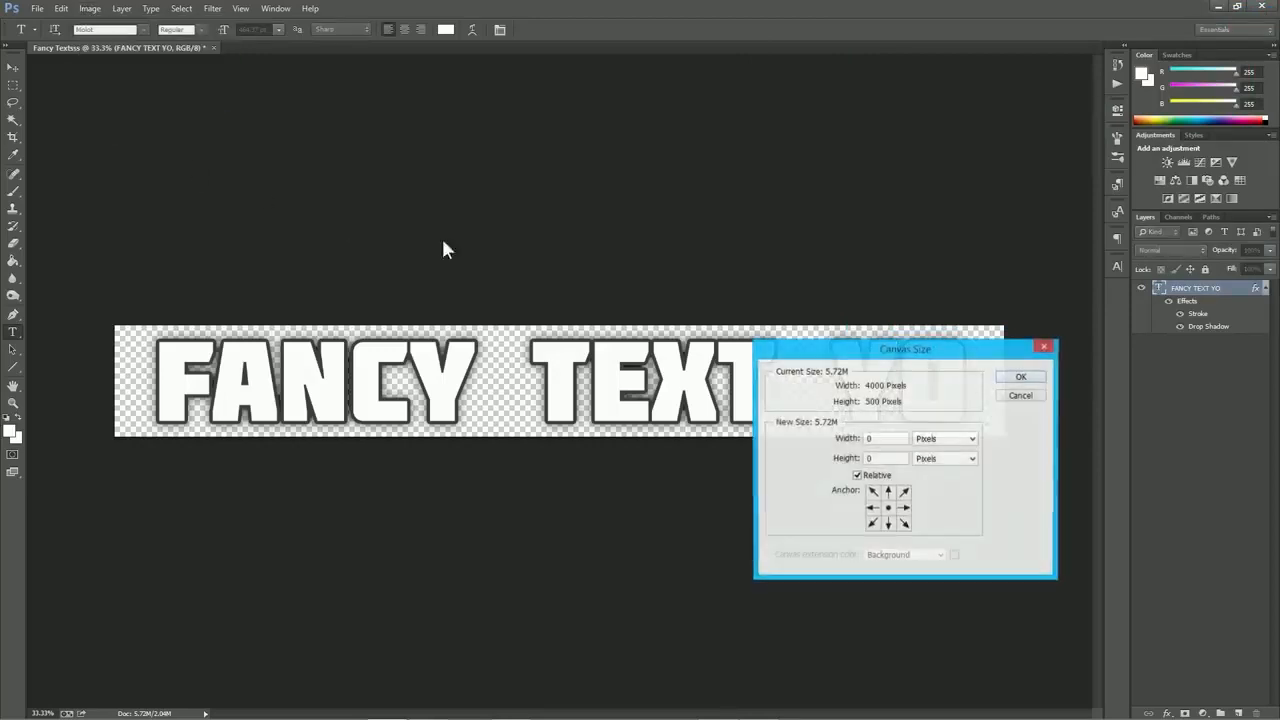
click(927, 440)
click(882, 484)
click(857, 476)
click(857, 476)
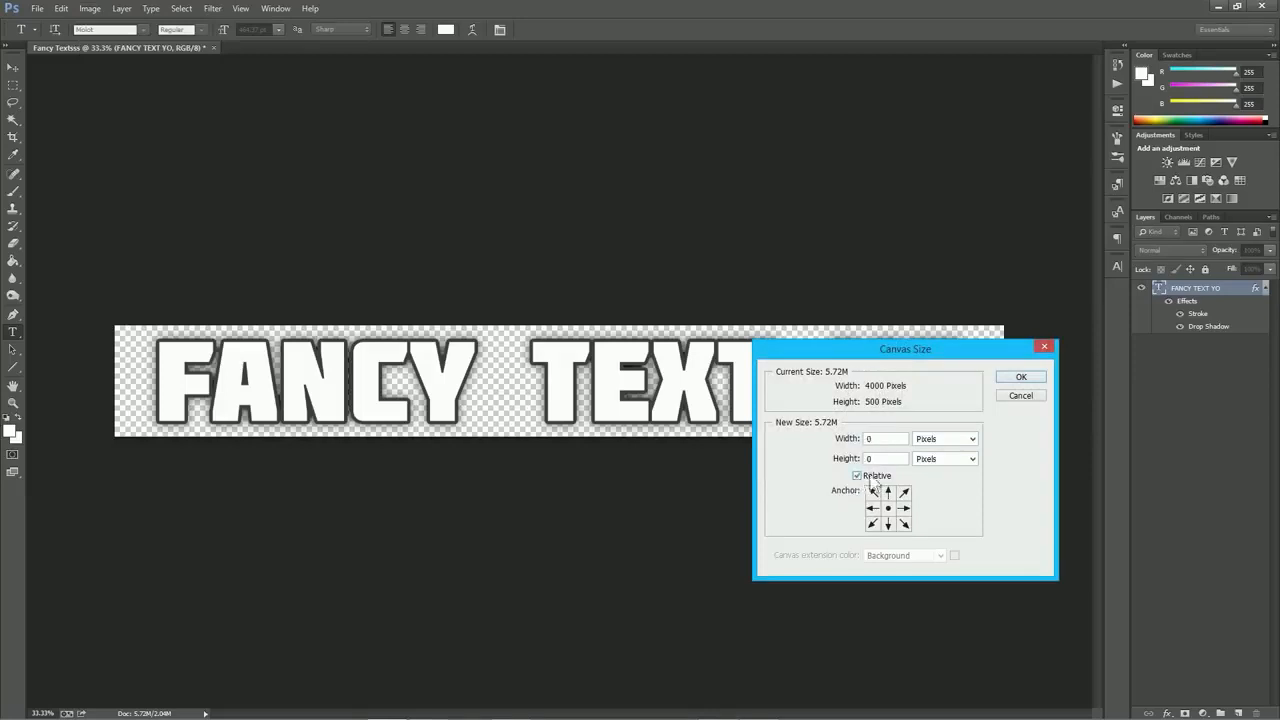
click(857, 476)
click(857, 476)
key(Tab)
text(500)
key(Return)
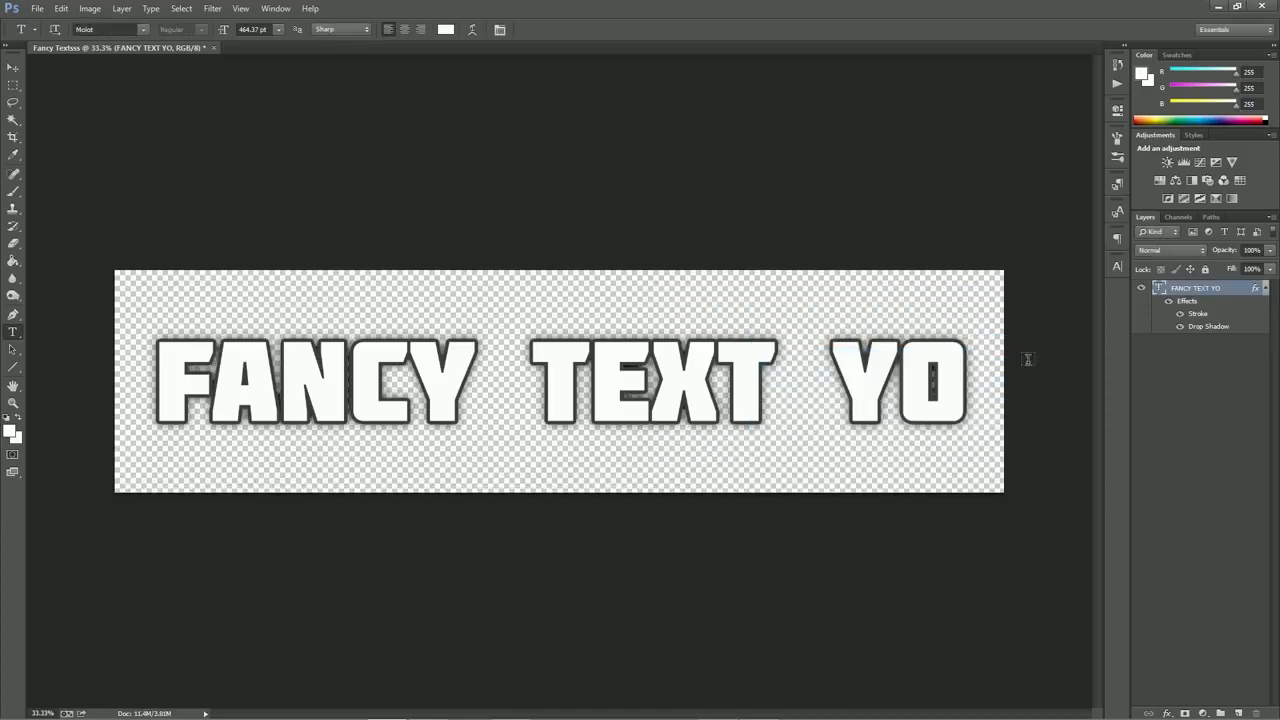
Extend the canvas width by 100 pixels relative to its current size, keeping the anchor centred
click(90, 9)
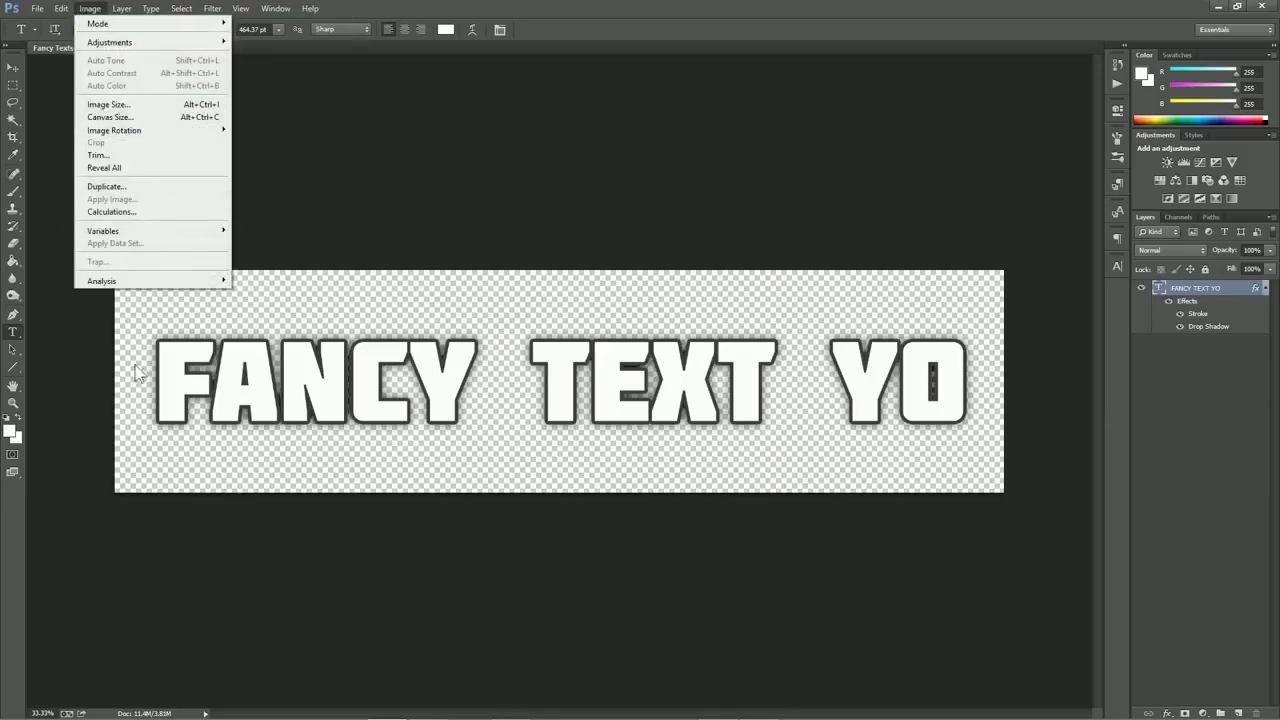
click(128, 117)
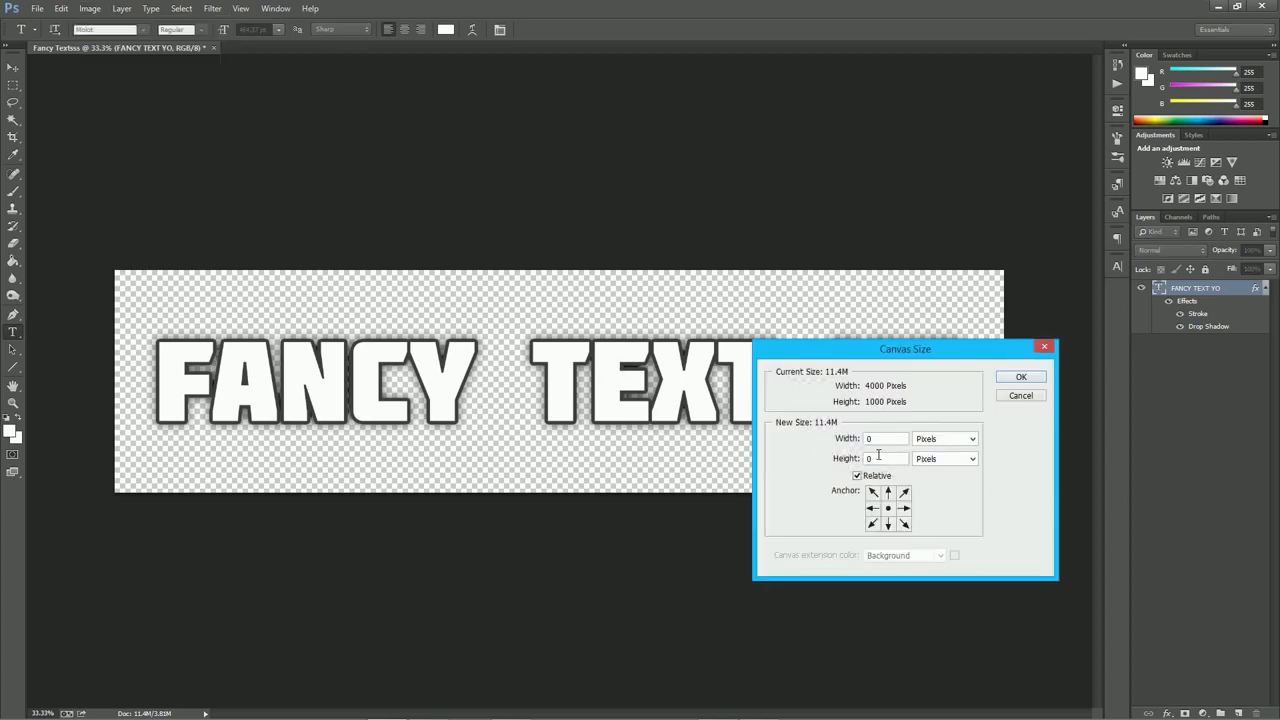
double_click(895, 442)
text(100)
key(Return)
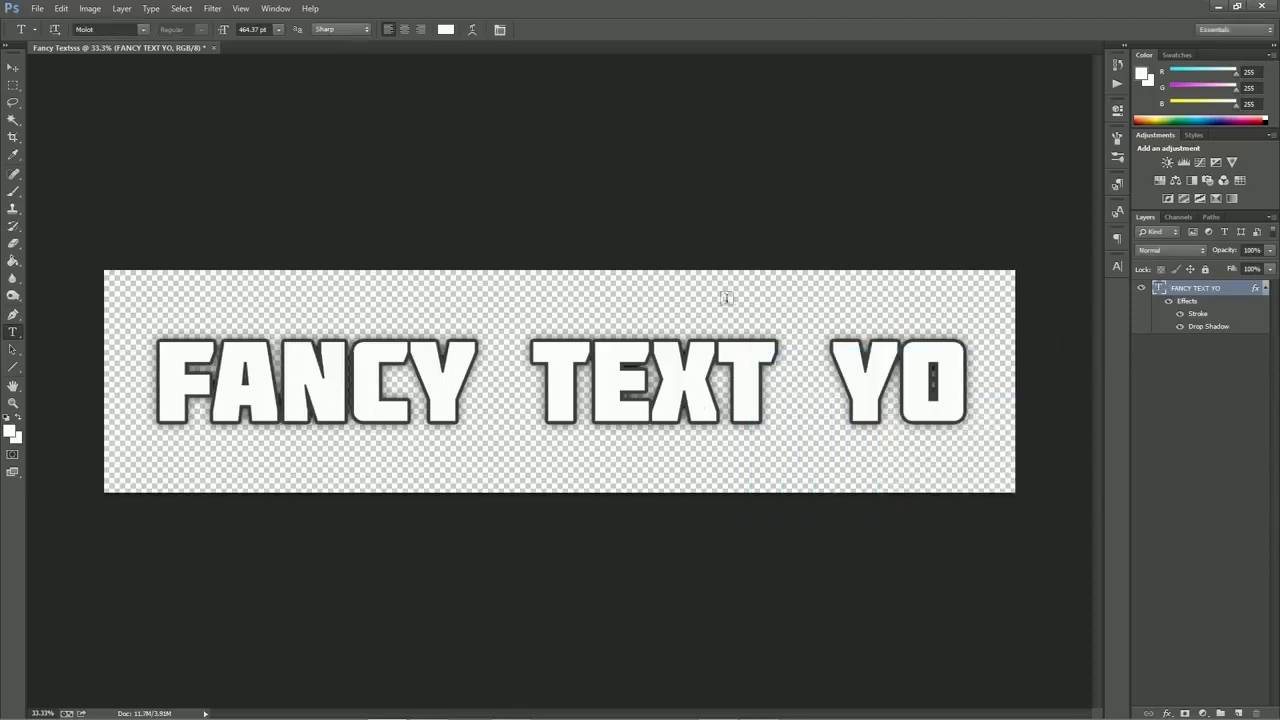
Reopen the text layer's drop shadow settings and fine-tune the shadow's size
right_click(1248, 296)
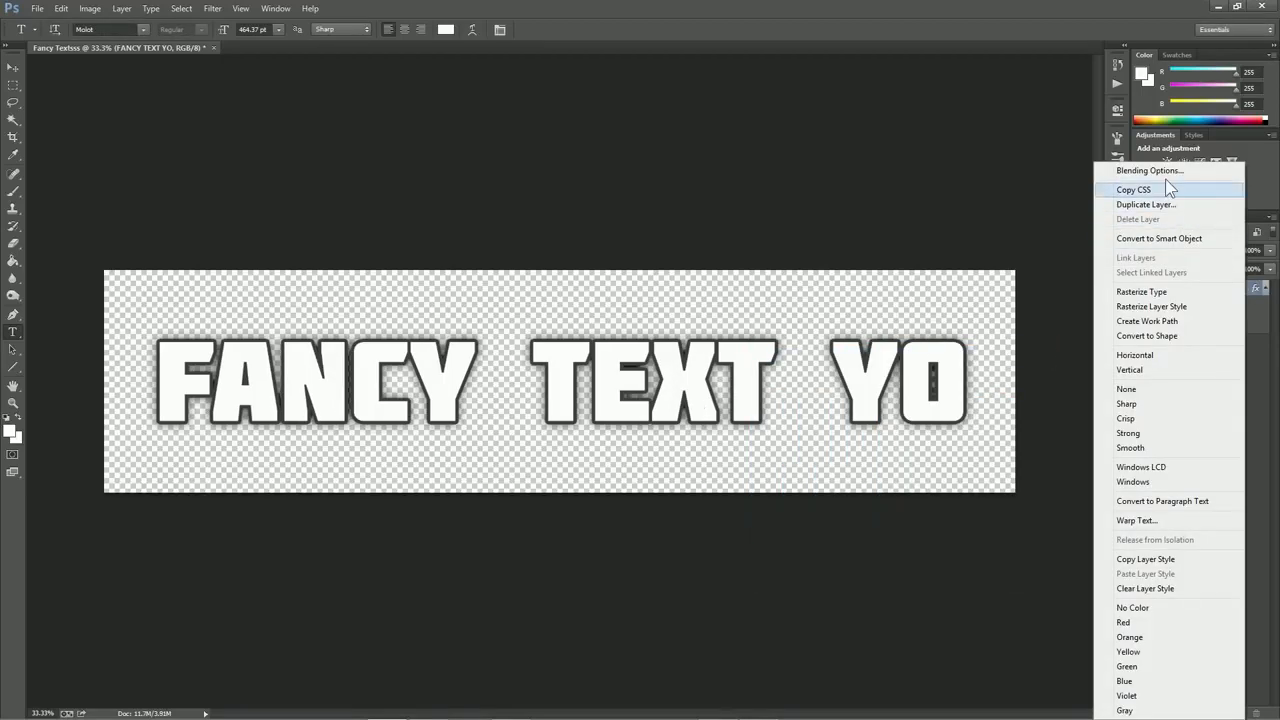
click(1165, 173)
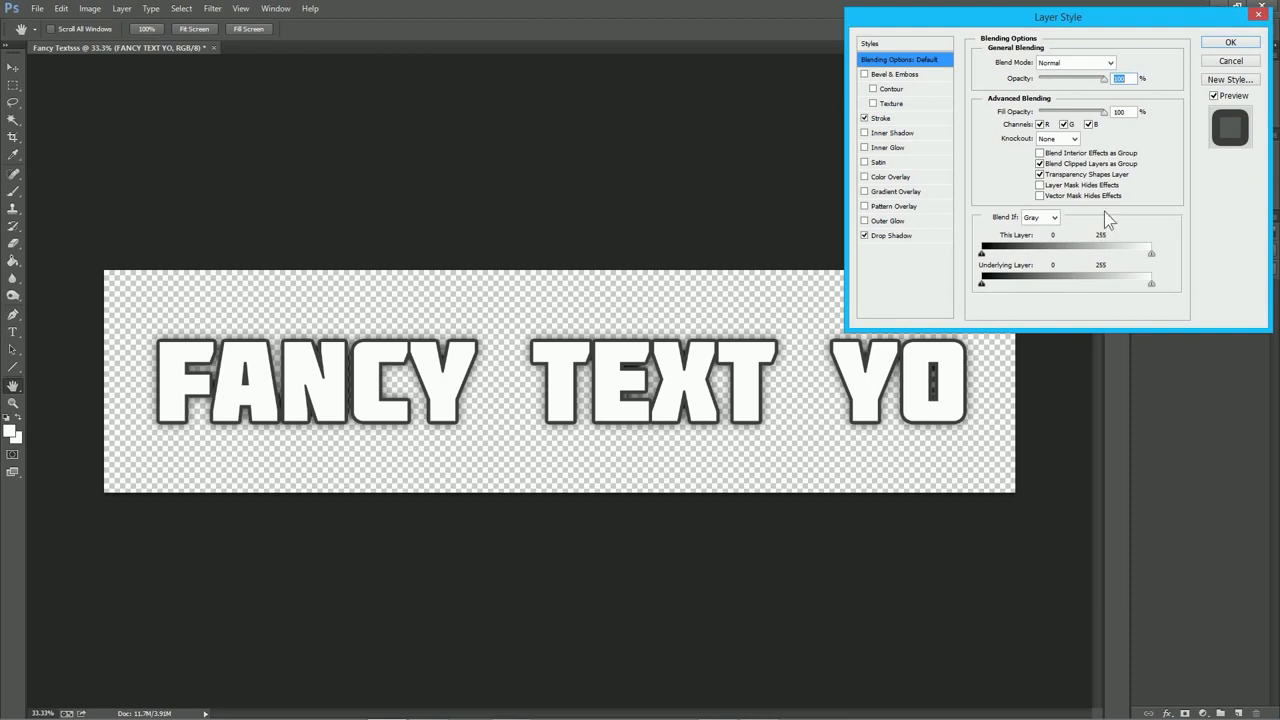
click(895, 236)
drag(1048, 149, 1050, 152)
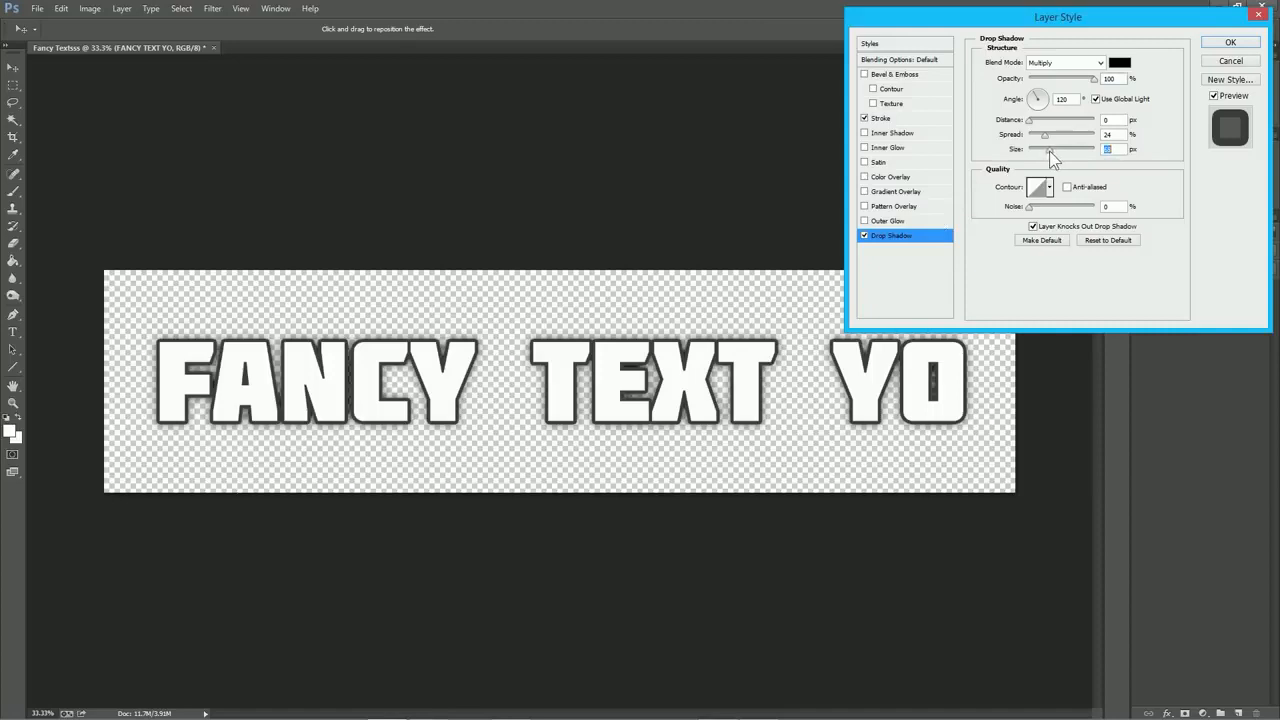
Add a linear gradient overlay with a hard black-to-white split at about 46%, and reposition the split across the middle of the letters
click(905, 193)
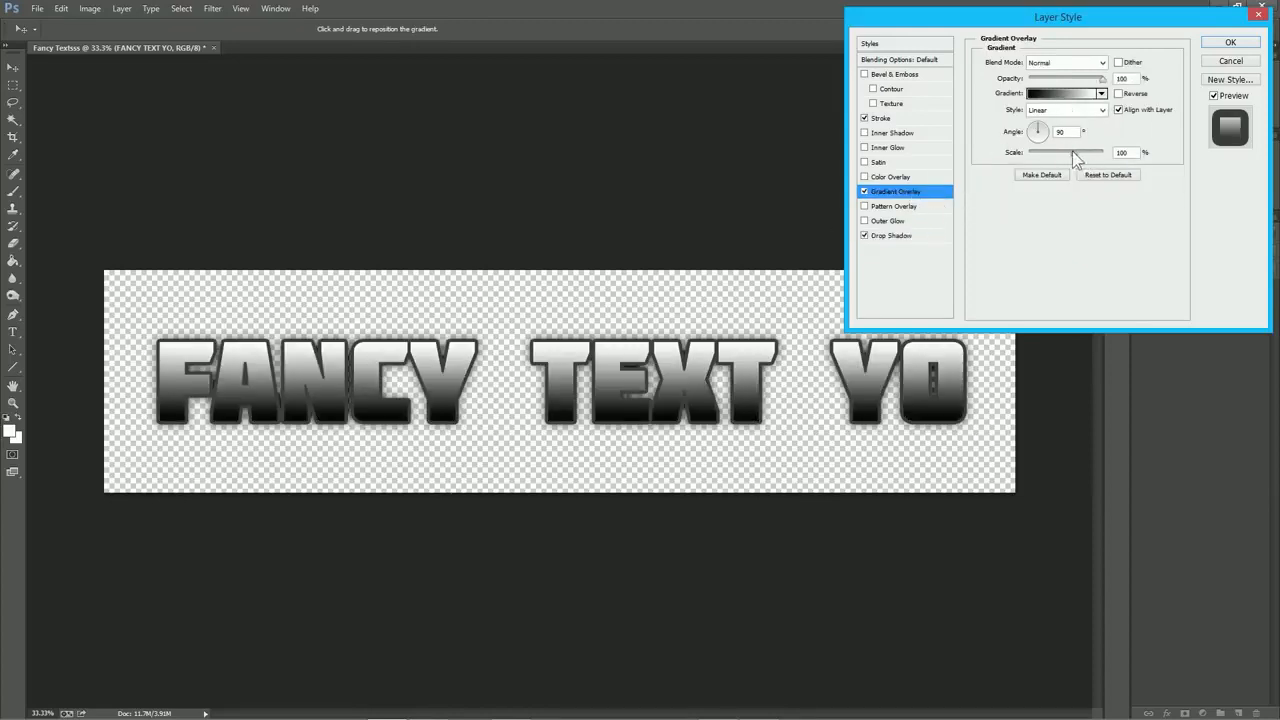
click(1062, 93)
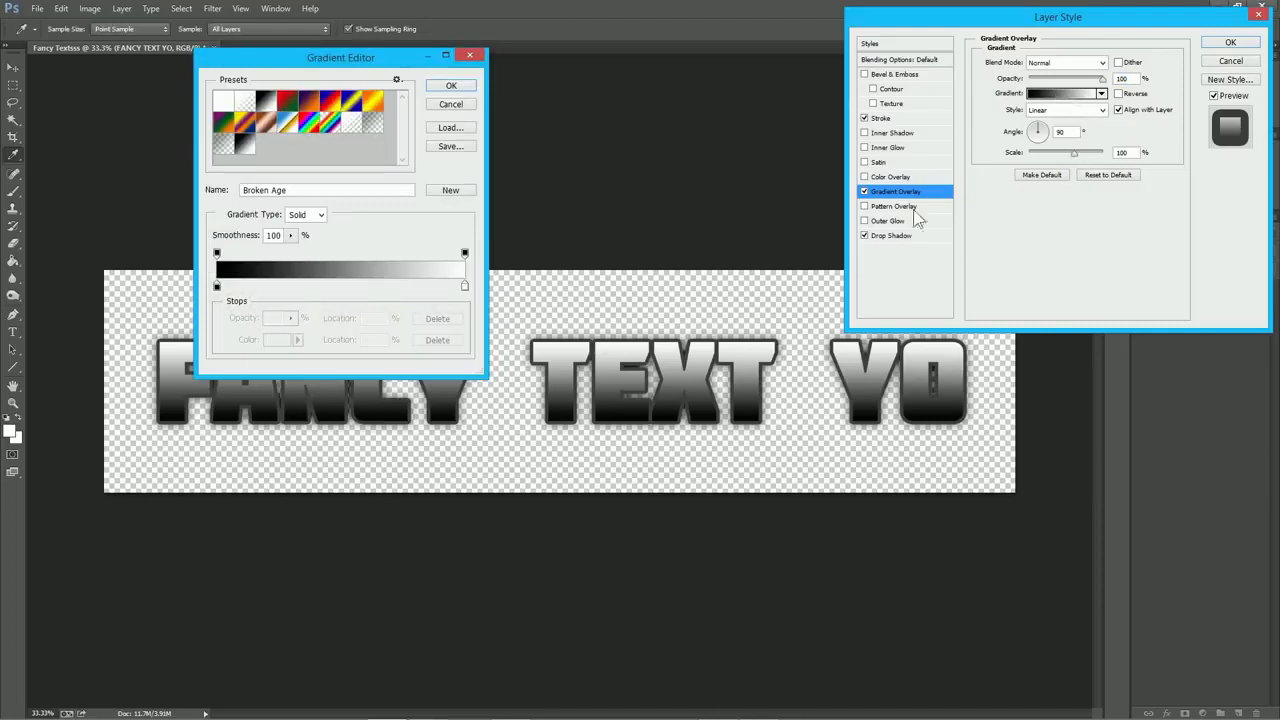
drag(464, 287, 335, 294)
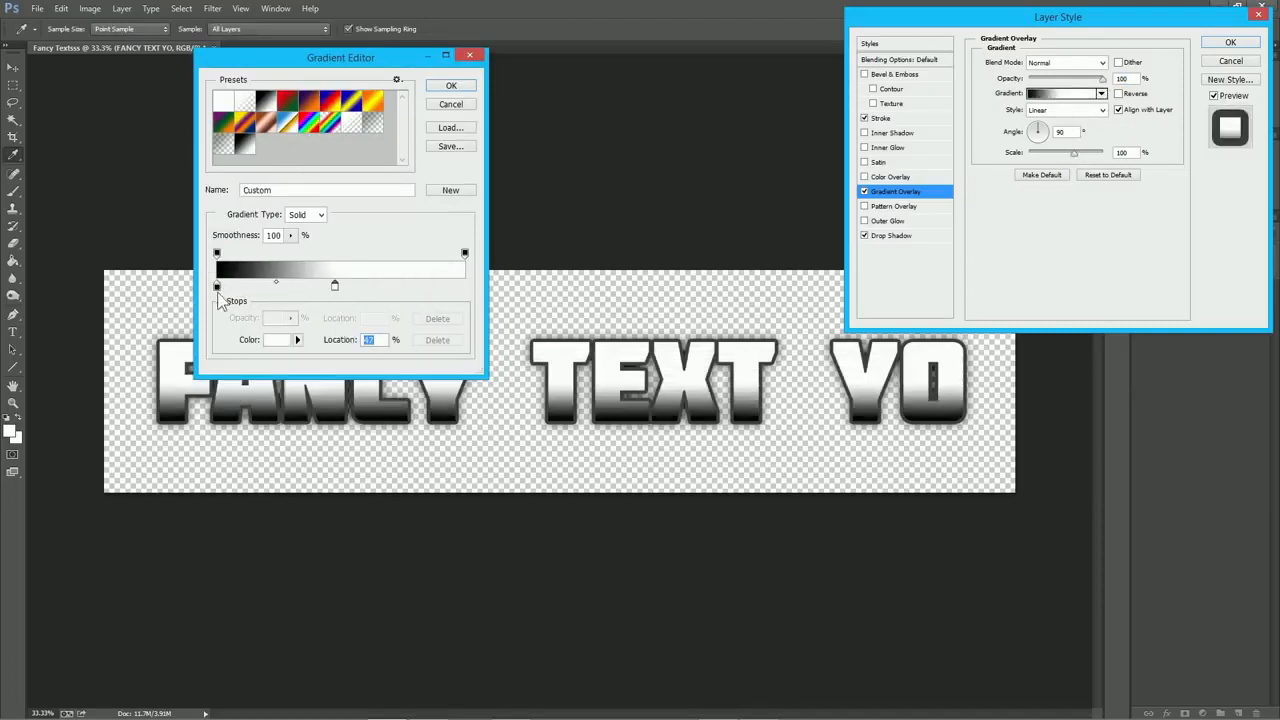
drag(216, 287, 333, 287)
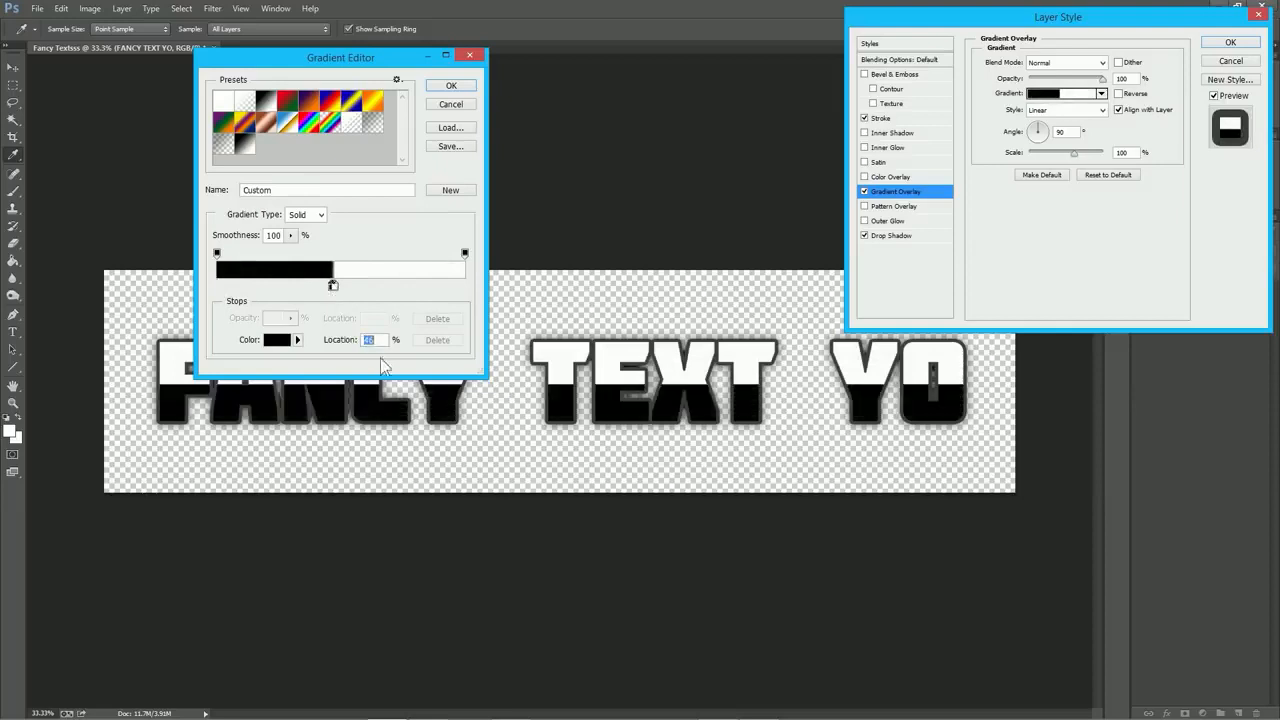
click(448, 85)
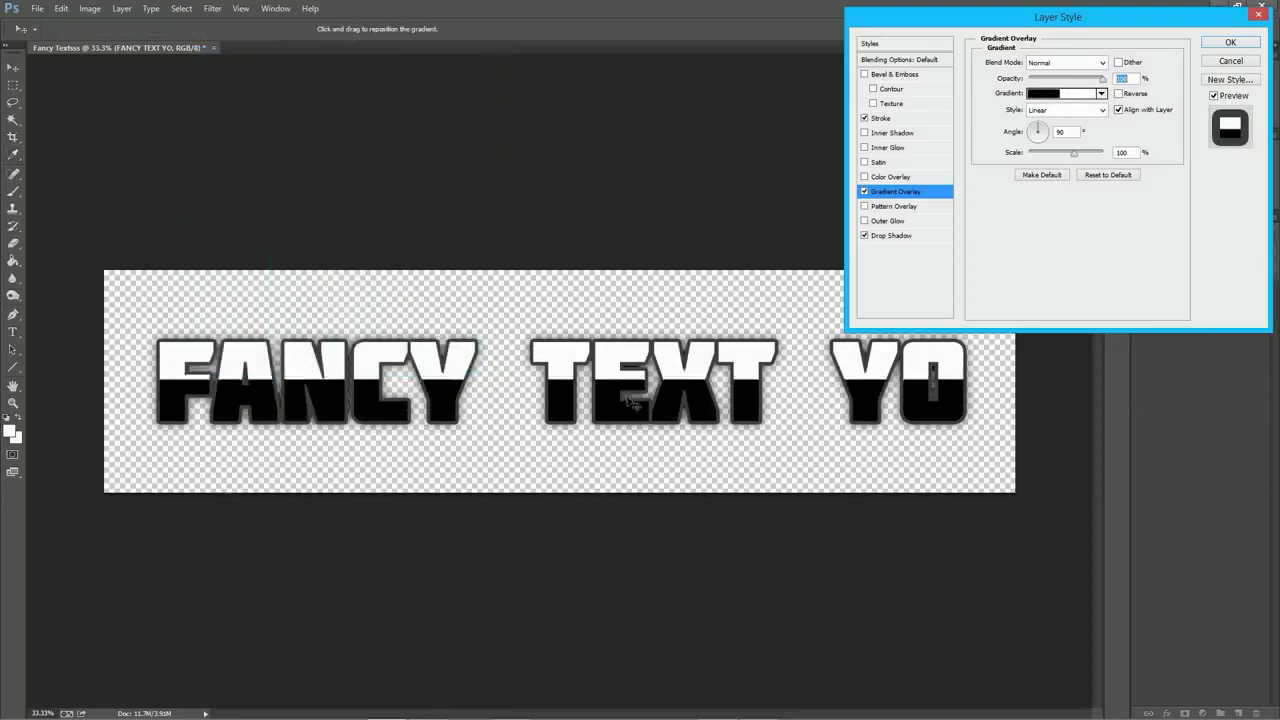
drag(623, 412, 622, 402)
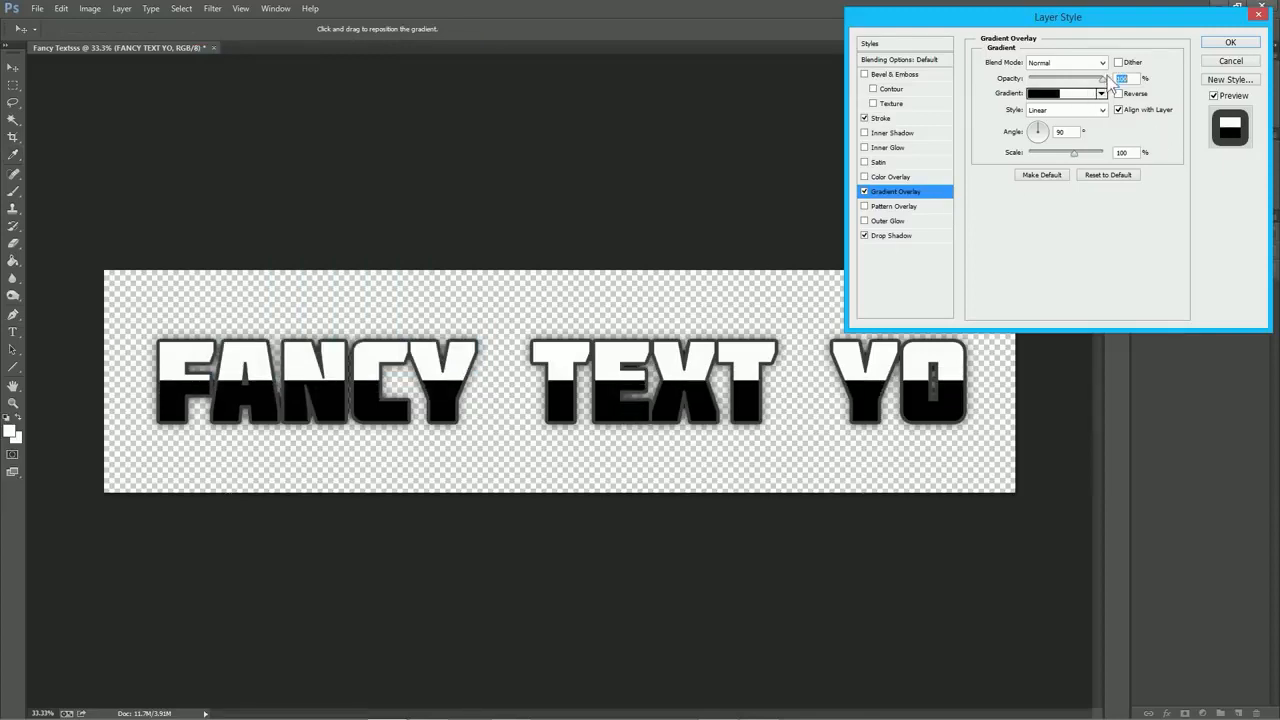
Lower the gradient overlay's opacity to about 50% so the lower half of the letters turns grey
drag(1105, 80, 1051, 96)
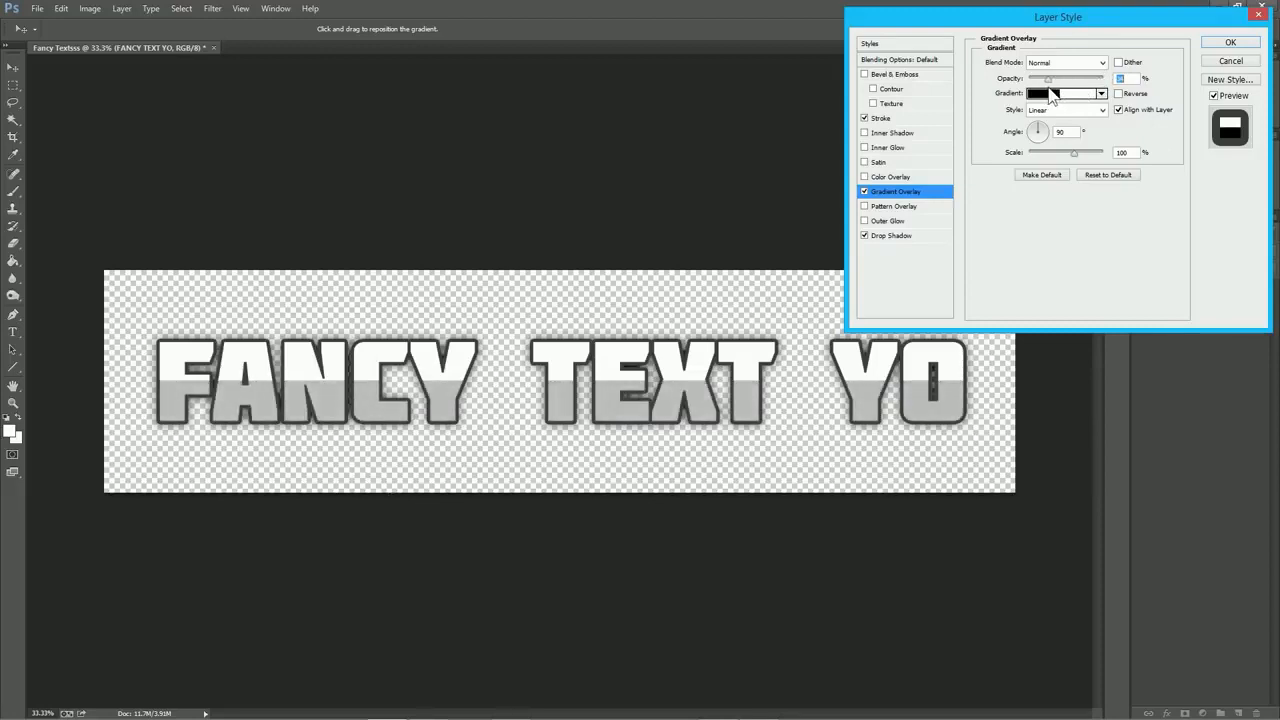
mouse_move(1051, 95)
mouse_down()
mouse_move(1068, 95)
mouse_move(1050, 95)
mouse_up()
drag(1050, 93, 1066, 95)
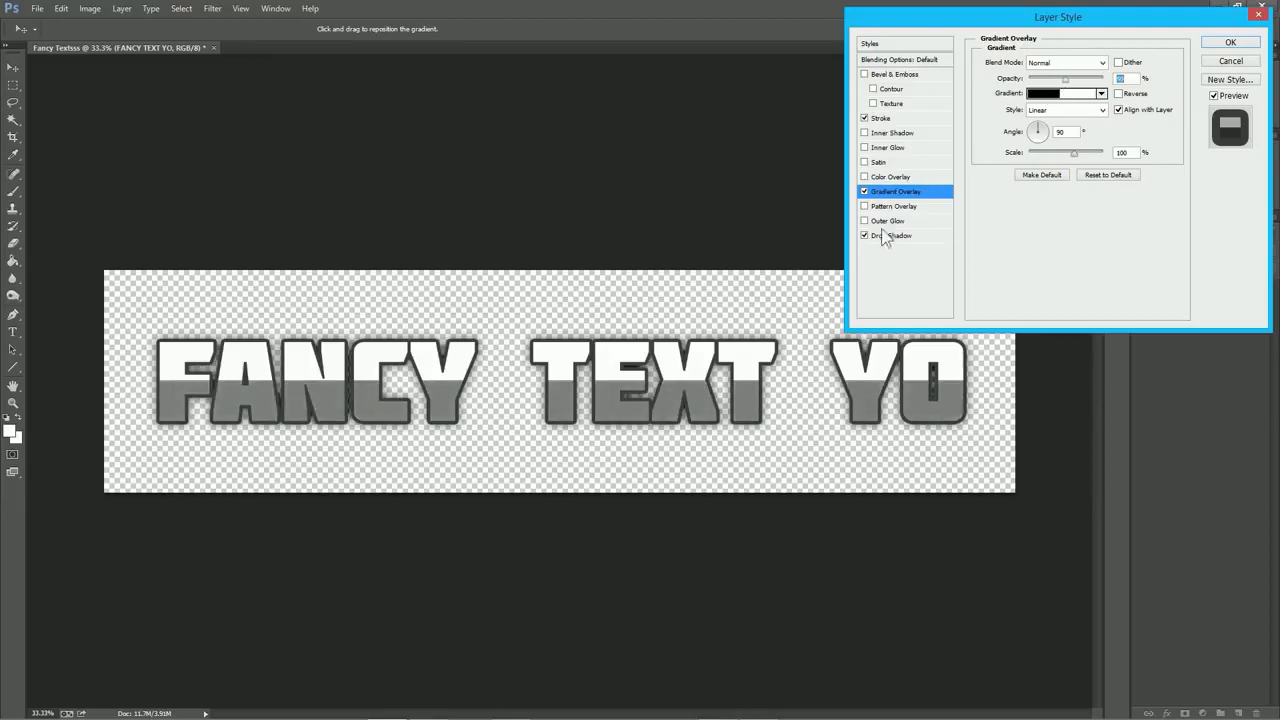
Add an inner glow to the lettering with 98% opacity and a size of 117 px
click(896, 148)
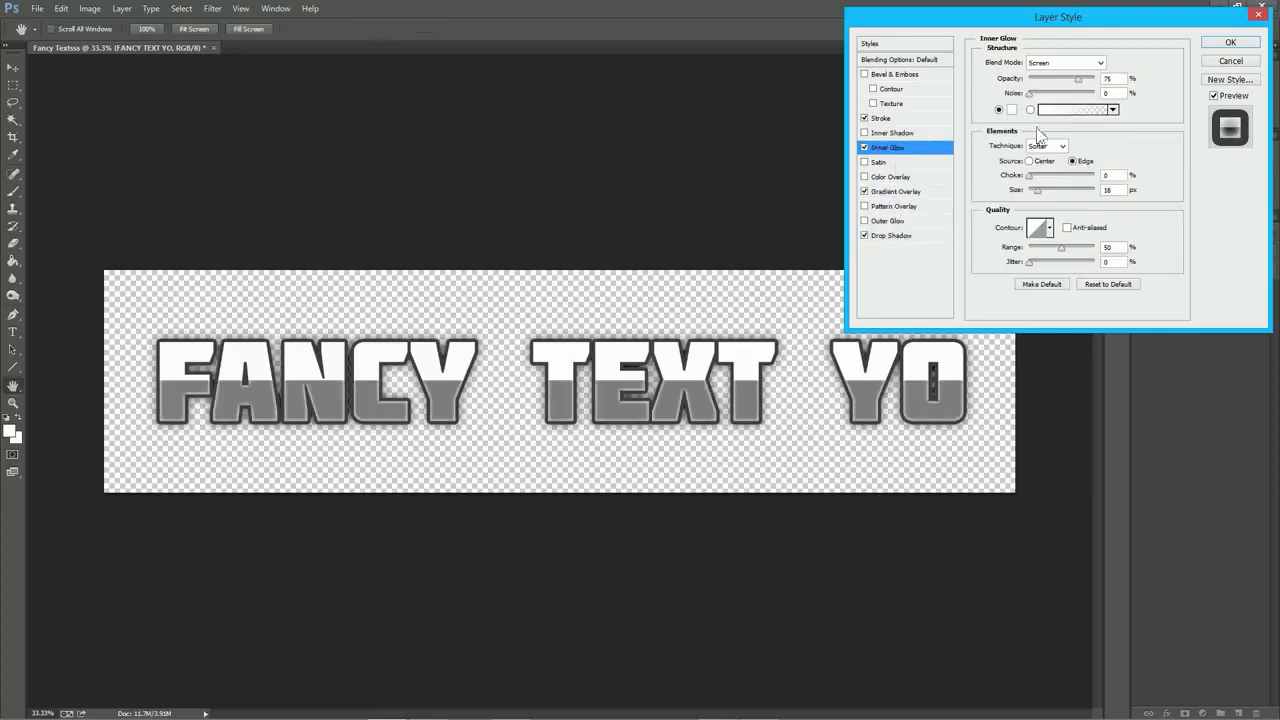
drag(1037, 190, 1064, 195)
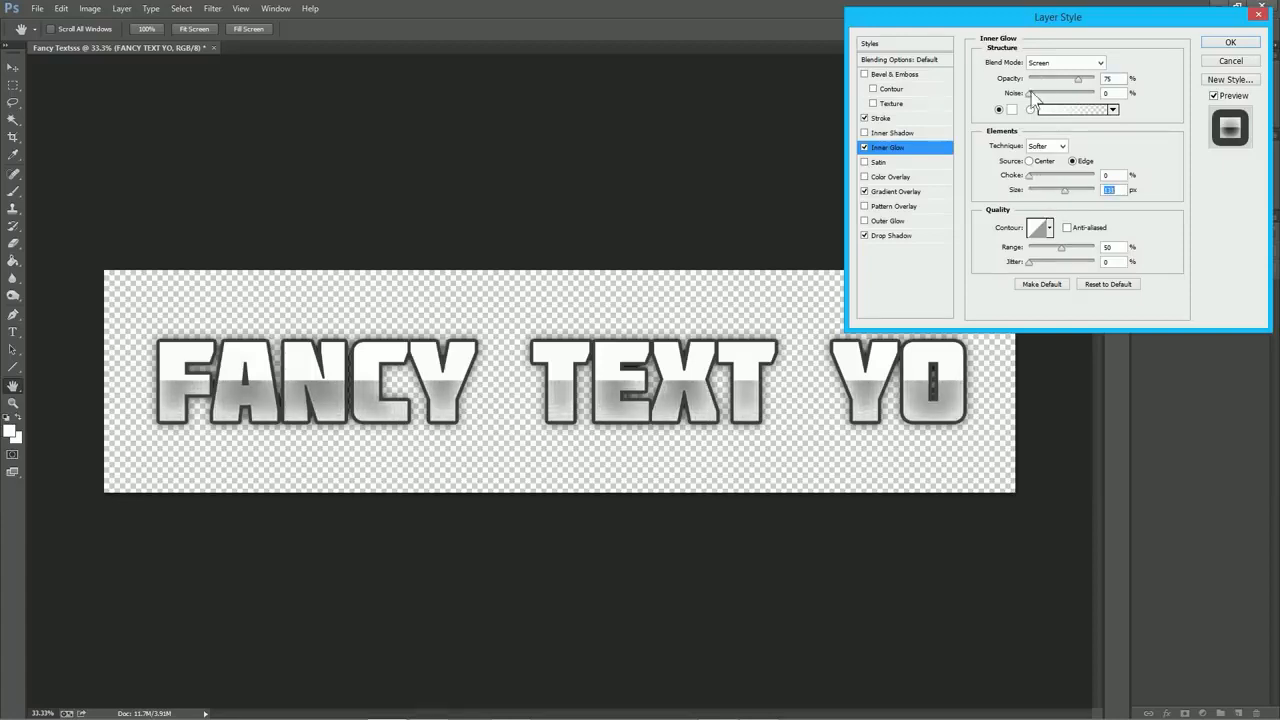
drag(1085, 78, 1093, 80)
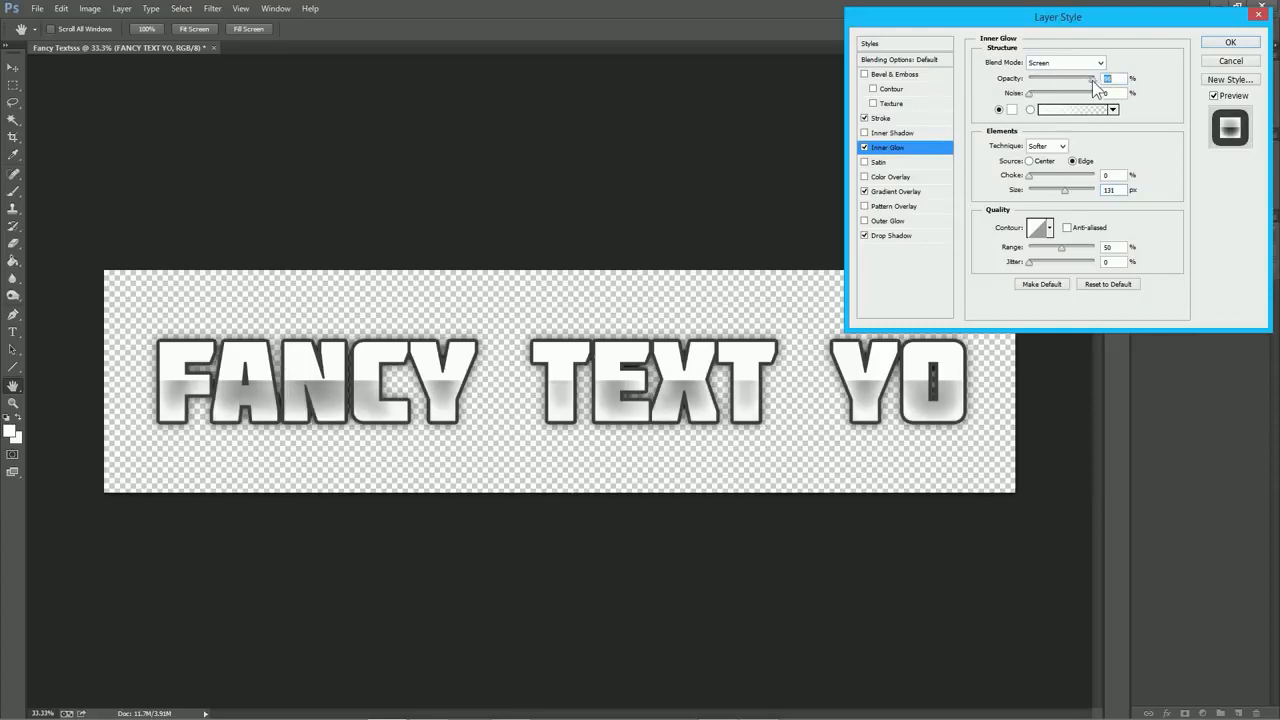
drag(1064, 188, 1065, 188)
drag(1066, 199, 1065, 199)
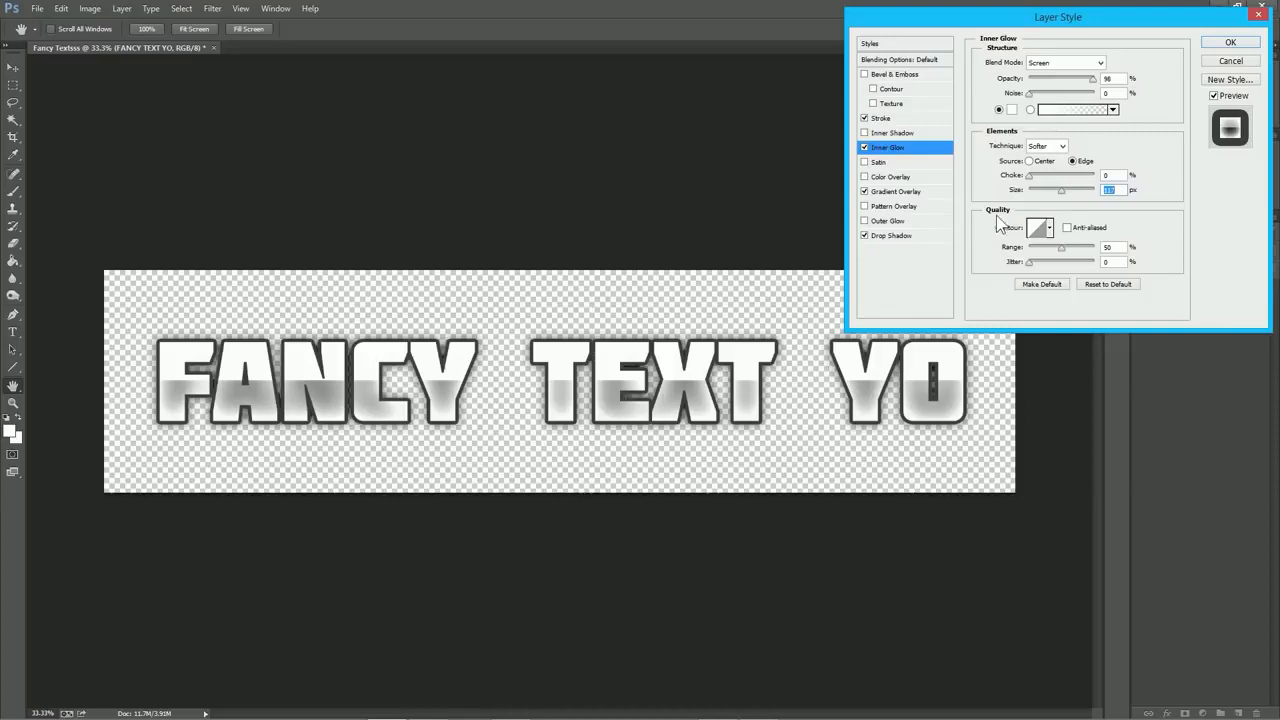
Try an inner shadow with a size of 27 px and a distance of 31 px on the lettering, and disable it
click(900, 133)
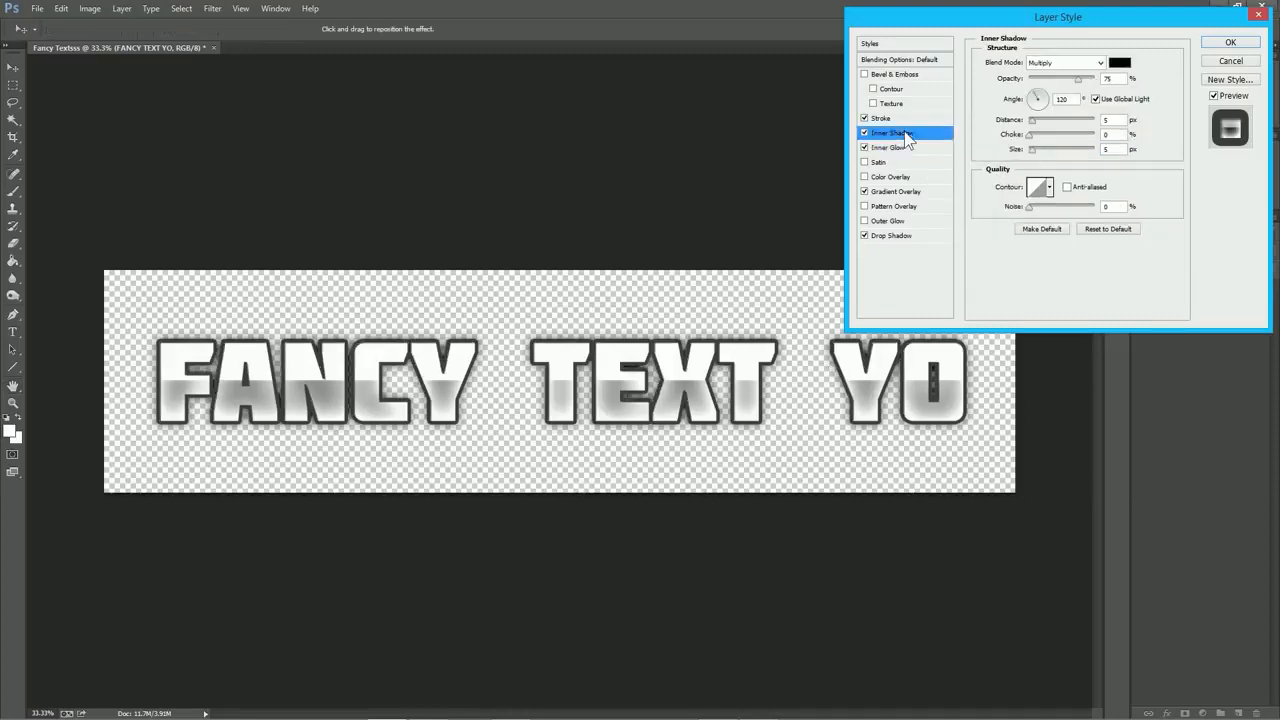
drag(1047, 153, 1040, 153)
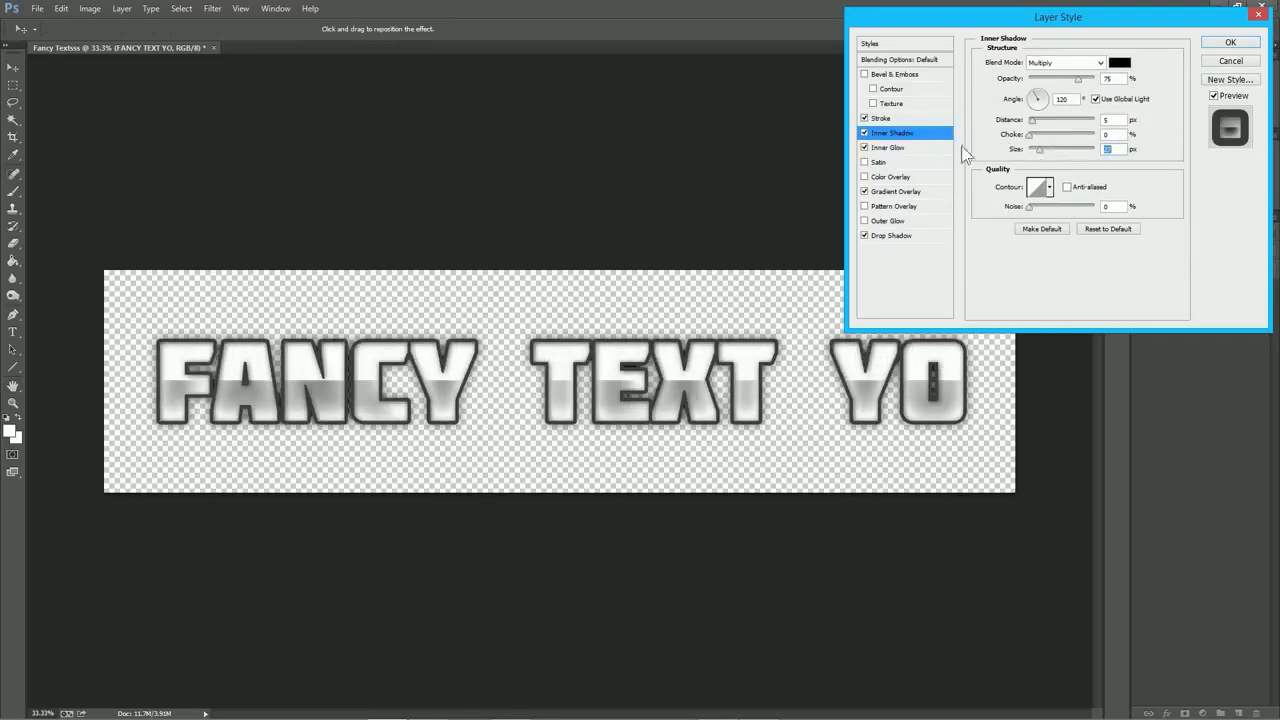
mouse_move(620, 394)
mouse_down()
mouse_move(604, 386)
mouse_move(630, 399)
mouse_up()
click(865, 132)
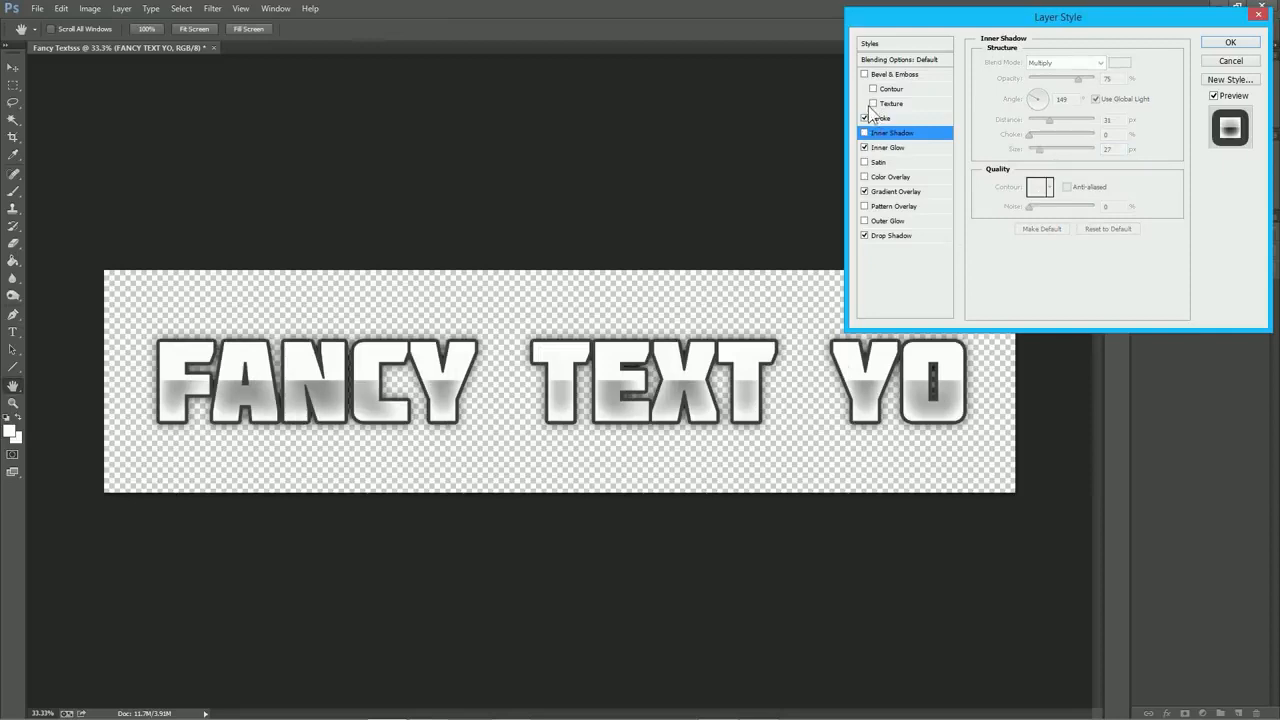
Try a smooth inner bevel with 32% depth, 16 px size and 16 px soften on the lettering, and disable it
click(872, 104)
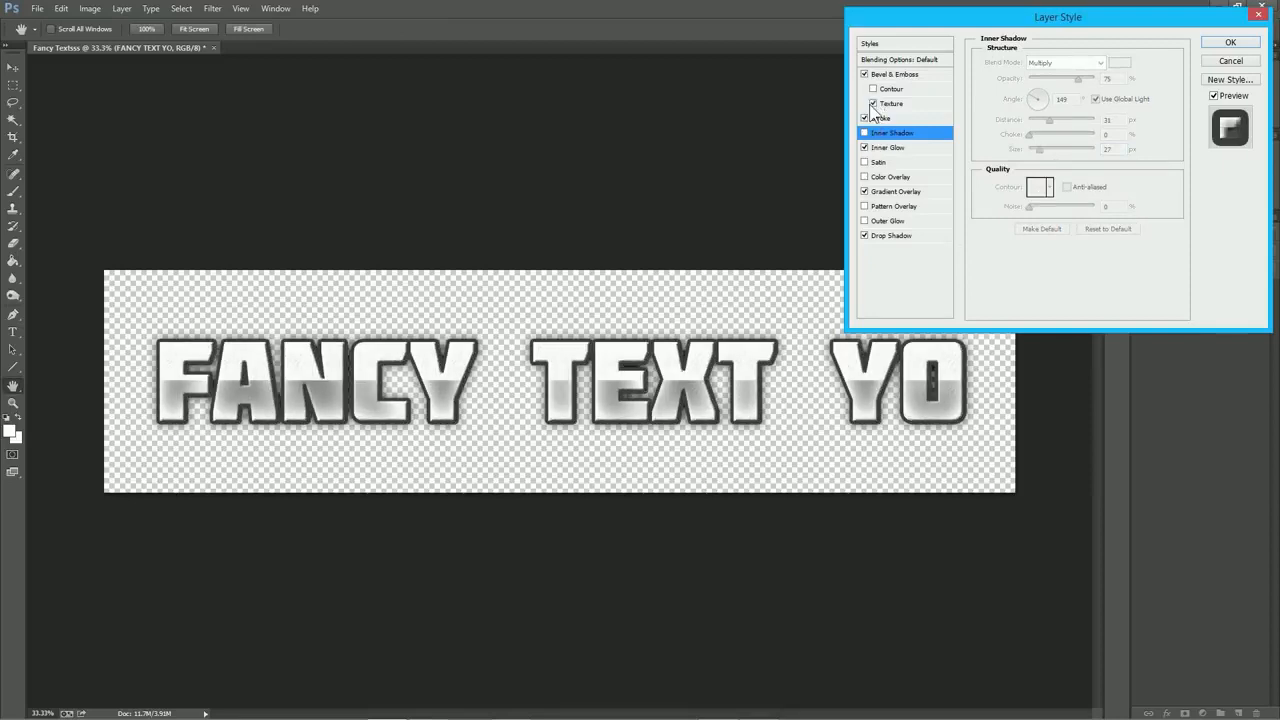
click(872, 104)
click(890, 76)
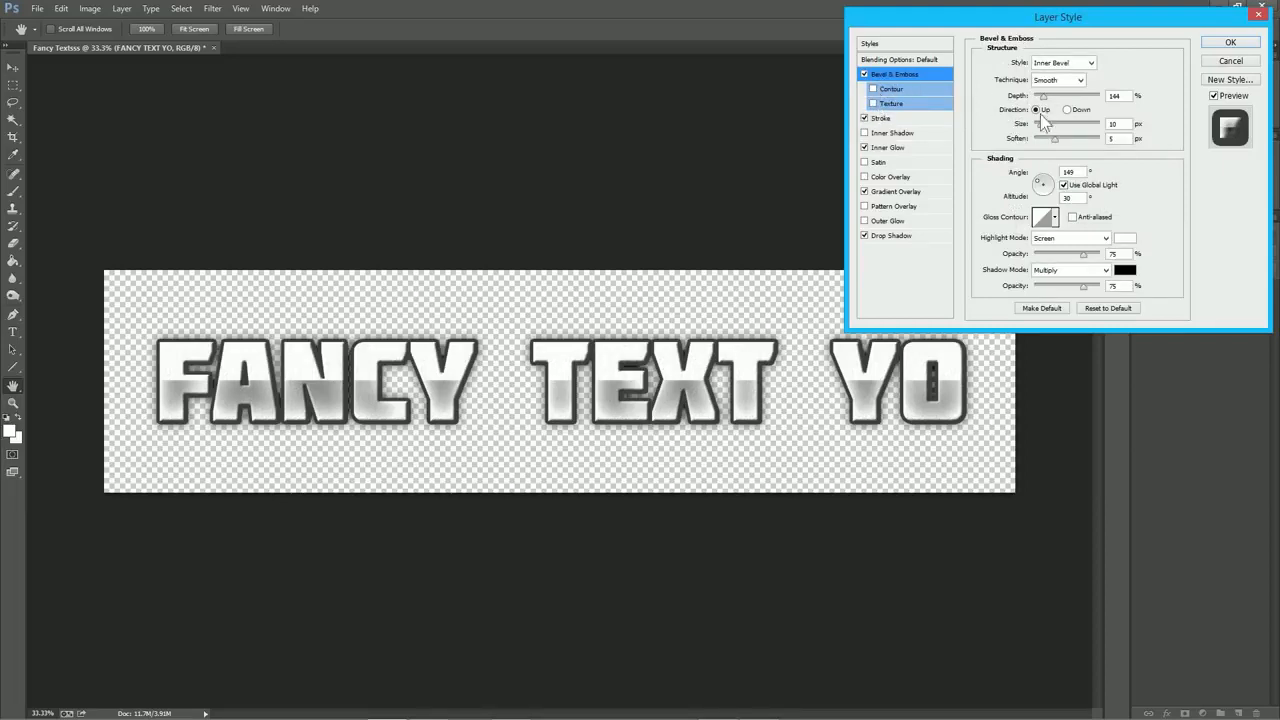
drag(1043, 96, 1054, 128)
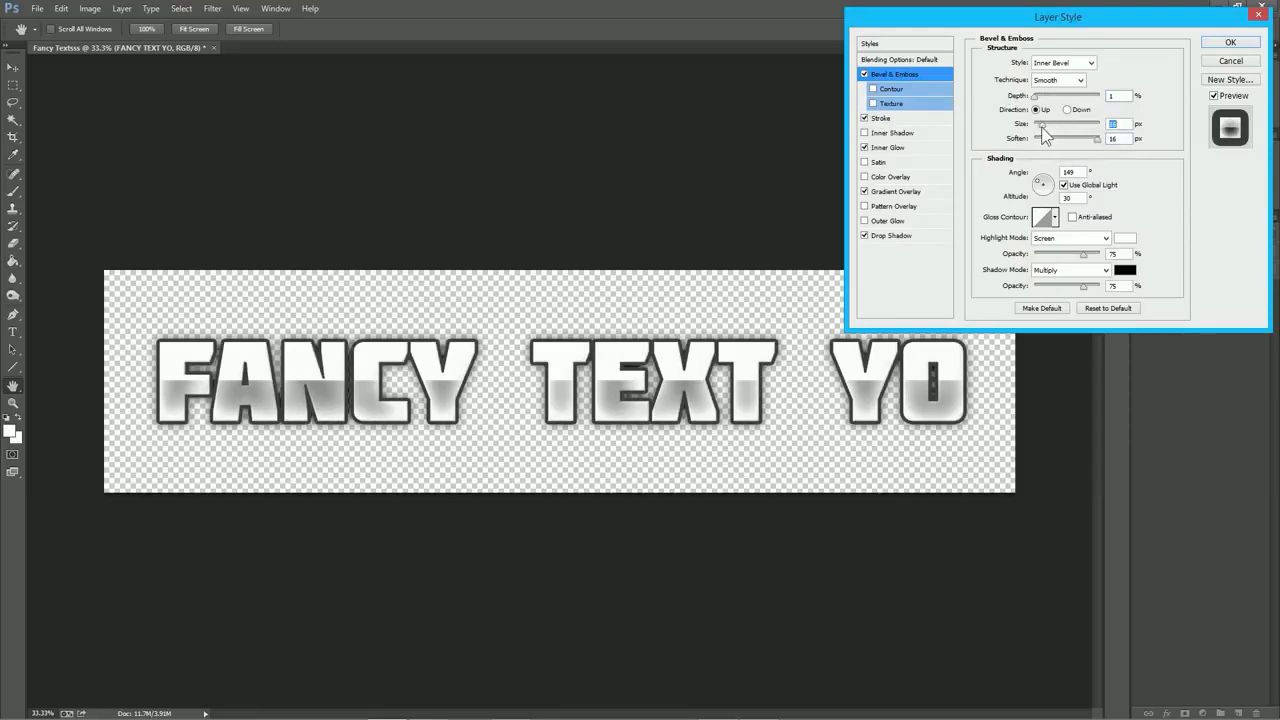
click(1040, 97)
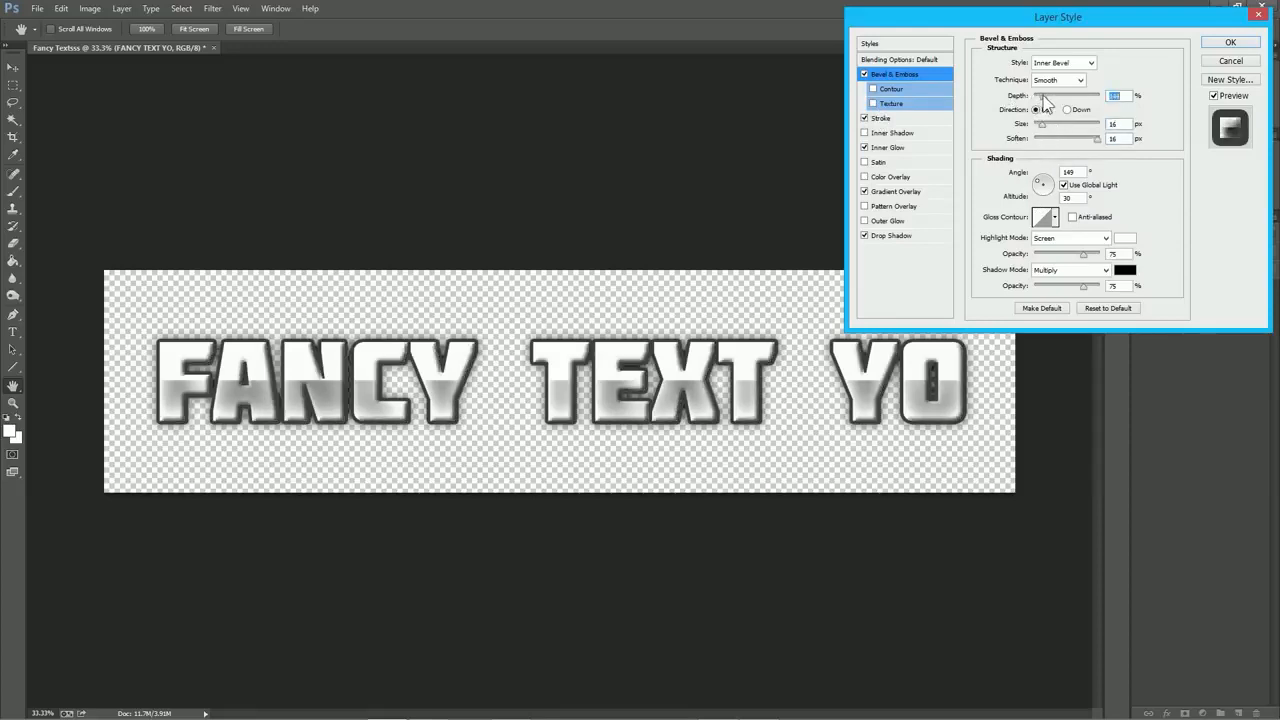
drag(1040, 97, 1037, 100)
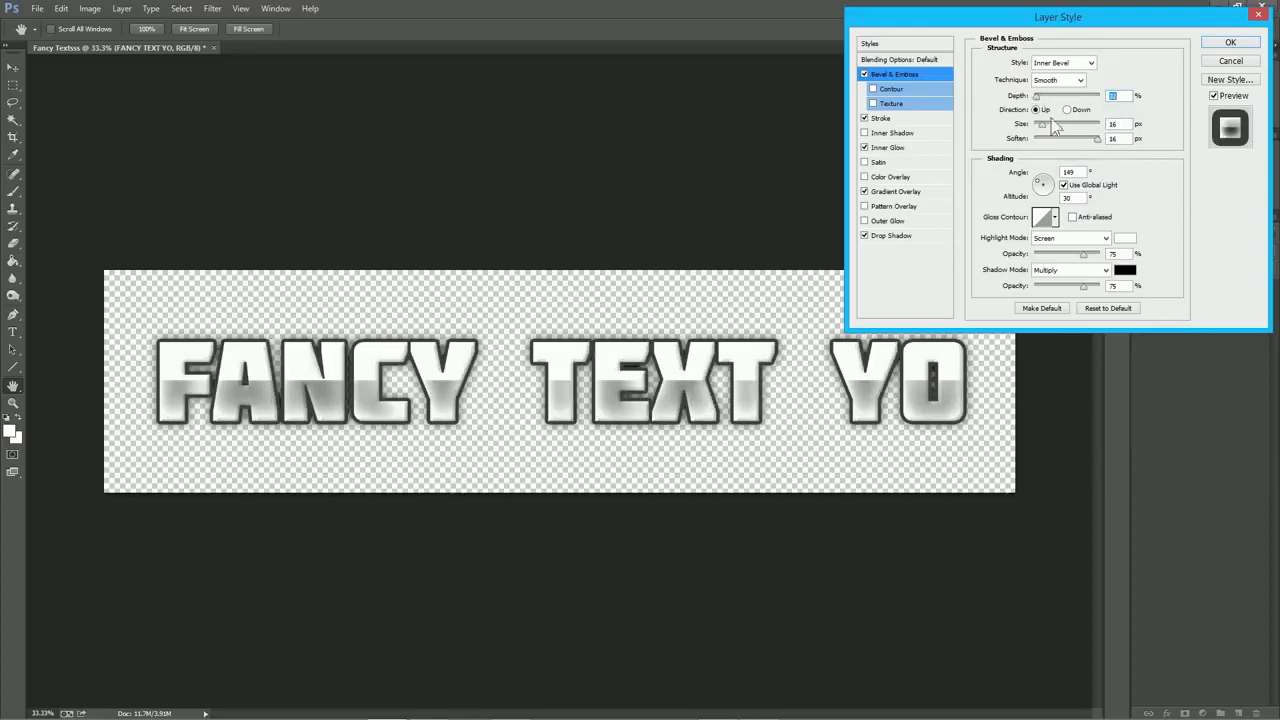
click(864, 75)
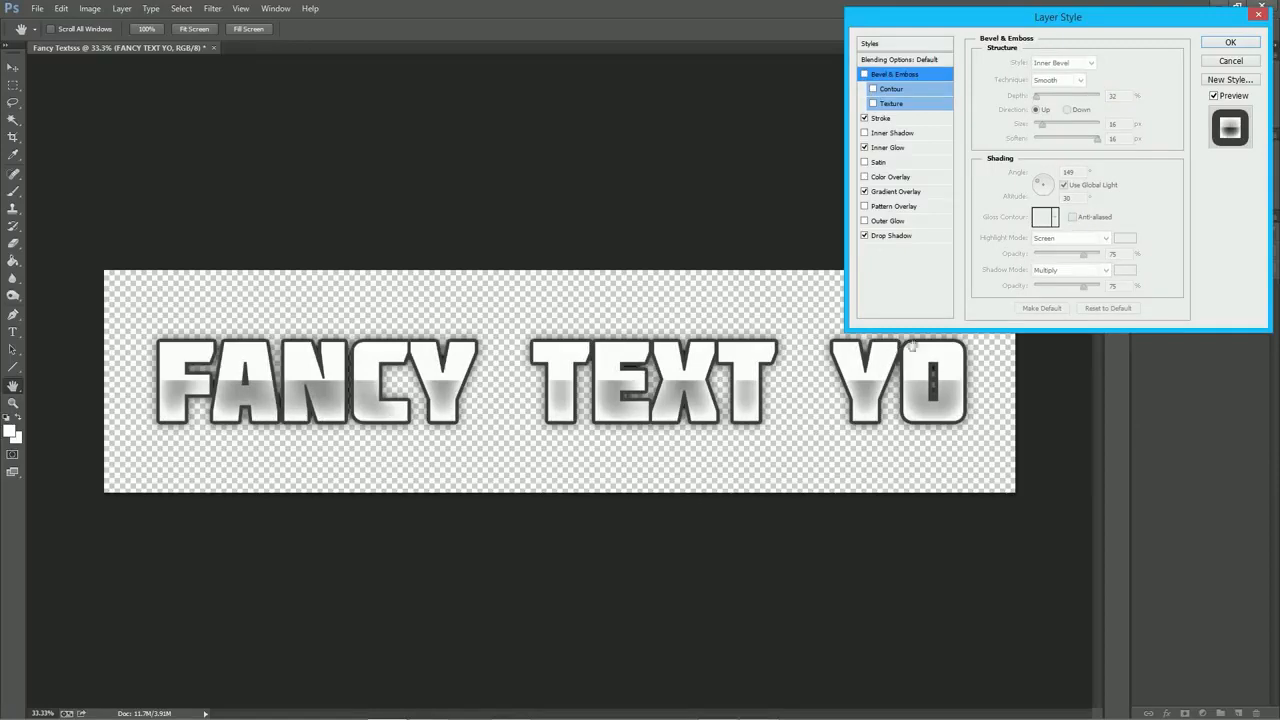
Darken the stroke colour to 202020 and apply the layer style to the text
click(890, 118)
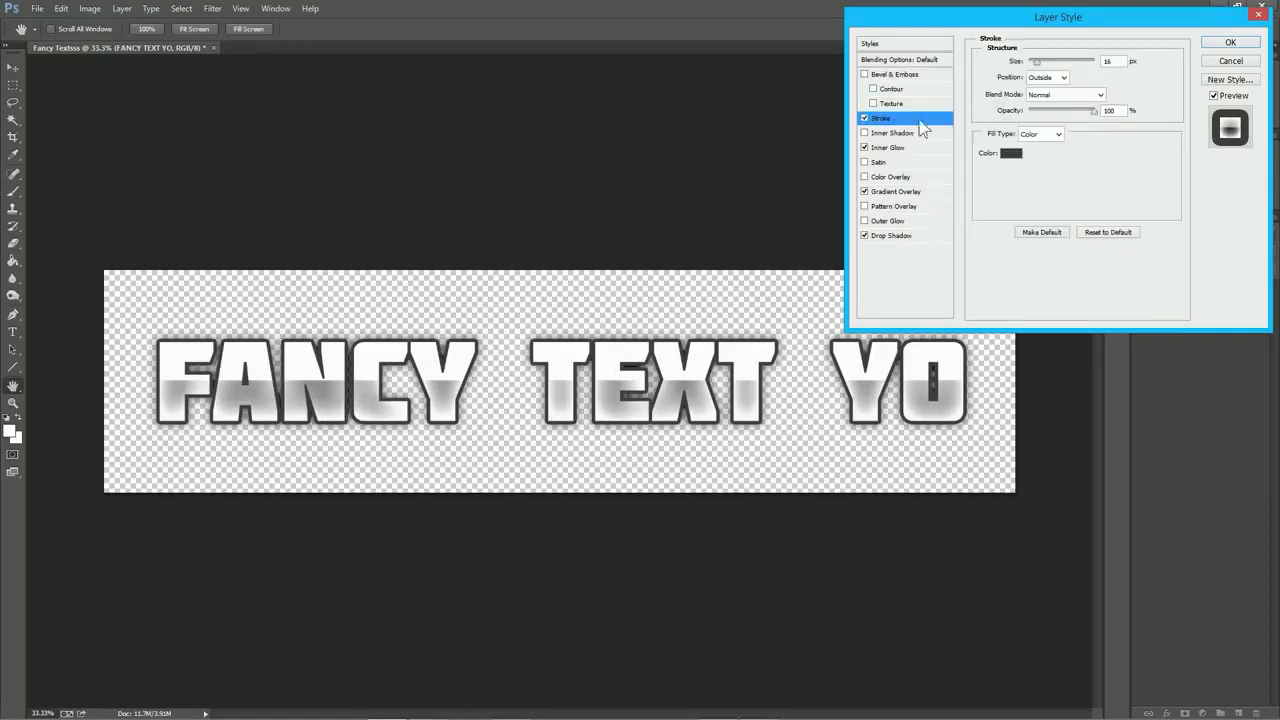
click(1011, 153)
click(169, 261)
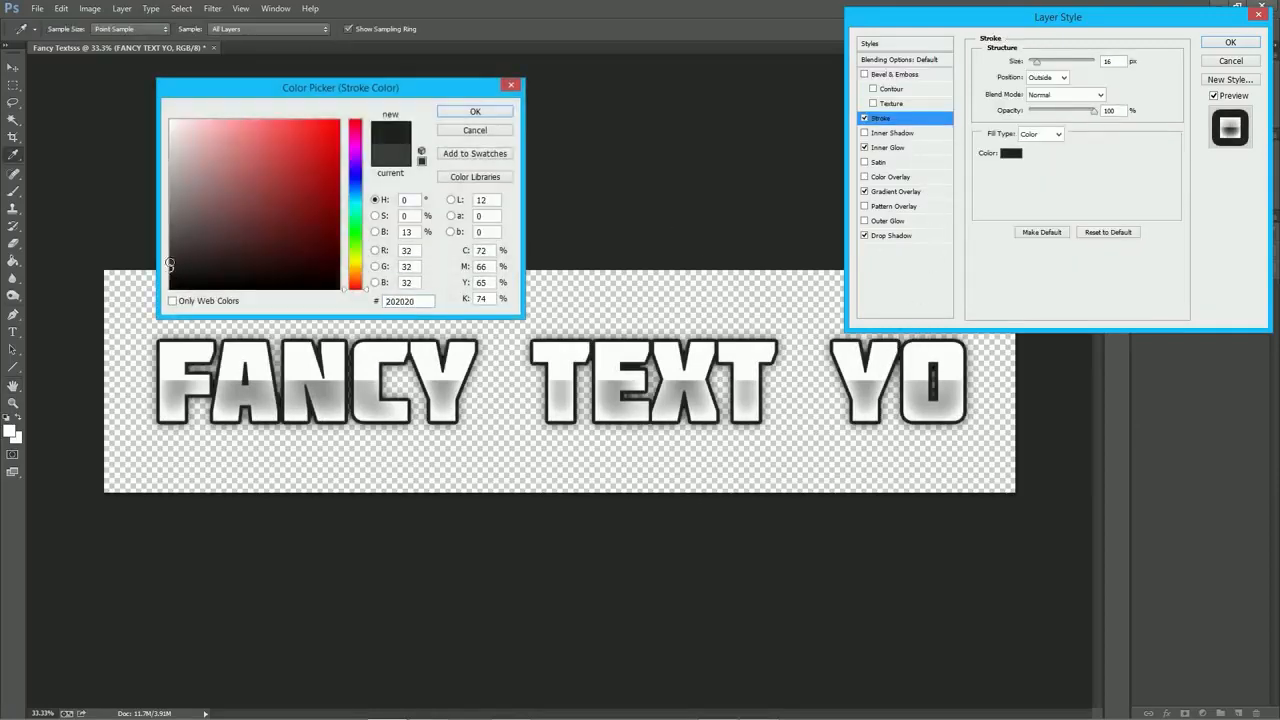
click(475, 111)
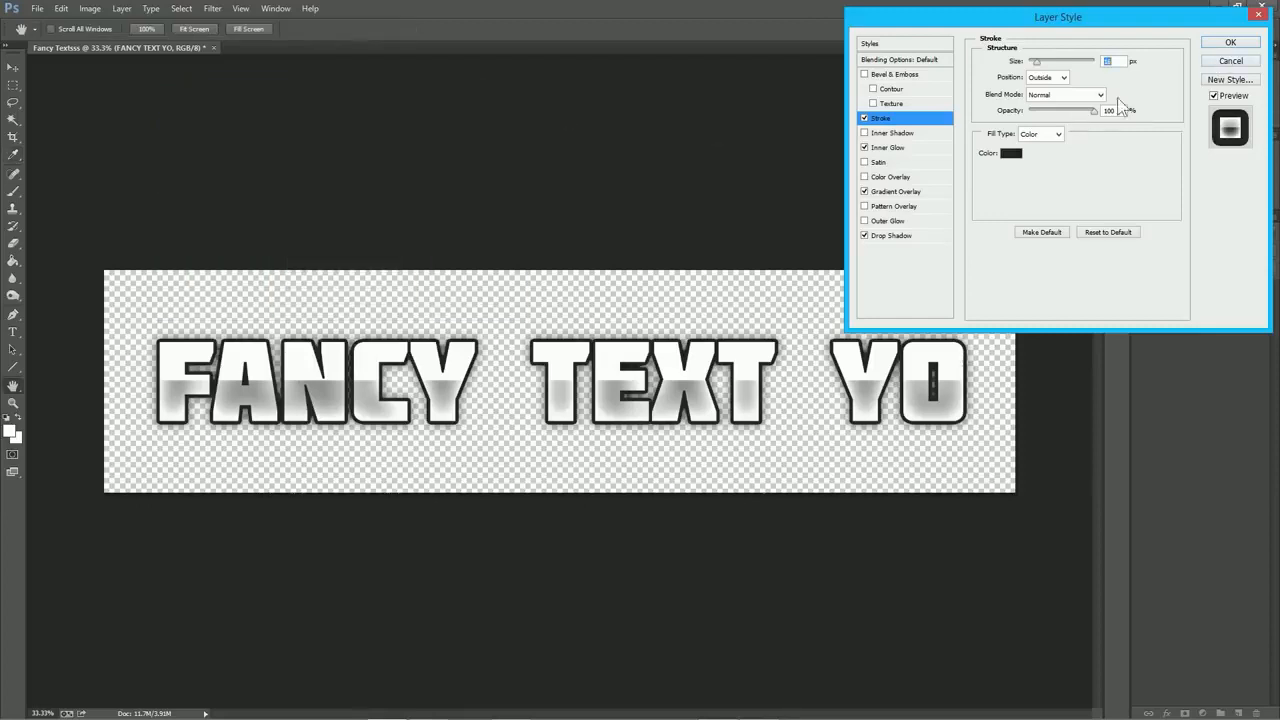
click(1231, 43)
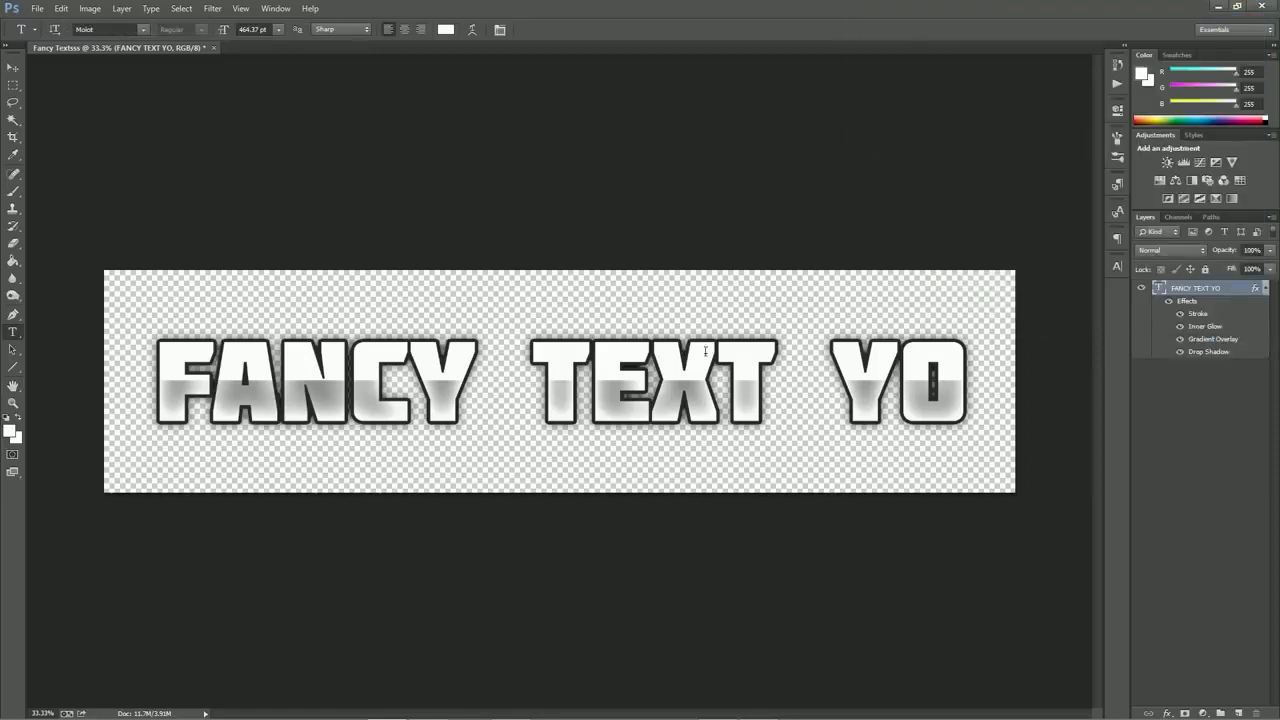
Recolour only the word TEXT in the lettering to bright blue 009cff and commit the text edit
click(658, 365)
drag(534, 372, 753, 372)
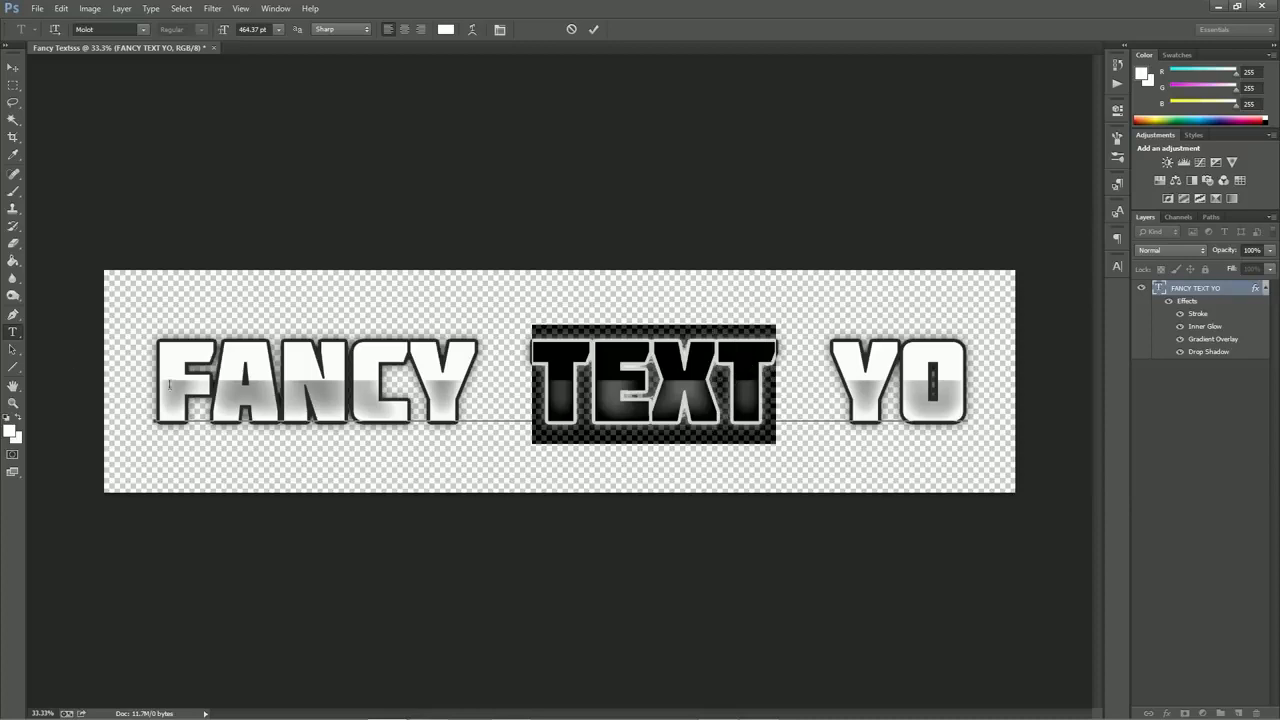
drag(548, 380, 757, 380)
click(445, 30)
text(ff0000)
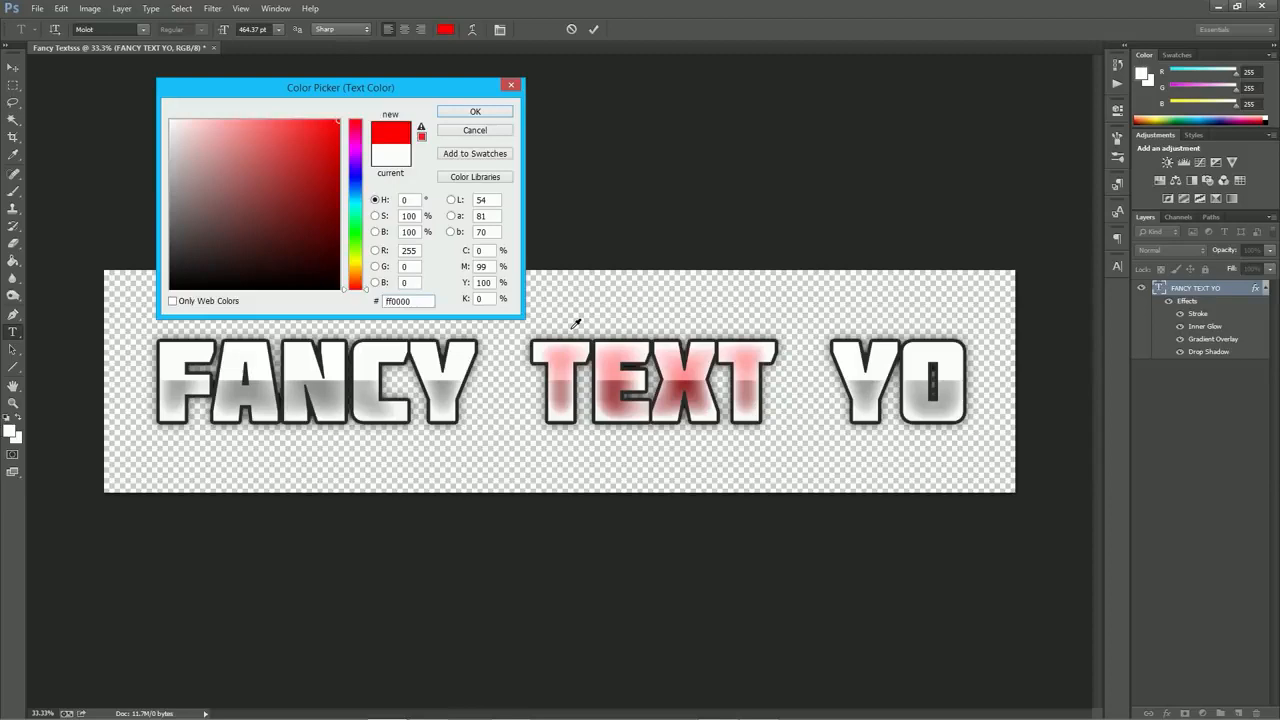
click(355, 182)
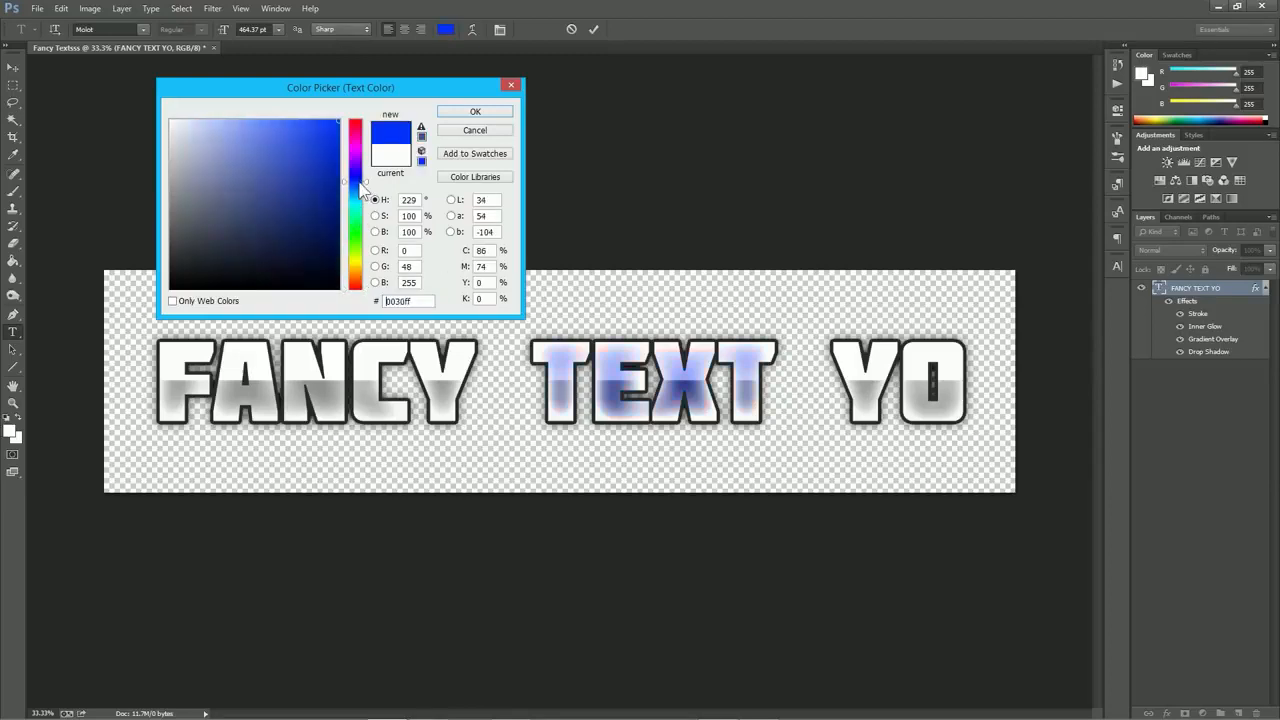
drag(350, 205, 349, 193)
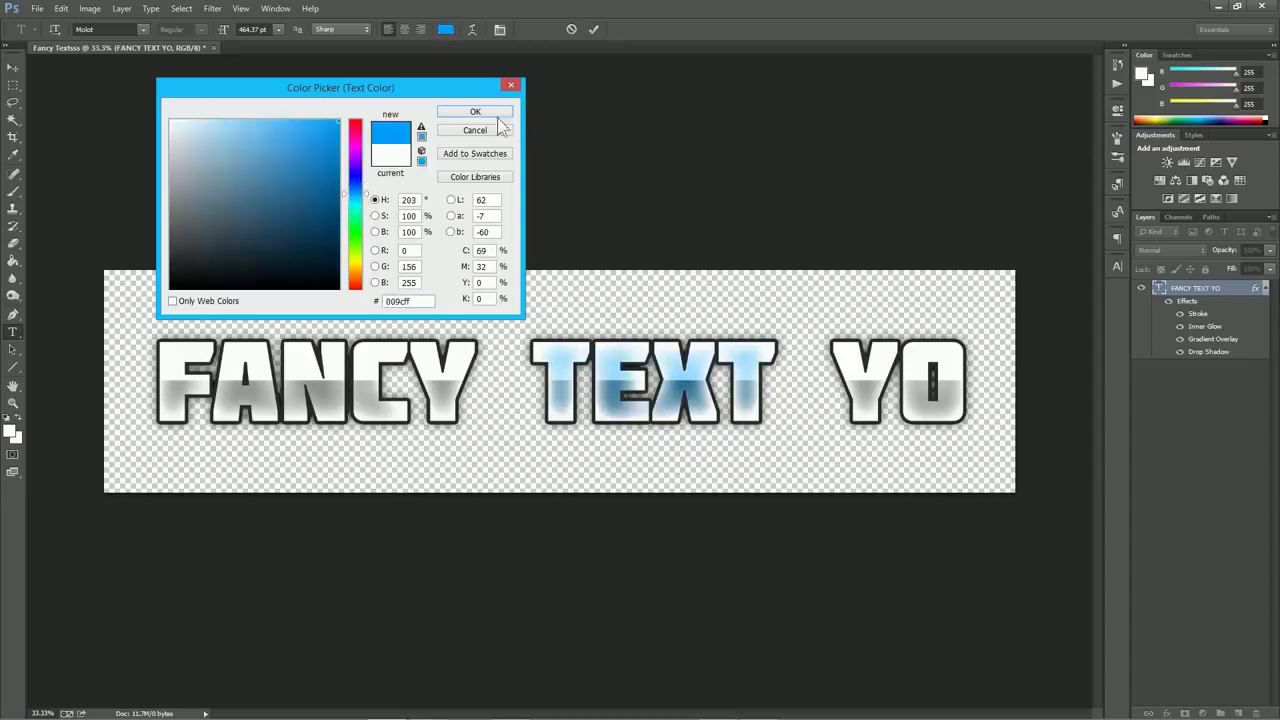
click(477, 113)
click(1234, 289)
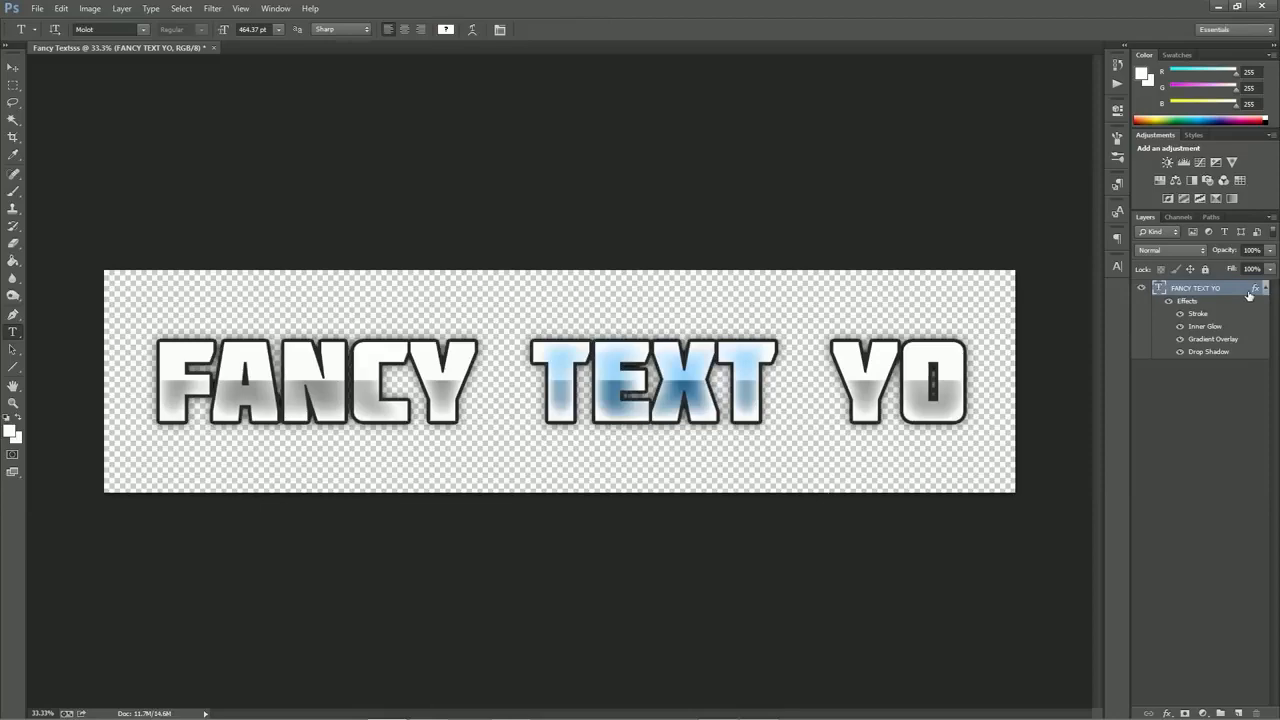
Reopen the text layer's blending options and reduce the inner glow's size to 103 px
right_click(1248, 295)
click(1128, 172)
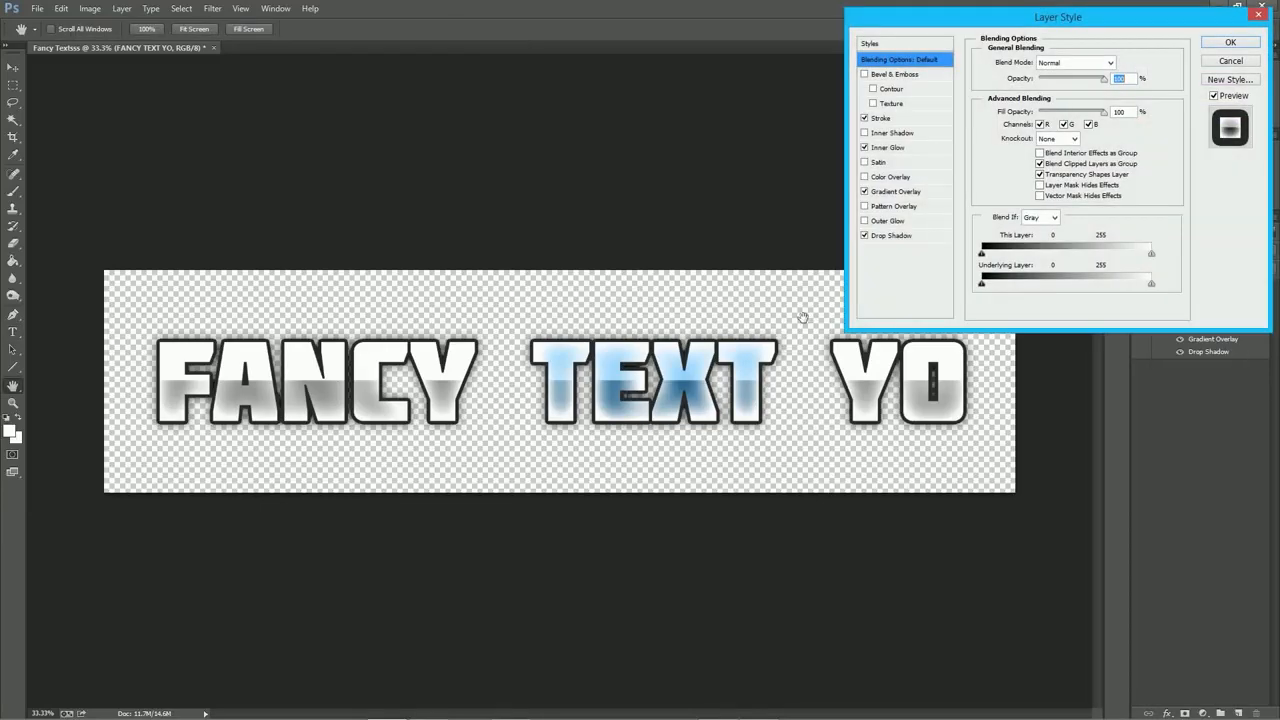
click(886, 148)
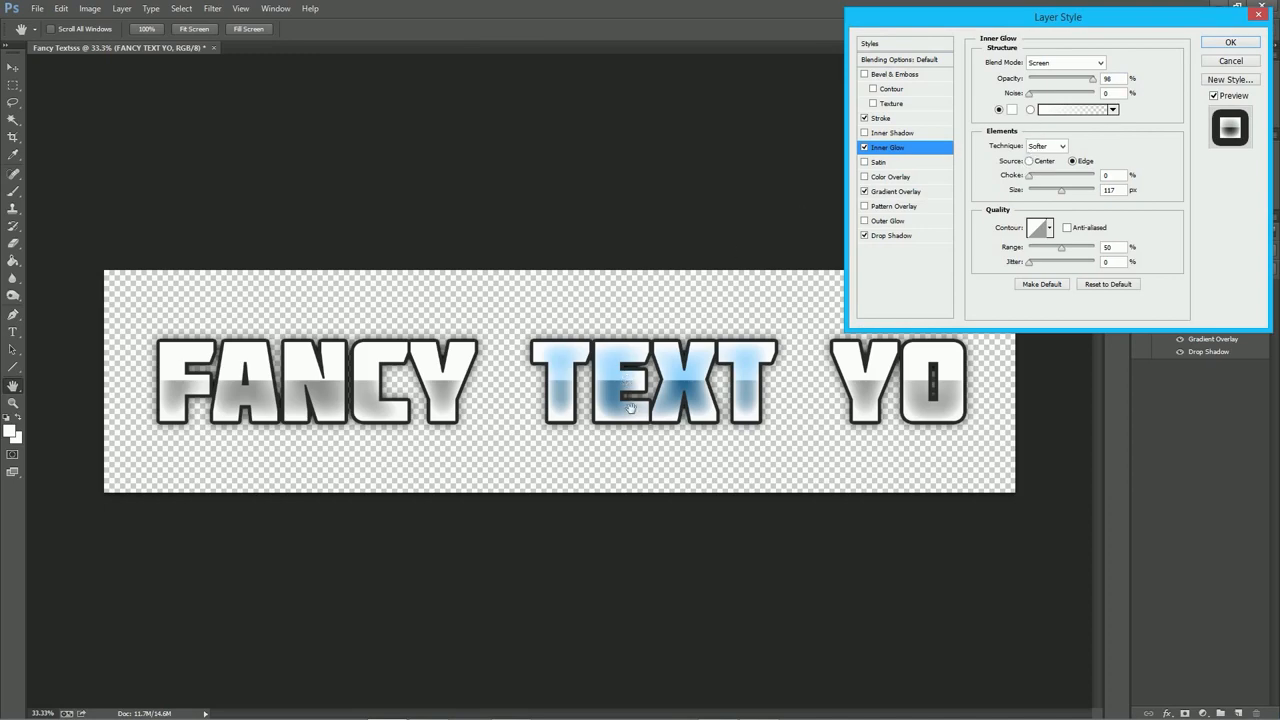
click(910, 150)
drag(1029, 177, 1051, 193)
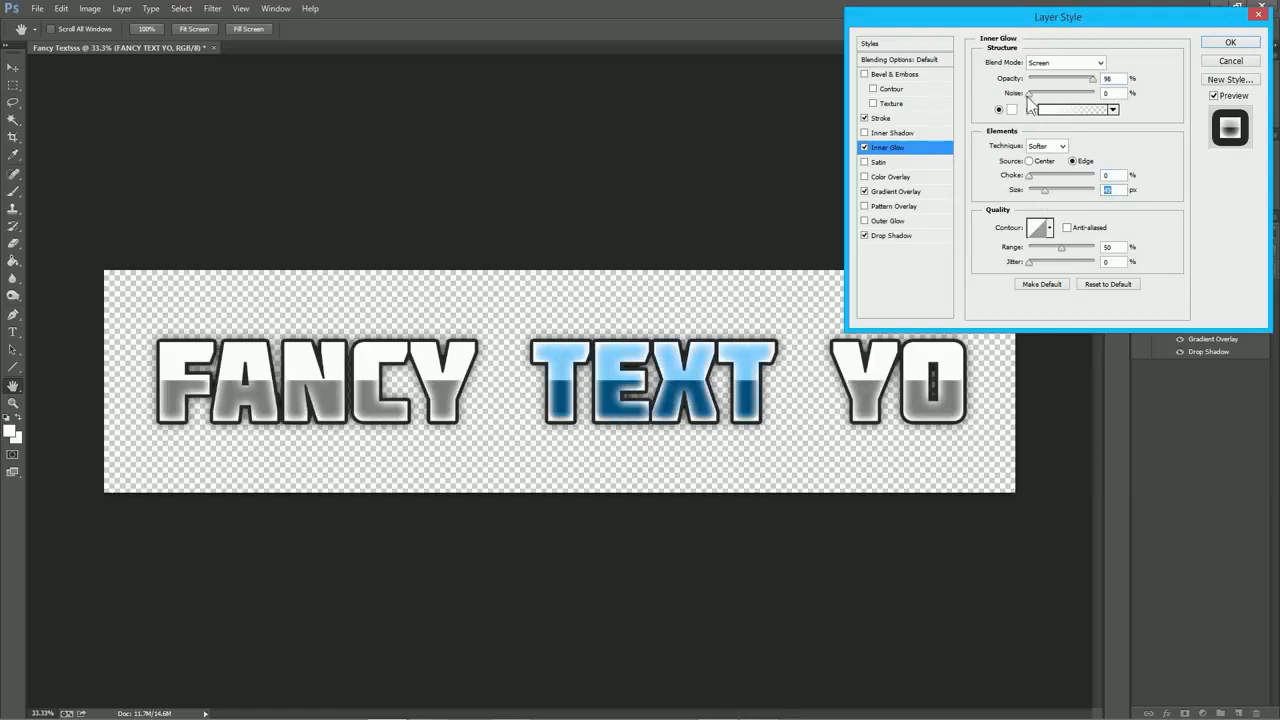
drag(1045, 190, 1056, 195)
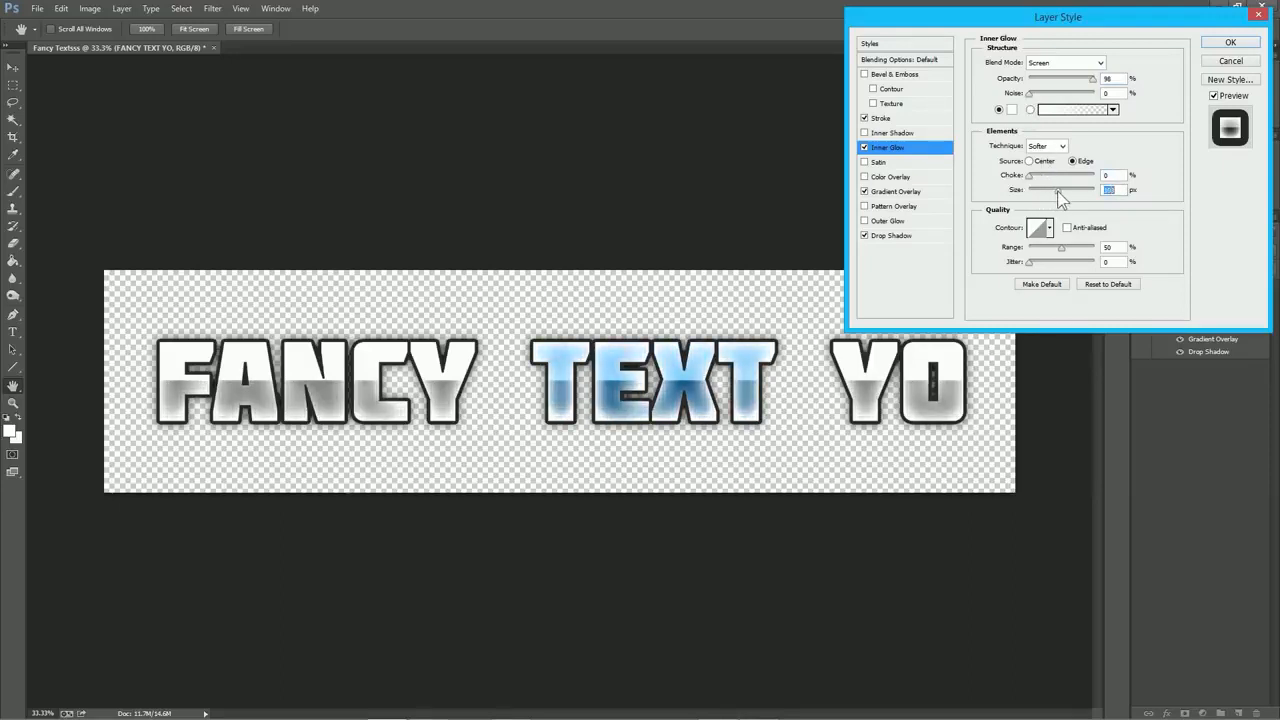
Compare the inner glow's blend modes on the lettering and set the glow to Overlay
click(1053, 63)
key(Down)
key(Down)
key(Down)
key(Down)
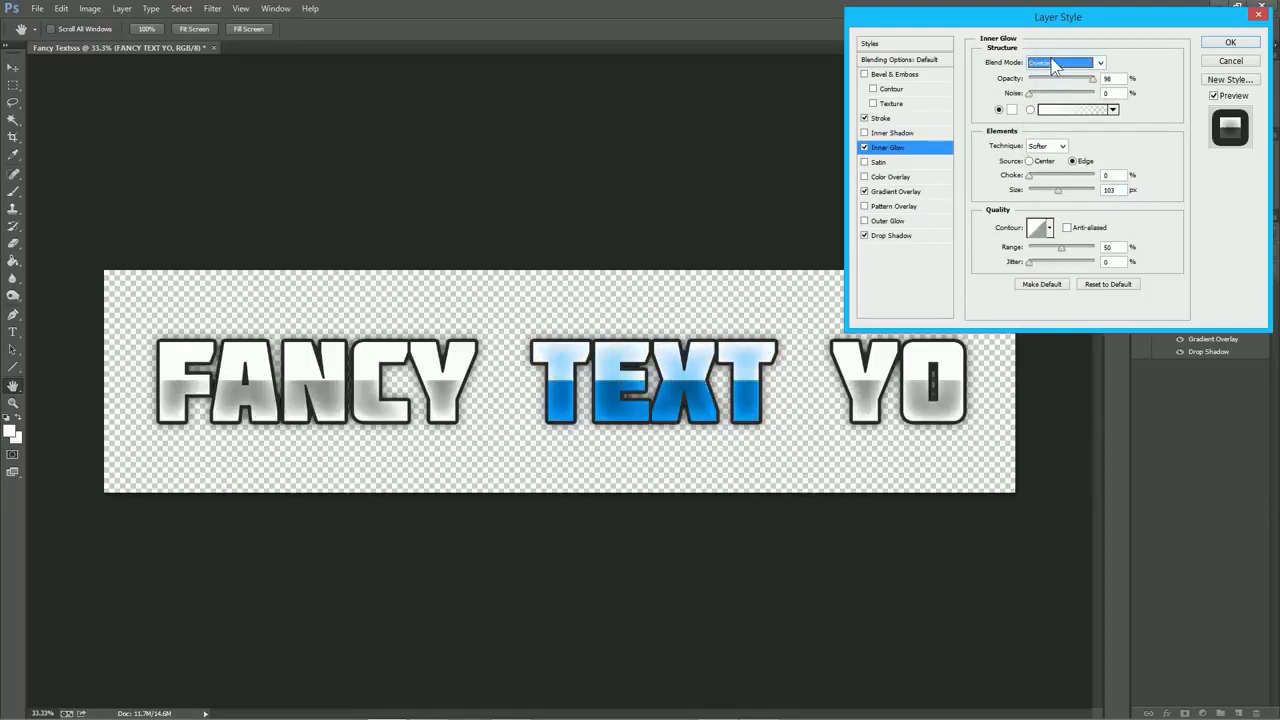
key(Down)
key(Down)
key(Down)
key(Down)
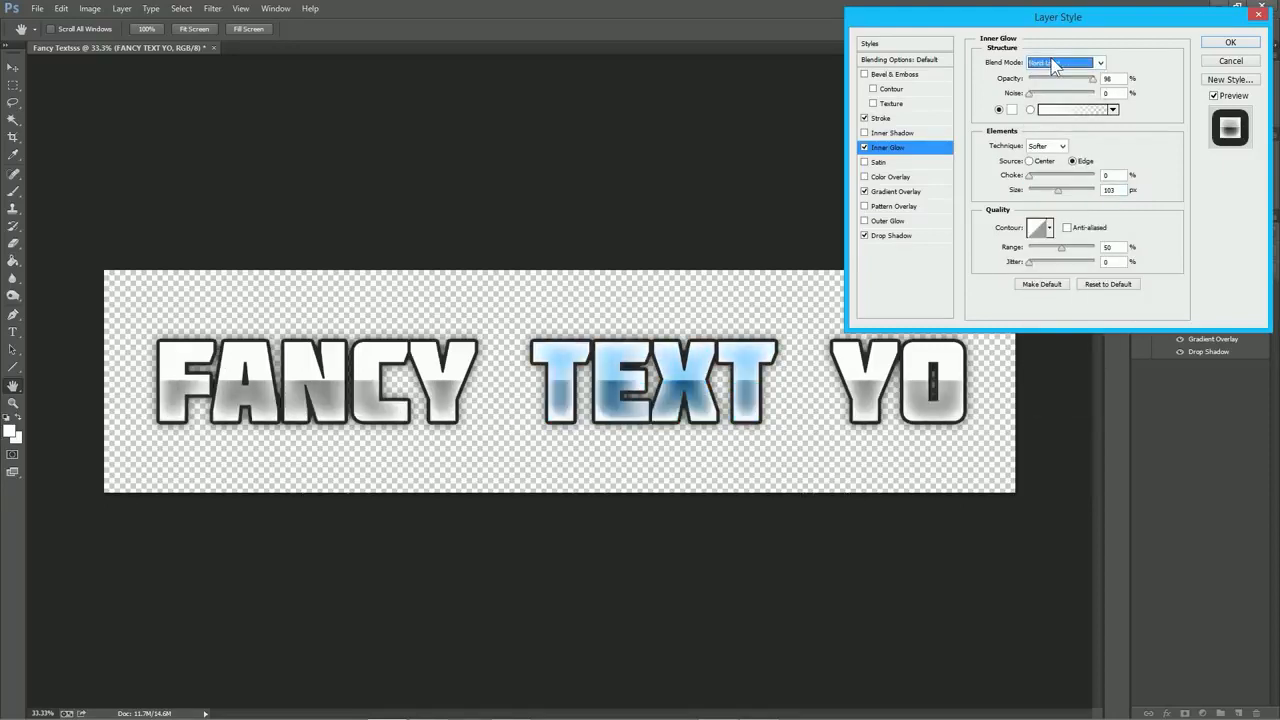
key(Down)
key(Down)
key(Down)
key(Down)
key(Down)
key(Down)
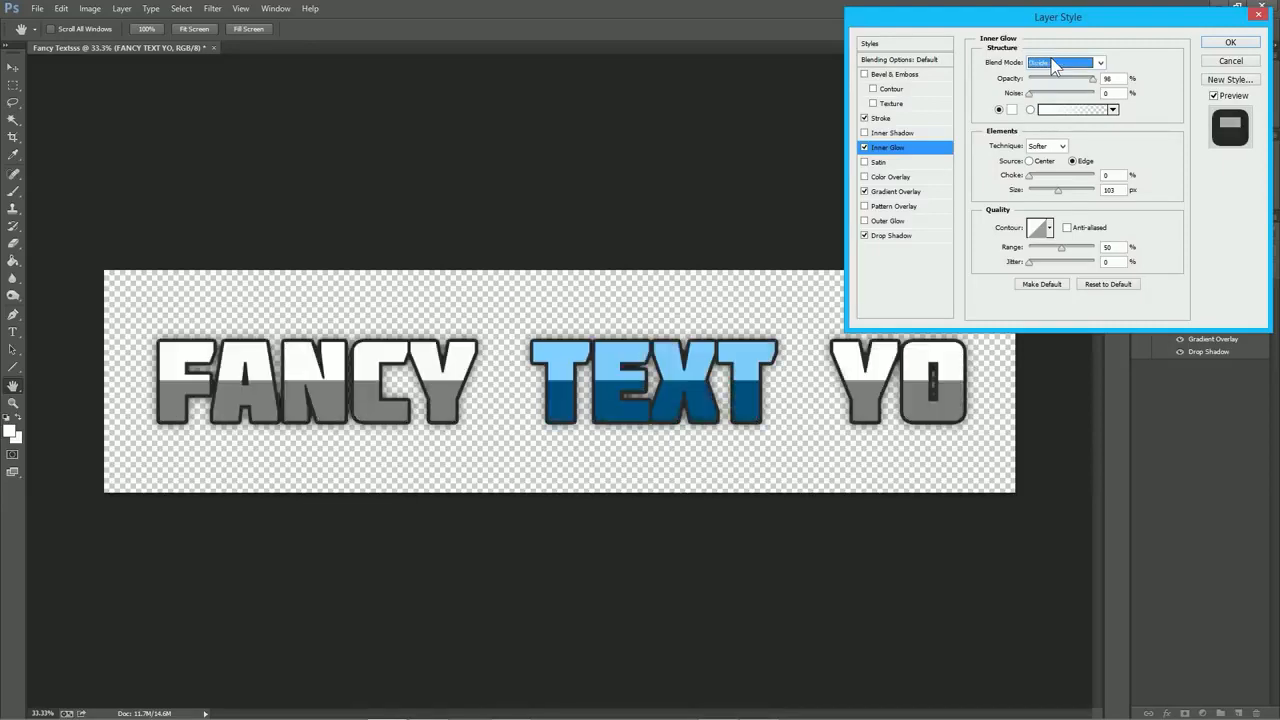
key(Down)
key(Down)
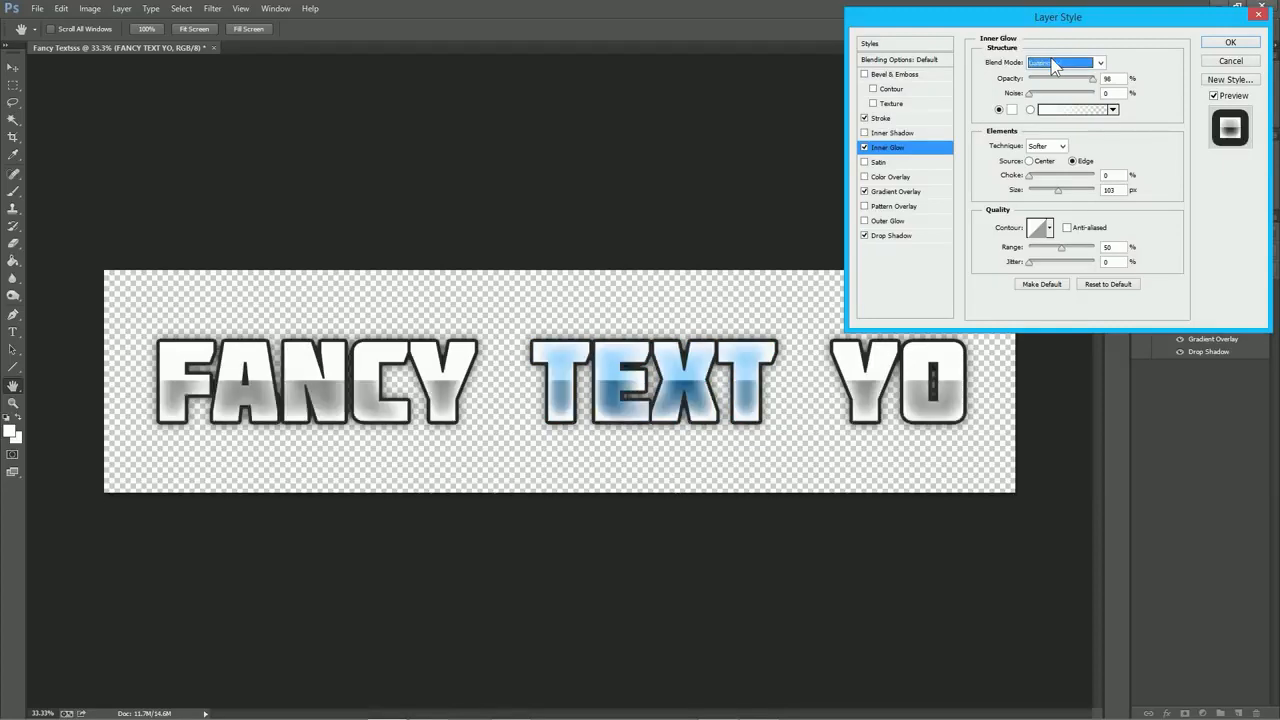
key(Up)
key(Down)
key(Up)
key(Up)
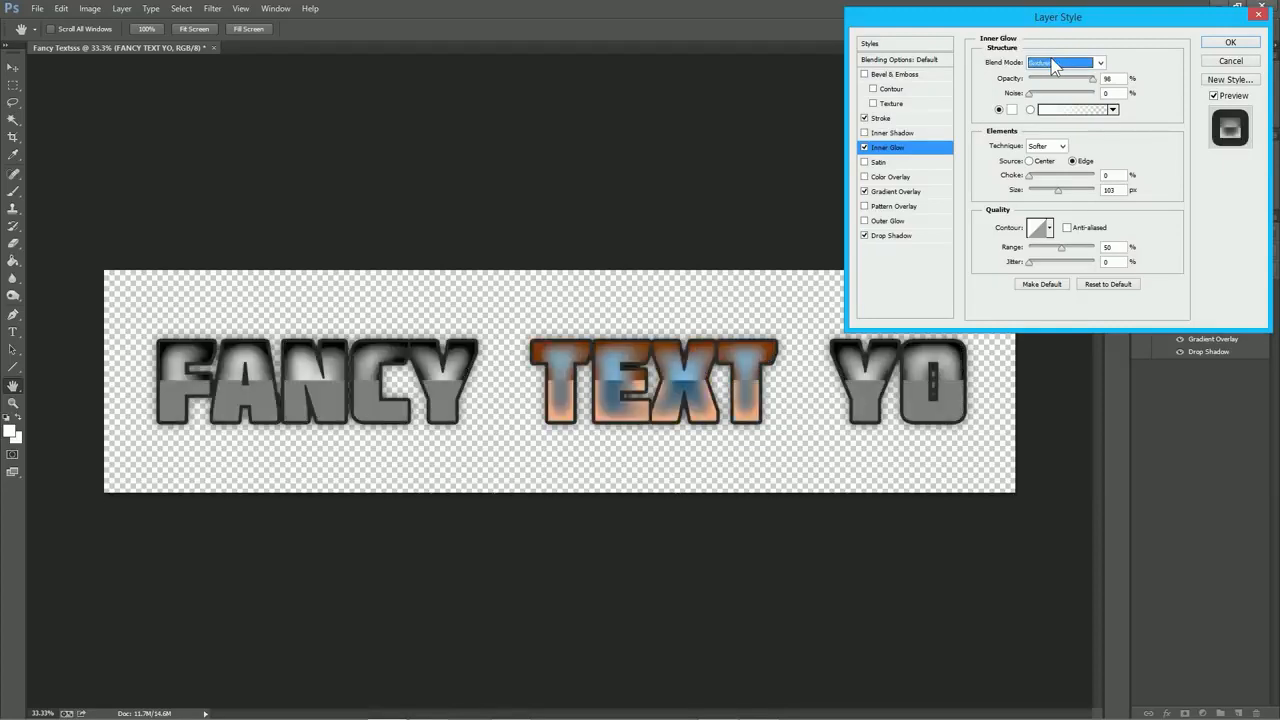
key(Up)
key(Up)
key(Down)
key(Down)
key(Up)
key(Up)
key(Up)
key(Up)
key(Down)
key(Up)
key(Down)
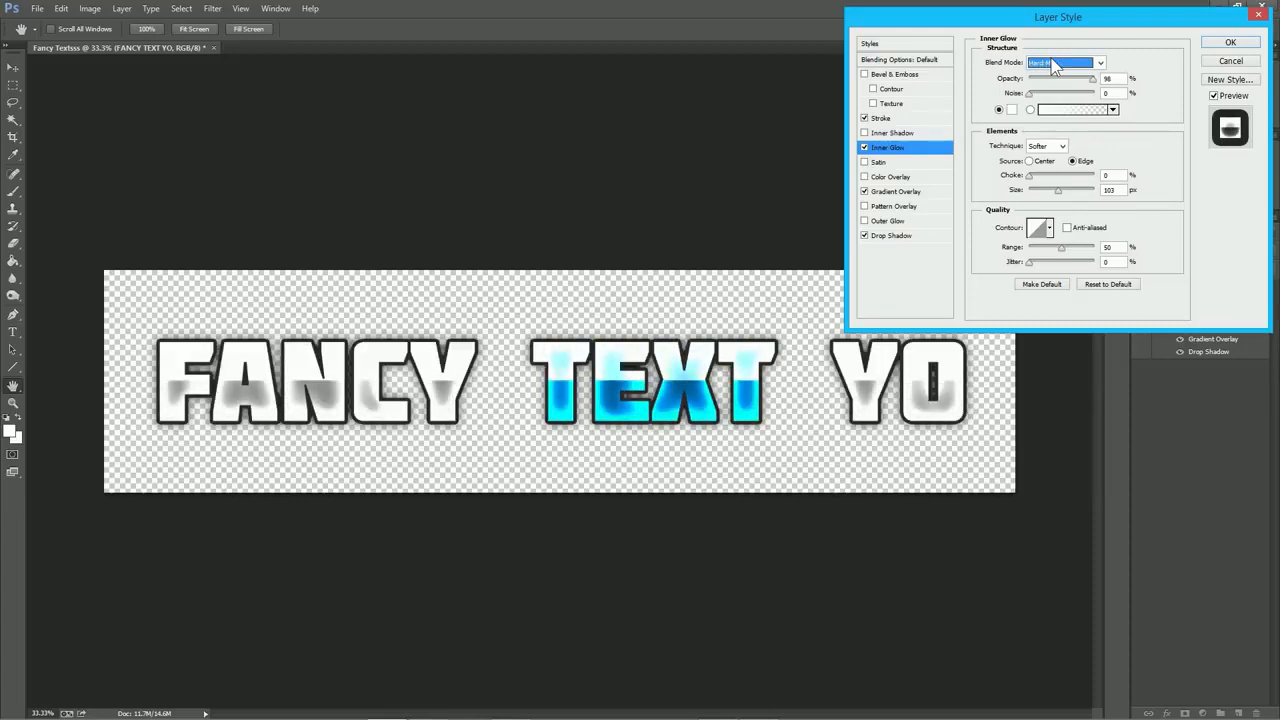
key(Up)
key(Down)
key(Up)
key(Up)
key(Down)
key(Up)
key(Up)
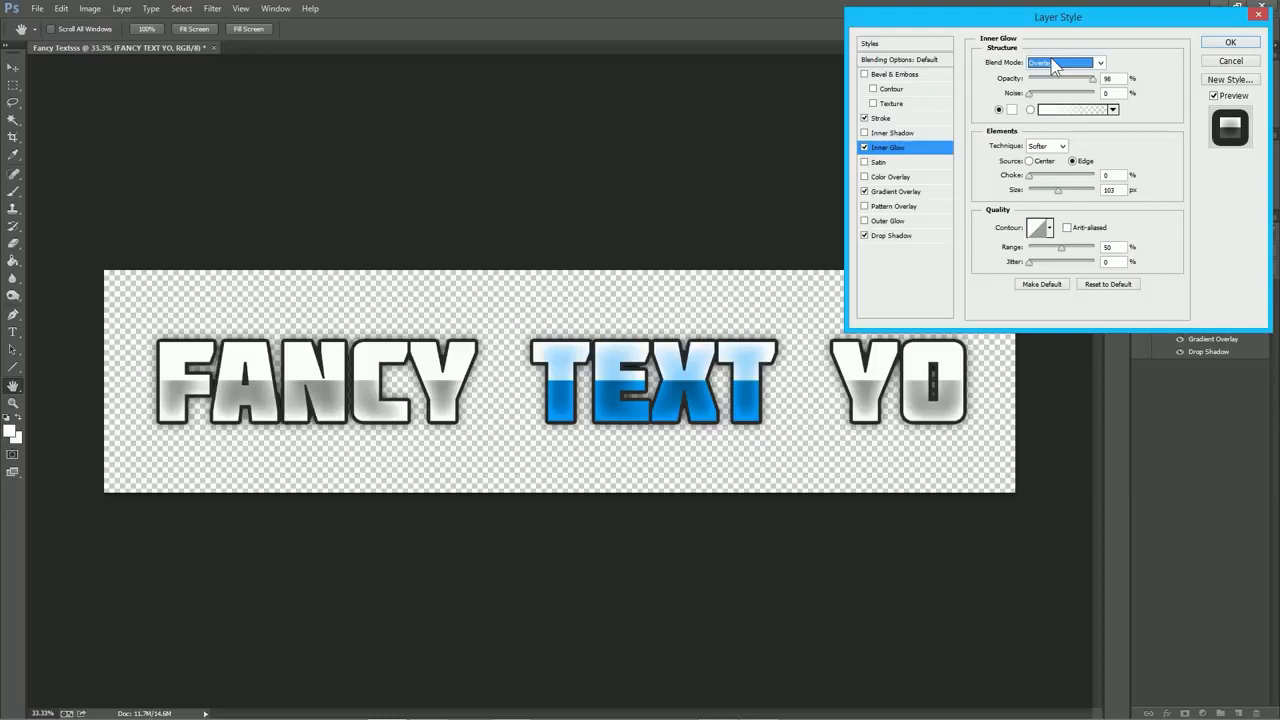
Keep the inner glow on Overlay and lower the gradient overlay's opacity slightly
key(Down)
key(Up)
click(887, 192)
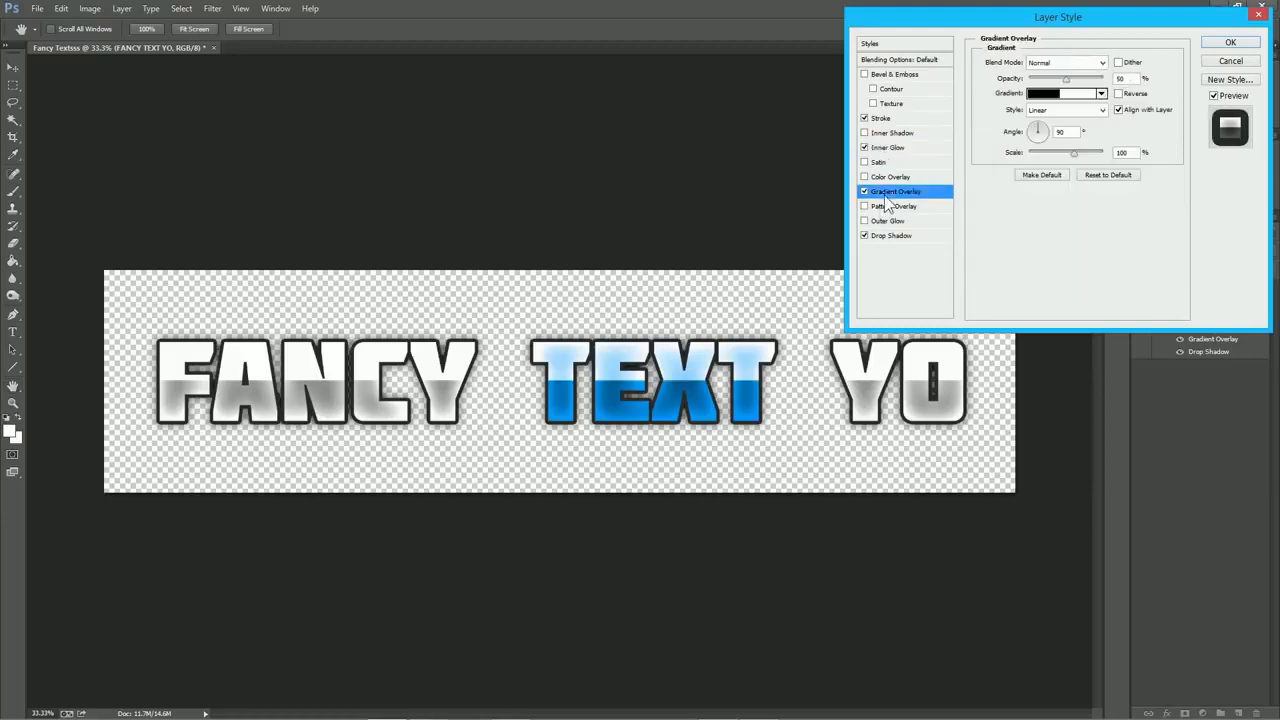
drag(1067, 79, 1057, 80)
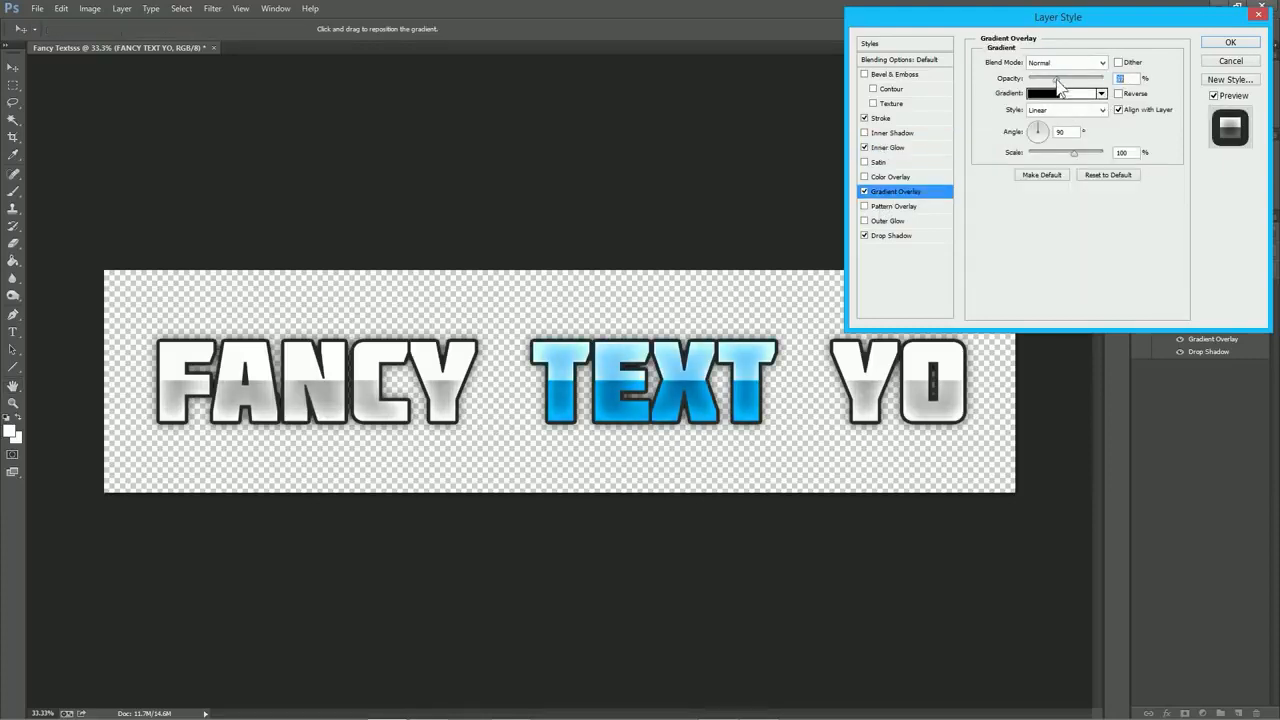
Reduce the inner glow's size to about 87 px and apply the layer style to the text
click(889, 148)
drag(1058, 192, 1050, 195)
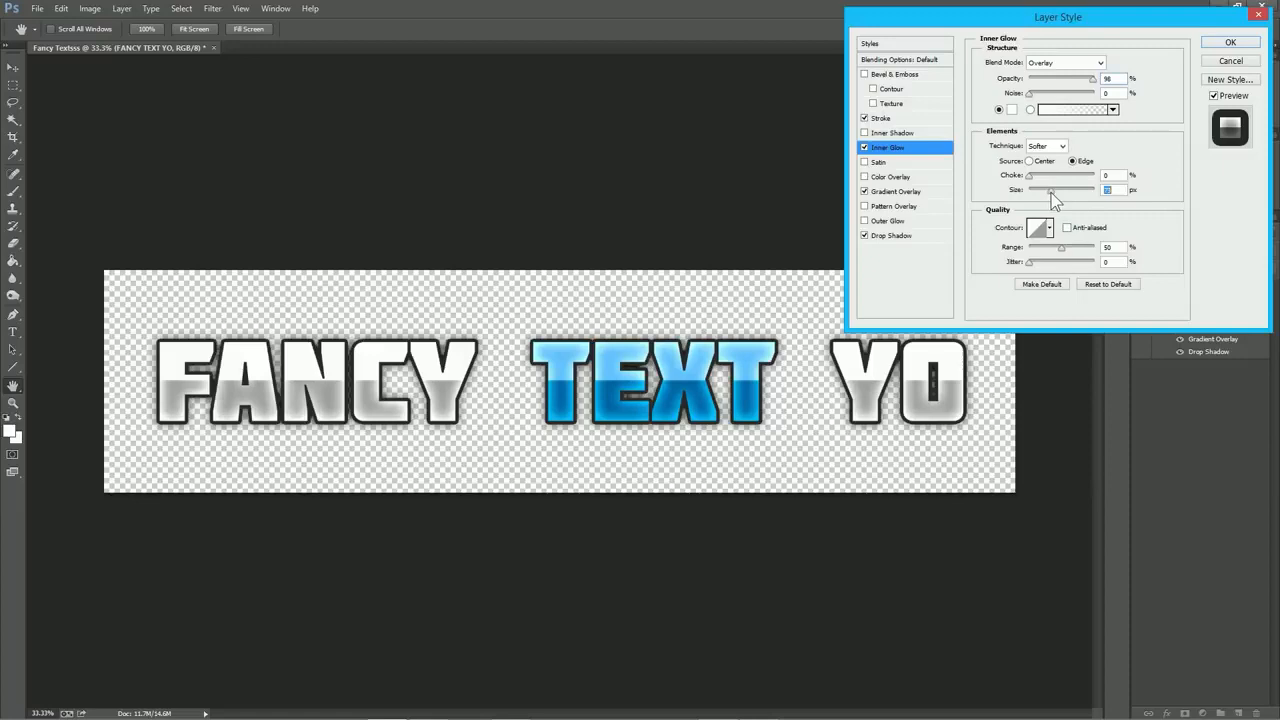
drag(1048, 187, 1055, 190)
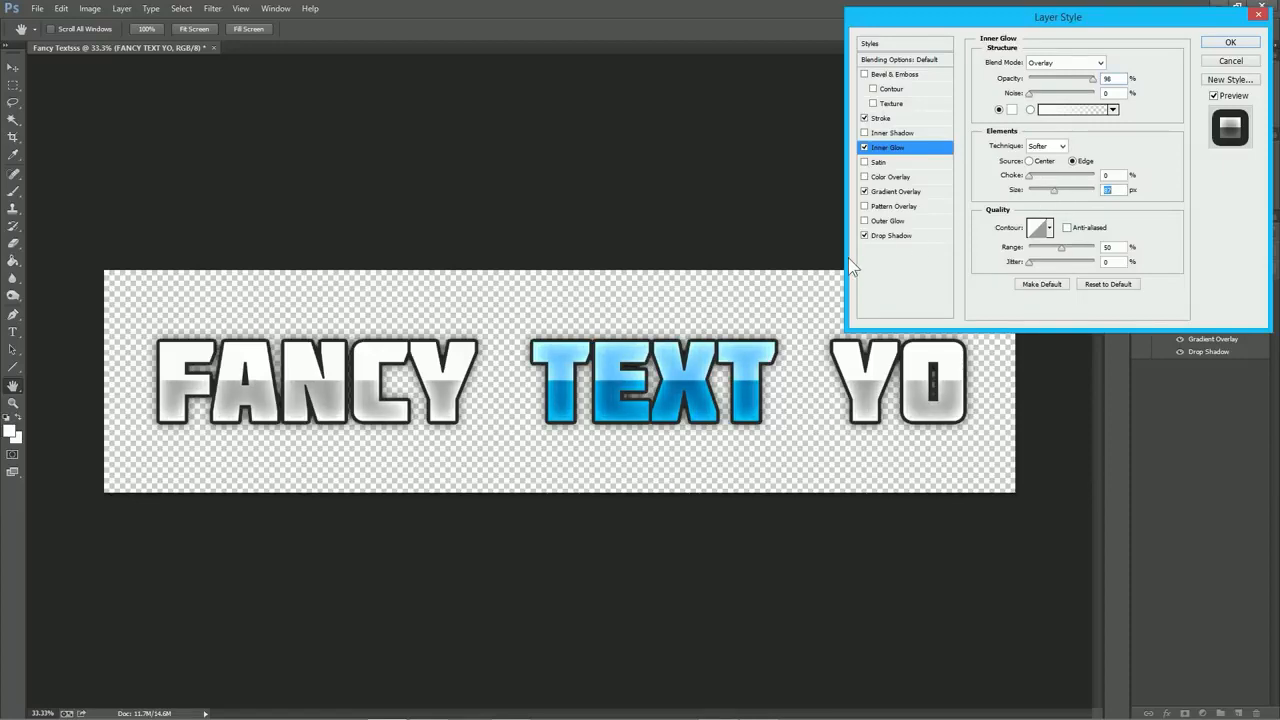
click(1231, 43)
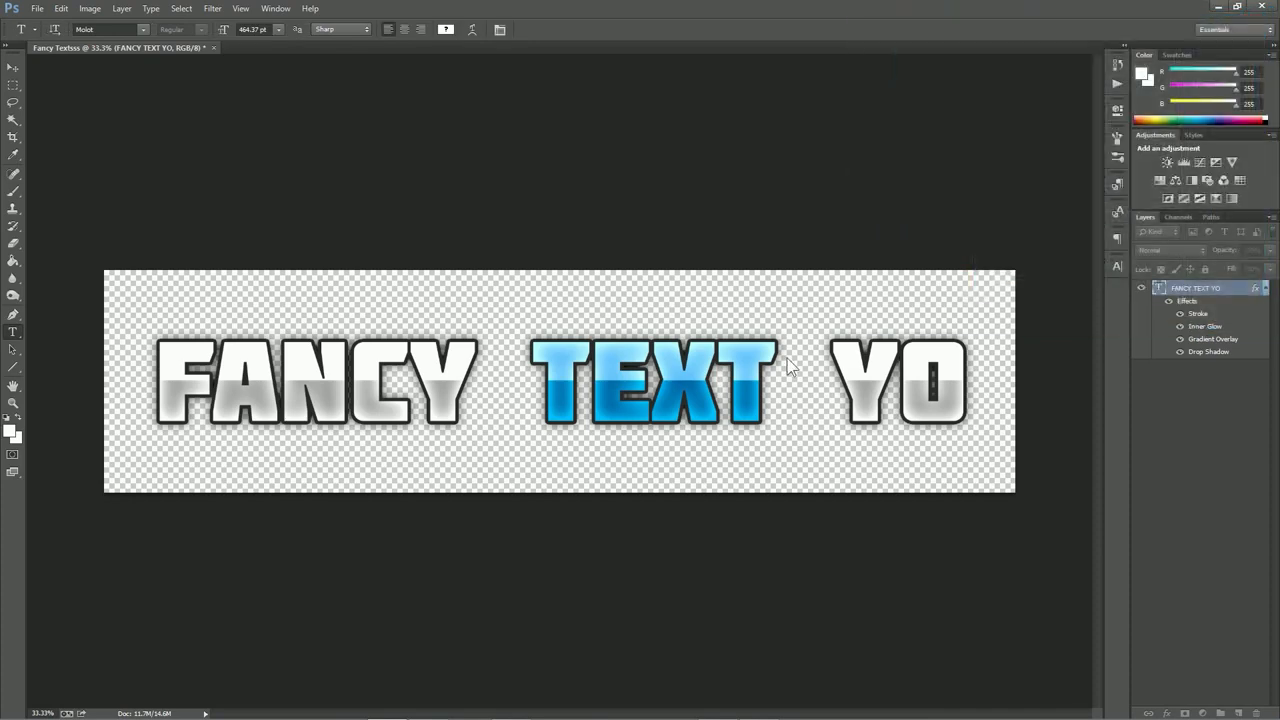
Recolour only the word FANCY in the lettering to bright yellow fcff00
key(ctrl+minus)
key(ctrl+minus)
scroll(610, 381, up, 6)
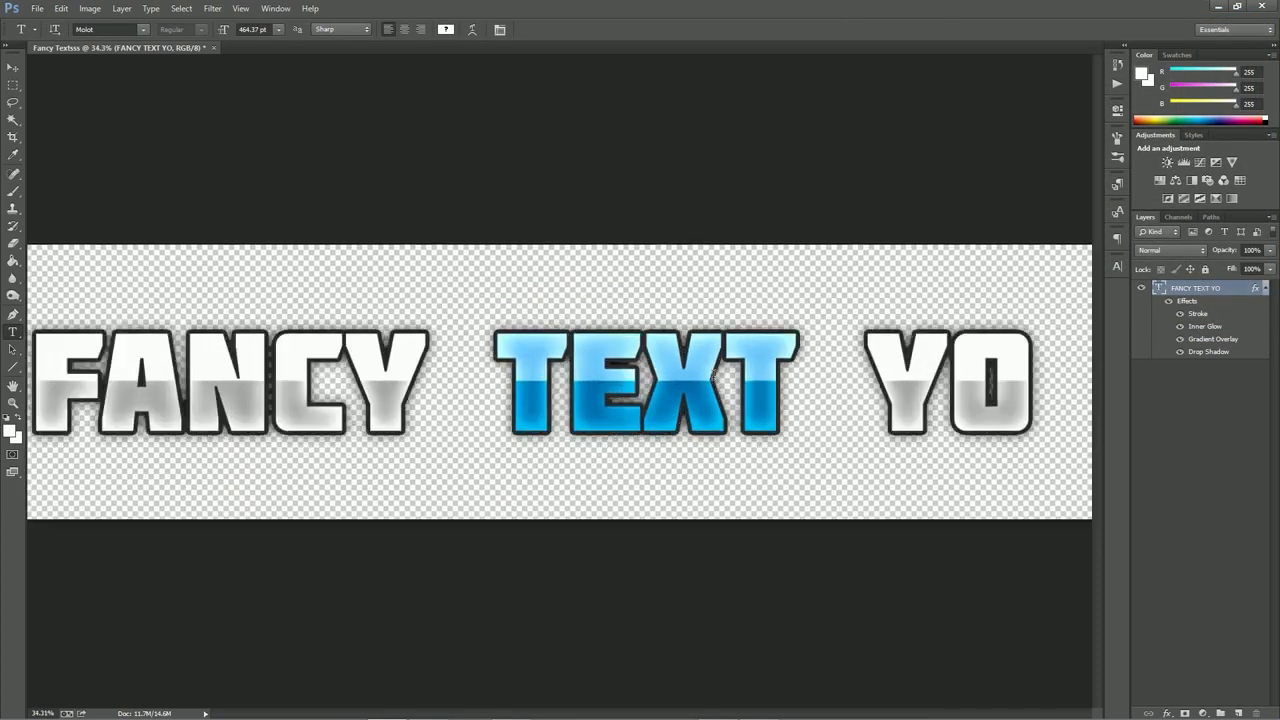
scroll(845, 375, down, 2)
click(466, 416)
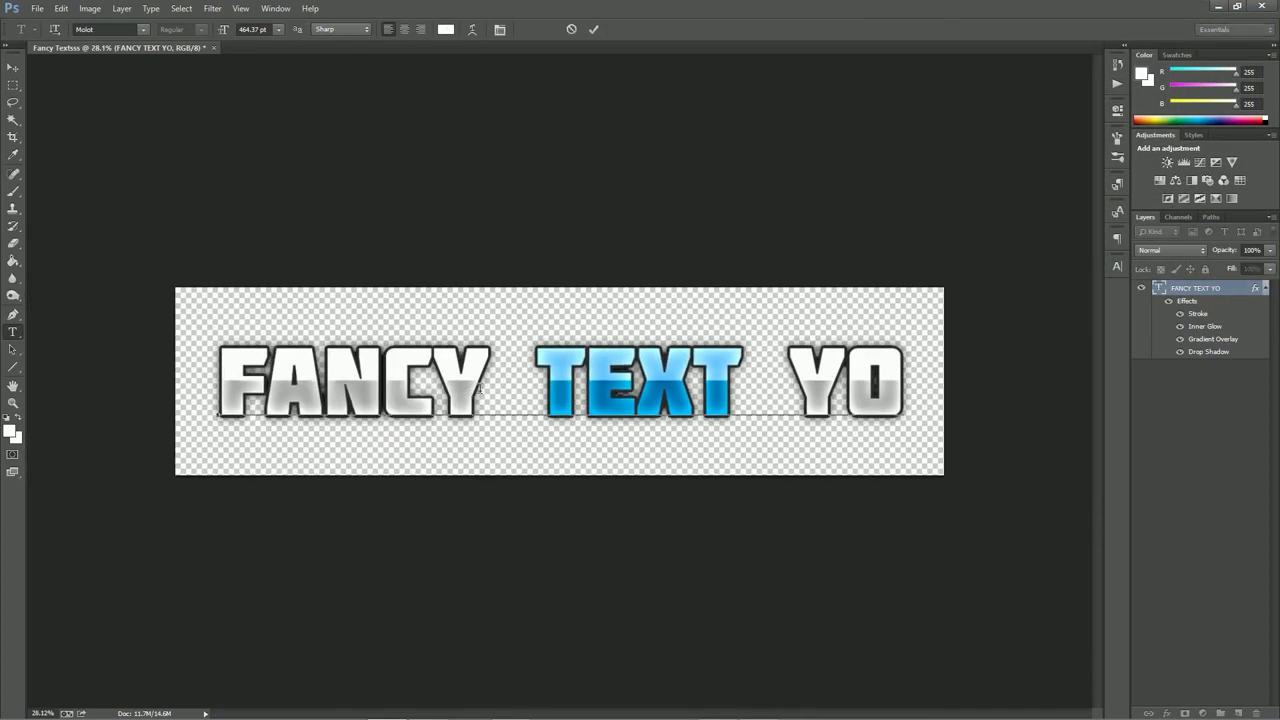
drag(488, 388, 218, 388)
click(446, 29)
click(338, 120)
drag(360, 244, 358, 261)
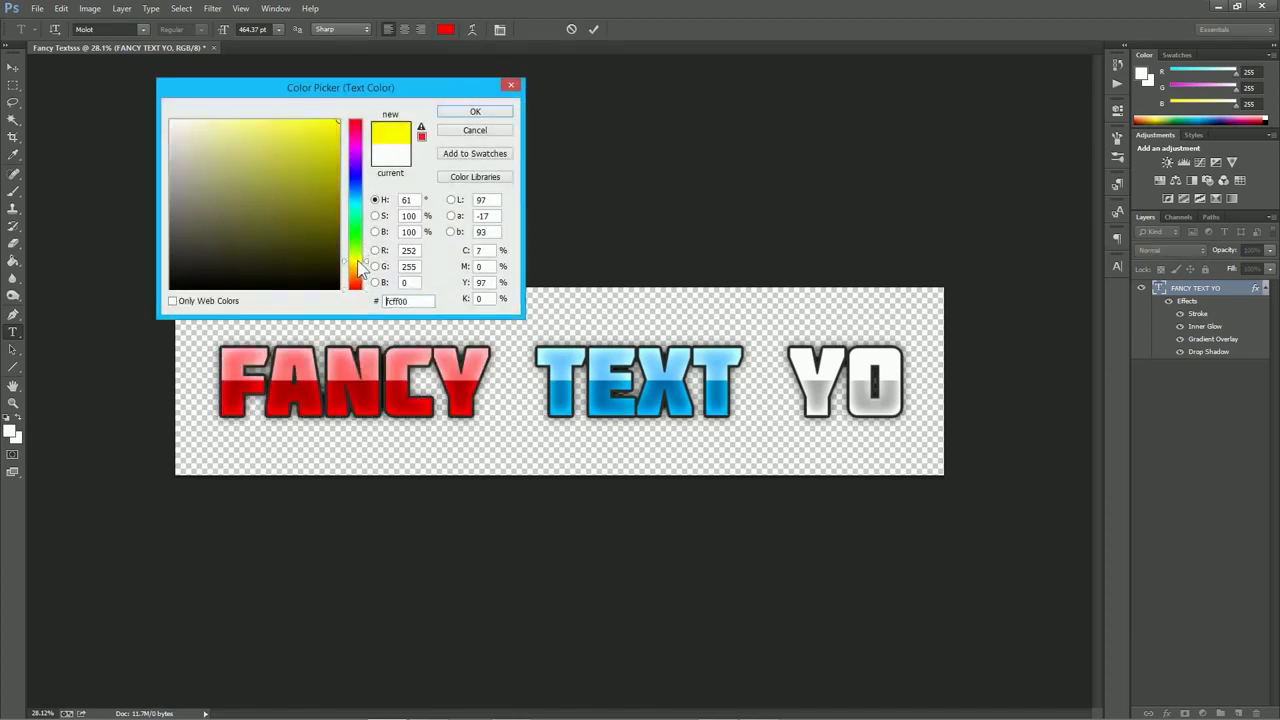
click(473, 113)
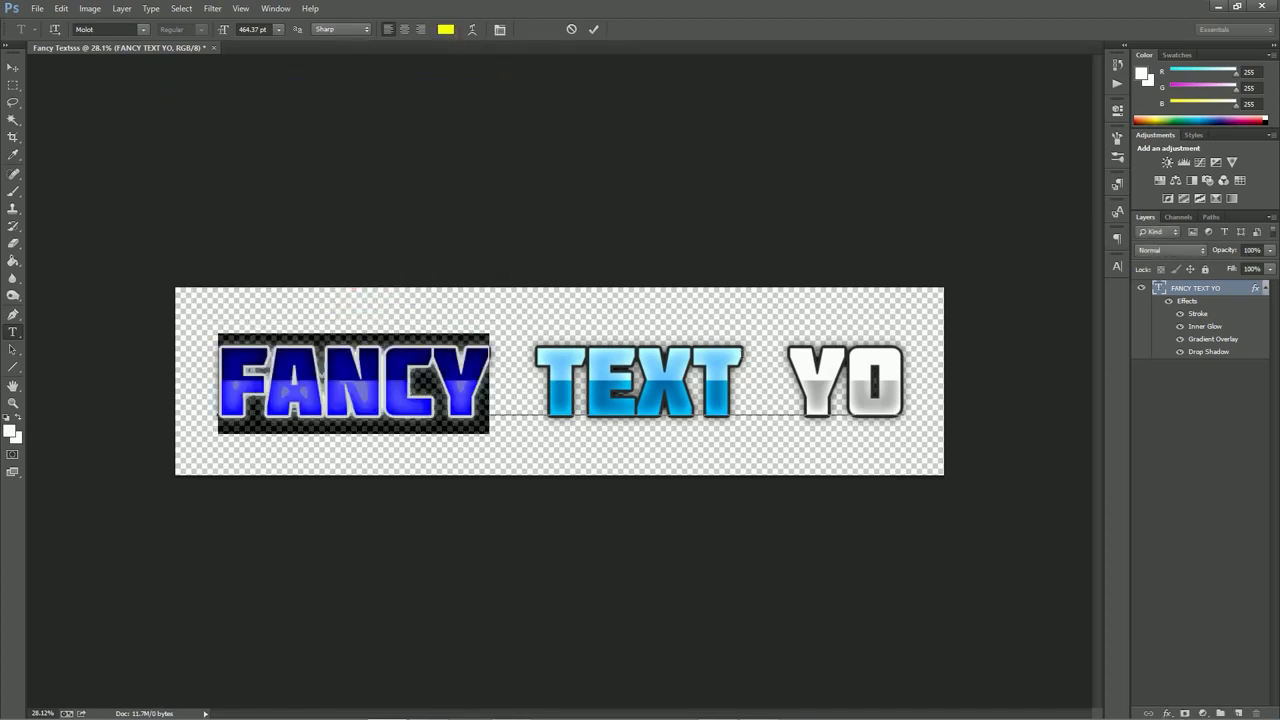
Recolour only the word YO to bright green with a hue of 126° and commit the text edit
drag(788, 367, 905, 367)
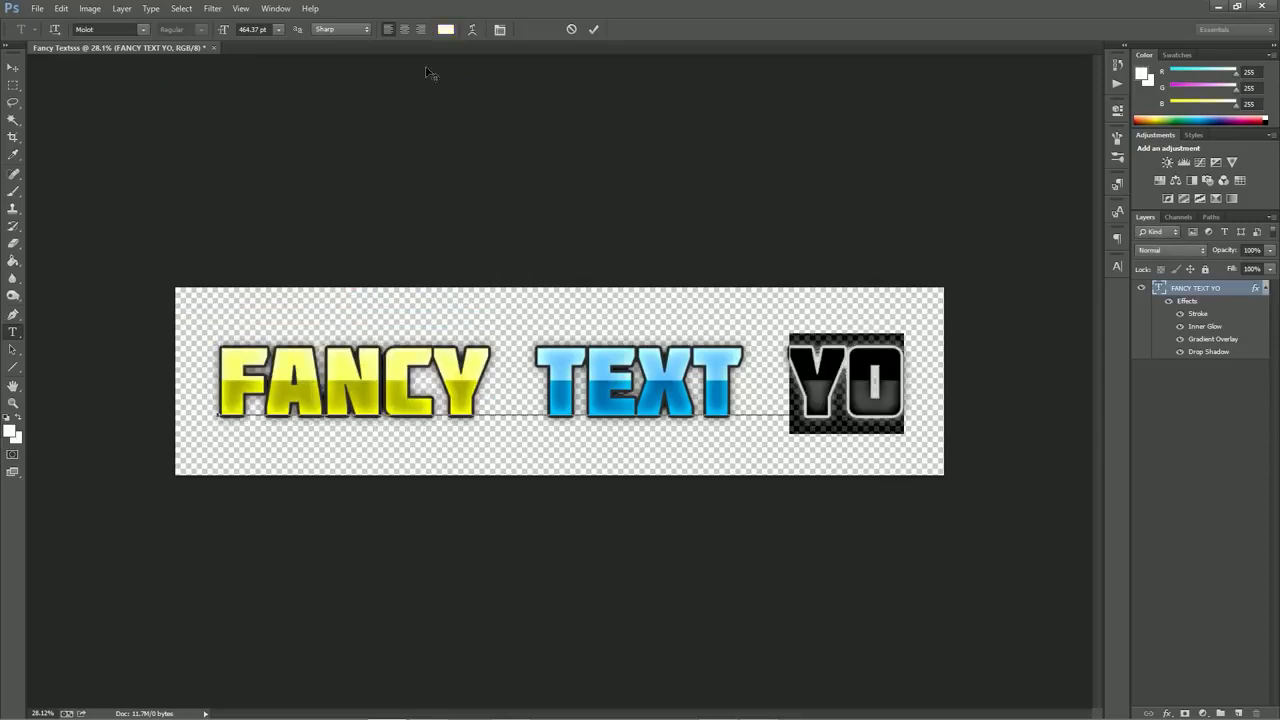
click(445, 30)
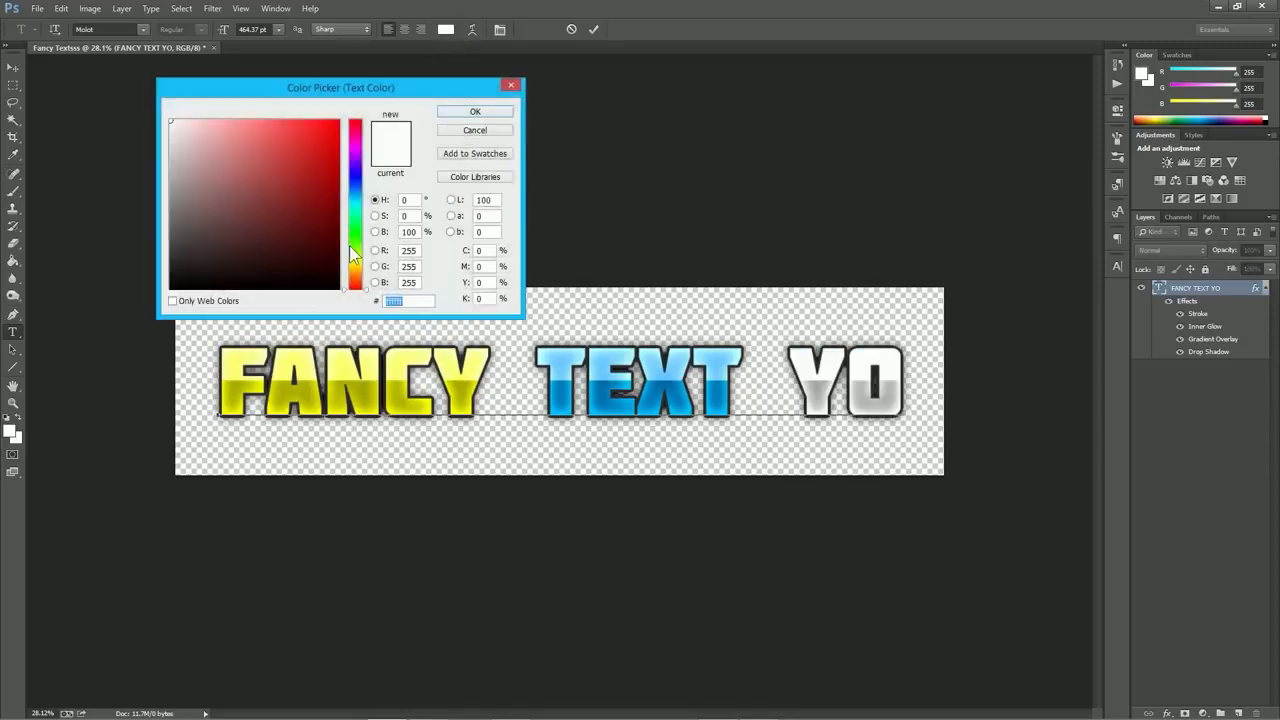
drag(360, 270, 357, 230)
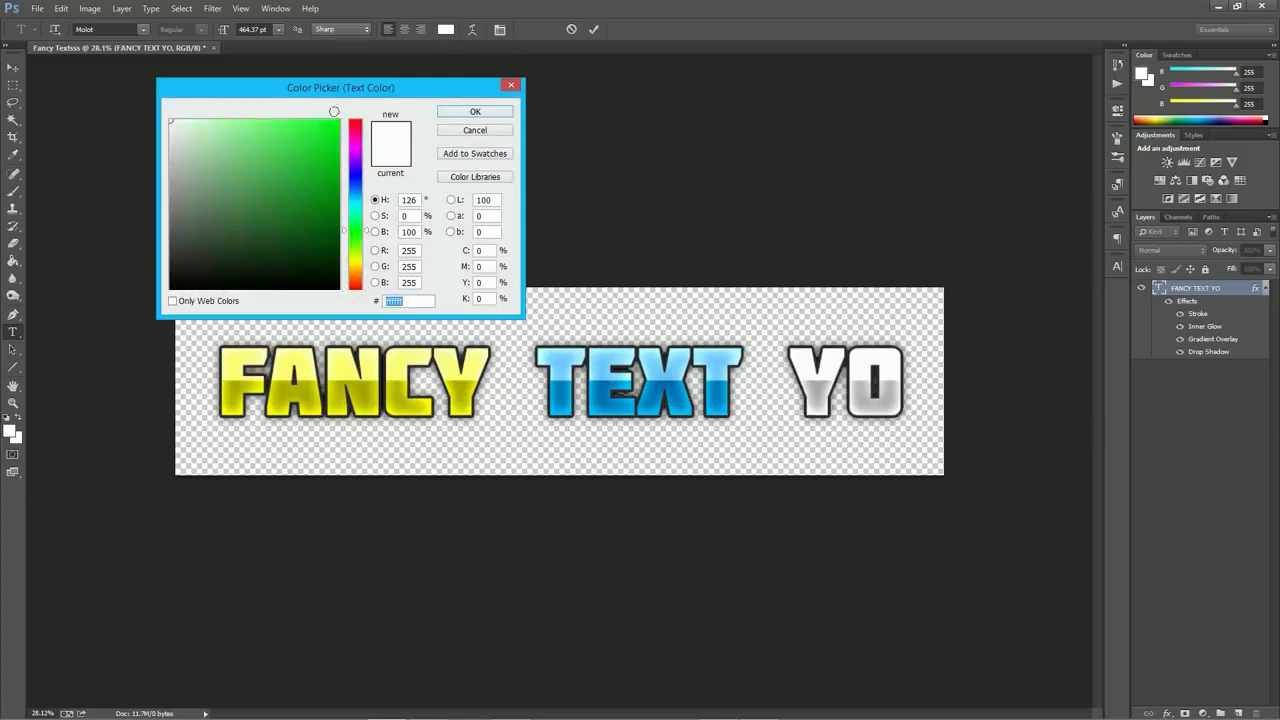
click(338, 120)
click(476, 112)
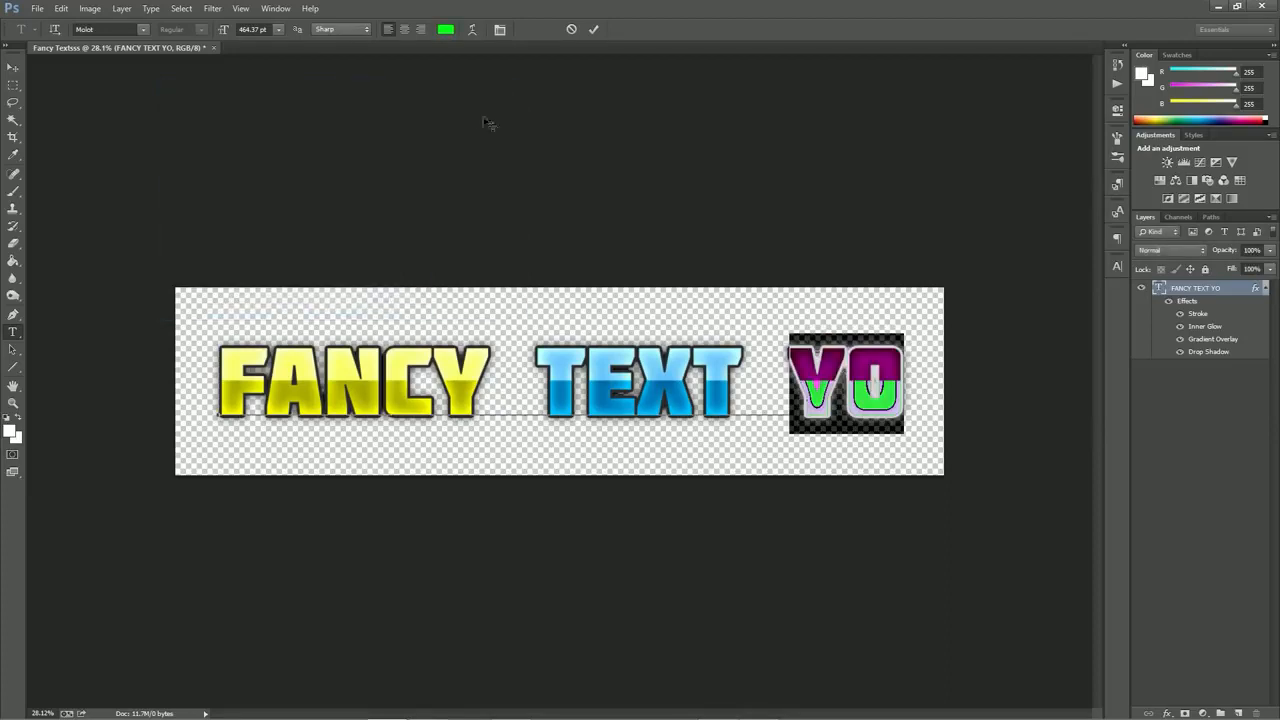
key(ctrl+Return)
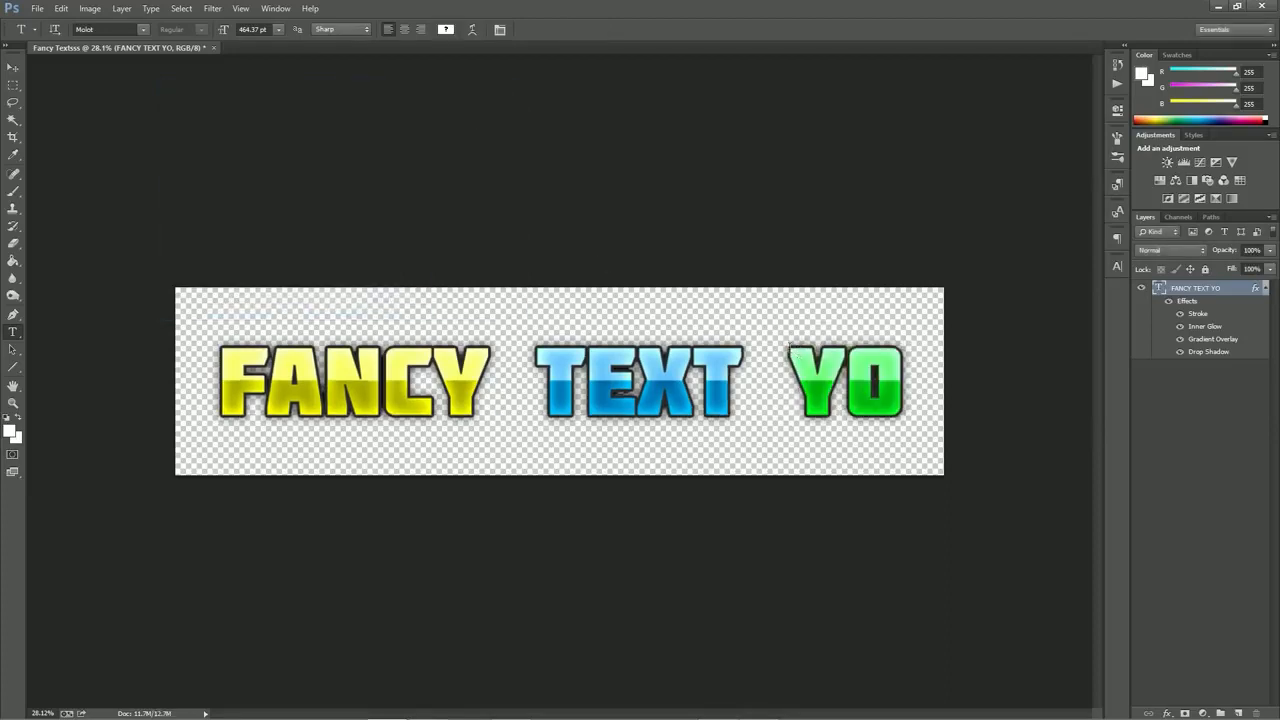
Convert the FANCY TEXT YO layer to a smart object and open its contents for editing
scroll(786, 356, down, 8)
scroll(785, 357, up, 6)
scroll(782, 358, up, 2)
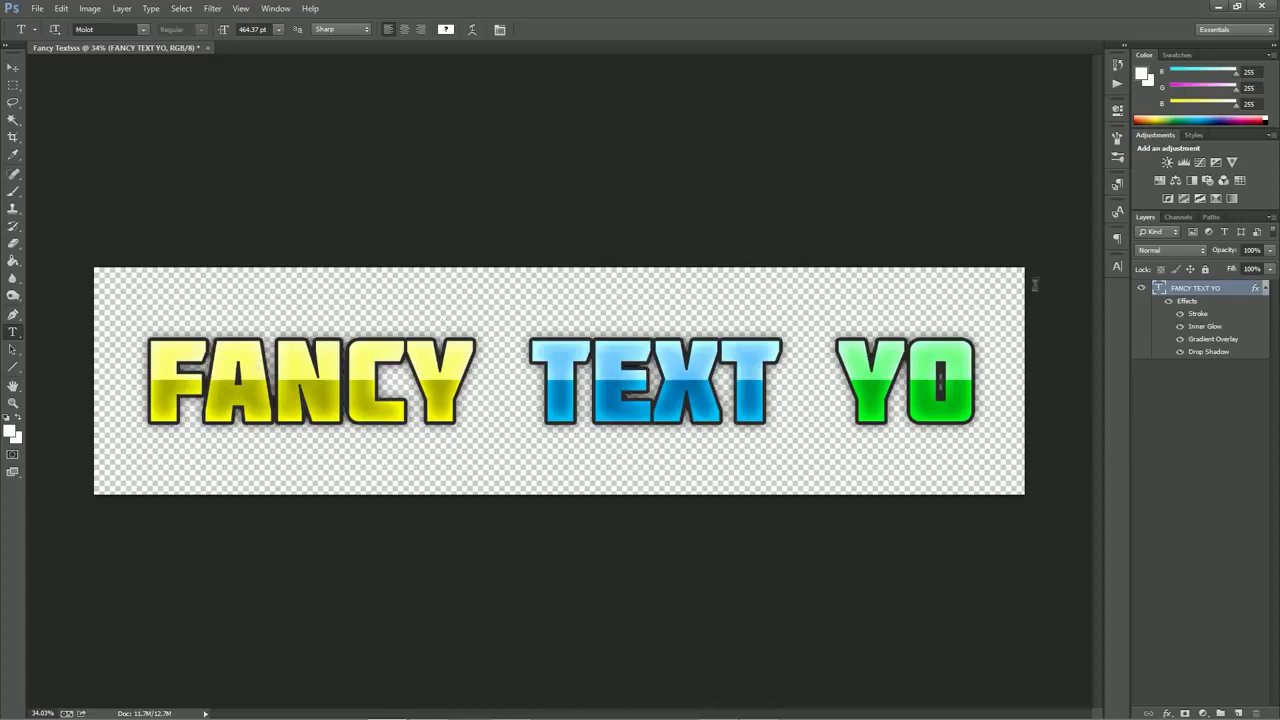
right_click(1184, 292)
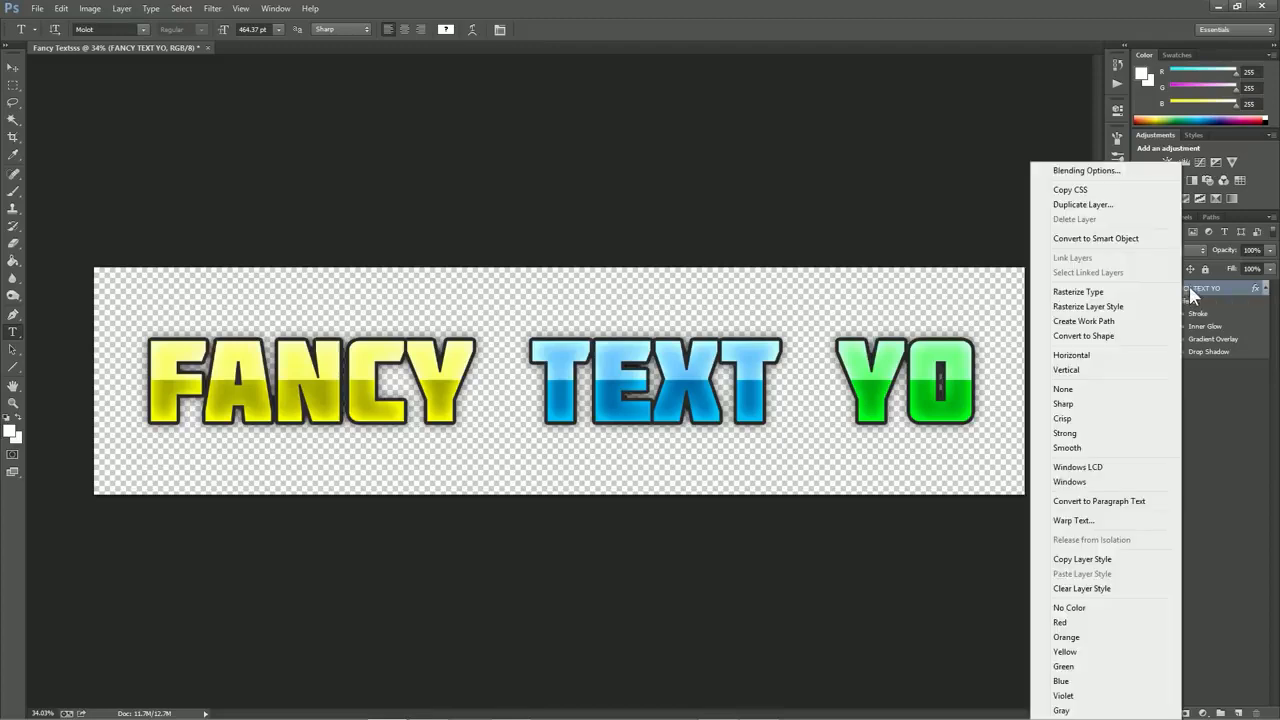
click(1149, 240)
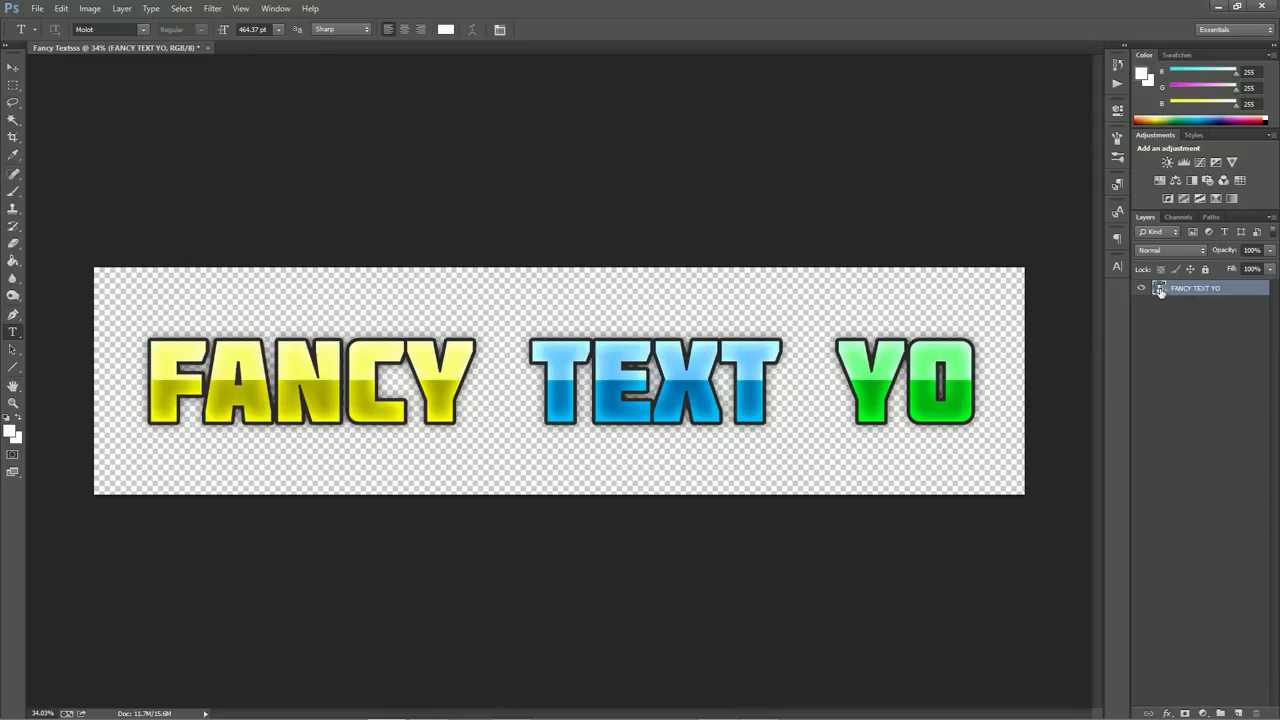
double_click(1159, 288)
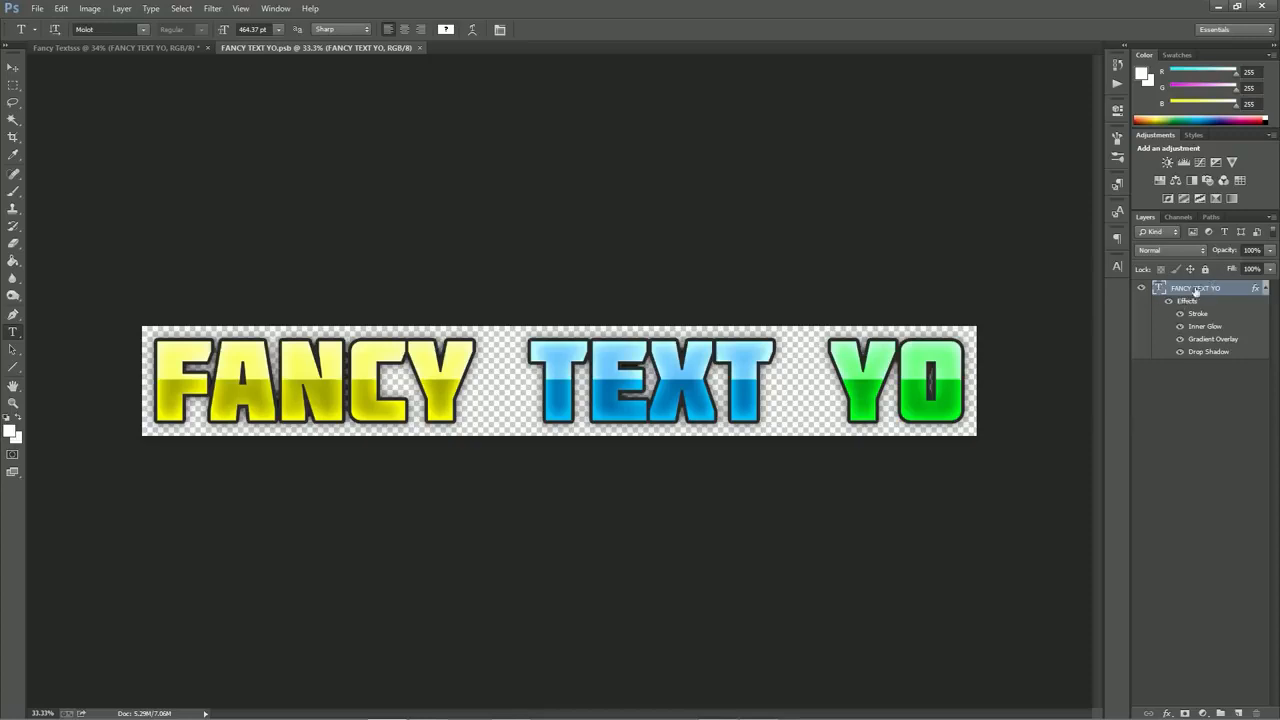
Hide the lettering's Stroke effect inside the smart object, save its contents and check the parent document
click(1143, 289)
click(1143, 289)
click(1180, 315)
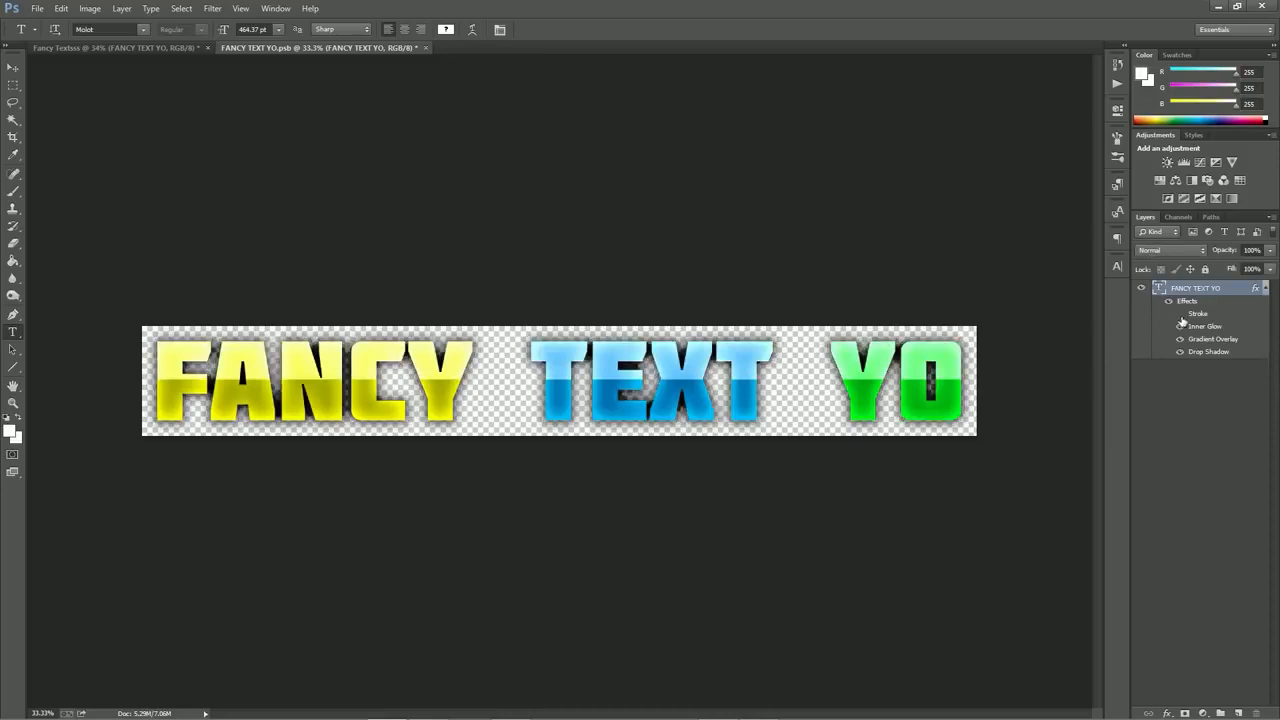
click(133, 47)
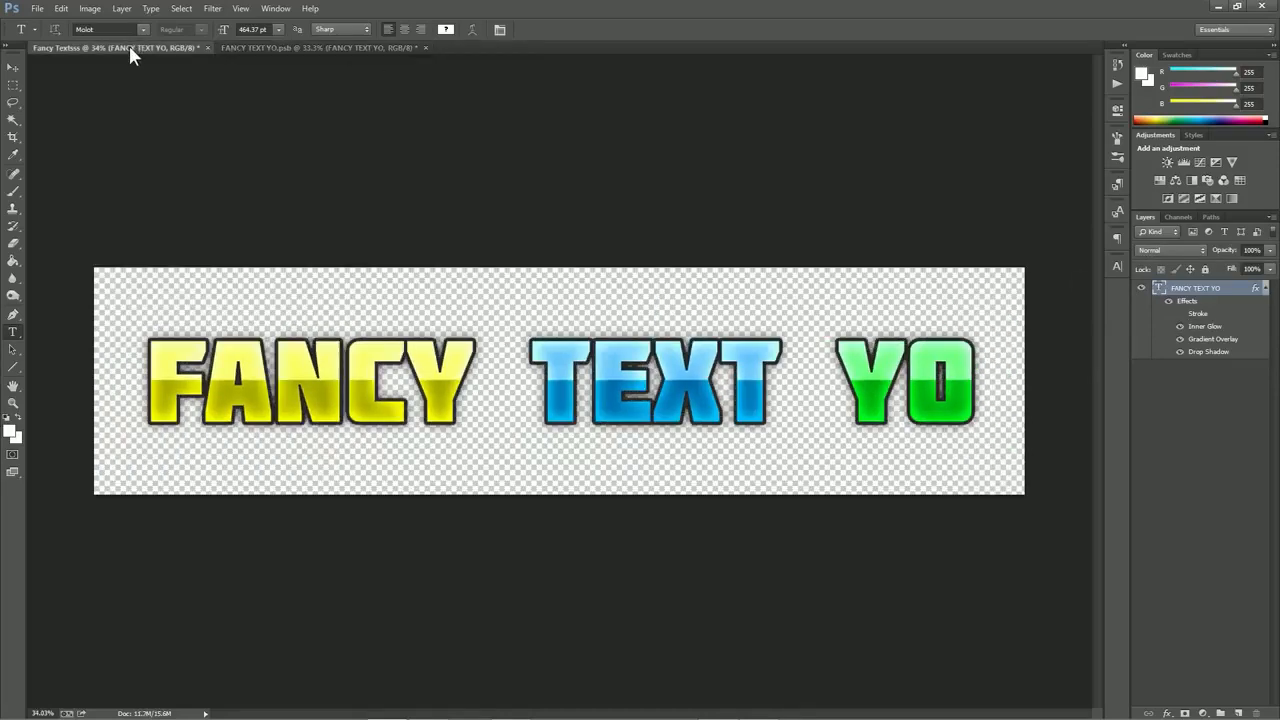
click(340, 51)
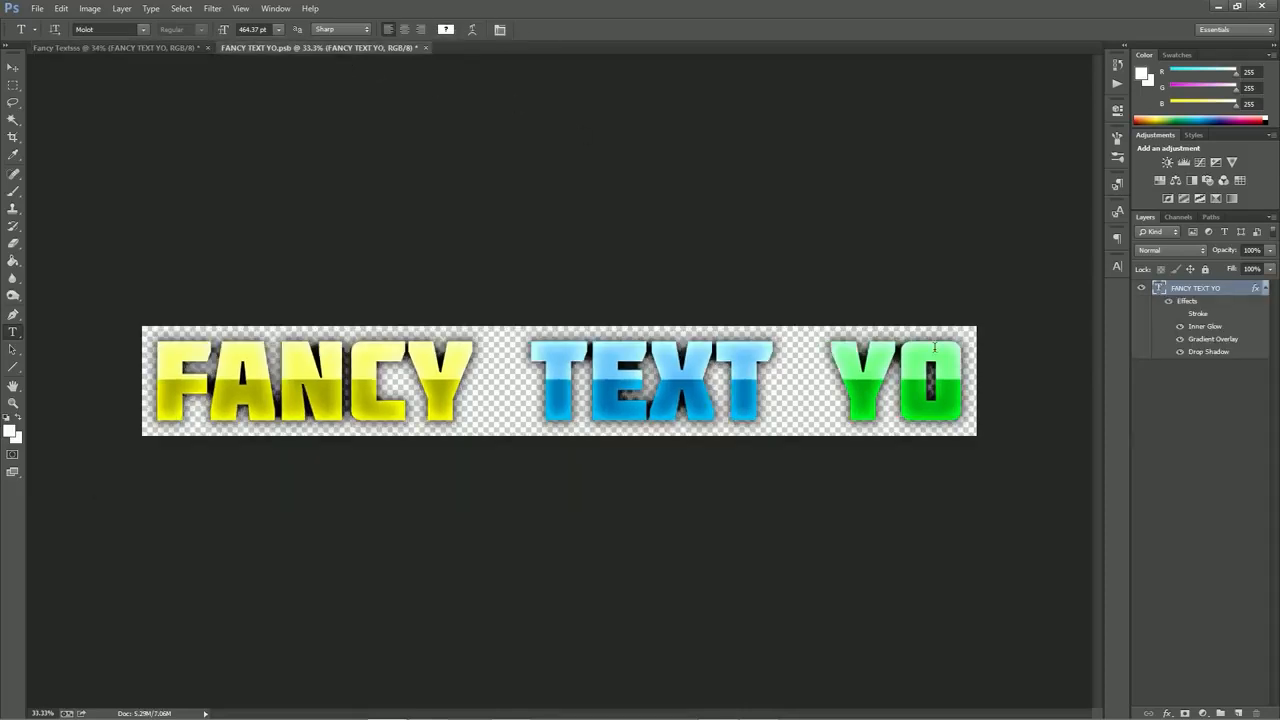
click(37, 9)
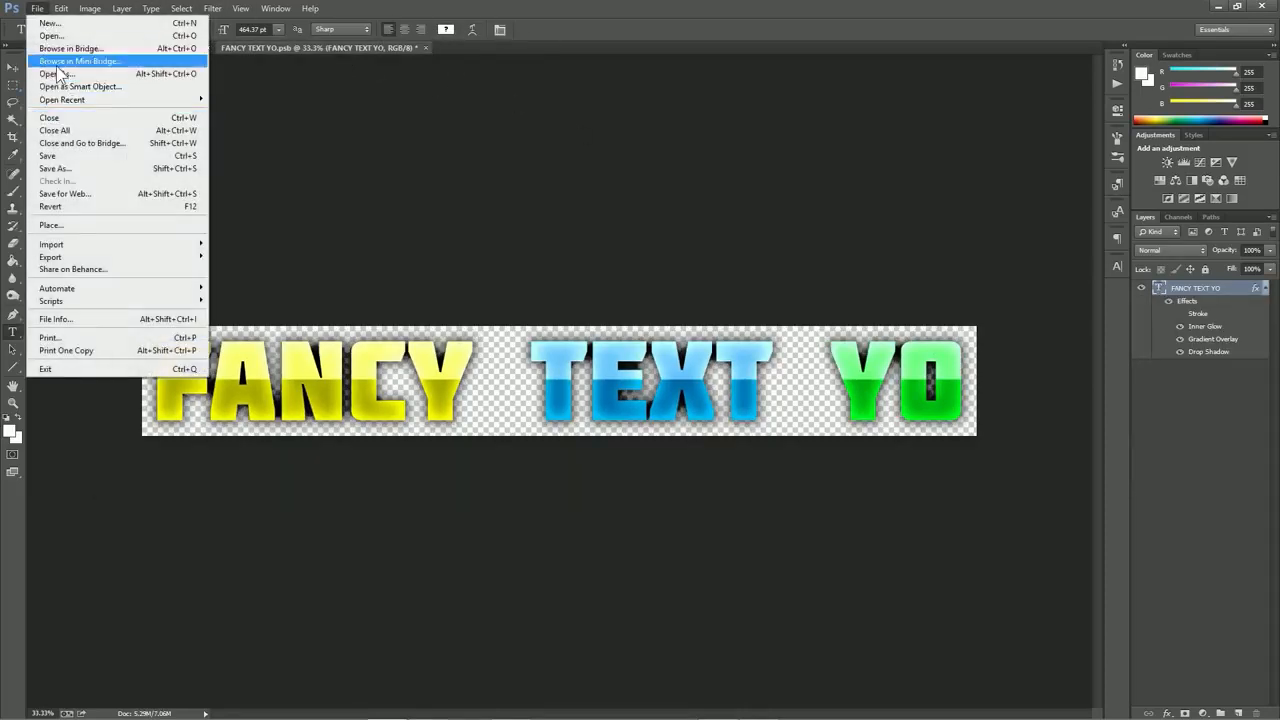
click(48, 156)
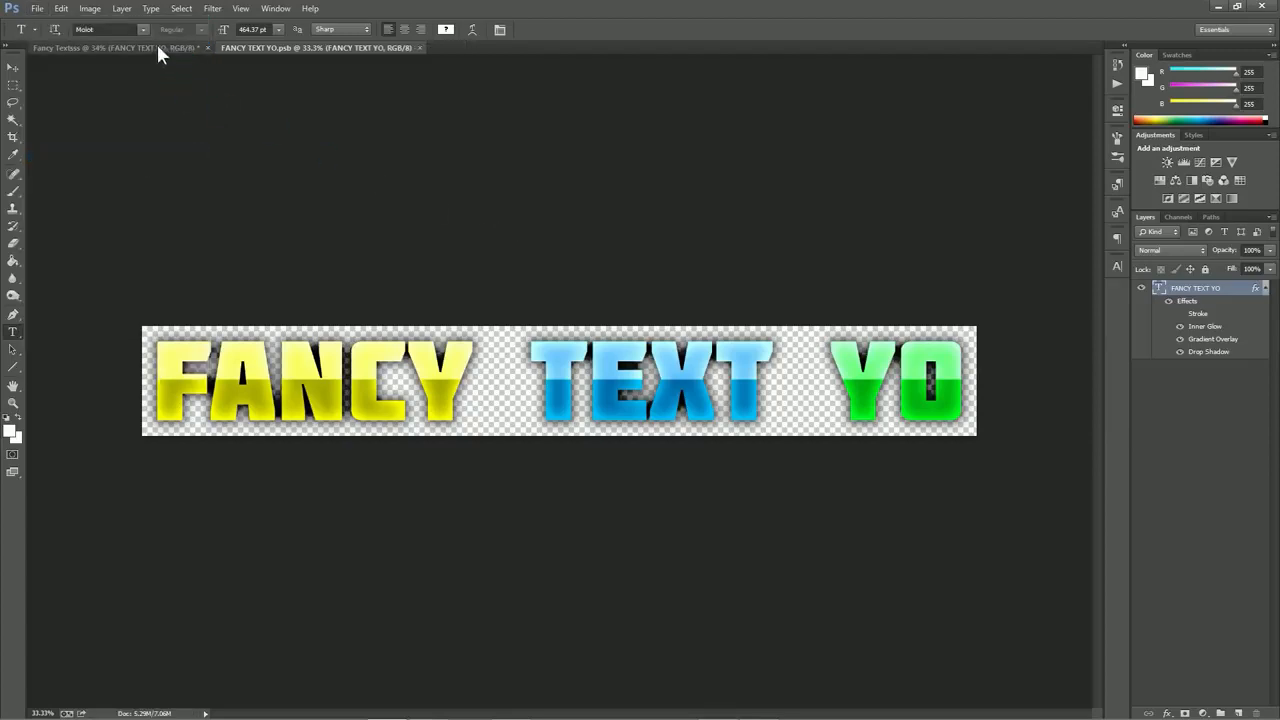
click(158, 47)
Show the Stroke effect again in the smart object's contents, save them and return to the parent document
click(251, 47)
click(1180, 314)
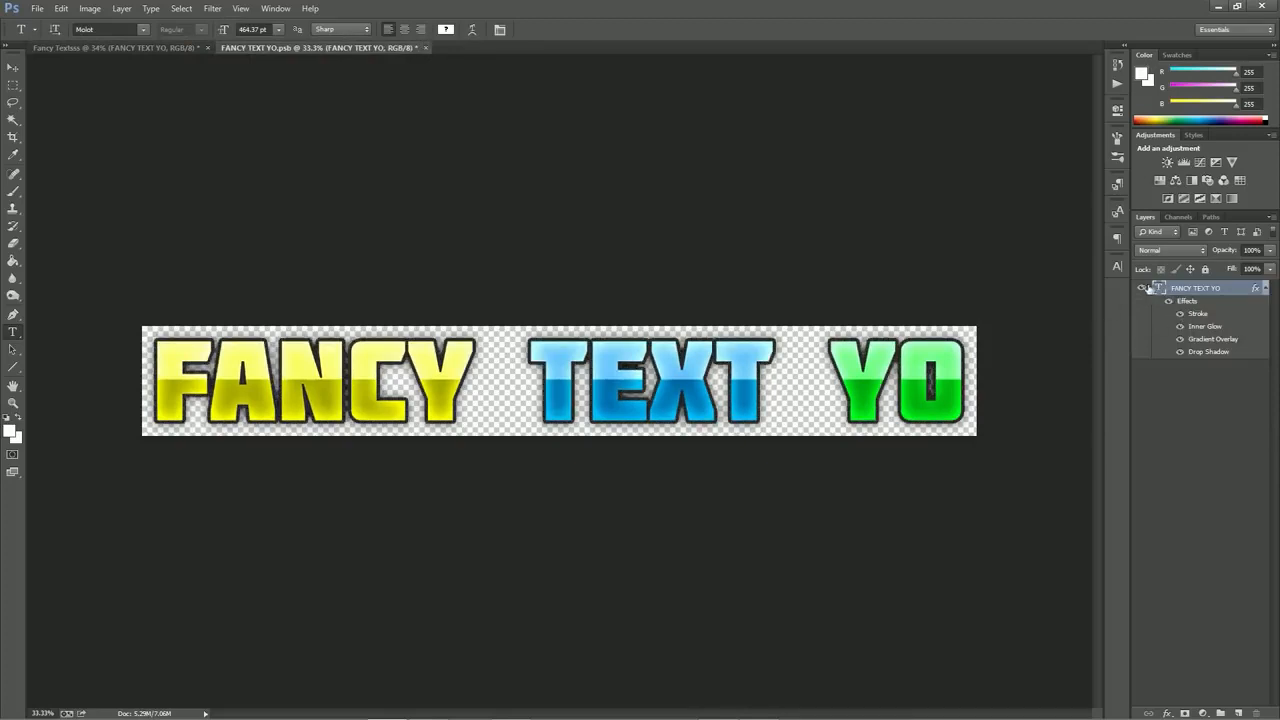
key(ctrl+s)
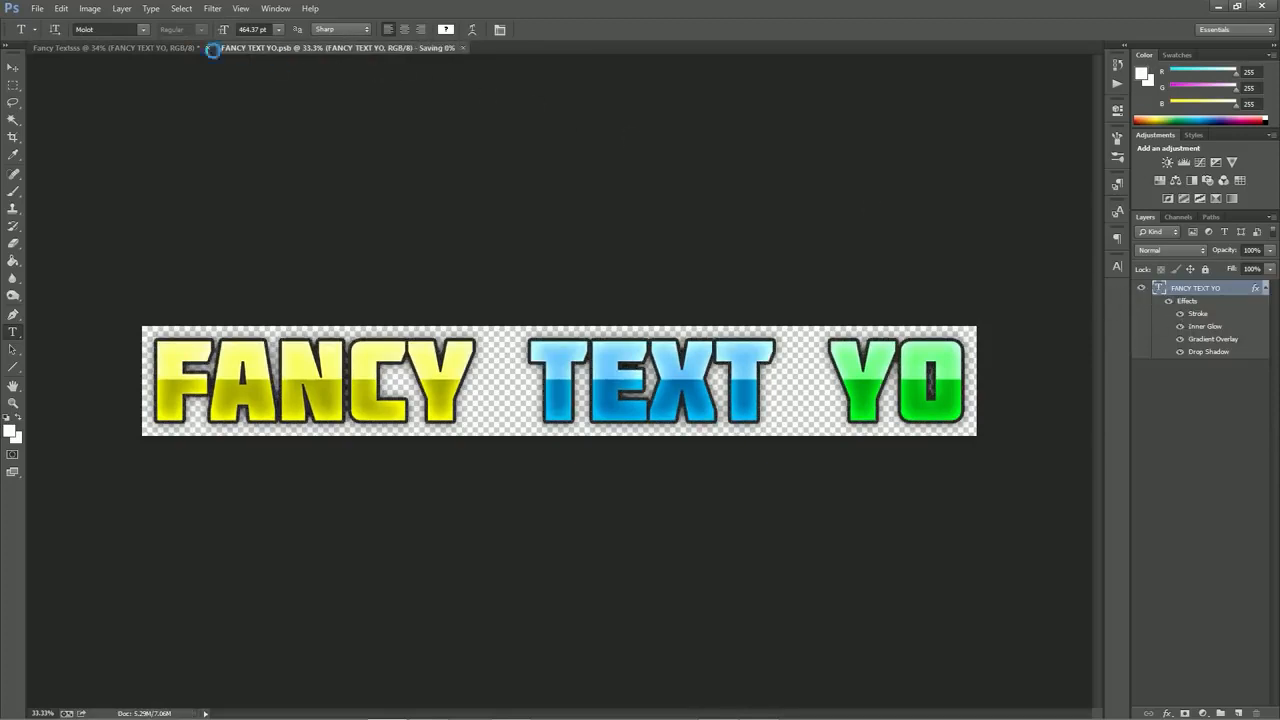
click(161, 45)
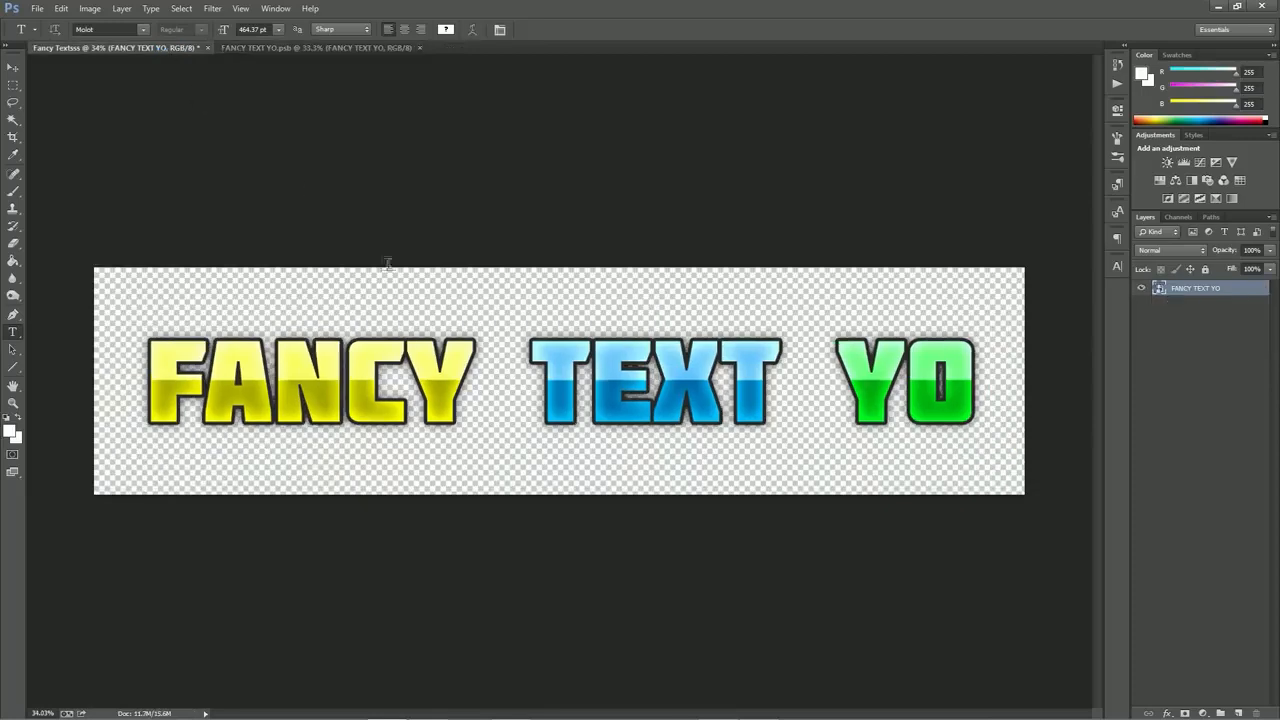
Copy the text layer's style inside the smart object's contents and hide all of that layer's effects
click(302, 48)
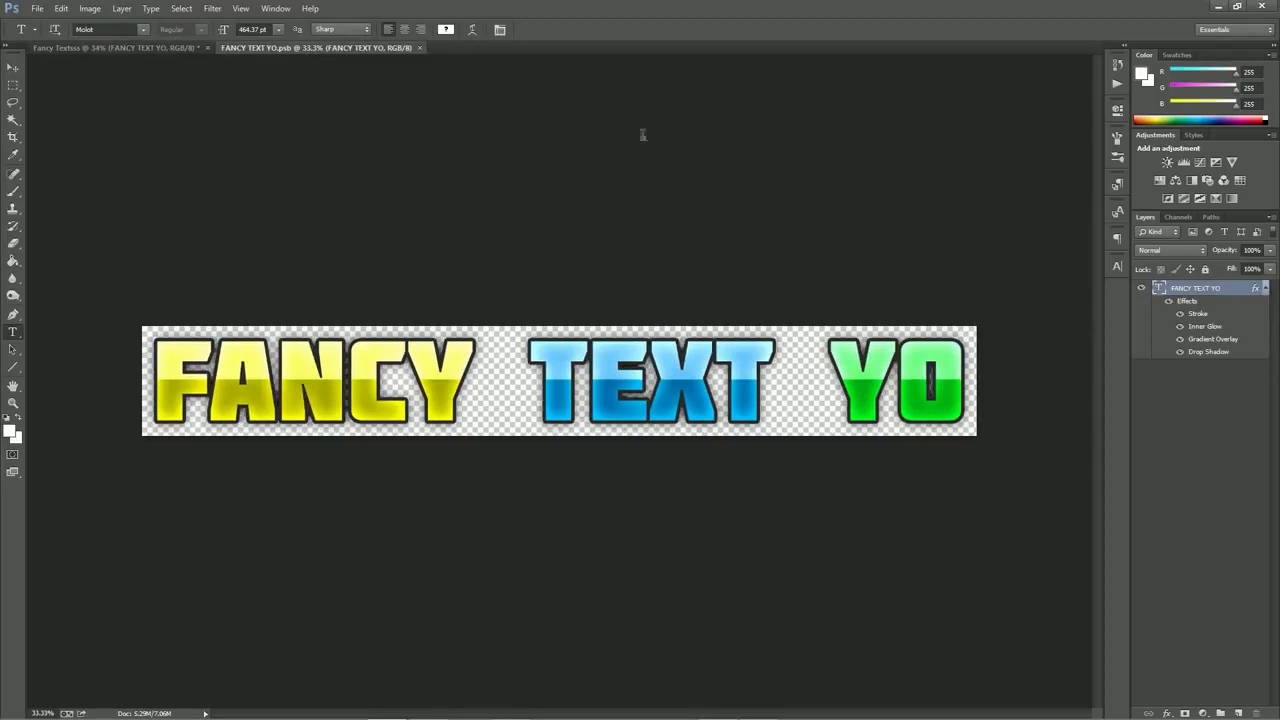
click(112, 47)
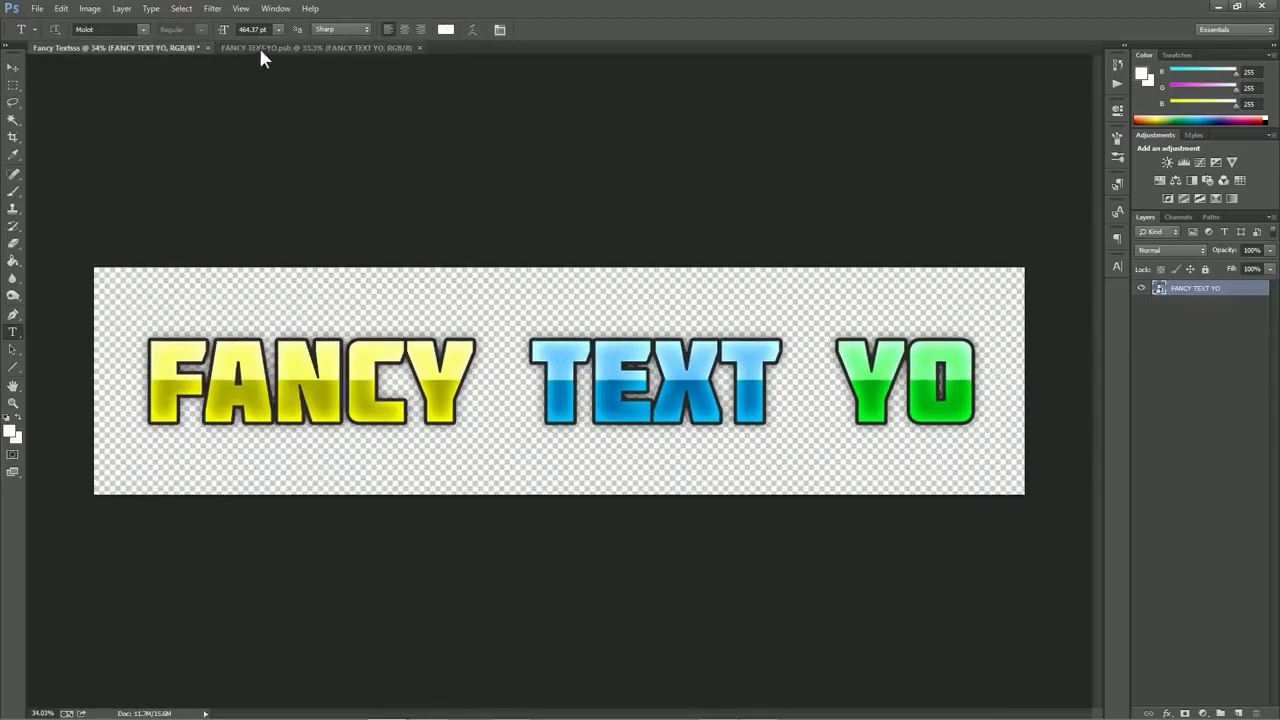
click(305, 48)
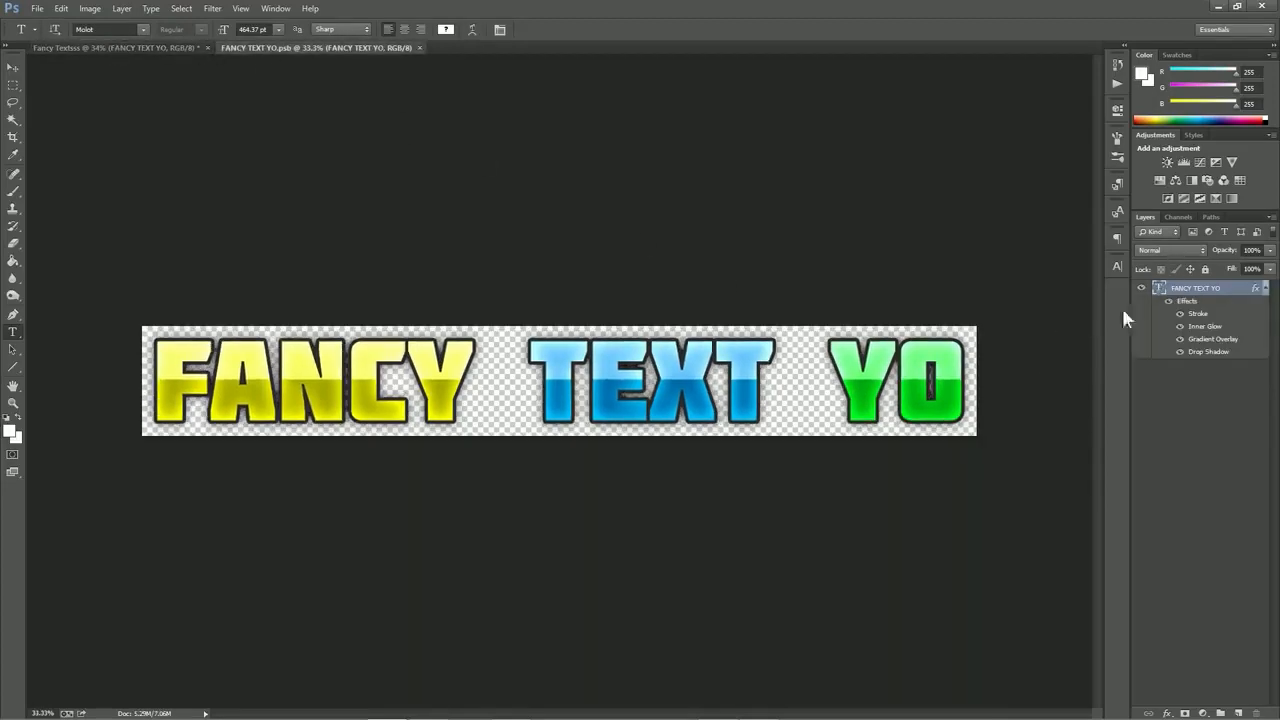
right_click(1219, 291)
click(1229, 291)
right_click(1230, 292)
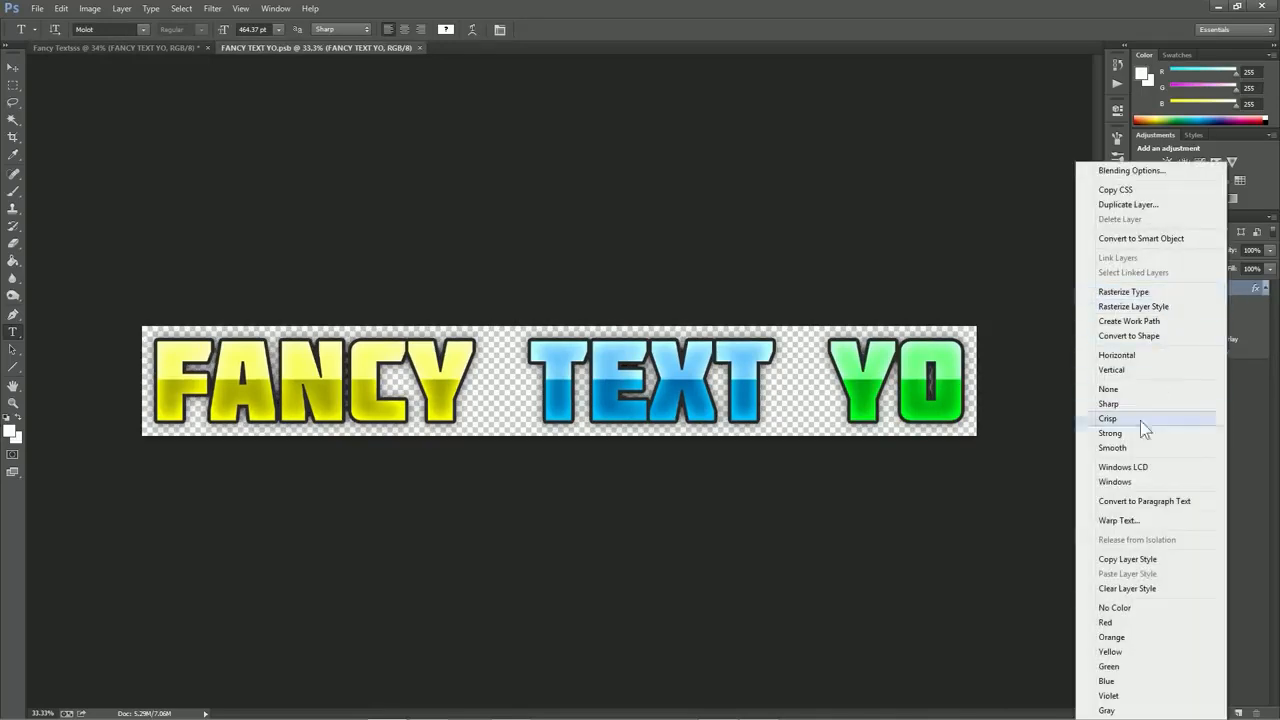
click(1128, 559)
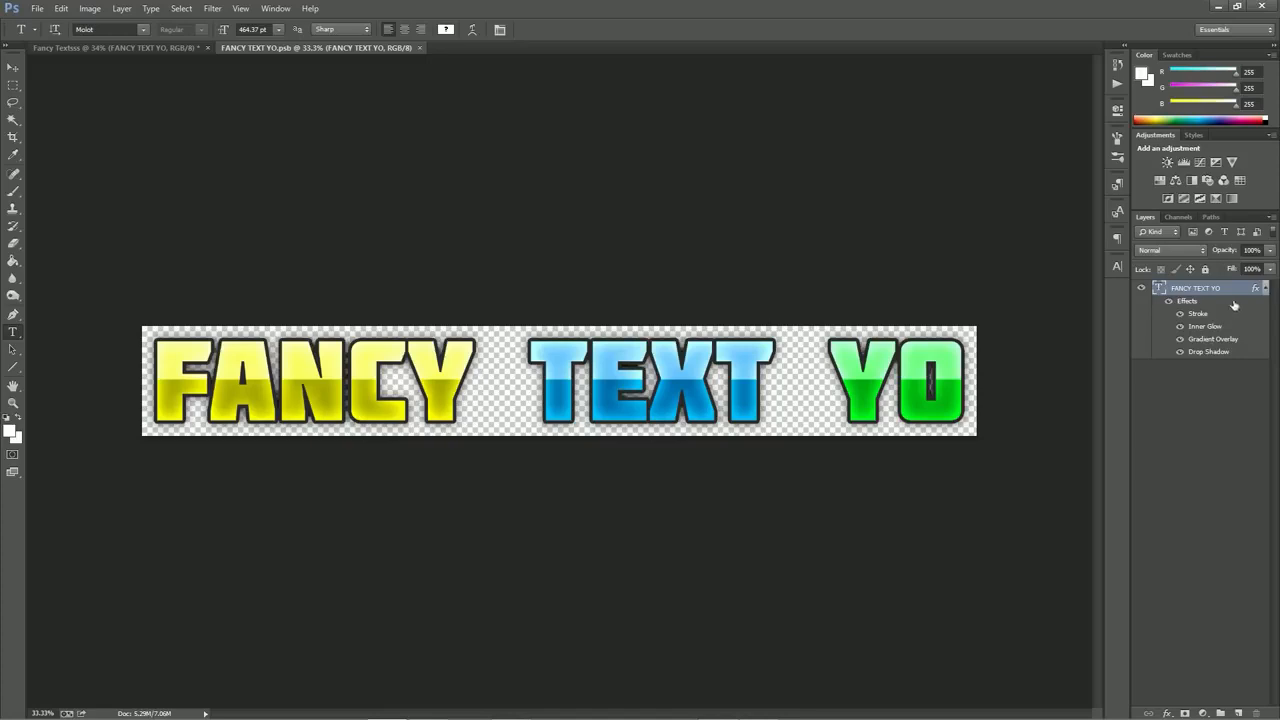
click(1169, 301)
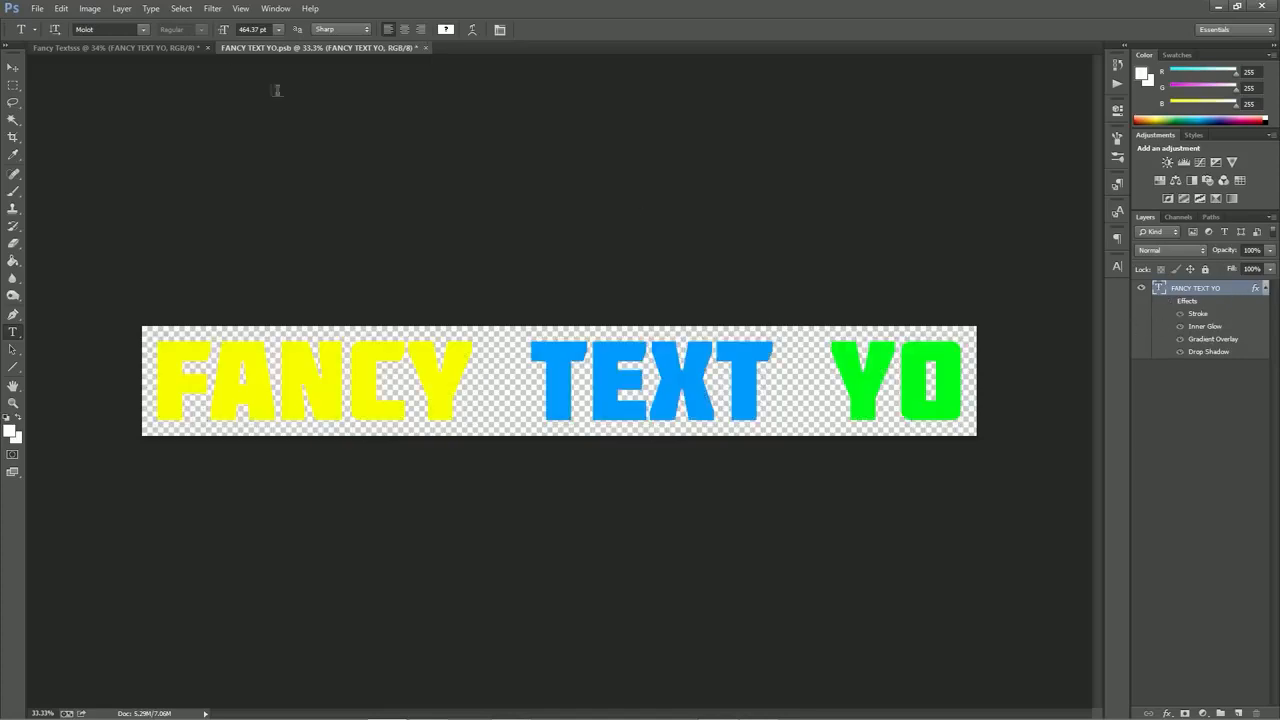
Paste the copied layer style onto the FANCY TEXT YO smart object in the parent document
click(101, 47)
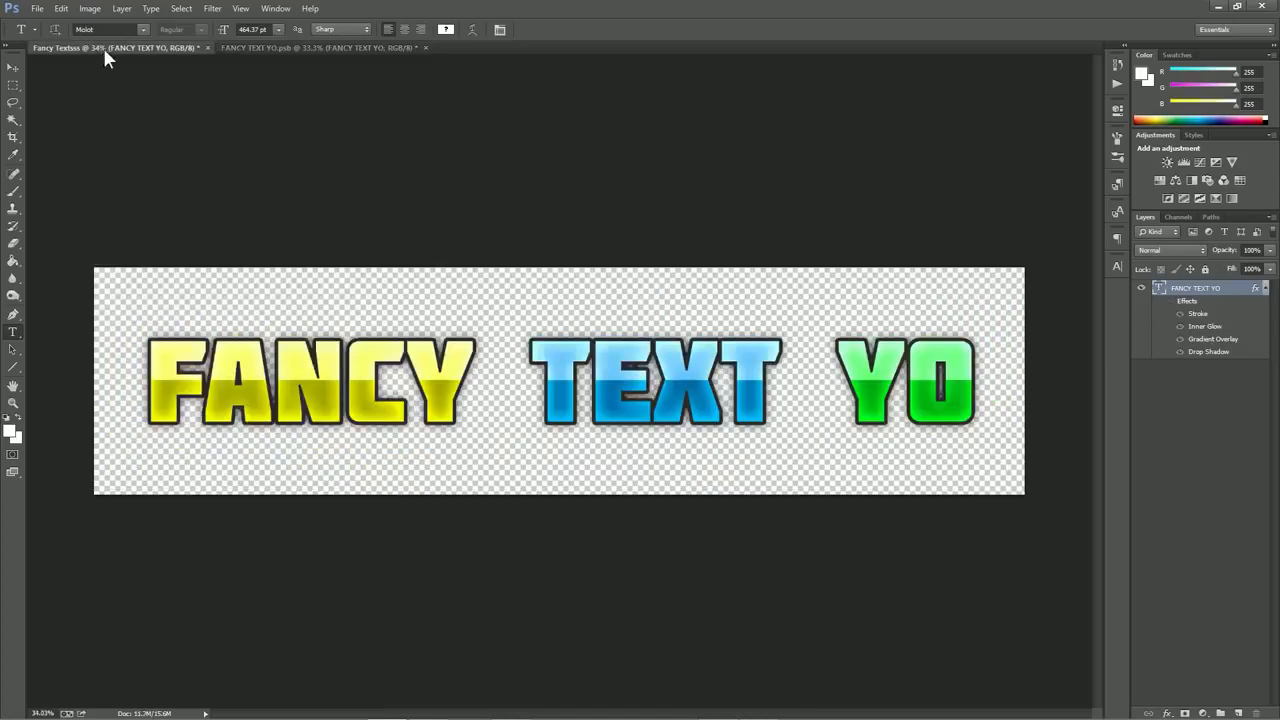
right_click(1207, 291)
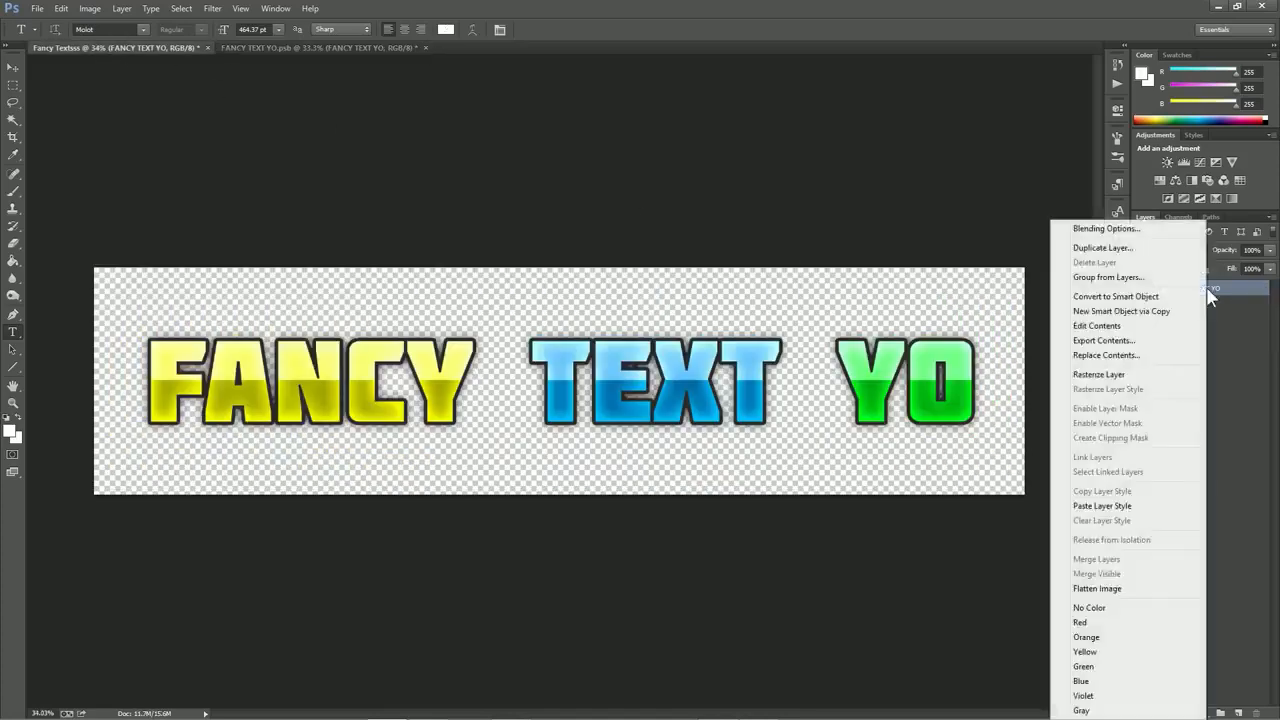
click(1110, 506)
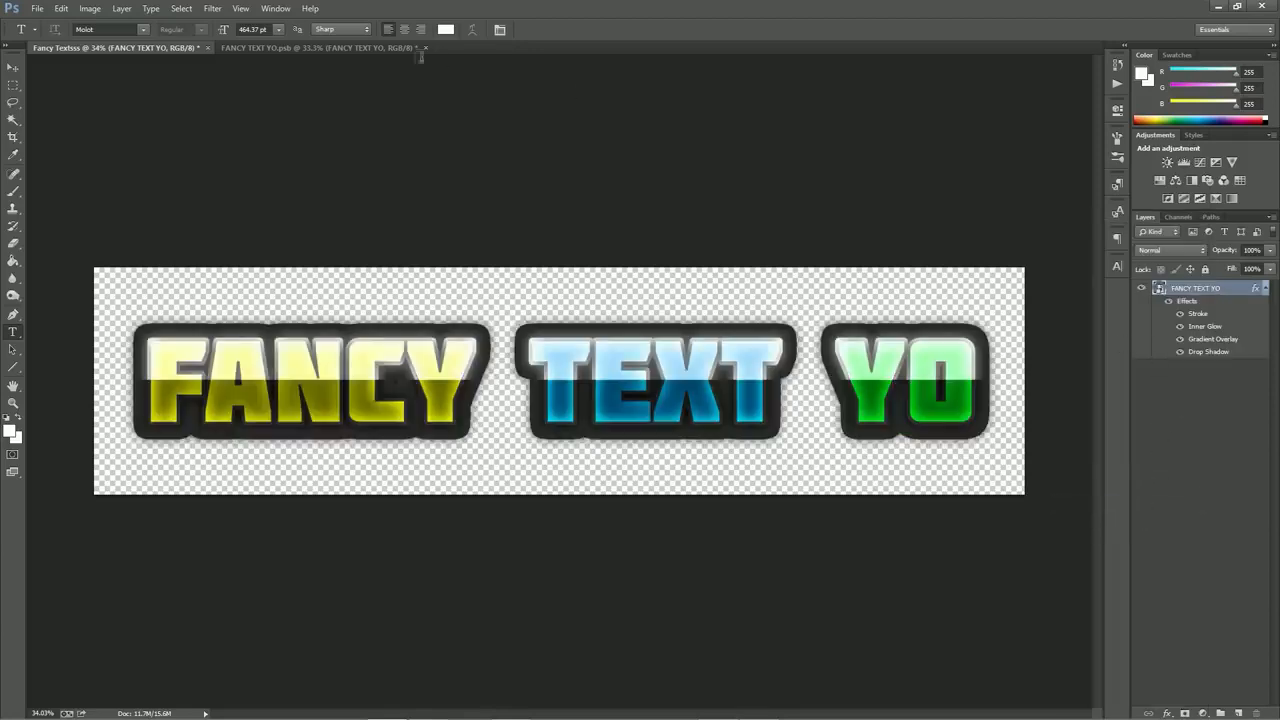
Save the smart object's contents with the text effects hidden, return to the parent document and deselect its layer
click(361, 48)
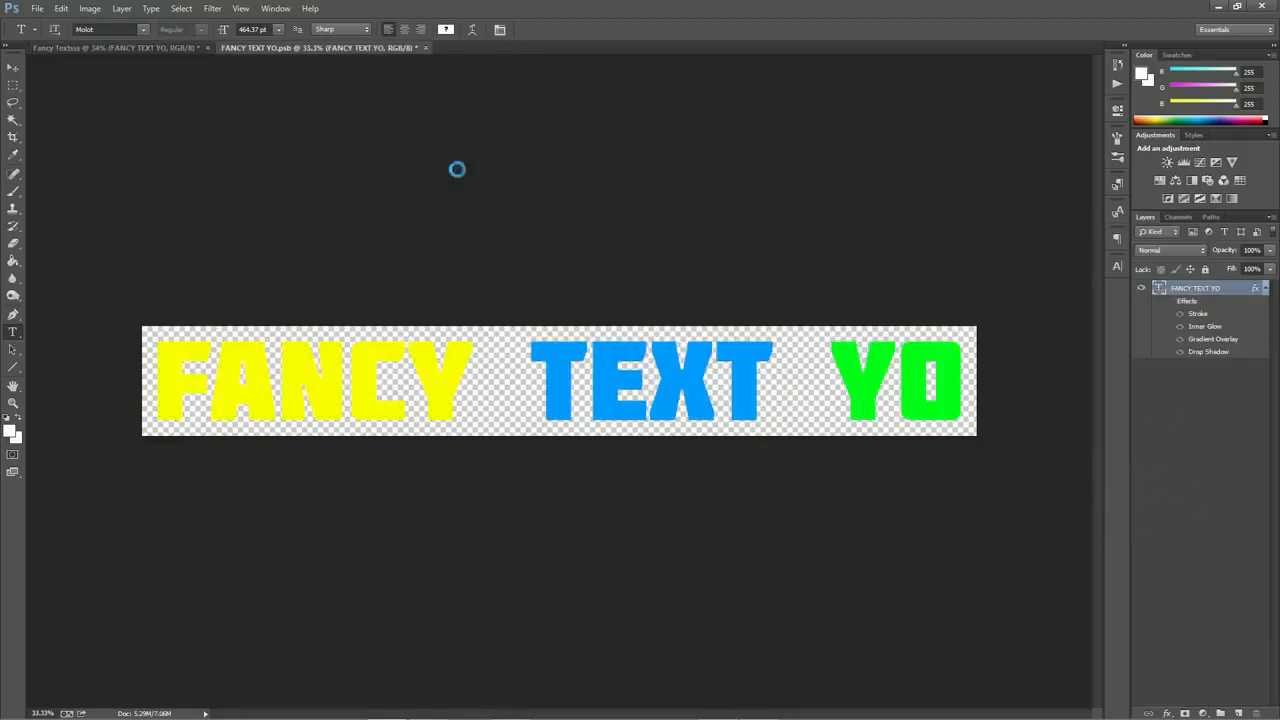
click(173, 48)
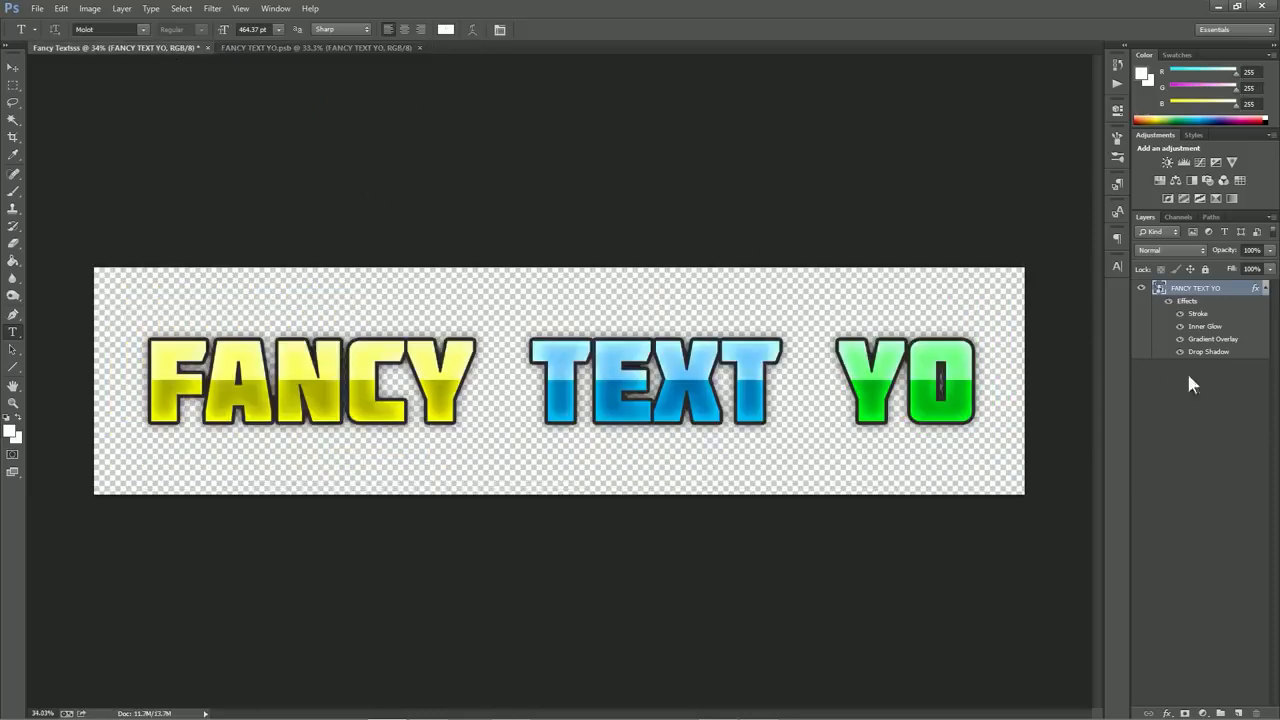
click(1248, 438)
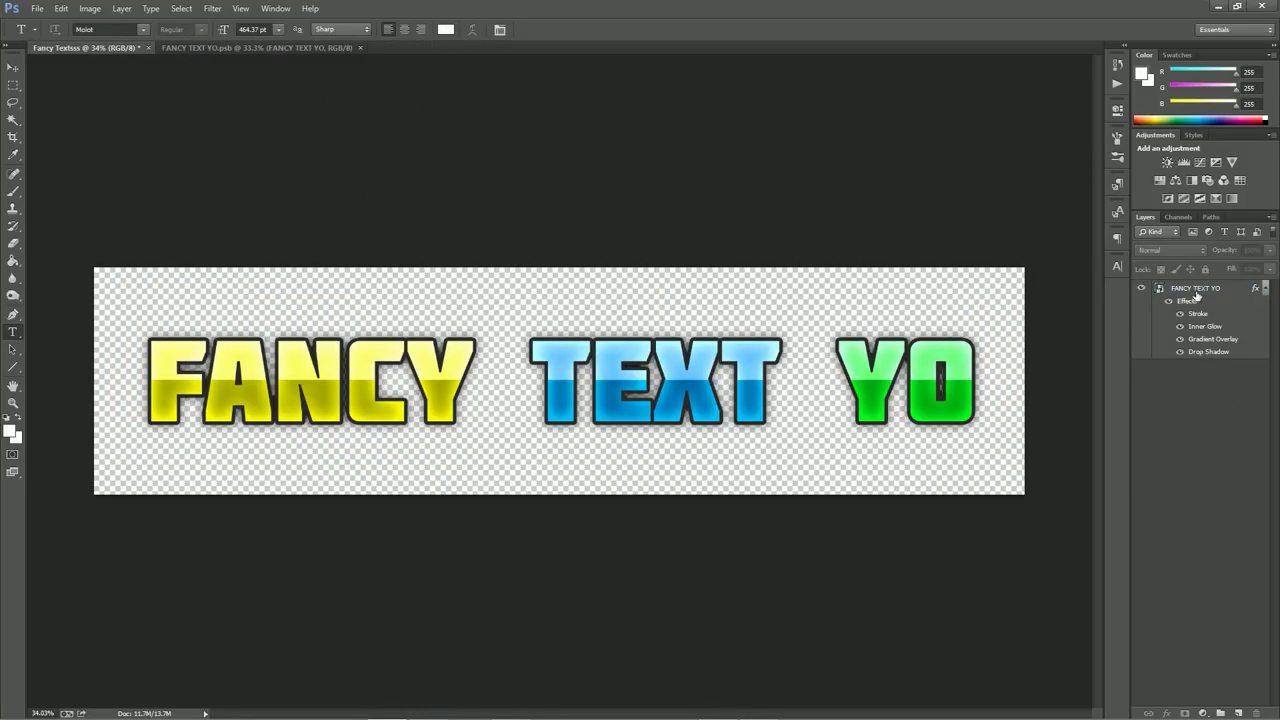
Duplicate the FANCY TEXT YO text layer inside the smart object's contents, then hide the original and collapse its effects list
click(304, 46)
scroll(735, 346, up, 2)
scroll(724, 346, down, 3)
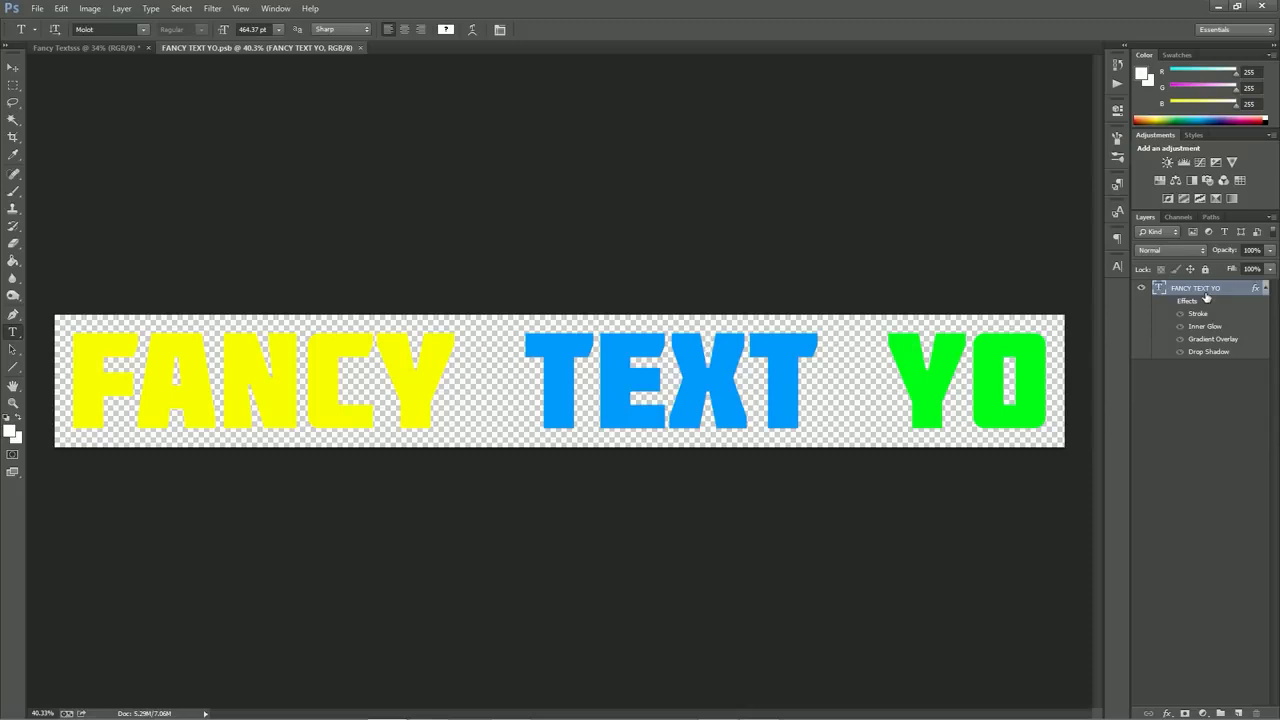
key(Return)
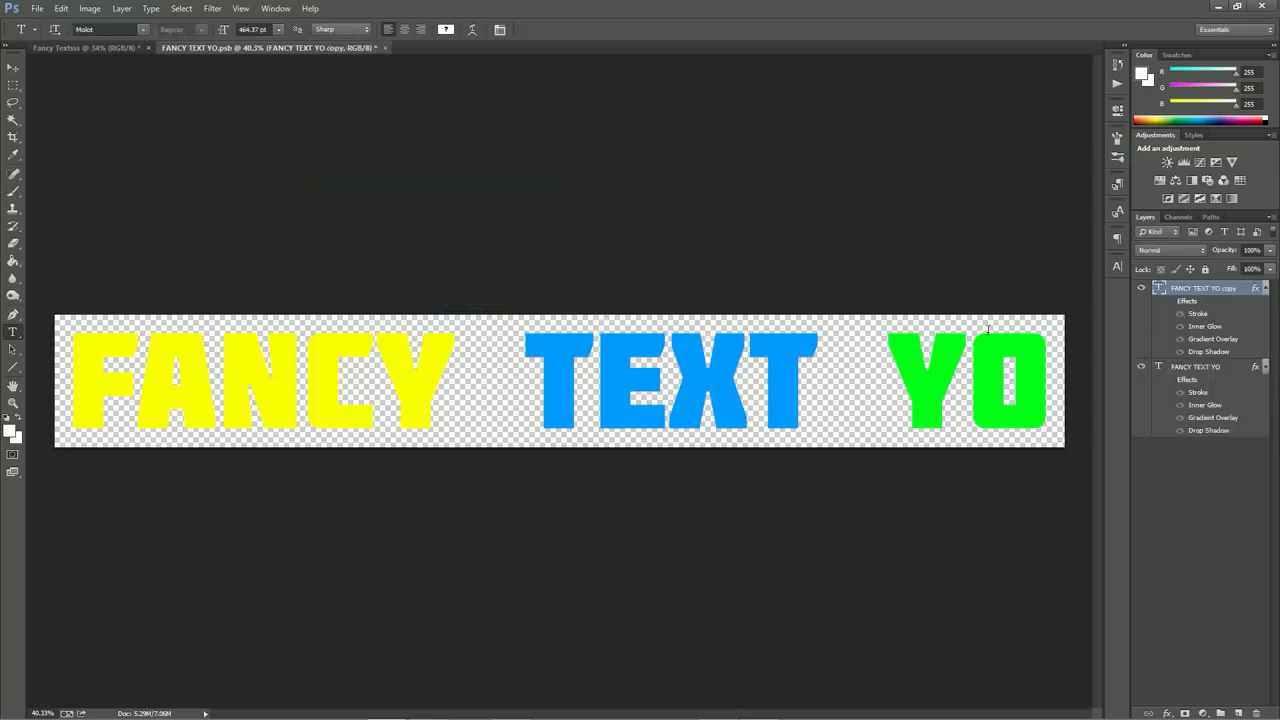
click(1198, 368)
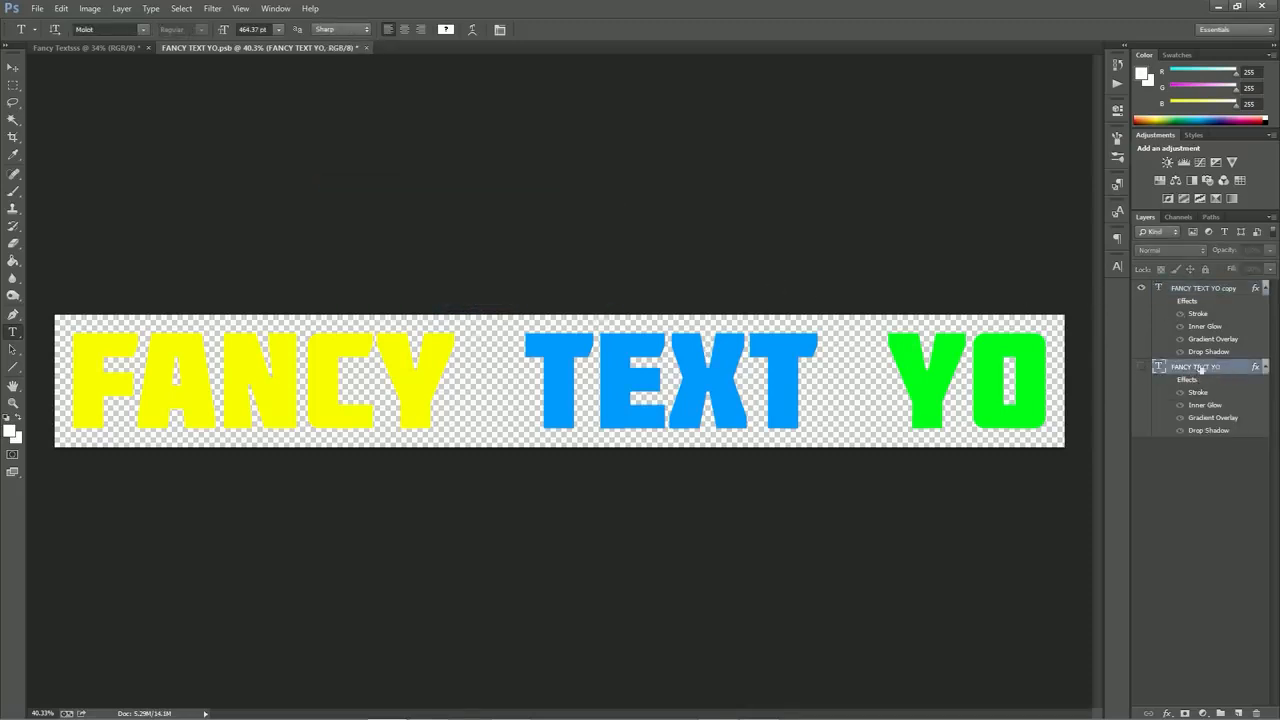
click(1263, 370)
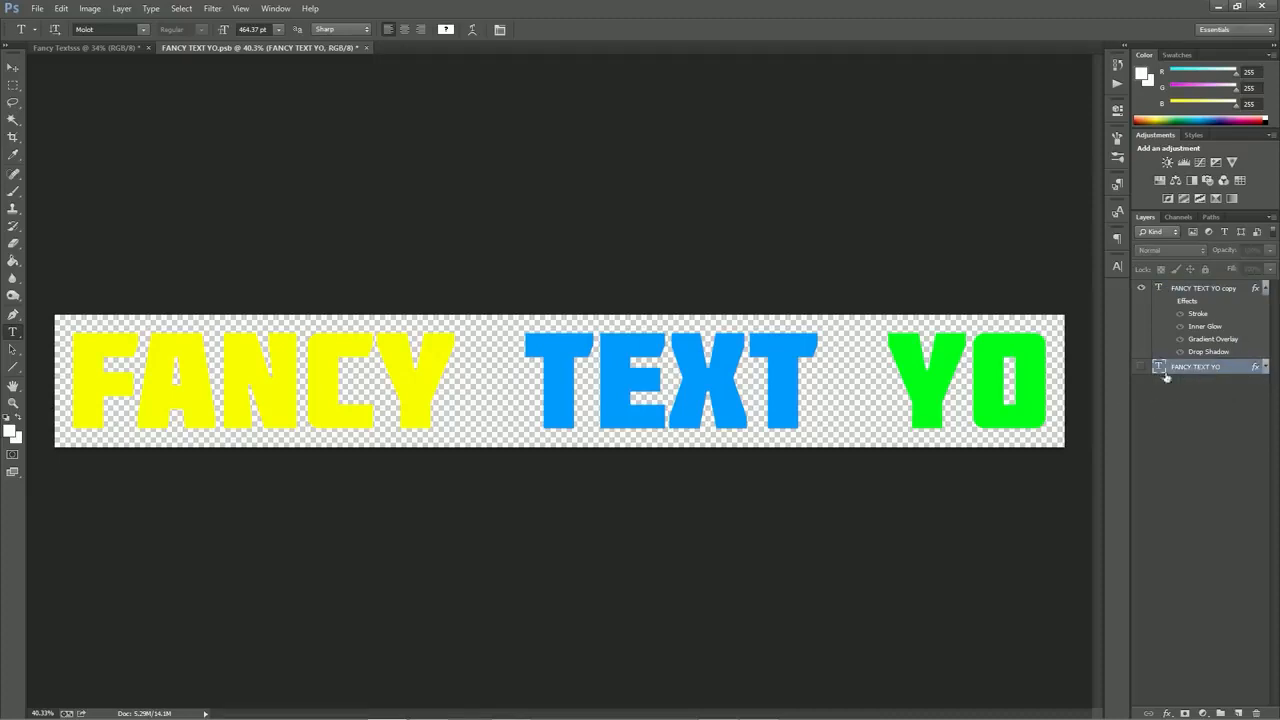
Rasterize the type of the FANCY TEXT YO copy layer
click(1204, 289)
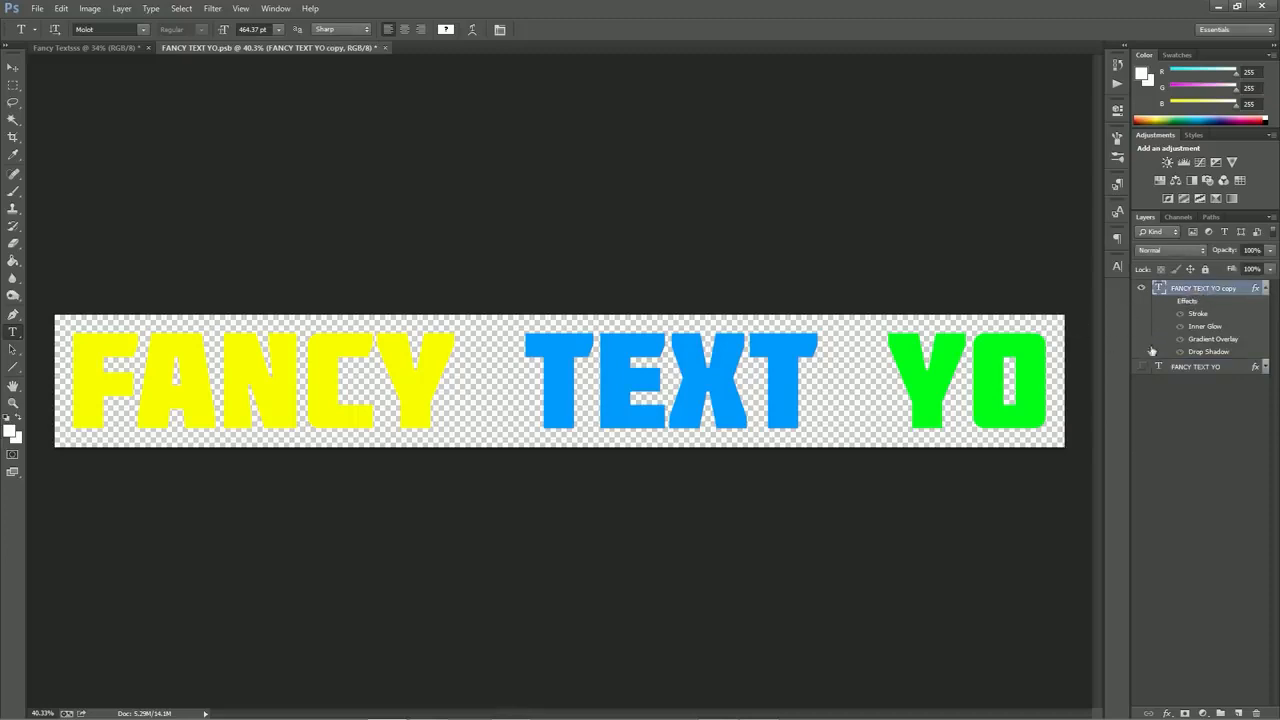
right_click(1202, 287)
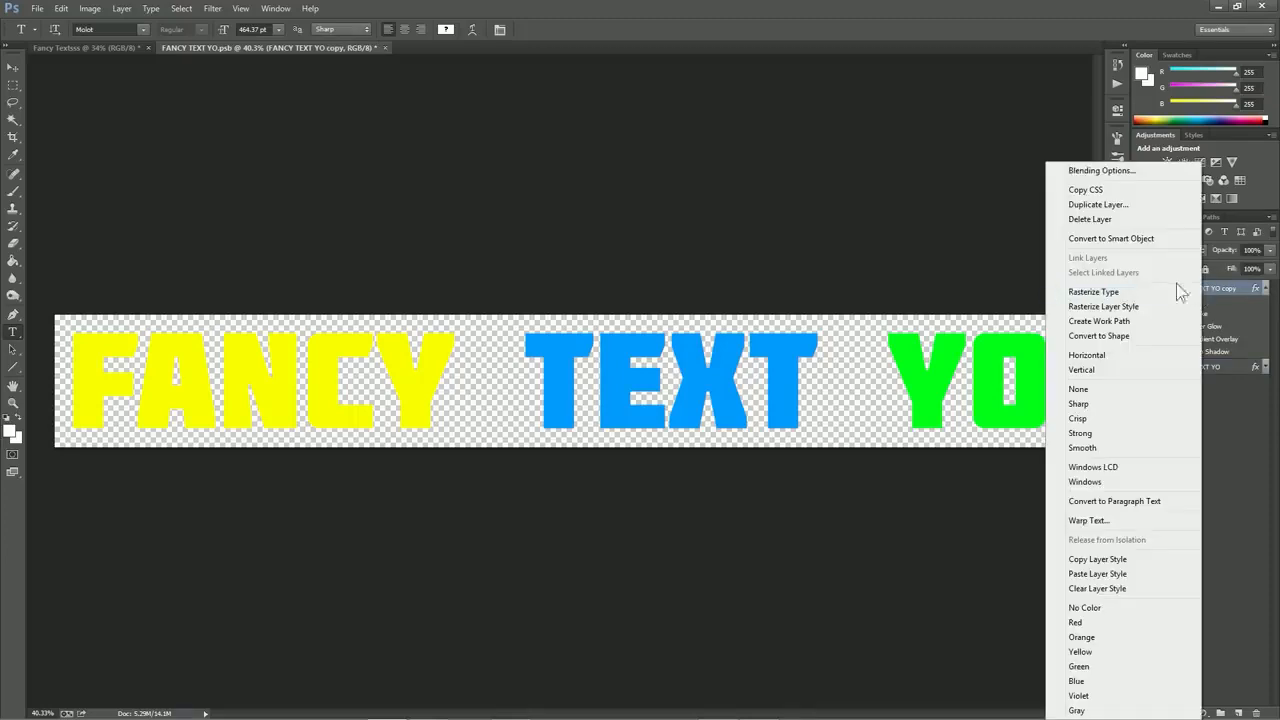
click(1124, 296)
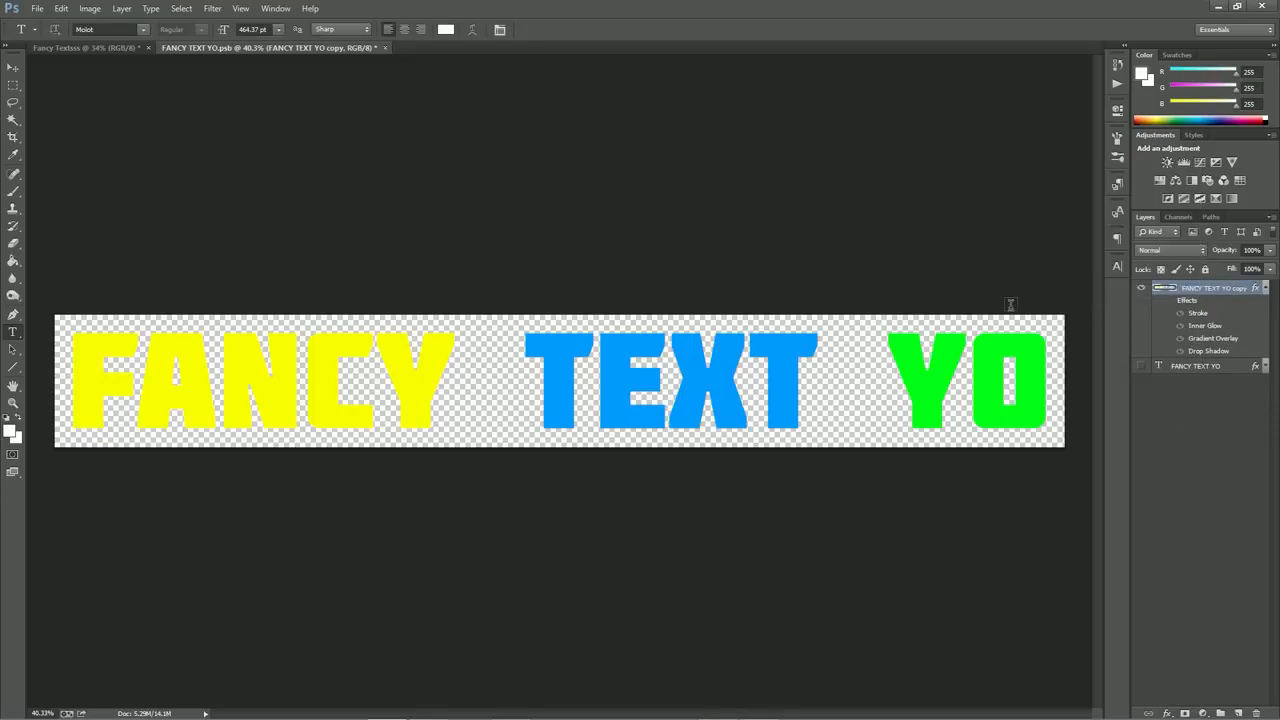
scroll(1010, 354, up, 5)
drag(926, 396, 1075, 352)
drag(474, 376, 904, 359)
drag(80, 284, 234, 289)
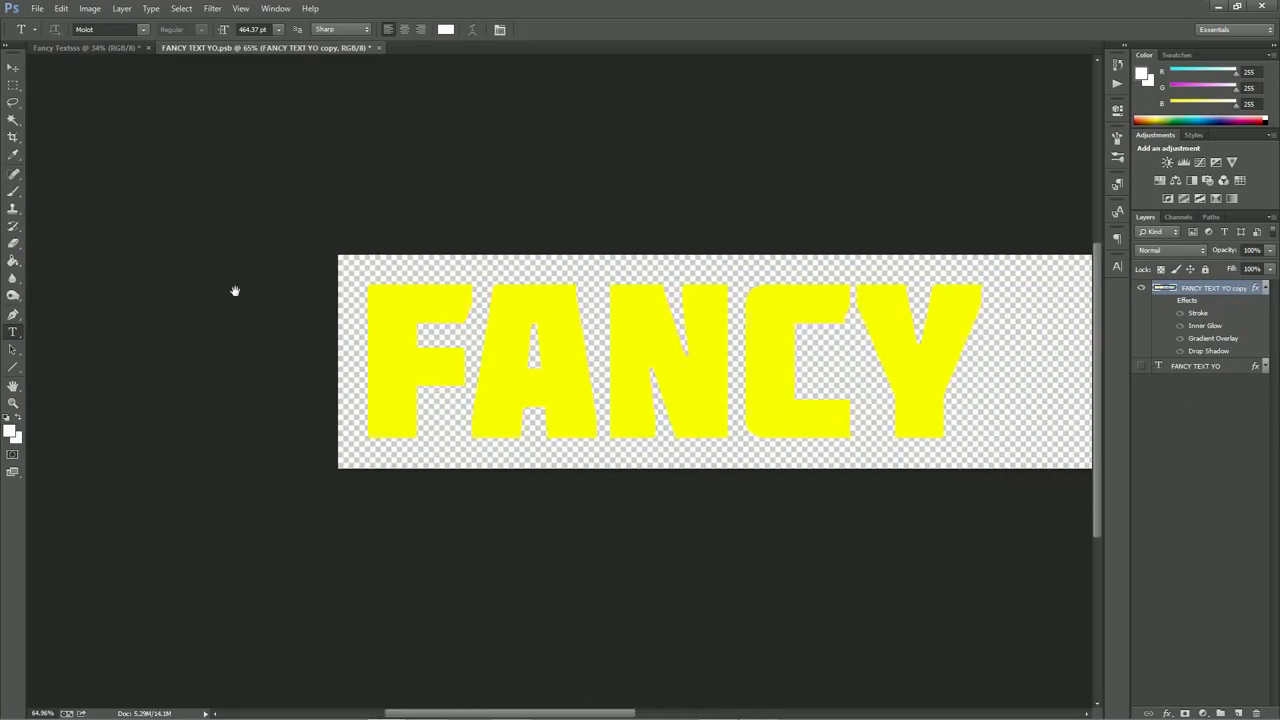
click(13, 85)
drag(326, 261, 455, 456)
click(430, 405)
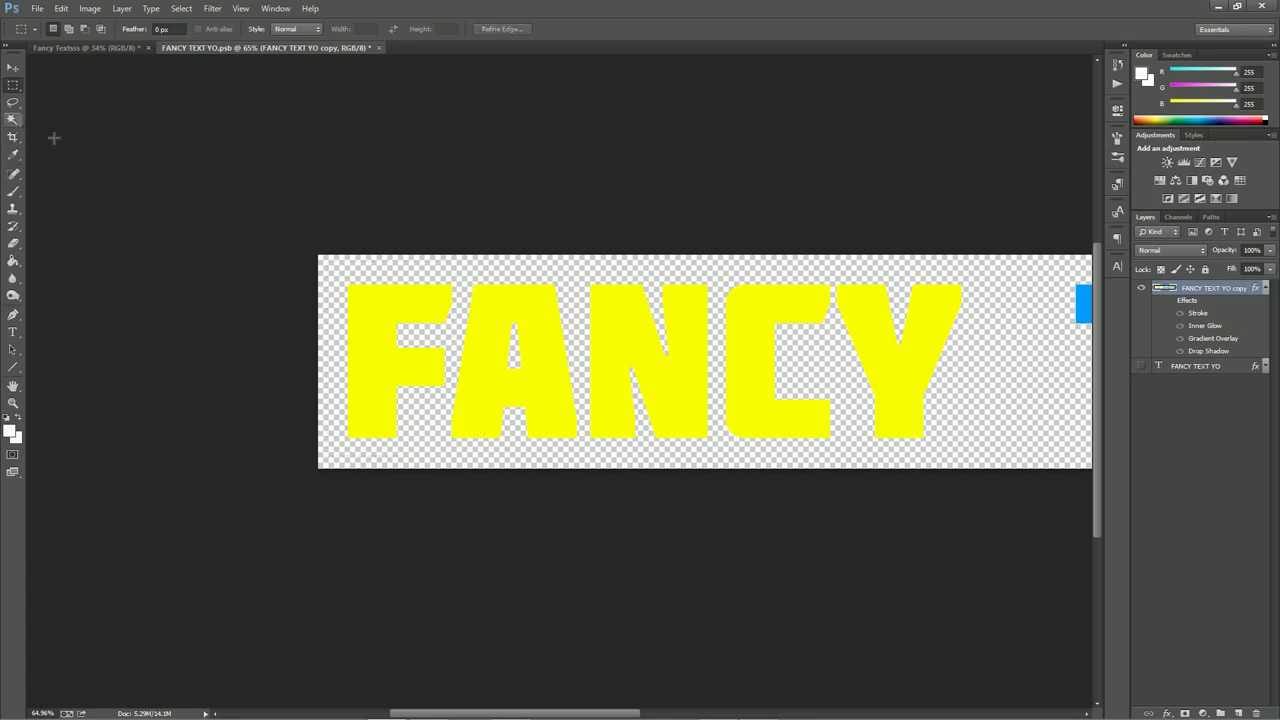
Lasso the letter F of FANCY on the rasterized copy and rotate it slightly counterclockwise with Free Transform
click(13, 102)
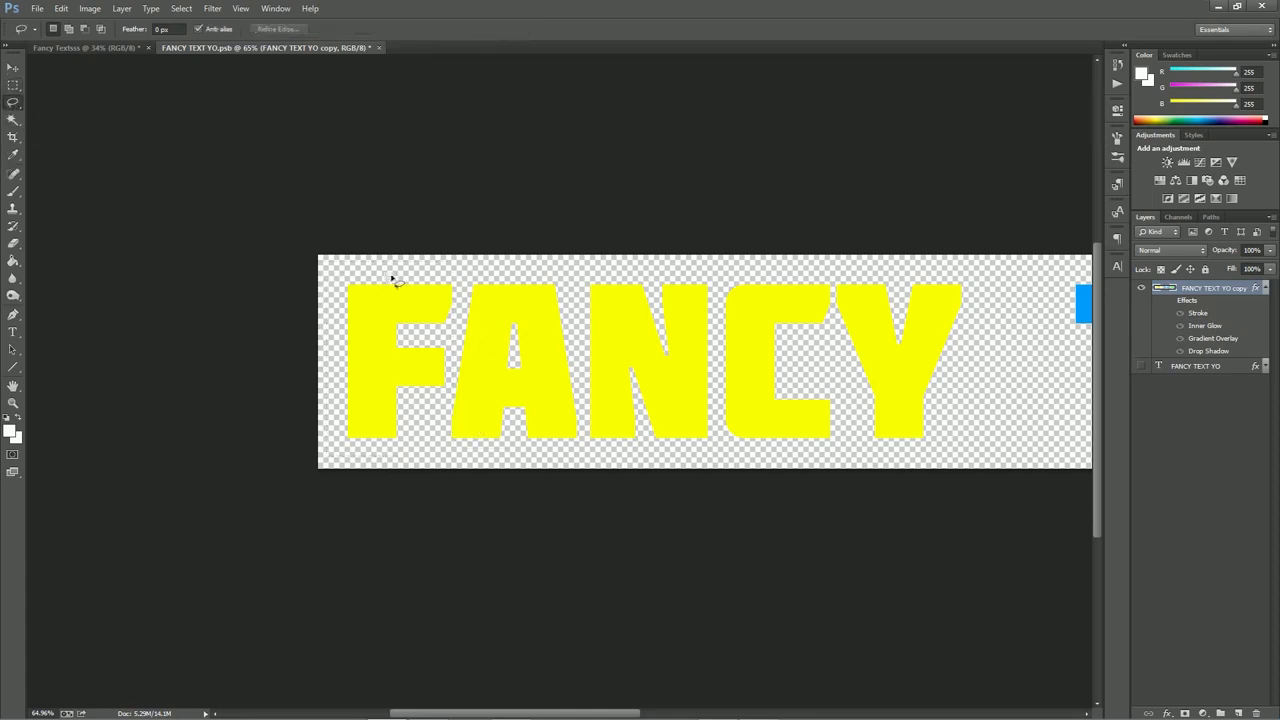
drag(380, 277, 457, 275)
mouse_move(329, 272)
mouse_down()
mouse_move(470, 284)
mouse_move(436, 440)
mouse_move(386, 462)
mouse_move(340, 448)
mouse_move(331, 423)
mouse_up()
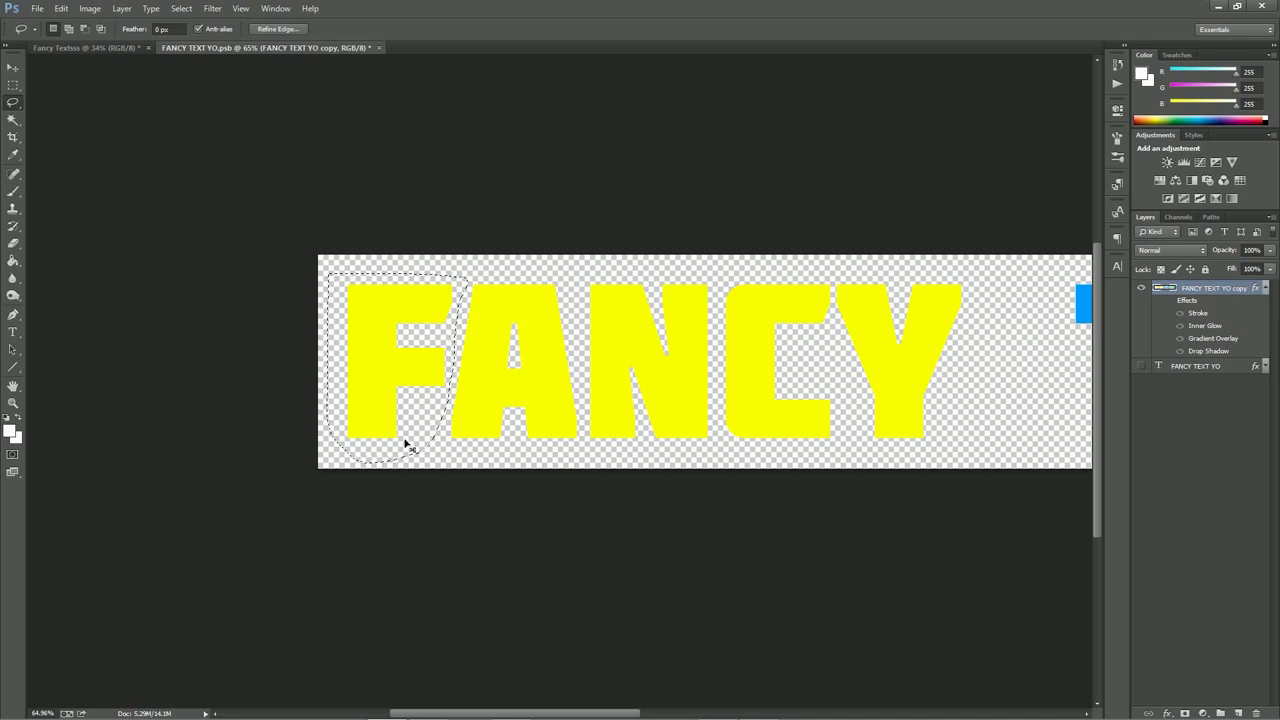
key(ctrl+t)
drag(444, 400, 506, 409)
key(ctrl+z)
key(Return)
drag(691, 403, 612, 387)
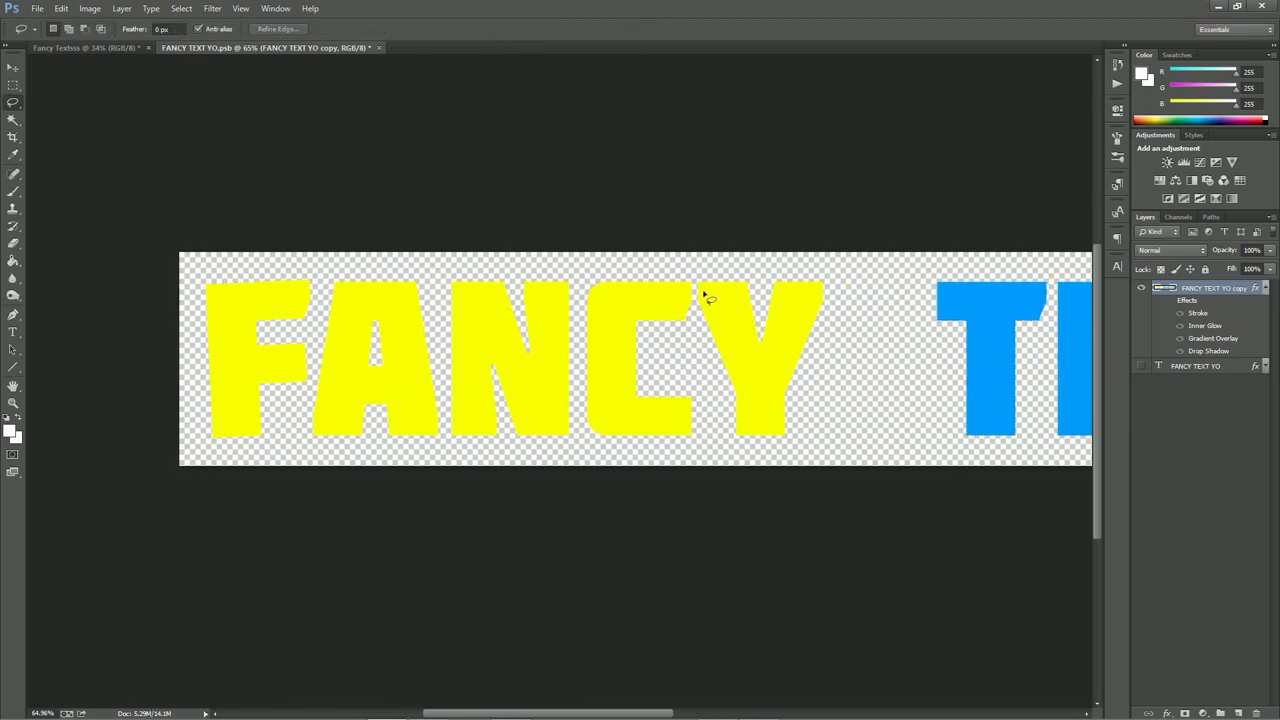
Lasso the N of FANCY, rotate it about 8.4° clockwise, shift it slightly down and deselect it
mouse_move(445, 270)
mouse_down()
mouse_move(452, 447)
mouse_move(495, 460)
mouse_move(576, 444)
mouse_move(587, 356)
mouse_move(576, 283)
mouse_move(529, 261)
mouse_move(447, 268)
mouse_up()
key(ctrl+t)
mouse_move(563, 378)
mouse_down()
mouse_move(563, 365)
mouse_move(548, 414)
mouse_up()
drag(654, 398, 649, 414)
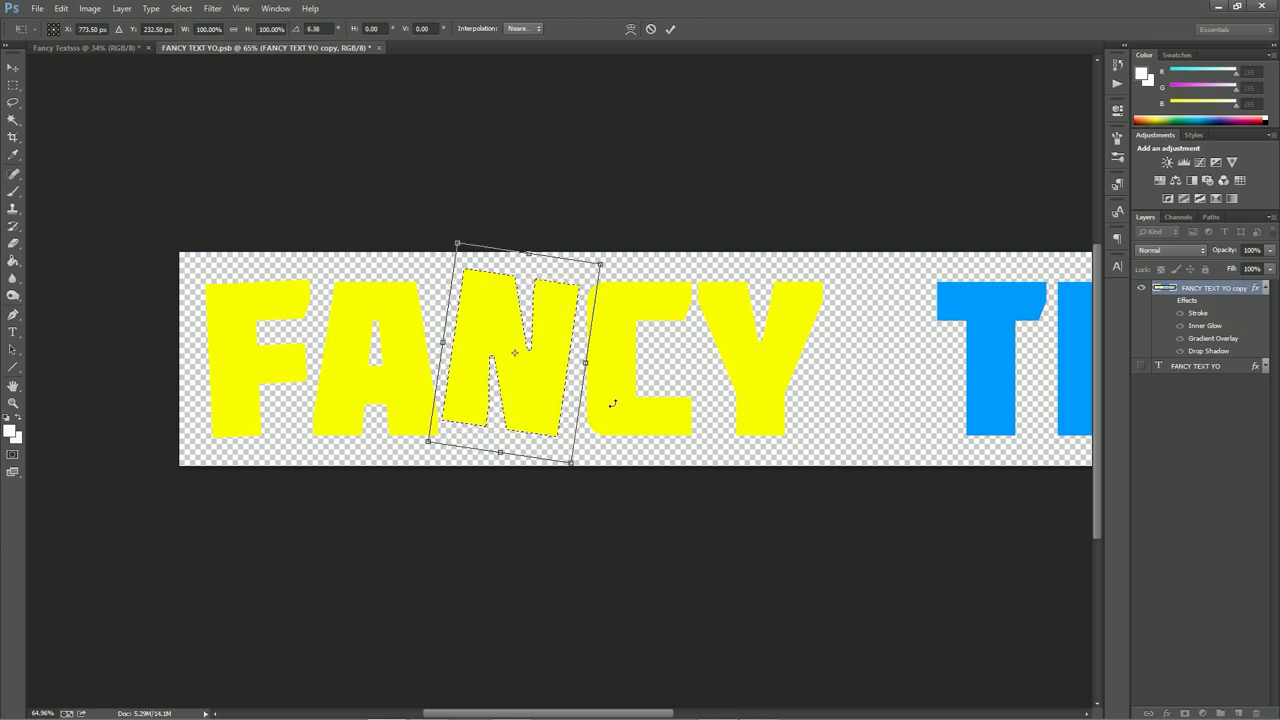
drag(541, 410, 546, 422)
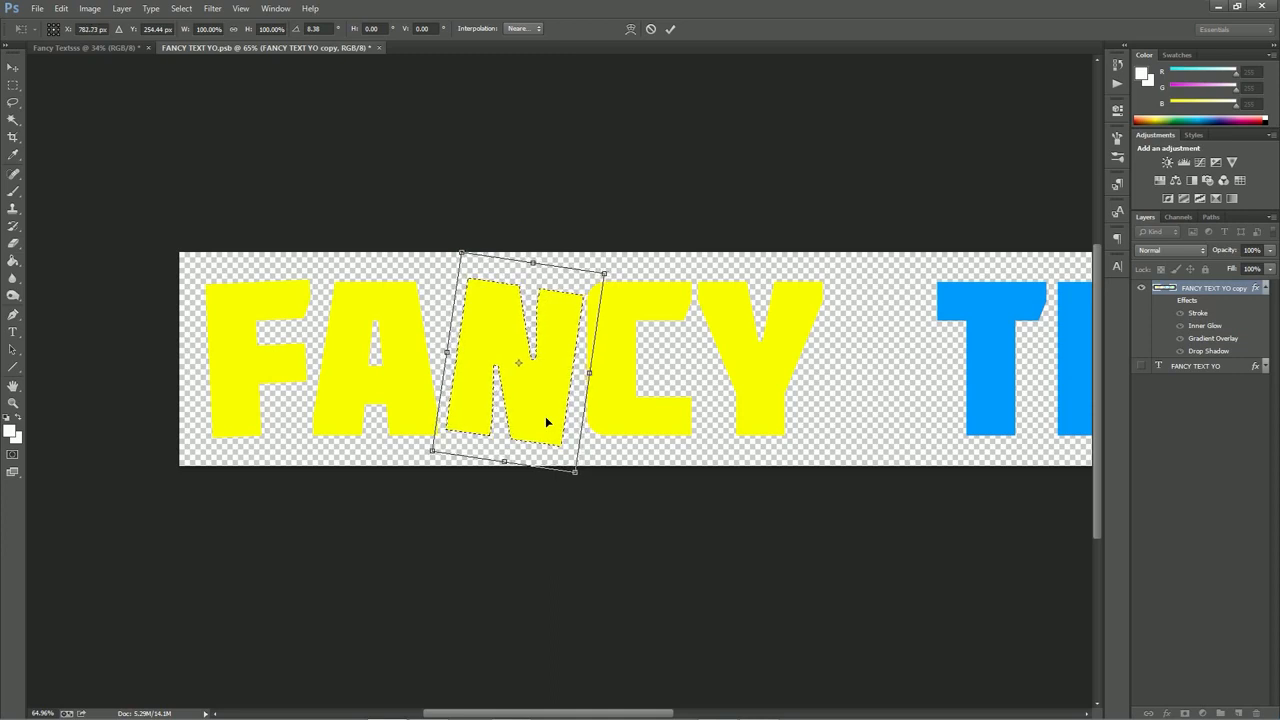
key(Return)
key(ctrl+d)
Lasso the E of TEXT, rotate it slightly counterclockwise with Free Transform and deselect it
scroll(600, 440, right, 10)
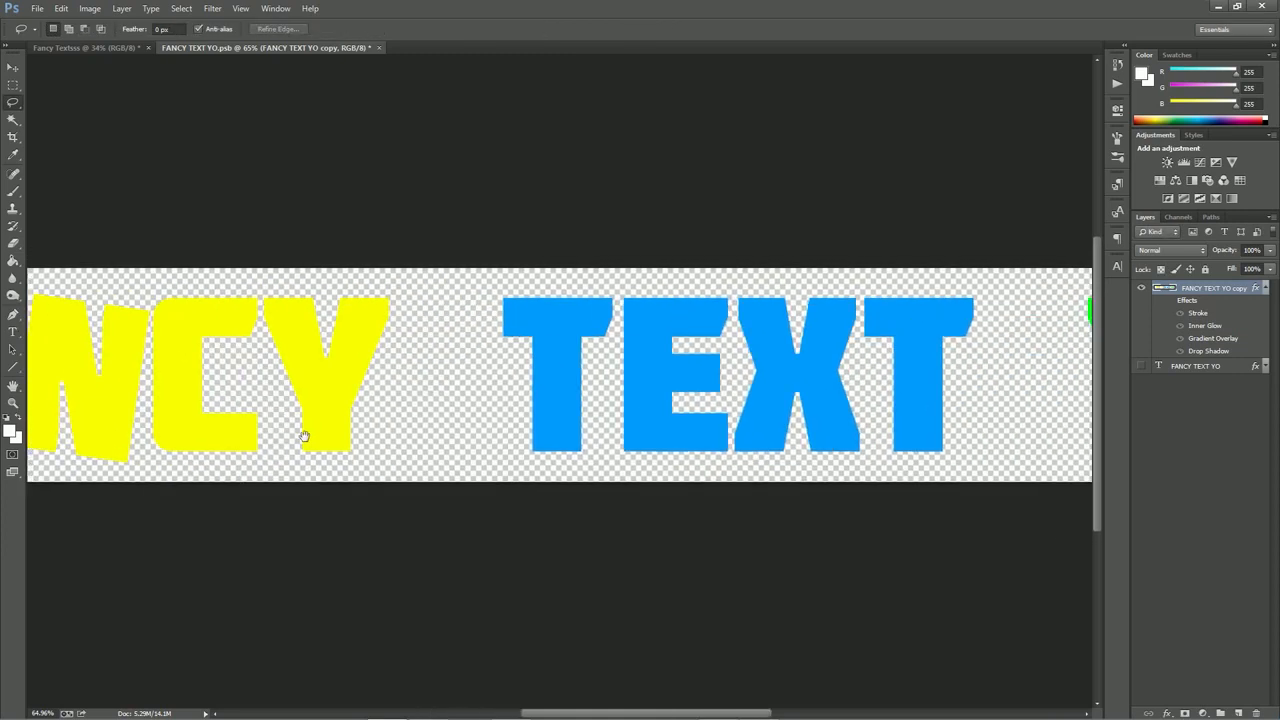
mouse_move(390, 302)
mouse_down()
mouse_move(384, 457)
mouse_move(415, 474)
mouse_move(498, 476)
mouse_move(515, 386)
mouse_move(501, 288)
mouse_move(398, 302)
mouse_up()
key(ctrl+t)
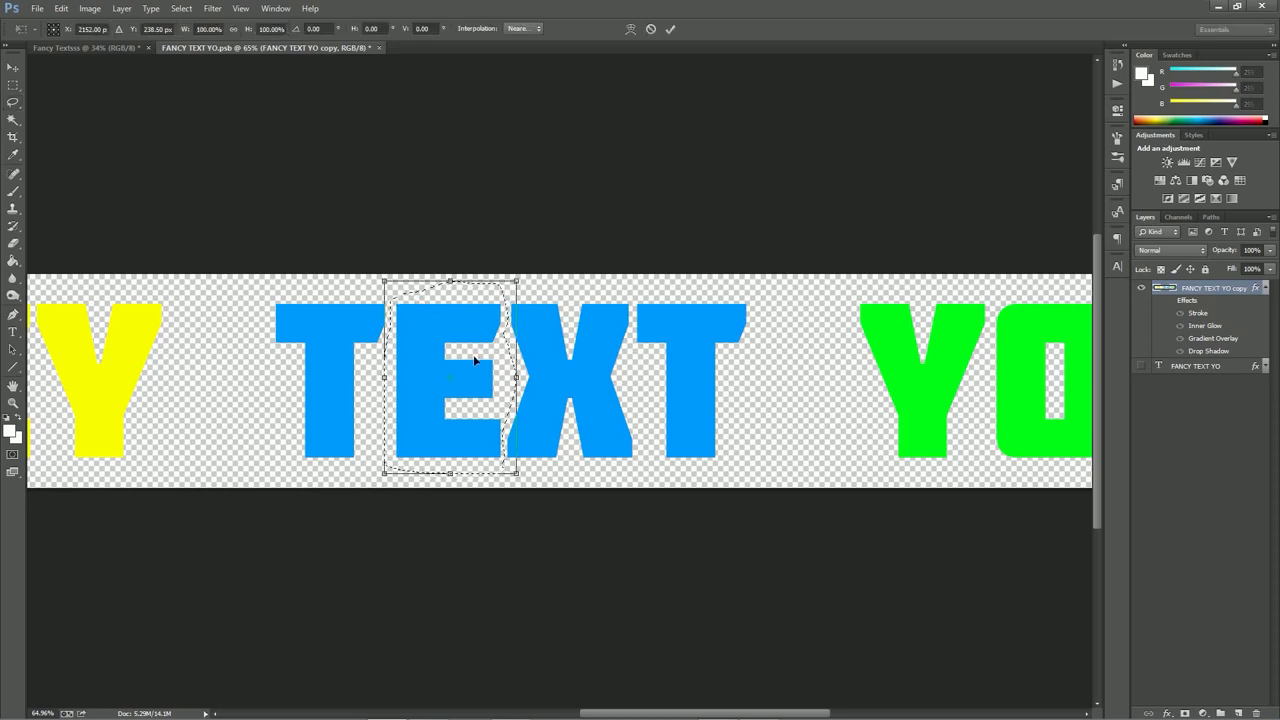
drag(551, 376, 550, 368)
key(Return)
key(ctrl+d)
Lasso the last T of TEXT, tilt it slightly clockwise, adjust its position and deselect it
mouse_move(633, 309)
mouse_down()
mouse_move(629, 365)
mouse_move(671, 475)
mouse_move(701, 479)
mouse_move(765, 441)
mouse_move(797, 371)
mouse_move(747, 284)
mouse_move(645, 292)
mouse_up()
key(ctrl+t)
drag(815, 312, 822, 324)
drag(754, 372, 746, 378)
key(Return)
key(ctrl+d)
scroll(756, 366, down, 5)
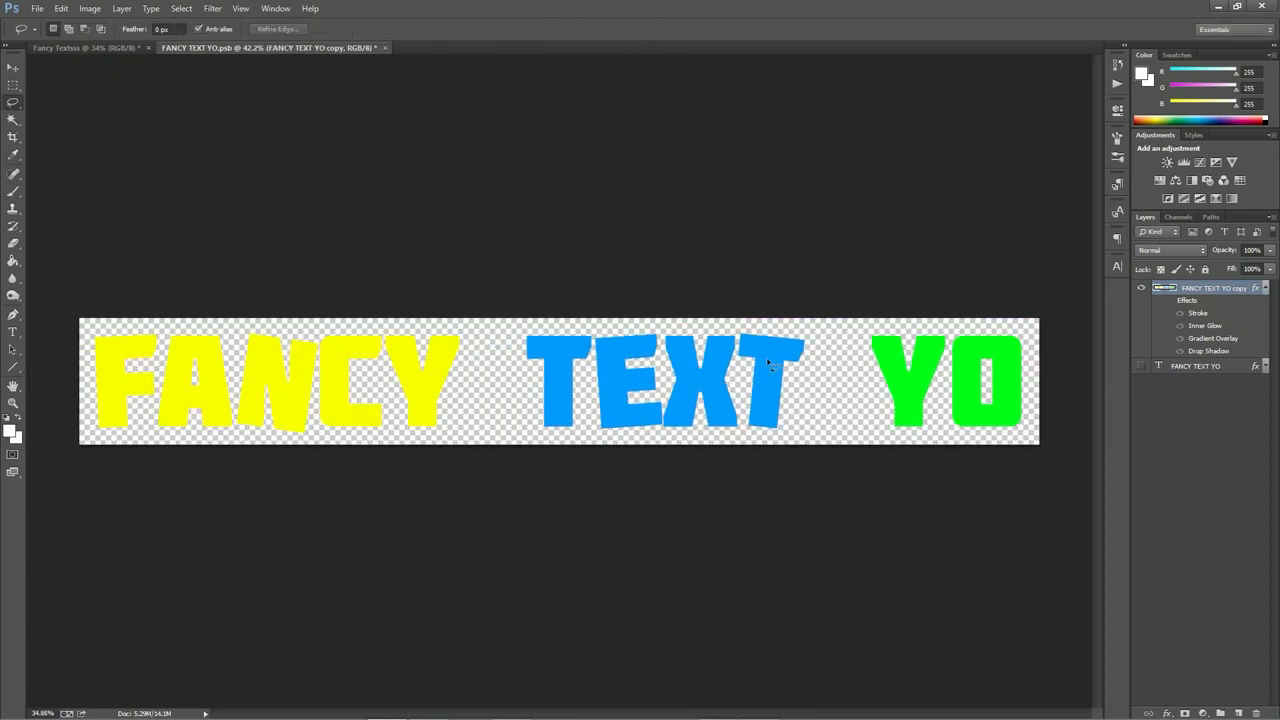
Lasso the O of YO, tilt it slightly clockwise, adjust its position and deselect it
scroll(866, 338, up, 4)
mouse_move(945, 346)
mouse_down()
mouse_move(625, 315)
mouse_move(454, 318)
mouse_up()
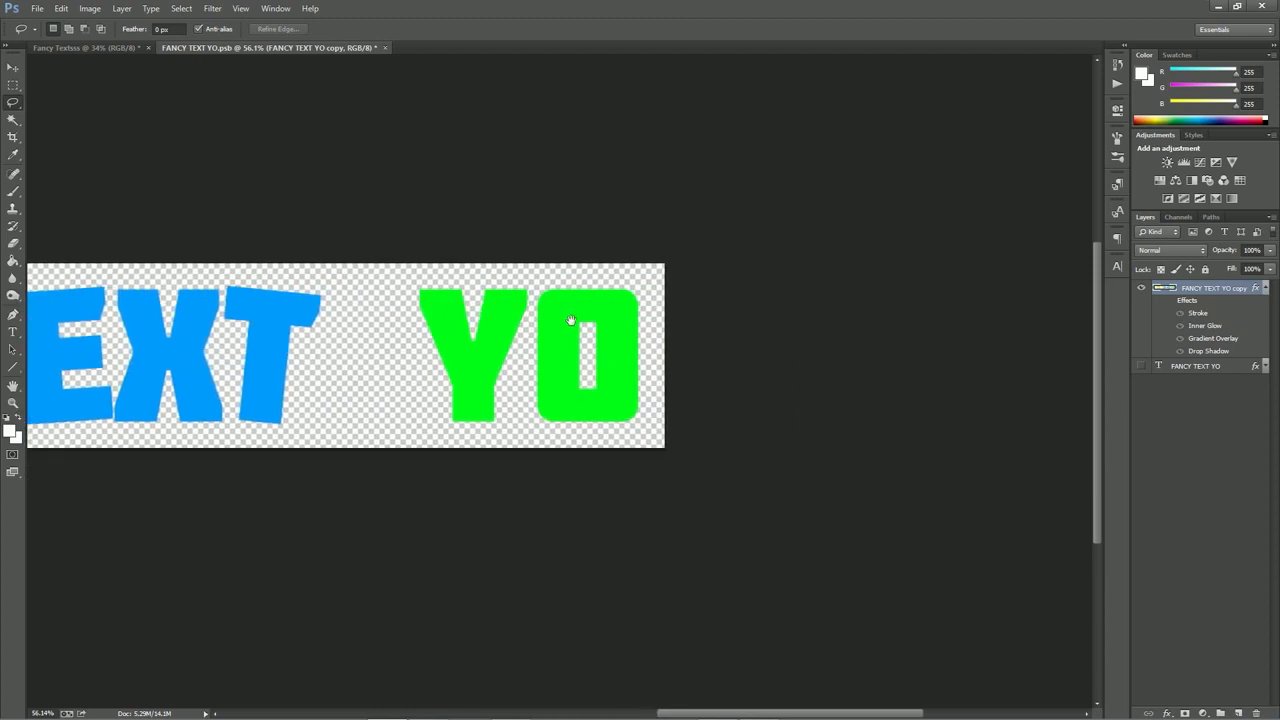
scroll(484, 335, up, 5)
mouse_move(474, 240)
mouse_down()
mouse_move(441, 450)
mouse_move(473, 576)
mouse_move(680, 549)
mouse_move(765, 476)
mouse_move(715, 288)
mouse_move(571, 238)
mouse_move(466, 270)
mouse_move(434, 411)
mouse_move(431, 506)
mouse_move(507, 593)
mouse_move(745, 609)
mouse_move(813, 504)
mouse_move(818, 362)
mouse_move(775, 266)
mouse_move(704, 232)
mouse_move(488, 242)
mouse_up()
key(ctrl+t)
drag(786, 284, 795, 292)
drag(649, 344, 645, 338)
drag(886, 320, 887, 331)
key(Return)
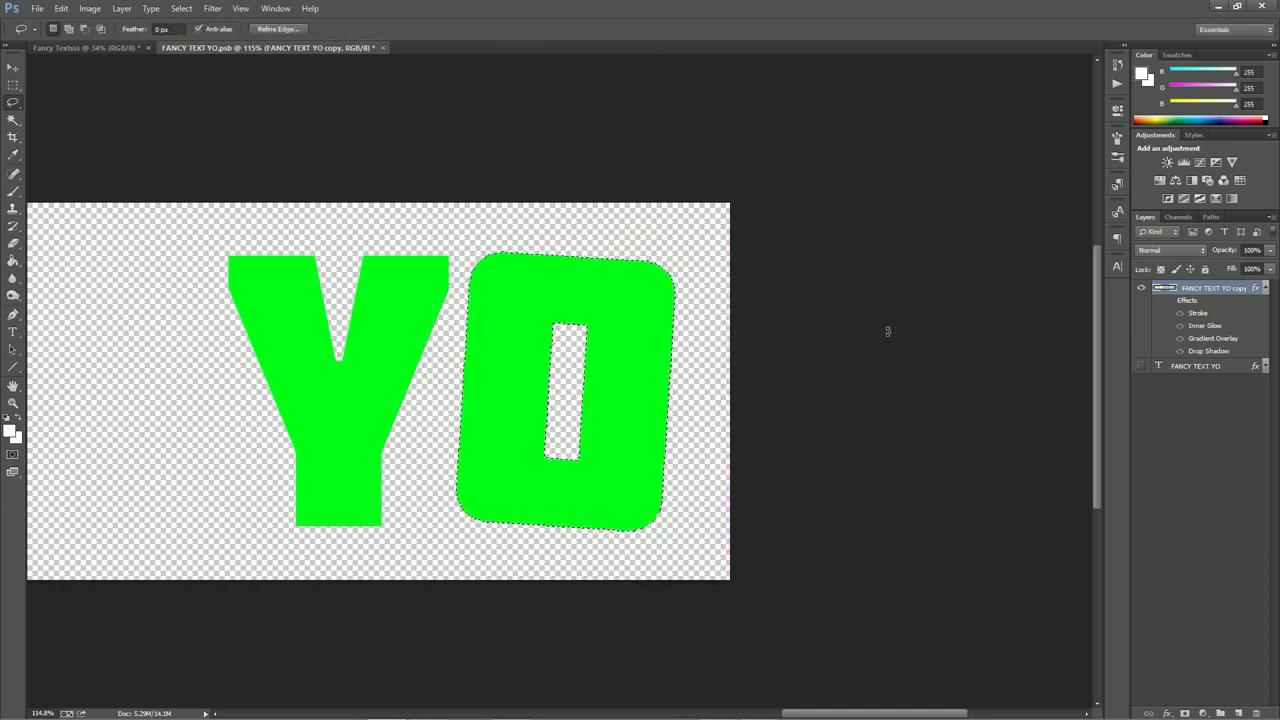
alt+scroll(680, 386, down, 3)
alt+scroll(612, 370, down, 1)
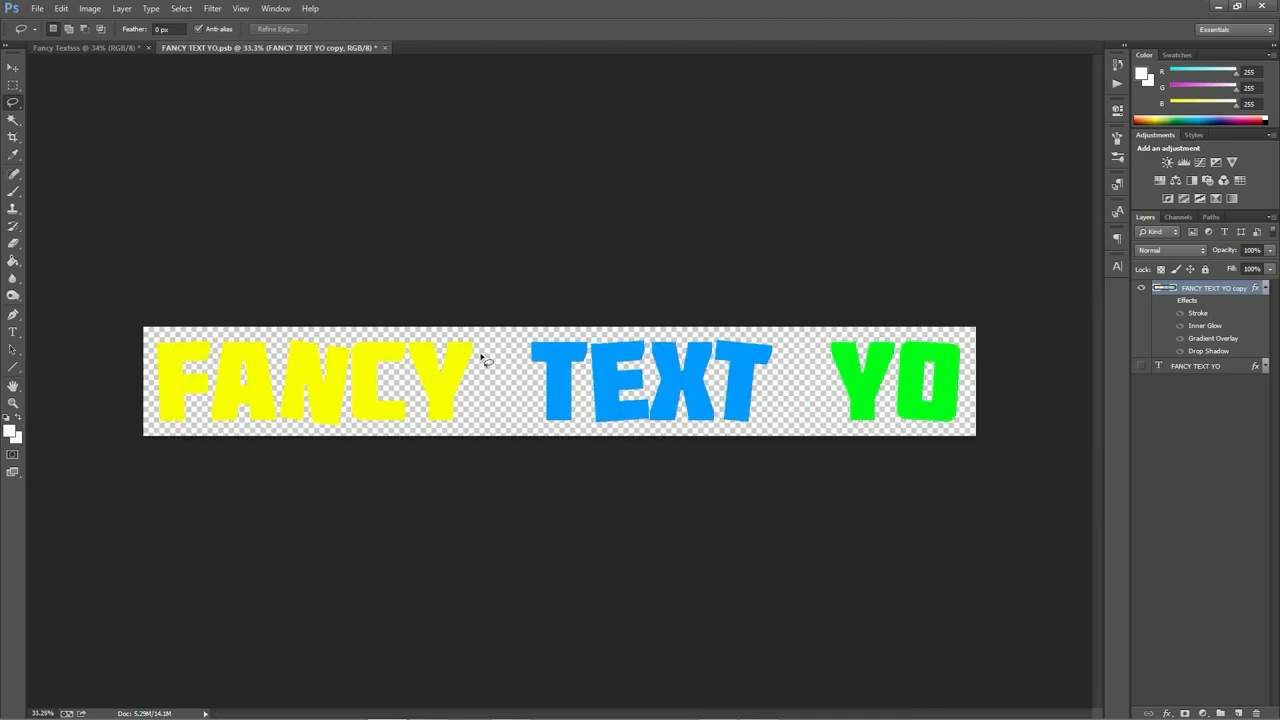
Paint a white brush stroke down the stem of the first T of TEXT on the rasterized layer
alt+scroll(565, 355, down, 1)
alt+scroll(565, 355, up, 3)
alt+scroll(565, 355, down, 3)
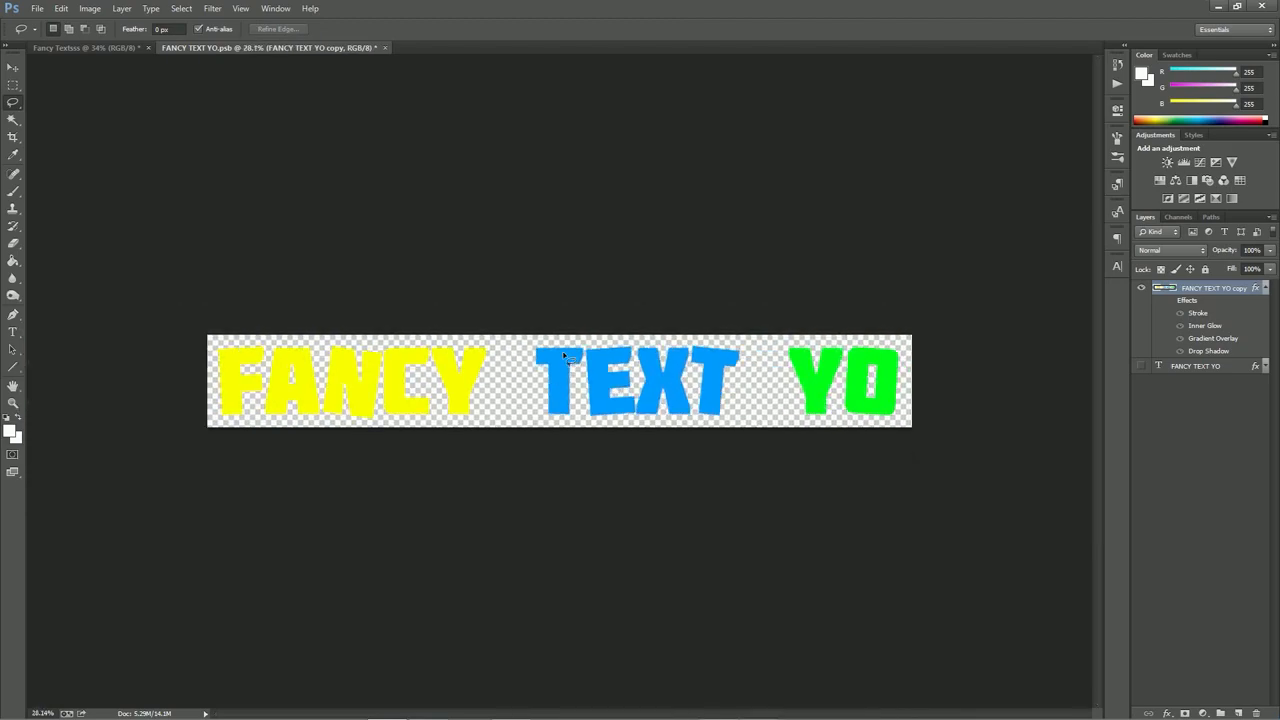
alt+scroll(567, 357, up, 2)
alt+scroll(602, 368, up, 3)
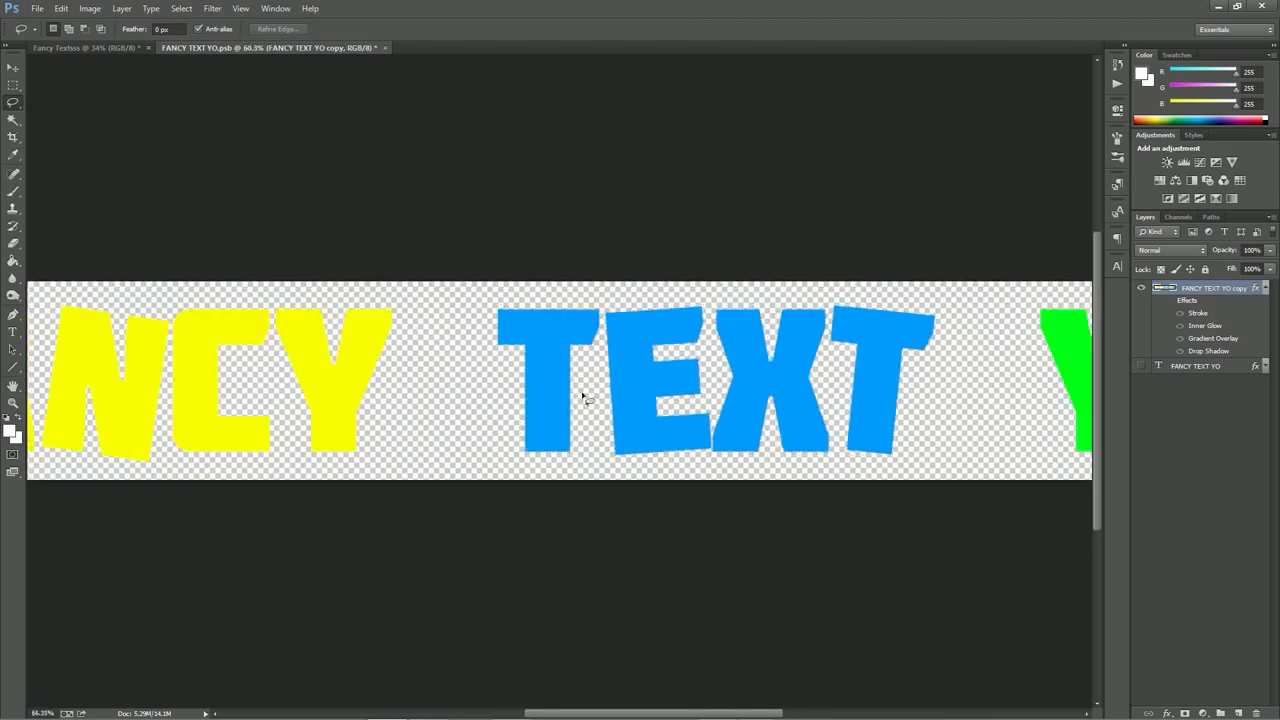
key(b)
mouse_move(530, 357)
mouse_down()
mouse_move(545, 458)
mouse_move(543, 443)
mouse_up()
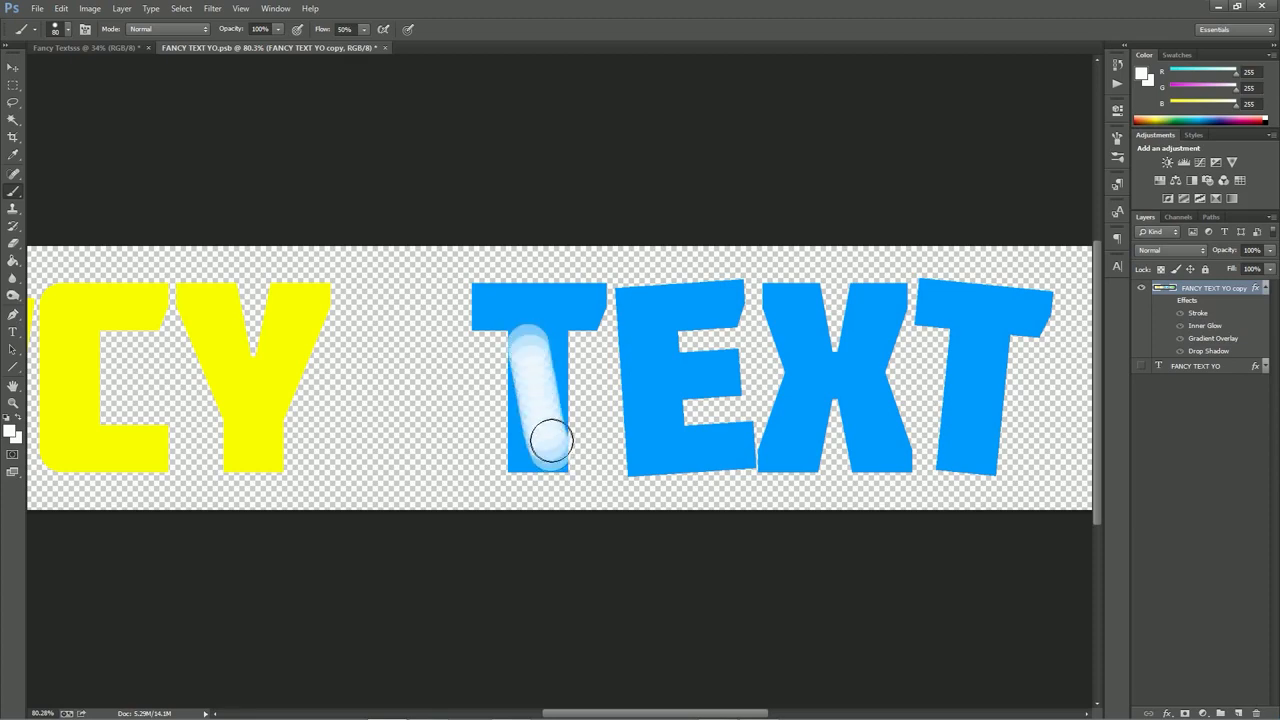
Save the smart object's contents with the white brush stroke and view the result in the parent document
alt+scroll(581, 386, down, 2)
alt+scroll(630, 412, down, 1)
alt+scroll(638, 418, up, 2)
alt+scroll(642, 422, down, 2)
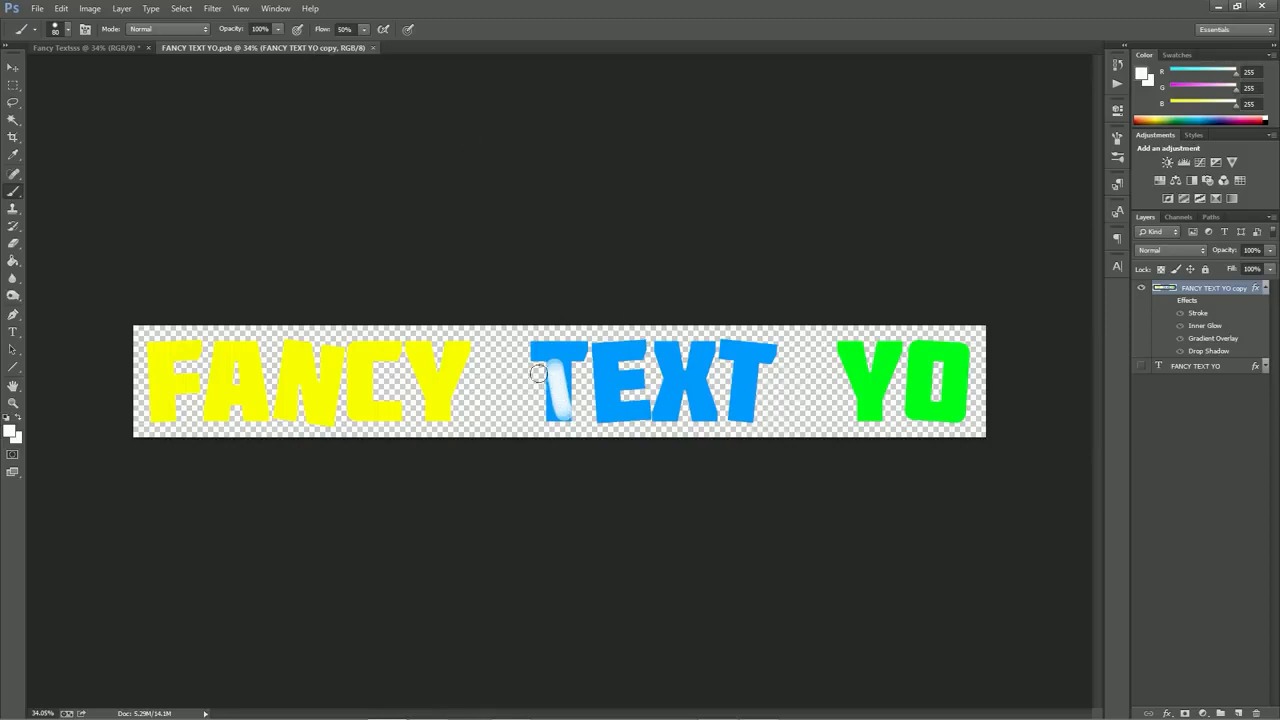
click(127, 50)
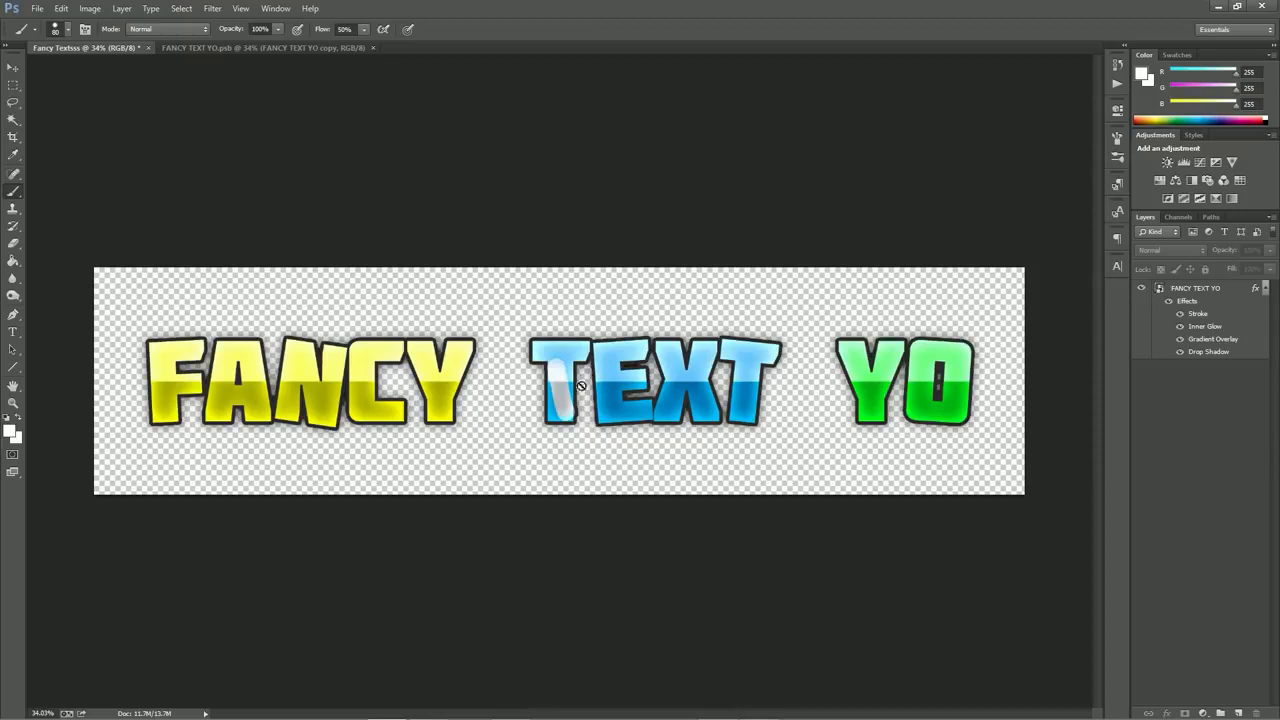
Undo the white brush stroke in the smart object's contents, save them and inspect the tilted lettering in the parent document
click(310, 46)
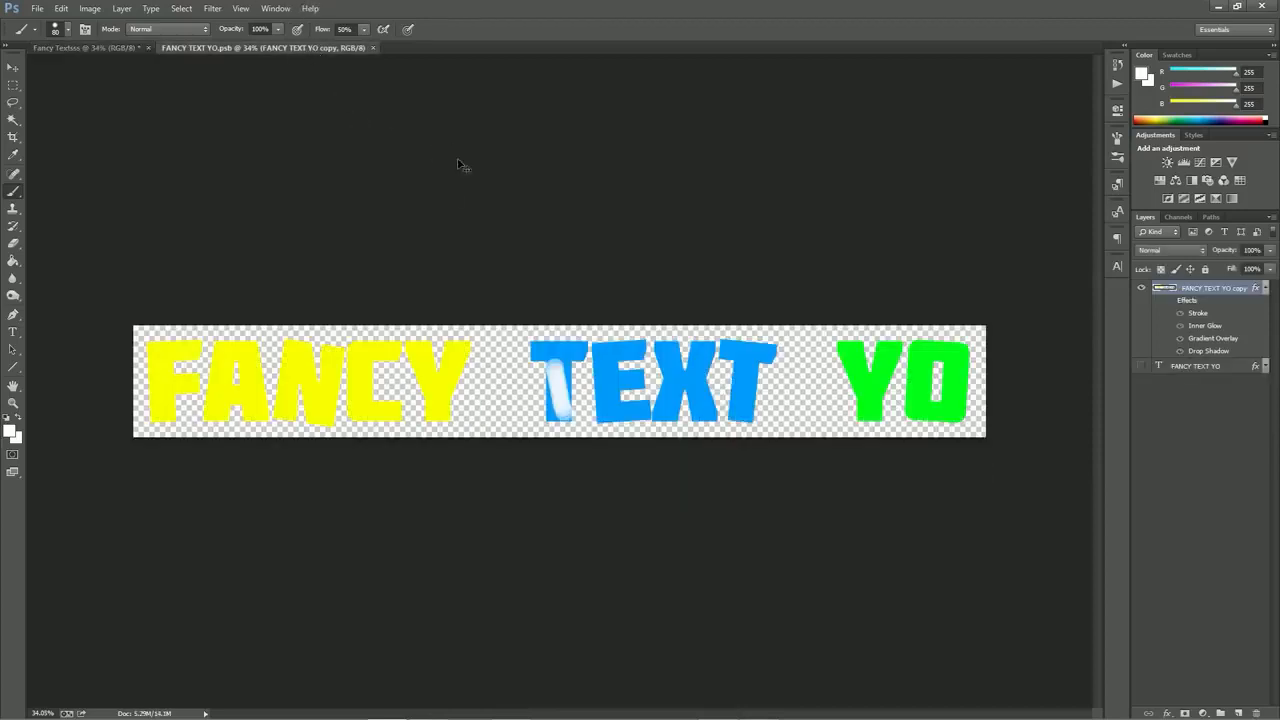
click(106, 45)
scroll(620, 346, down, 2)
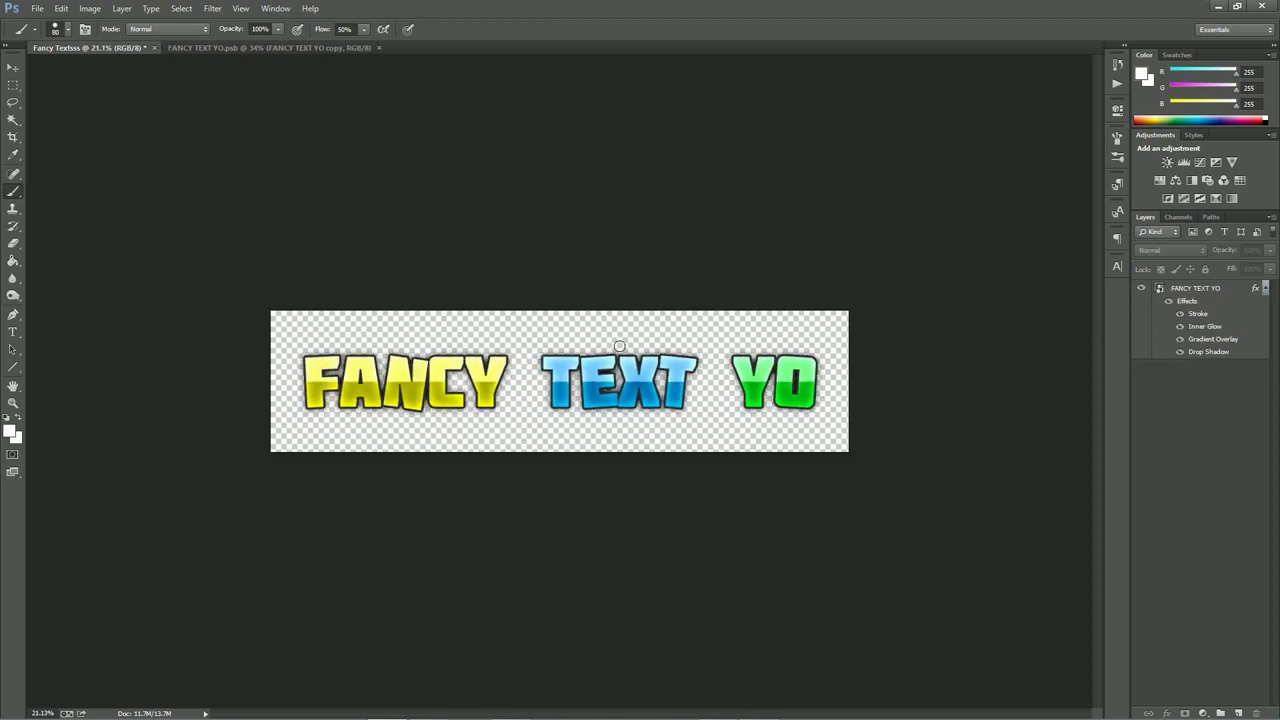
scroll(620, 346, up, 3)
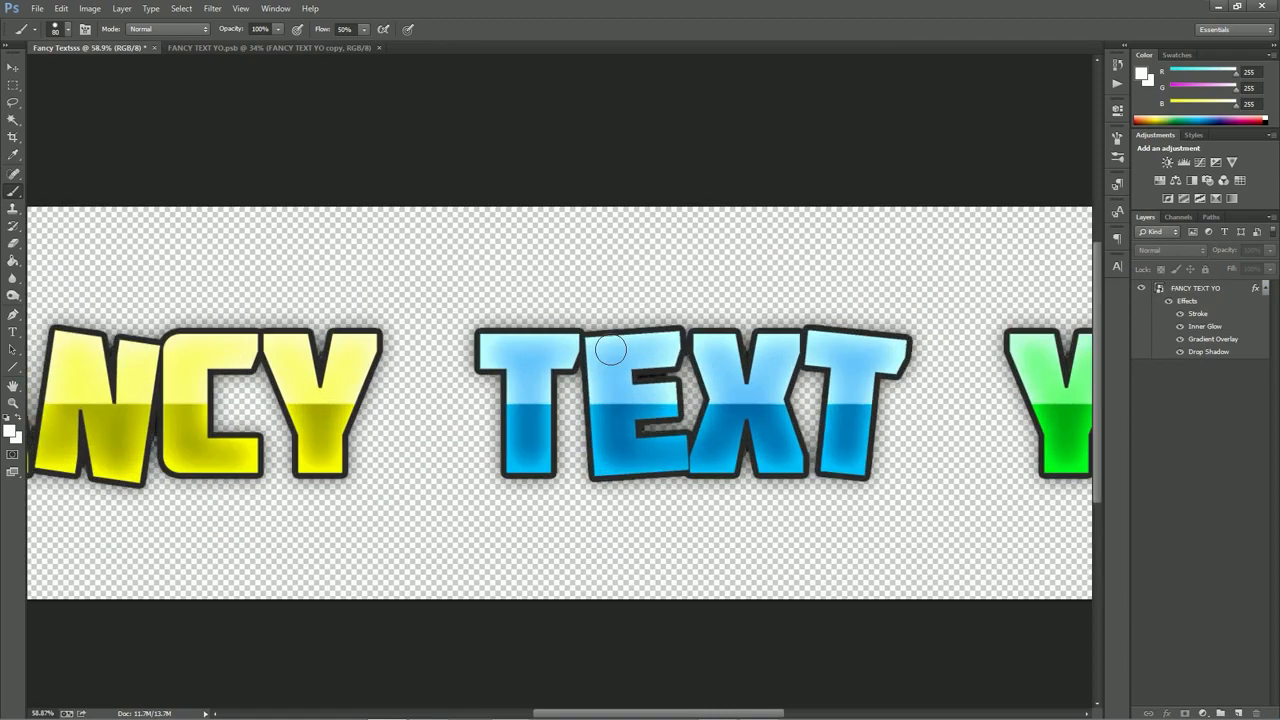
scroll(606, 355, down, 1)
scroll(604, 361, up, 1)
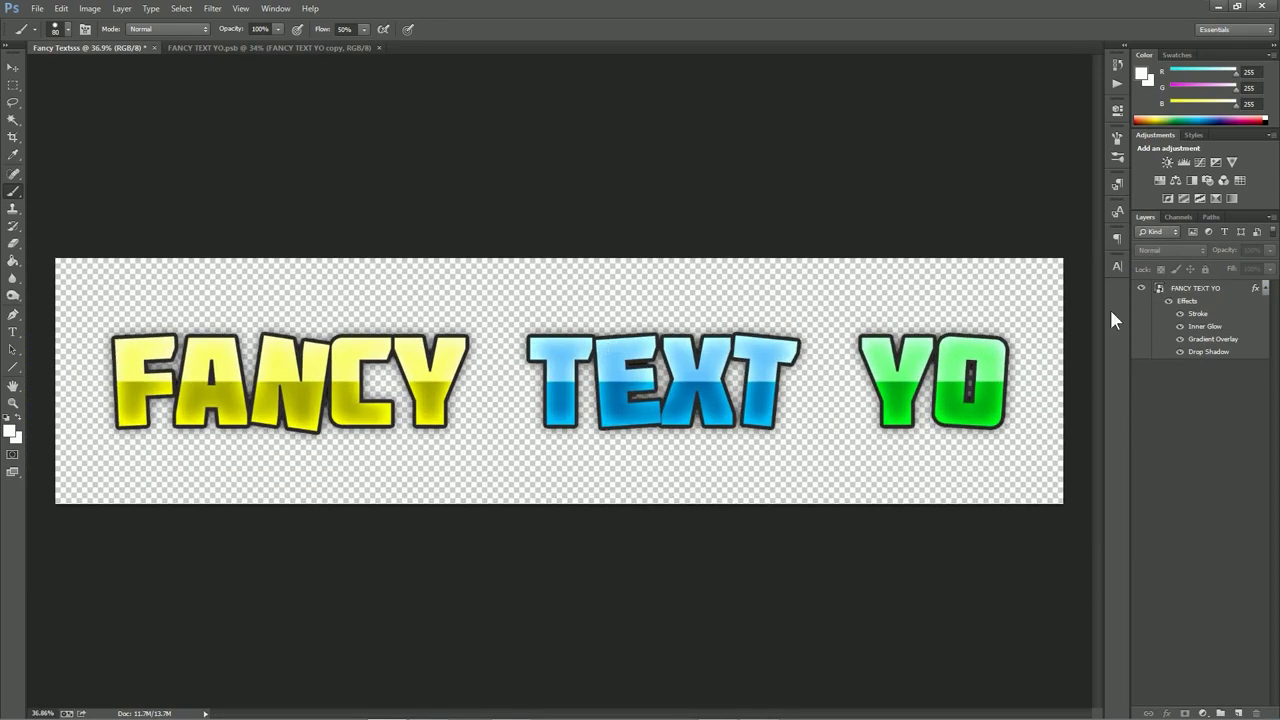
scroll(734, 307, down, 3)
scroll(706, 307, up, 1)
scroll(706, 307, up, 3)
Lower the Inner Glow opacity in the FANCY TEXT YO smart object's layer style
double_click(1244, 292)
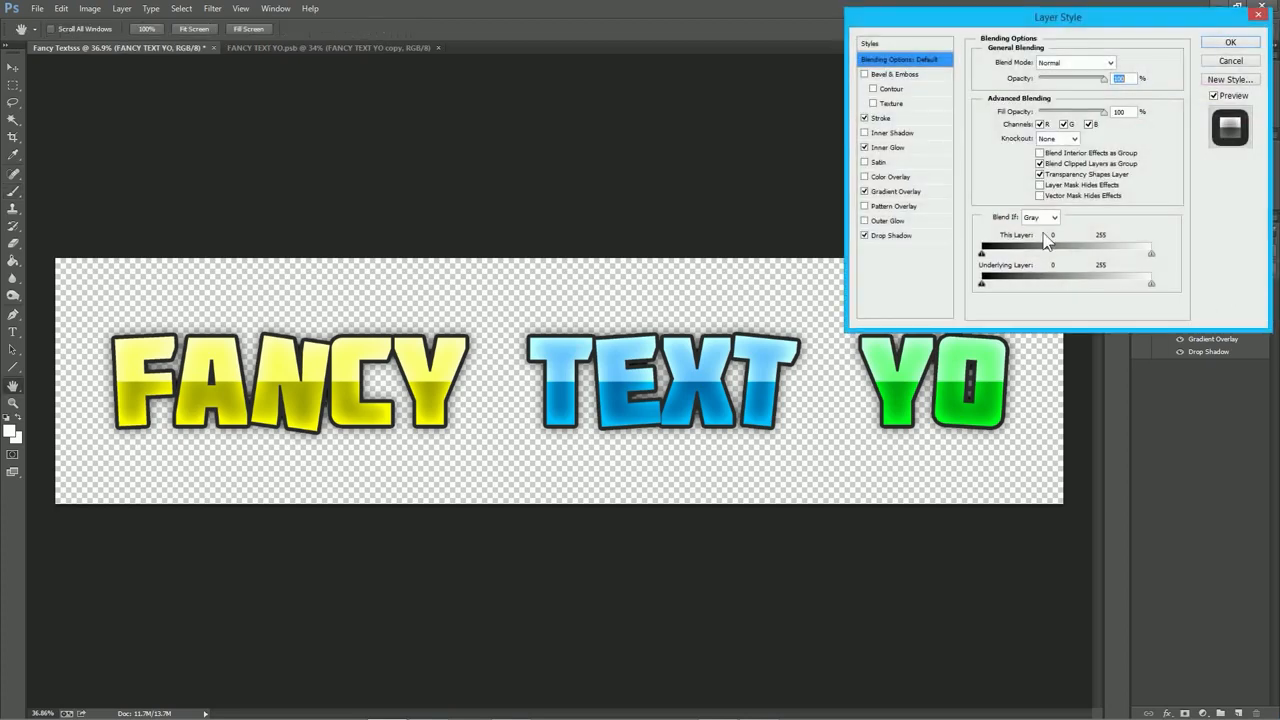
click(916, 148)
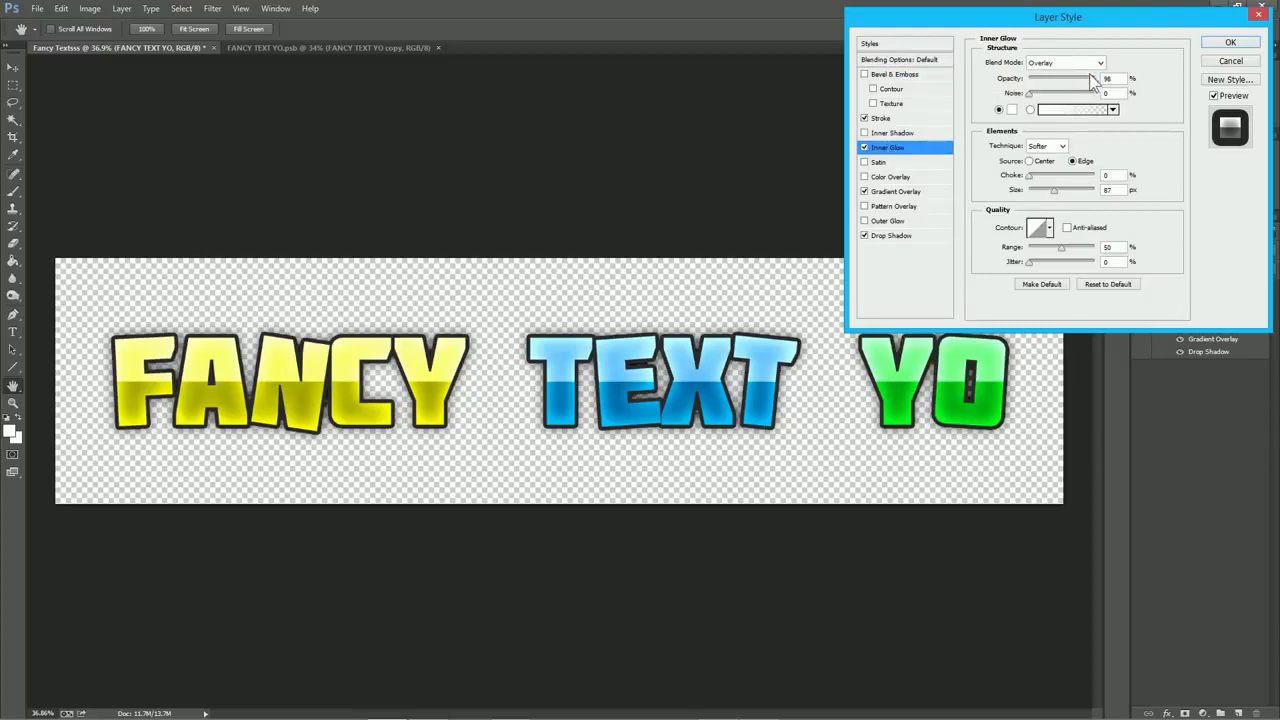
drag(1092, 79, 1066, 81)
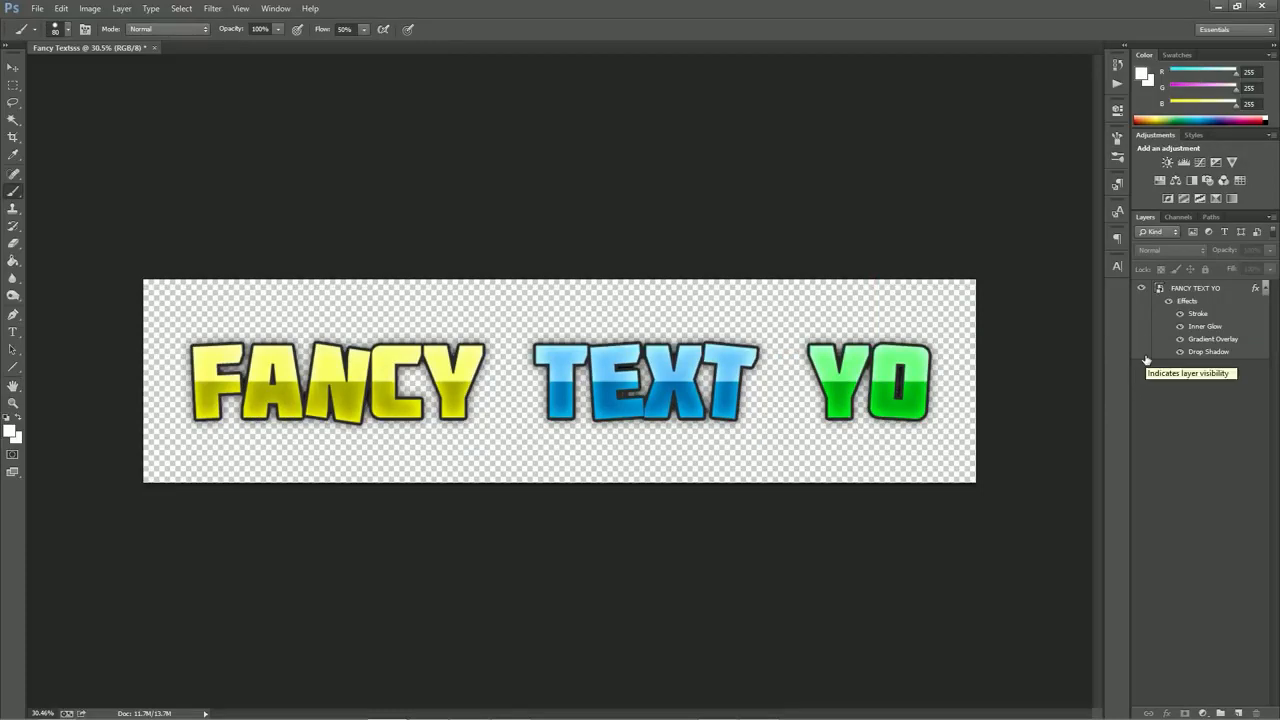
Duplicate the FANCY TEXT YO smart object layer as FANCY TEXT YO copy
click(1219, 290)
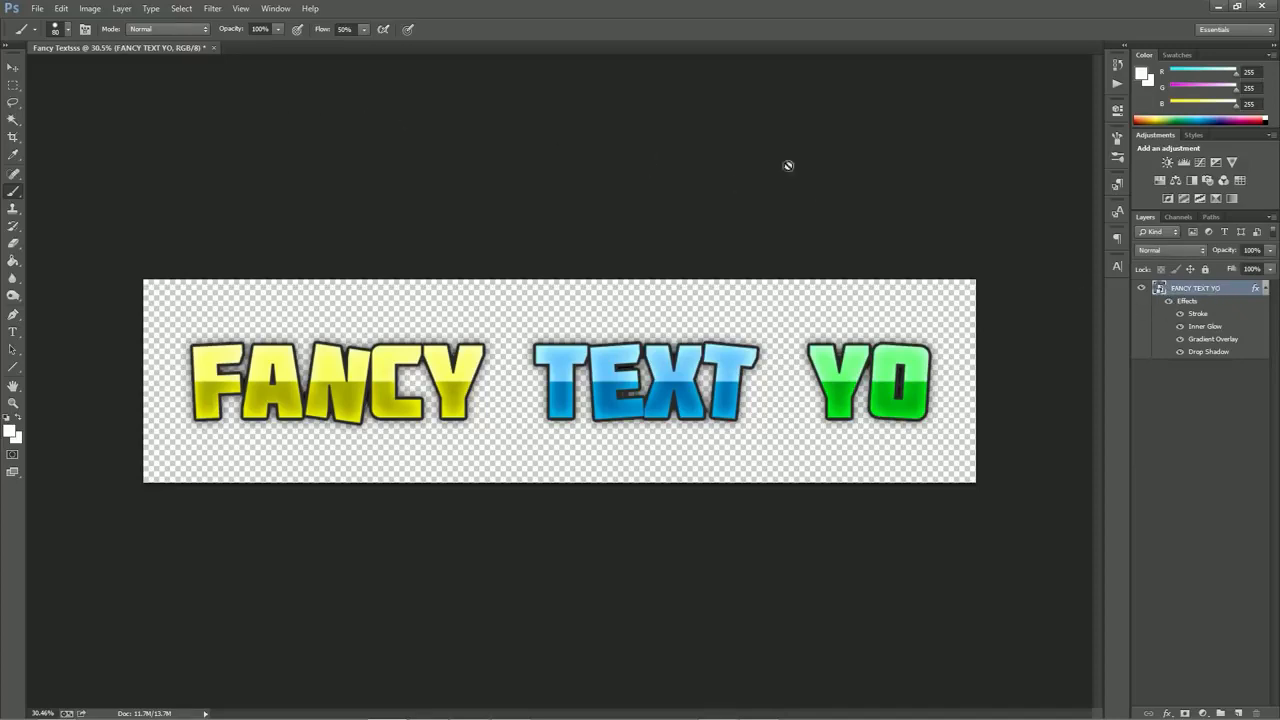
right_click(1217, 297)
key(d)
key(Return)
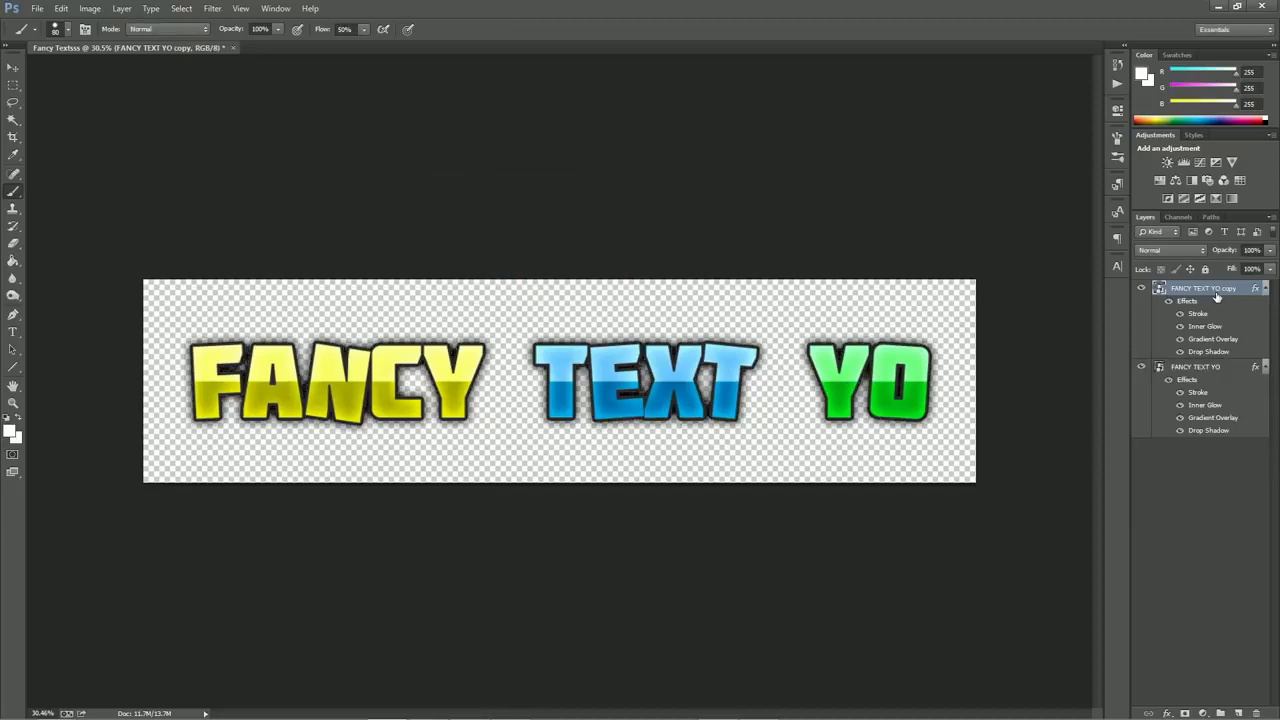
Hide the Inner Glow, Gradient Overlay and Drop Shadow effects on the lower FANCY TEXT YO layer and rasterize the layer
click(1209, 369)
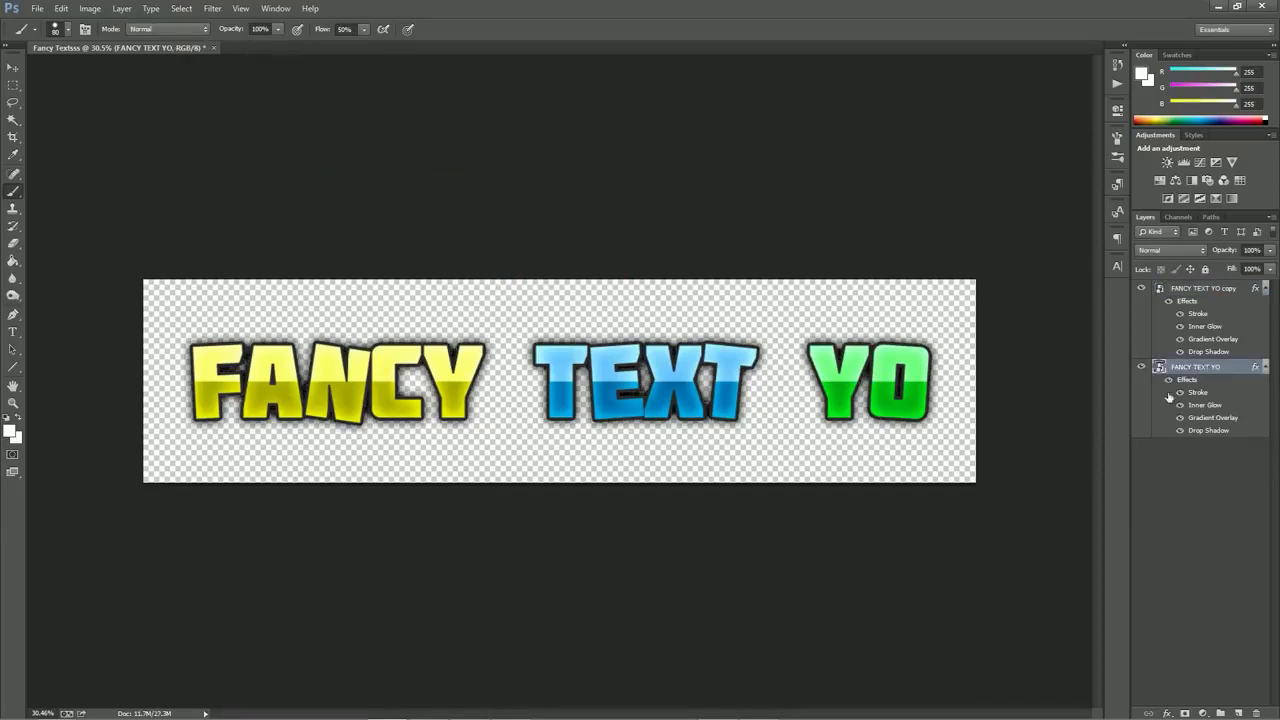
click(1168, 381)
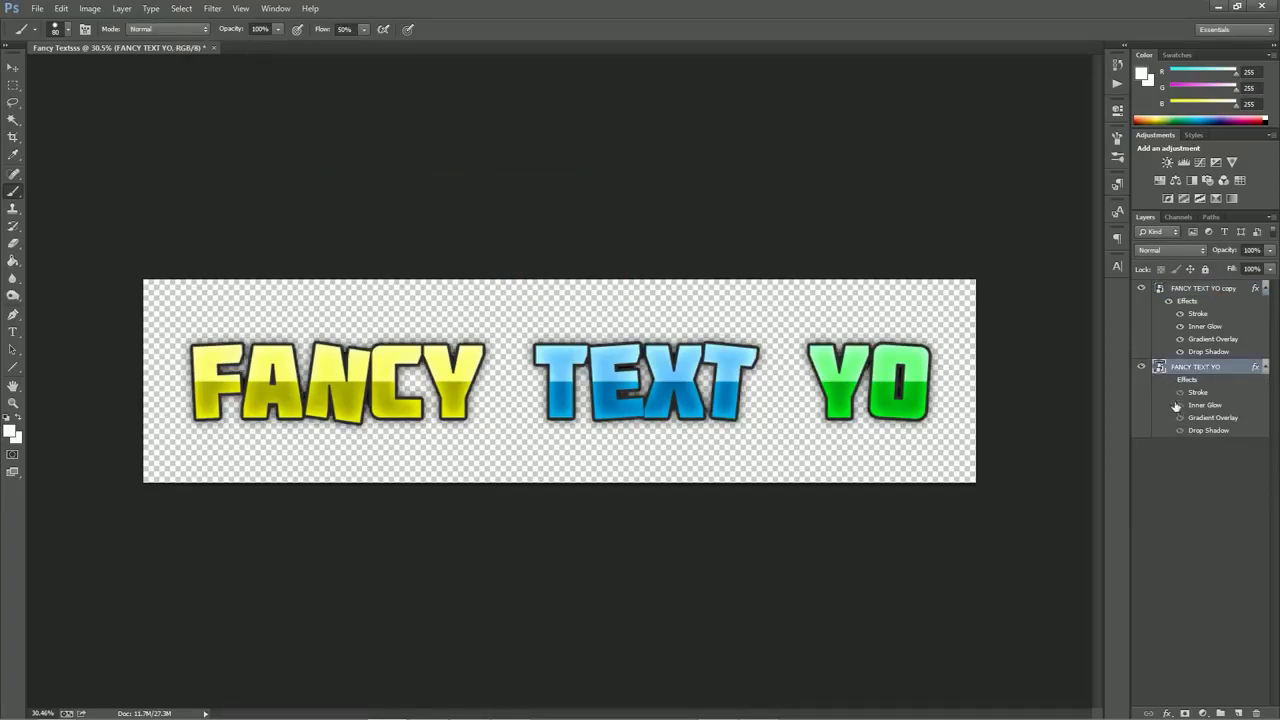
click(1179, 394)
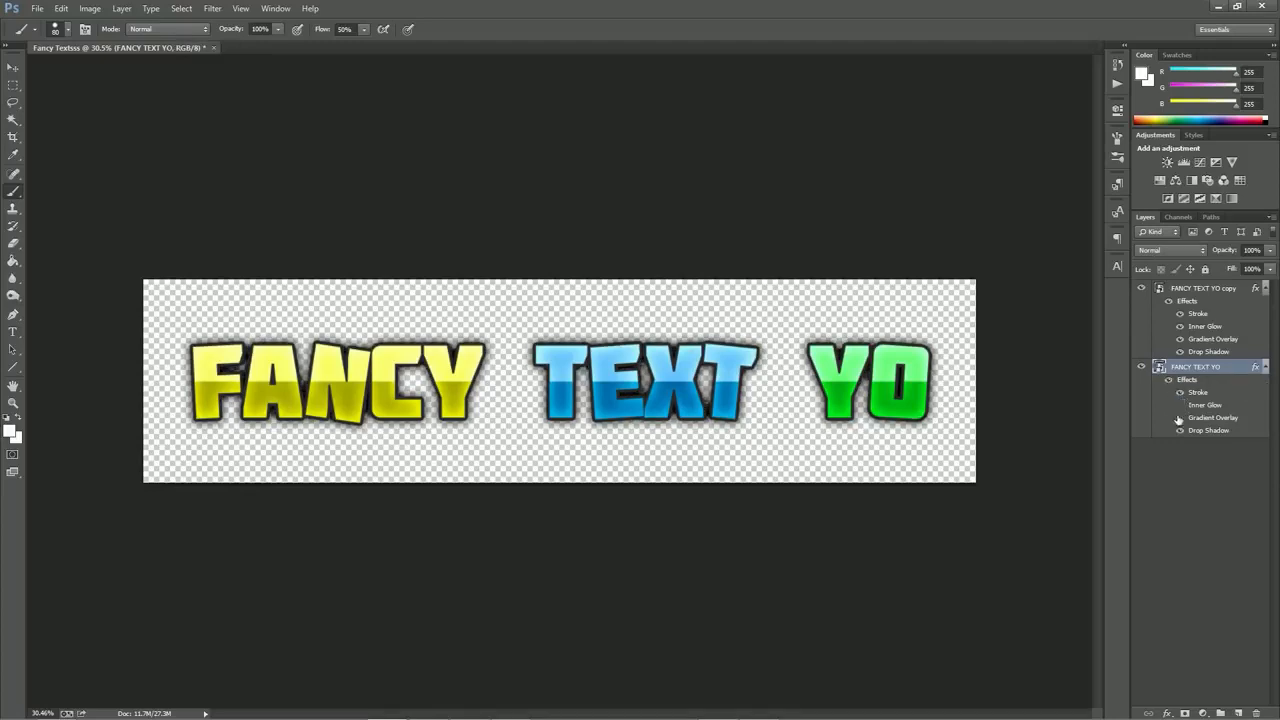
click(1181, 431)
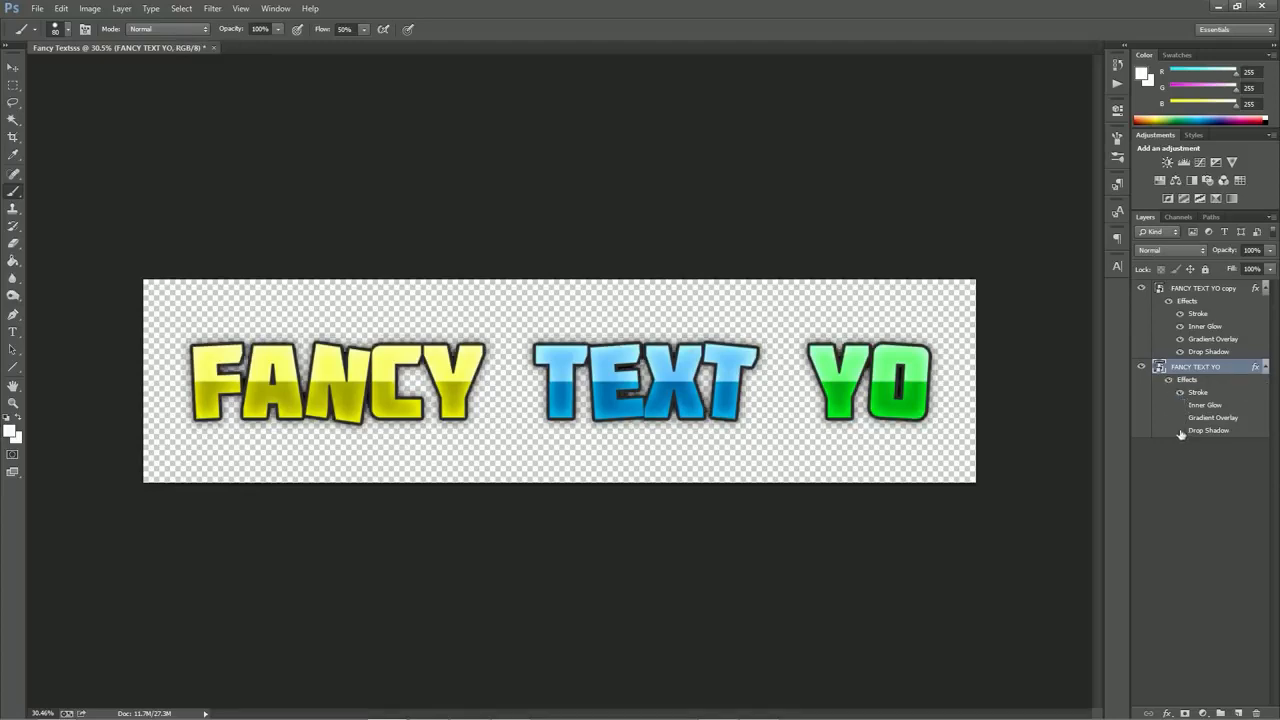
right_click(1221, 368)
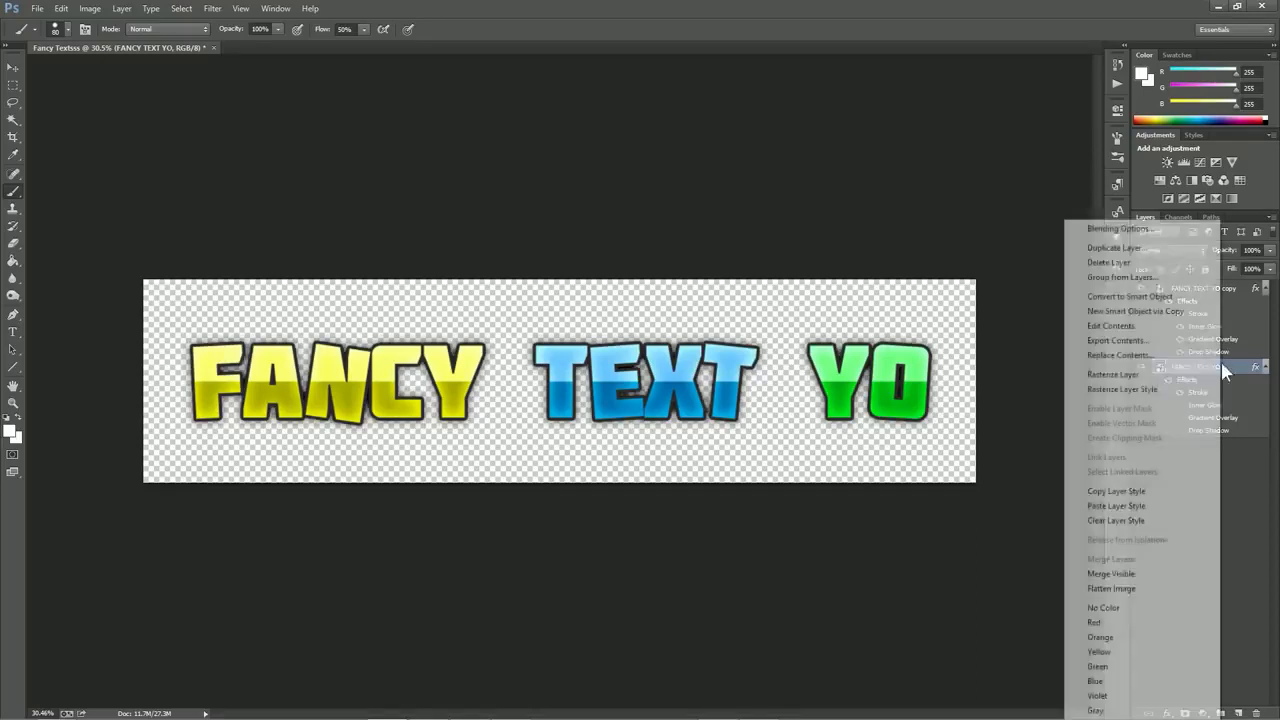
click(1131, 377)
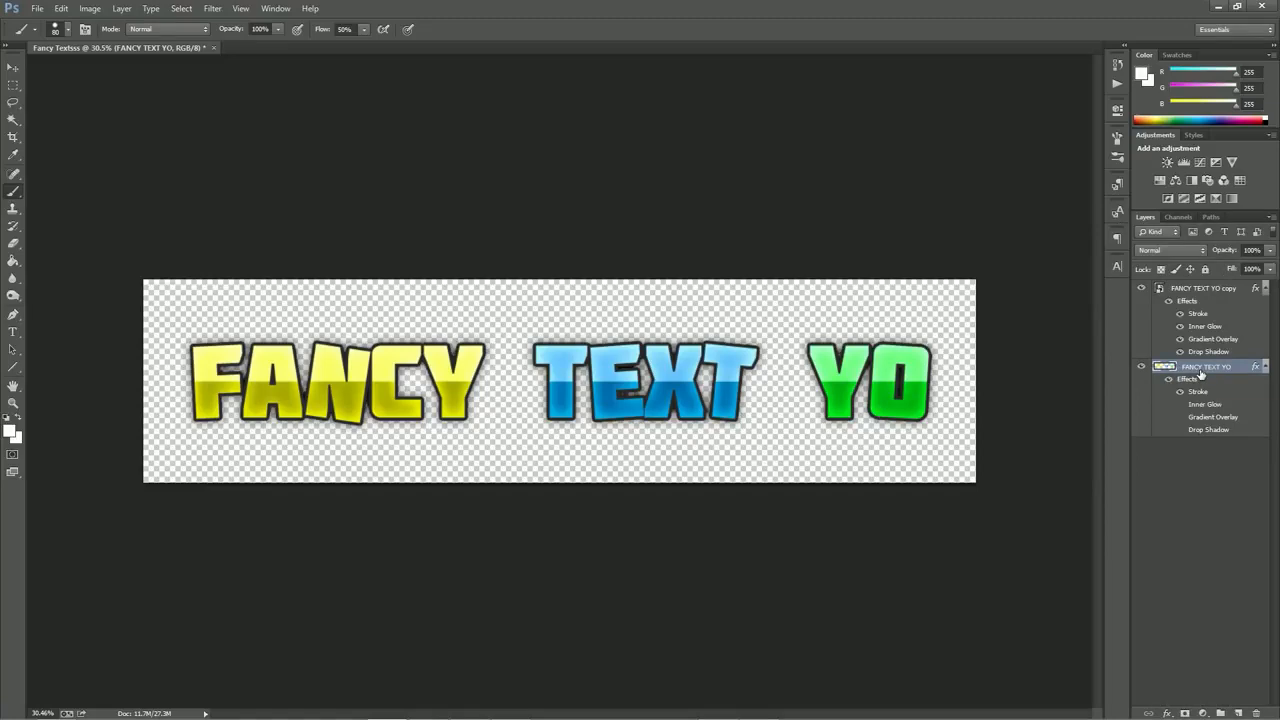
Turn the rasterized FANCY TEXT YO layer black with Levels by setting the white output level to 0
key(ctrl+l)
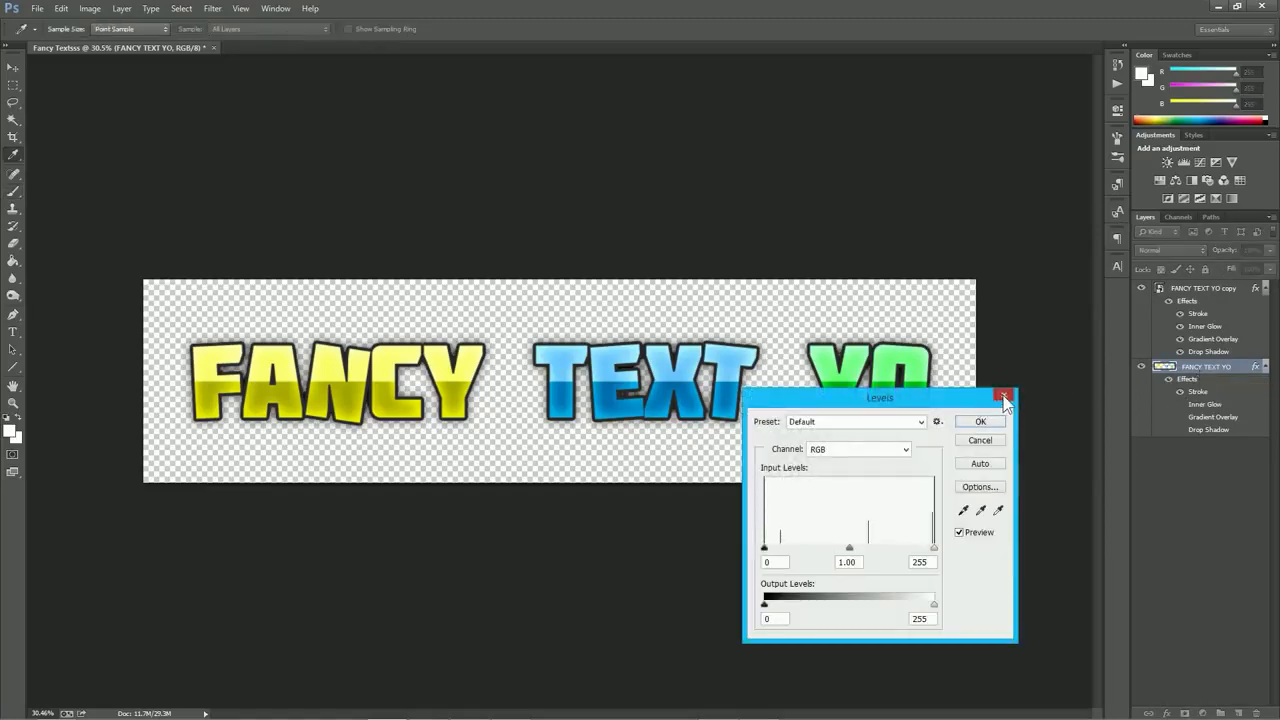
click(1005, 401)
click(89, 8)
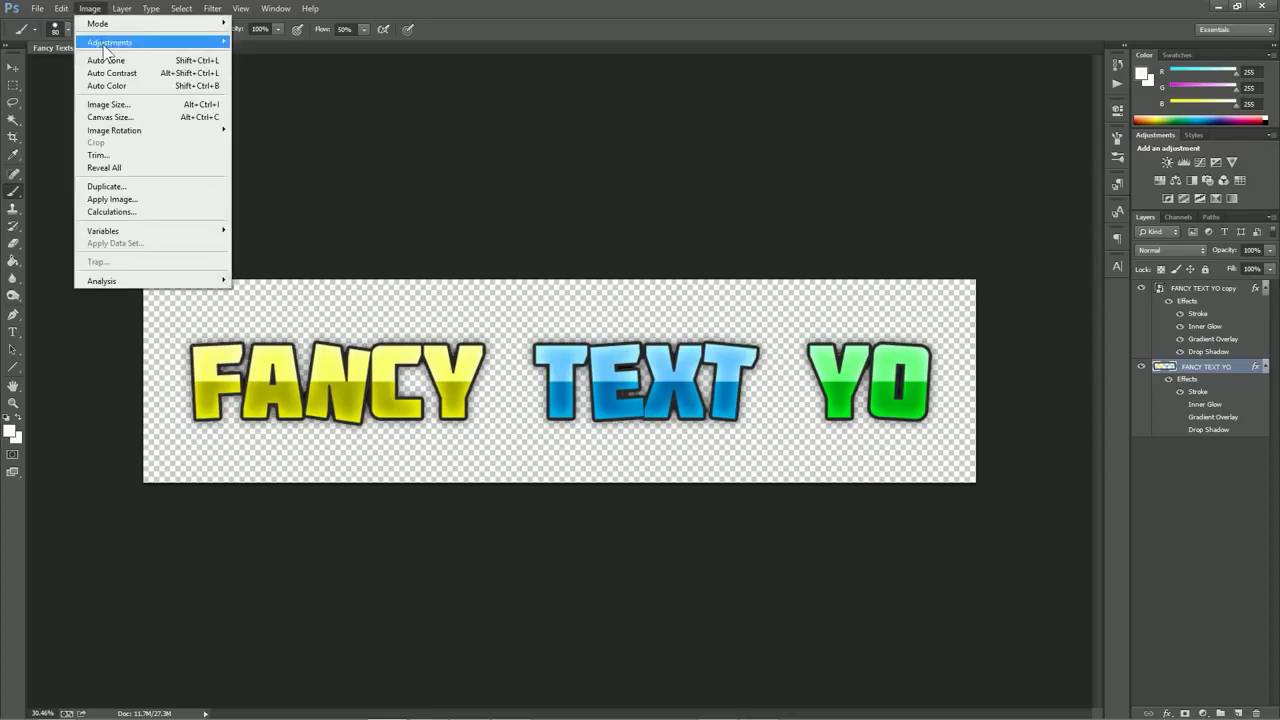
mouse_move(105, 45)
click(290, 60)
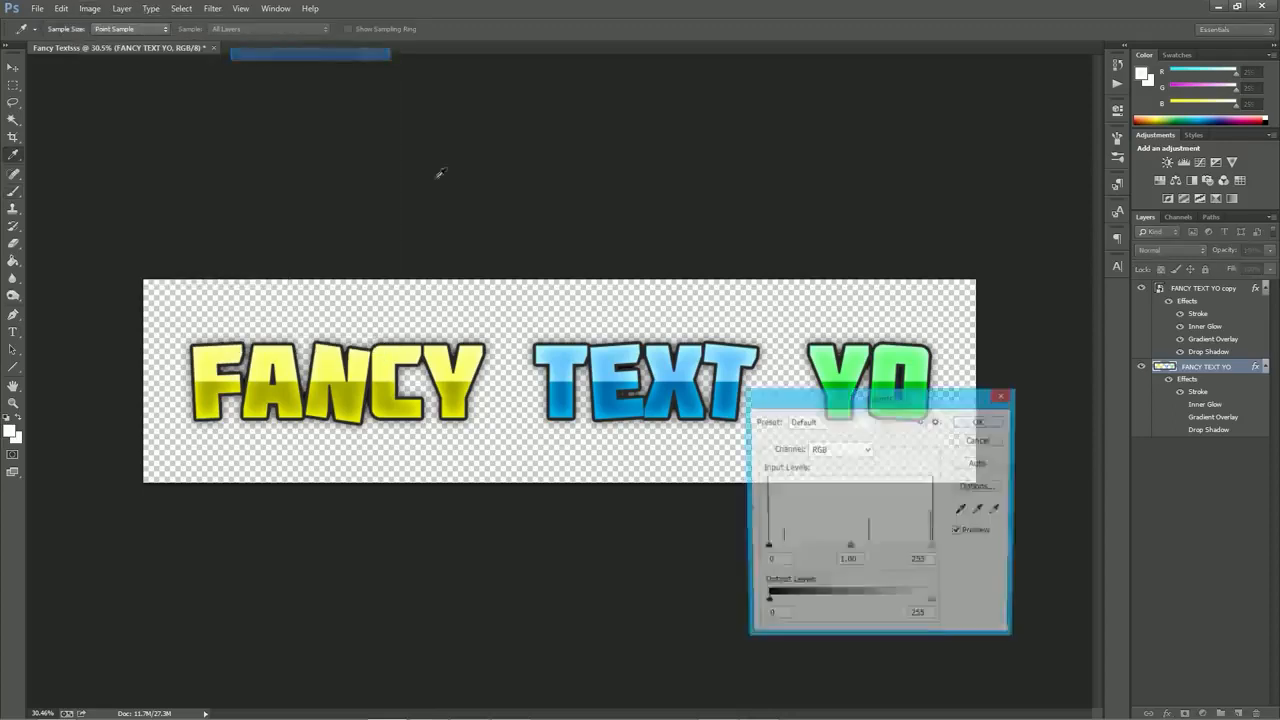
drag(935, 605, 617, 576)
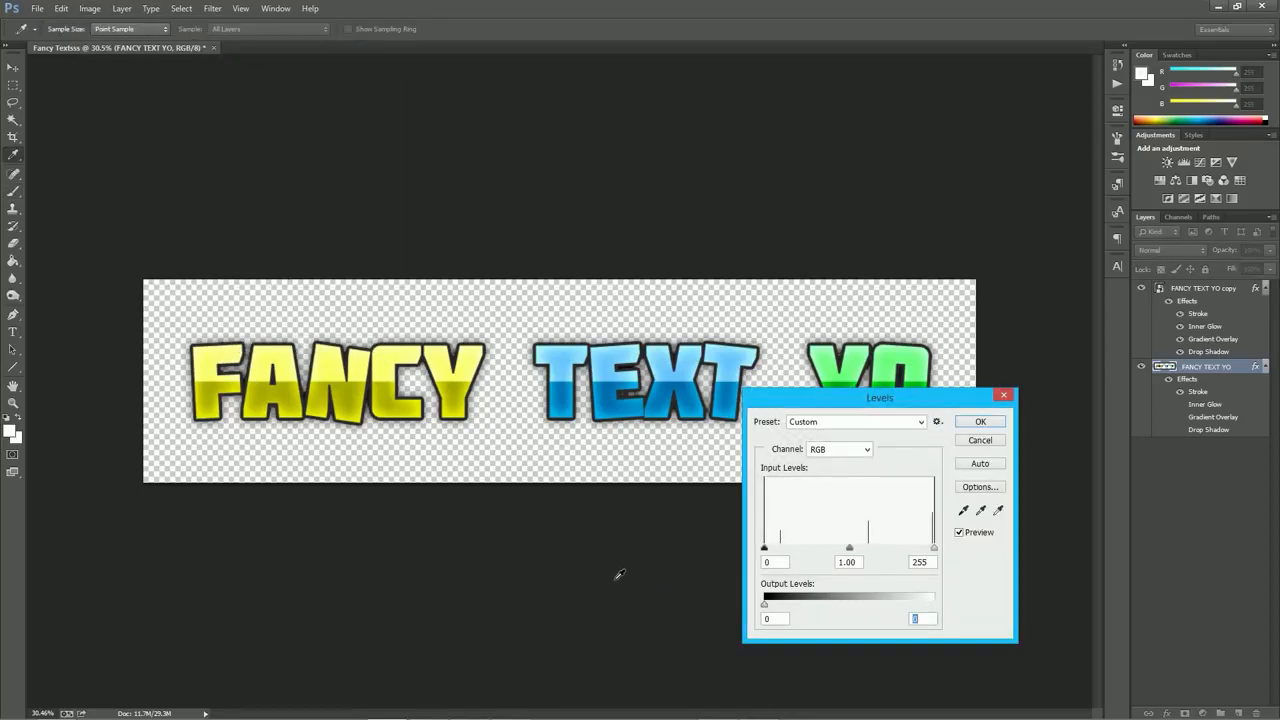
click(980, 421)
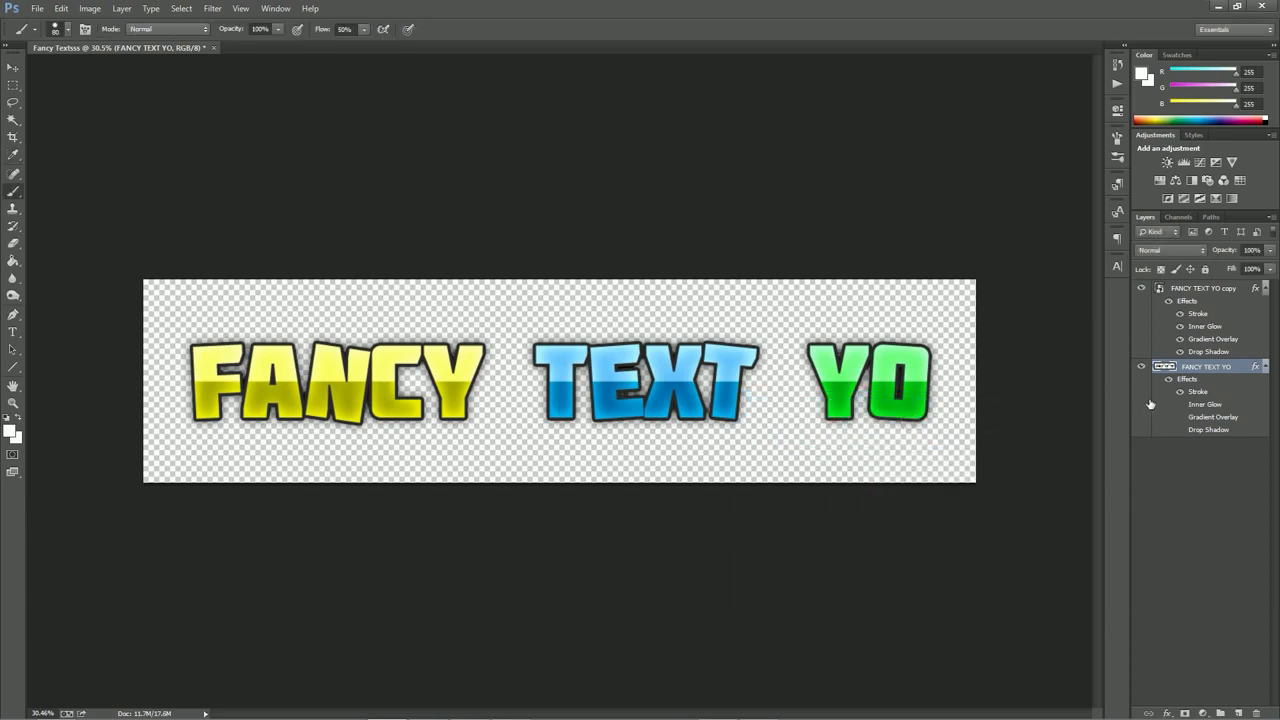
Shift the black FANCY TEXT YO layer slightly down behind the coloured lettering to form a thick 3D edge
key(ctrl+t)
drag(674, 380, 665, 385)
key(Return)
scroll(726, 362, down, 3)
scroll(721, 331, up, 3)
scroll(720, 331, up, 2)
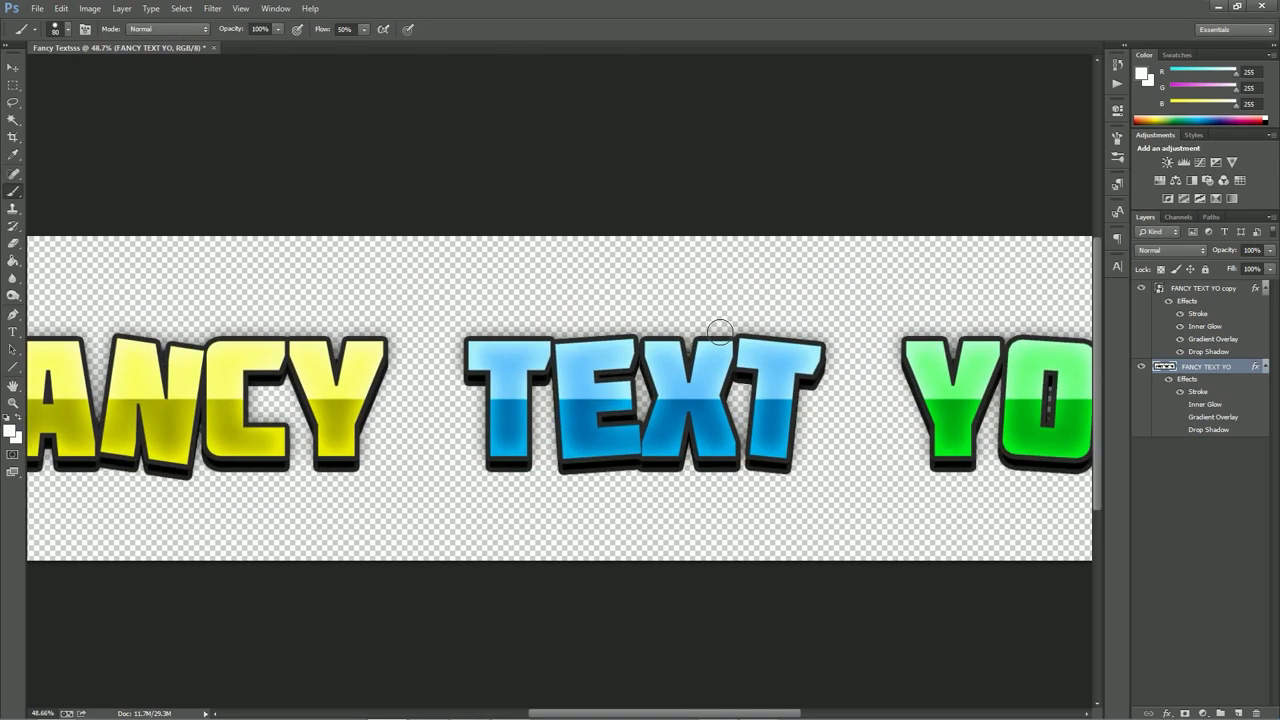
scroll(720, 331, down, 2)
scroll(724, 338, up, 1)
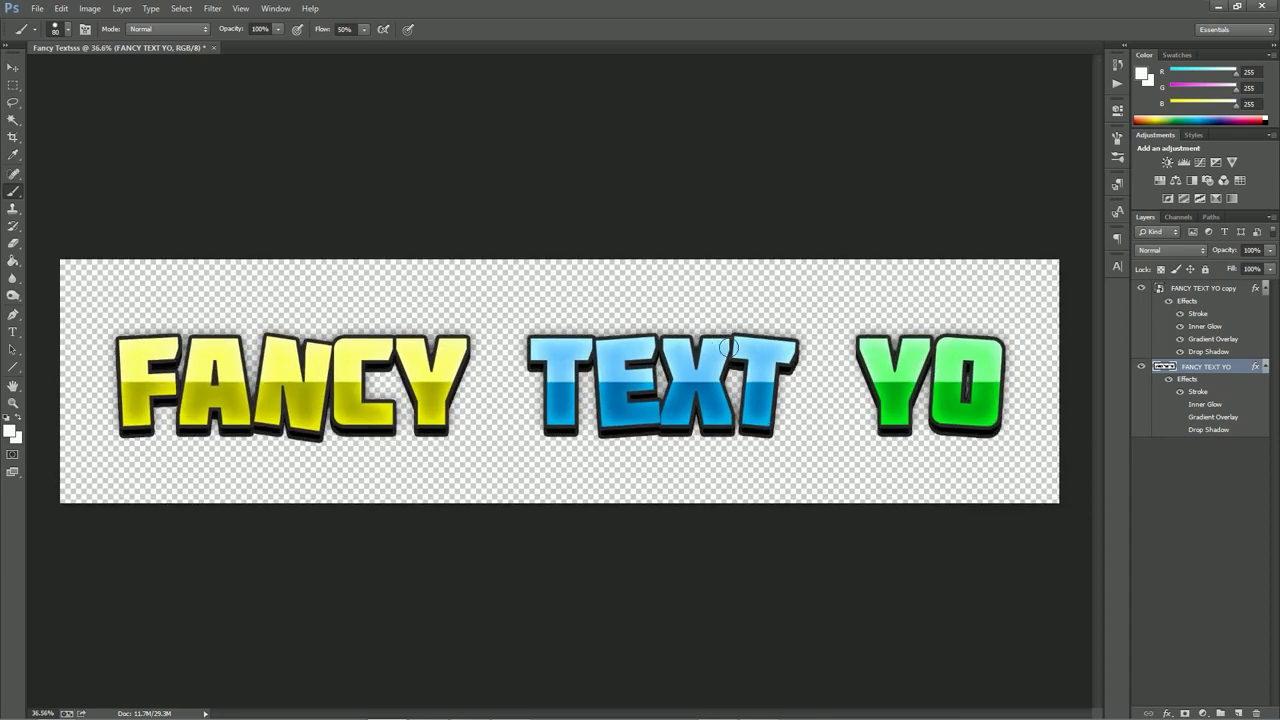
Convert the FANCY TEXT YO copy layer with its effects to a smart object
click(1240, 475)
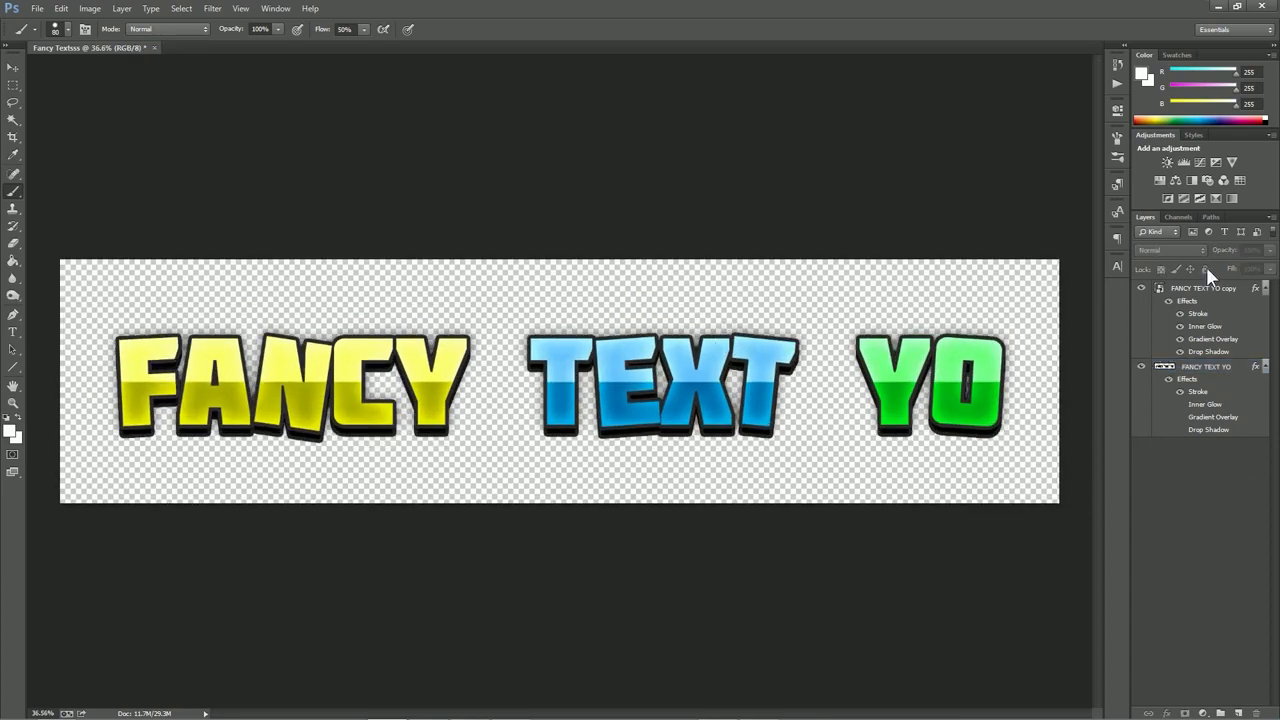
double_click(1243, 292)
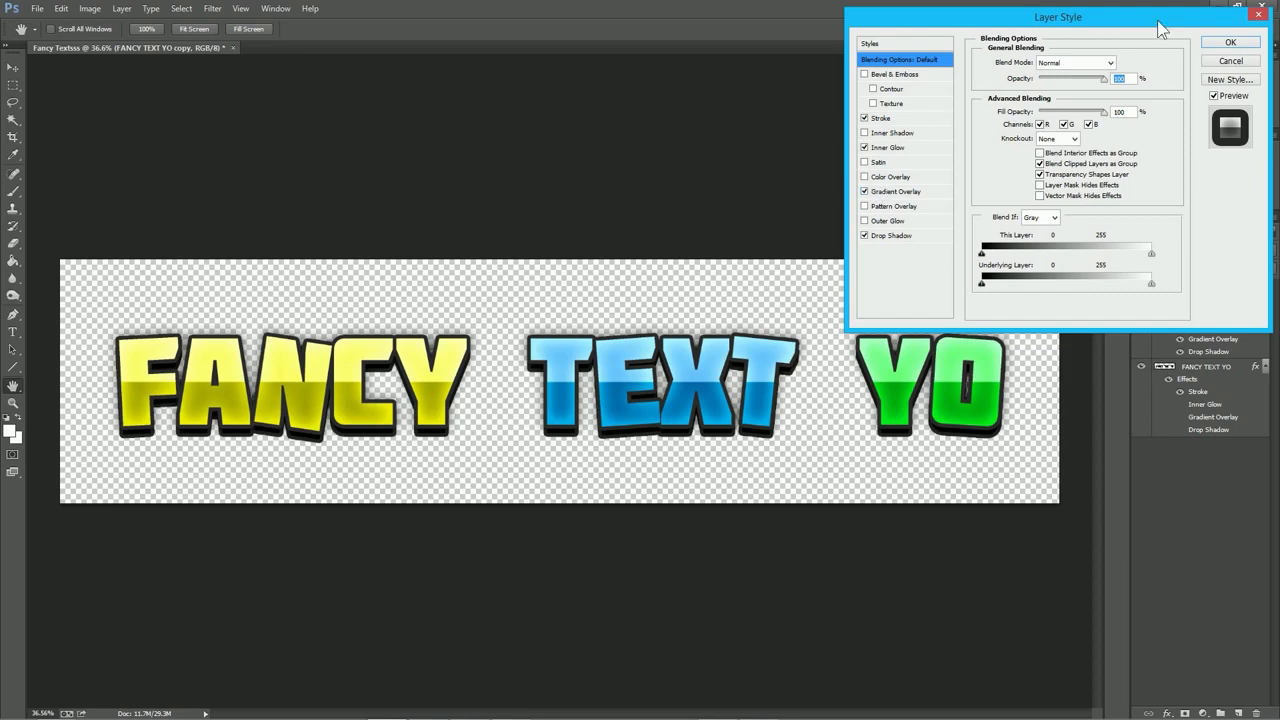
click(1232, 43)
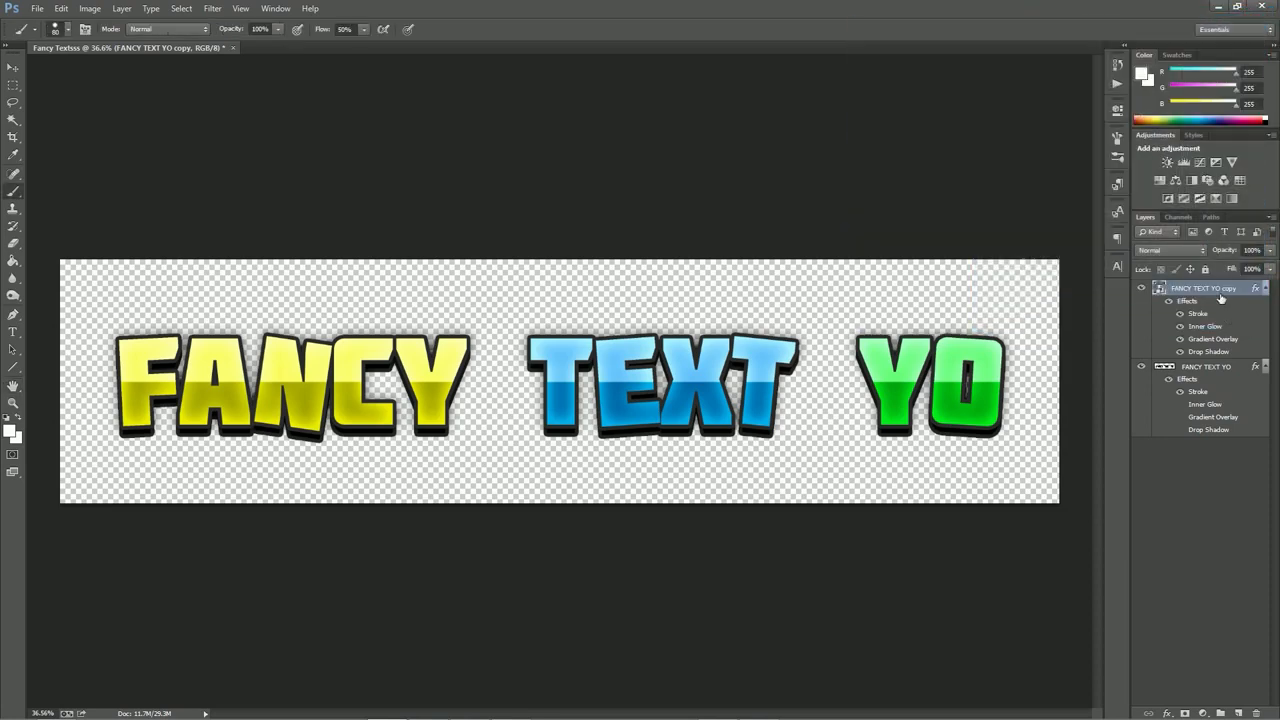
right_click(1220, 298)
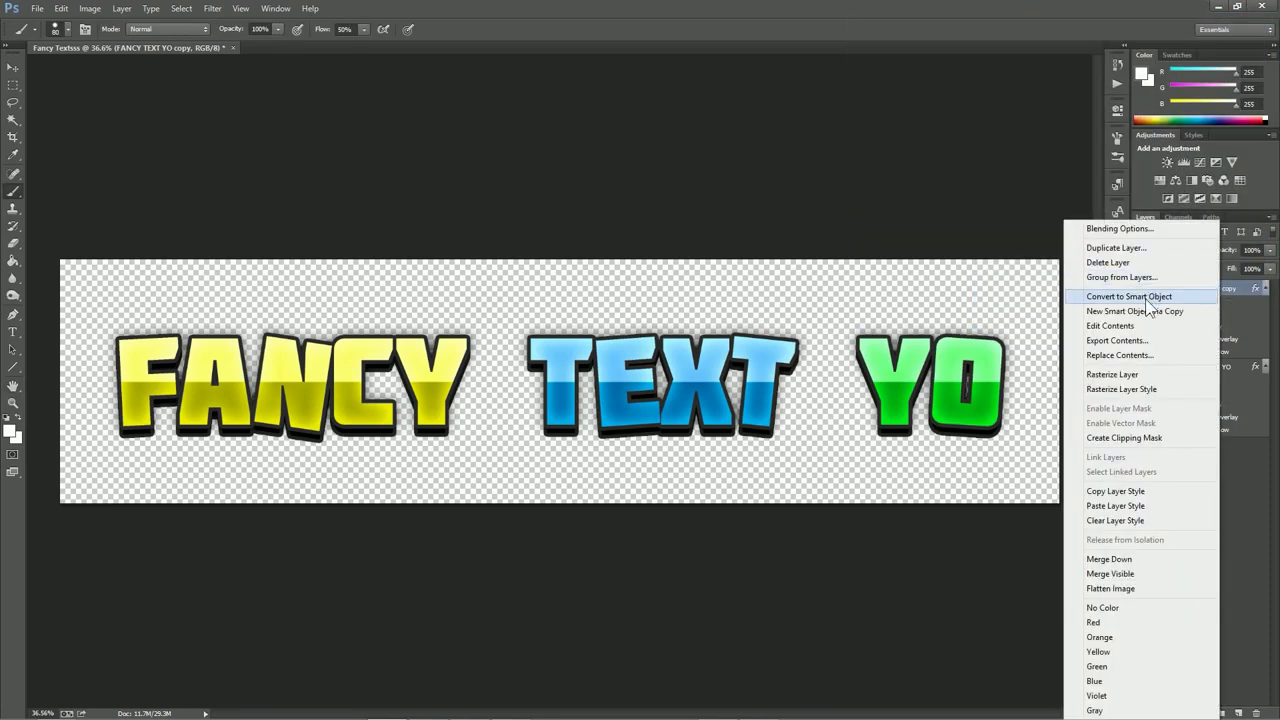
click(1128, 296)
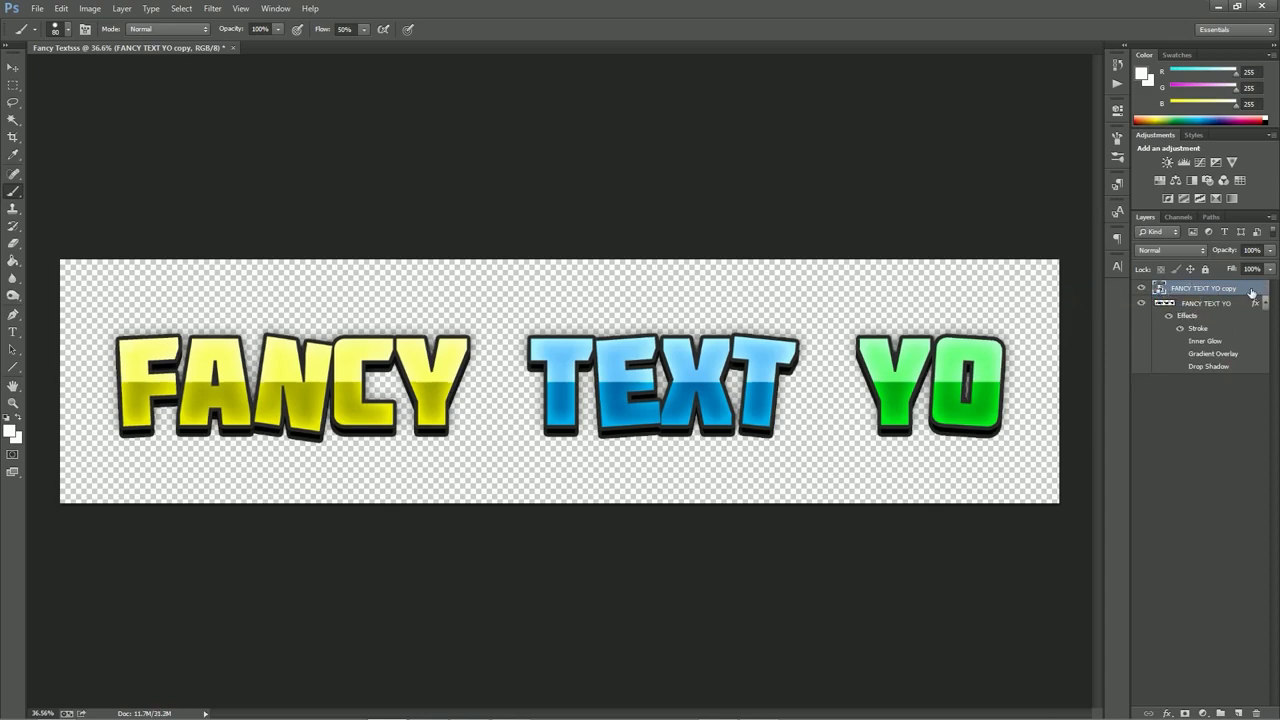
Add an Inner Shadow to the FANCY TEXT YO copy layer with 100% opacity, 90° angle, 97 px distance and 0 px size
double_click(1252, 292)
drag(1017, 29, 953, 37)
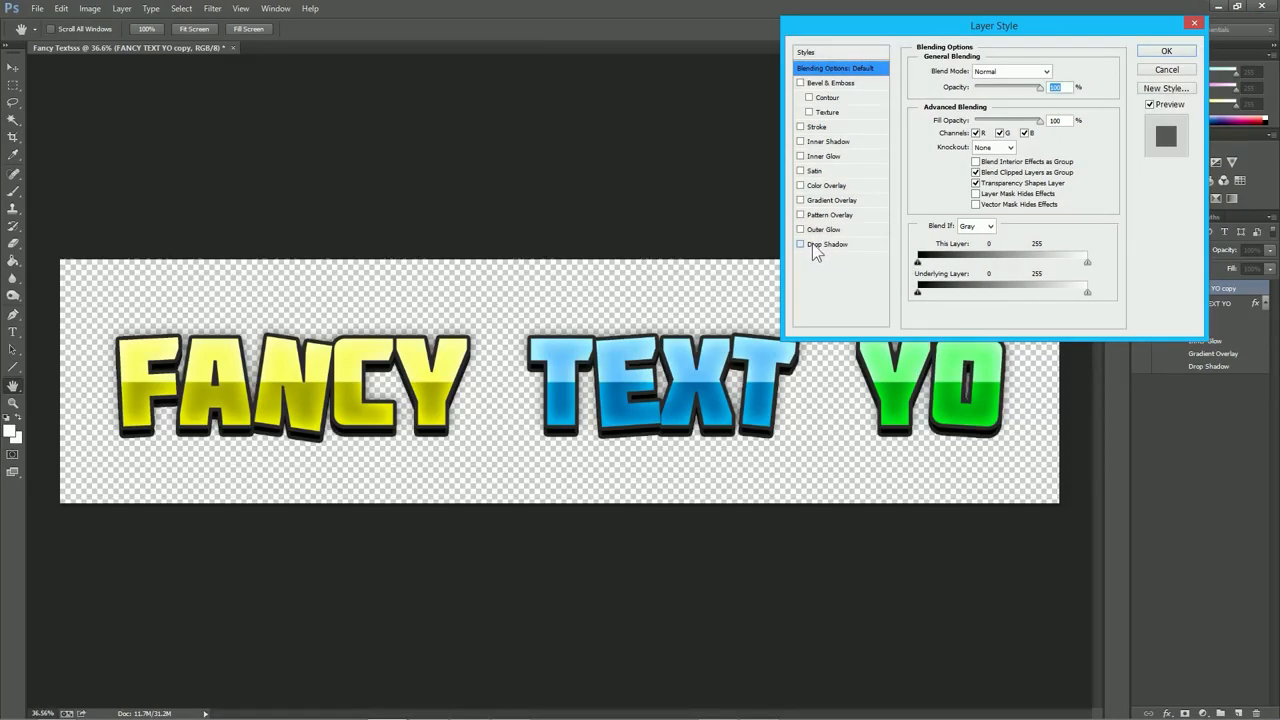
click(829, 142)
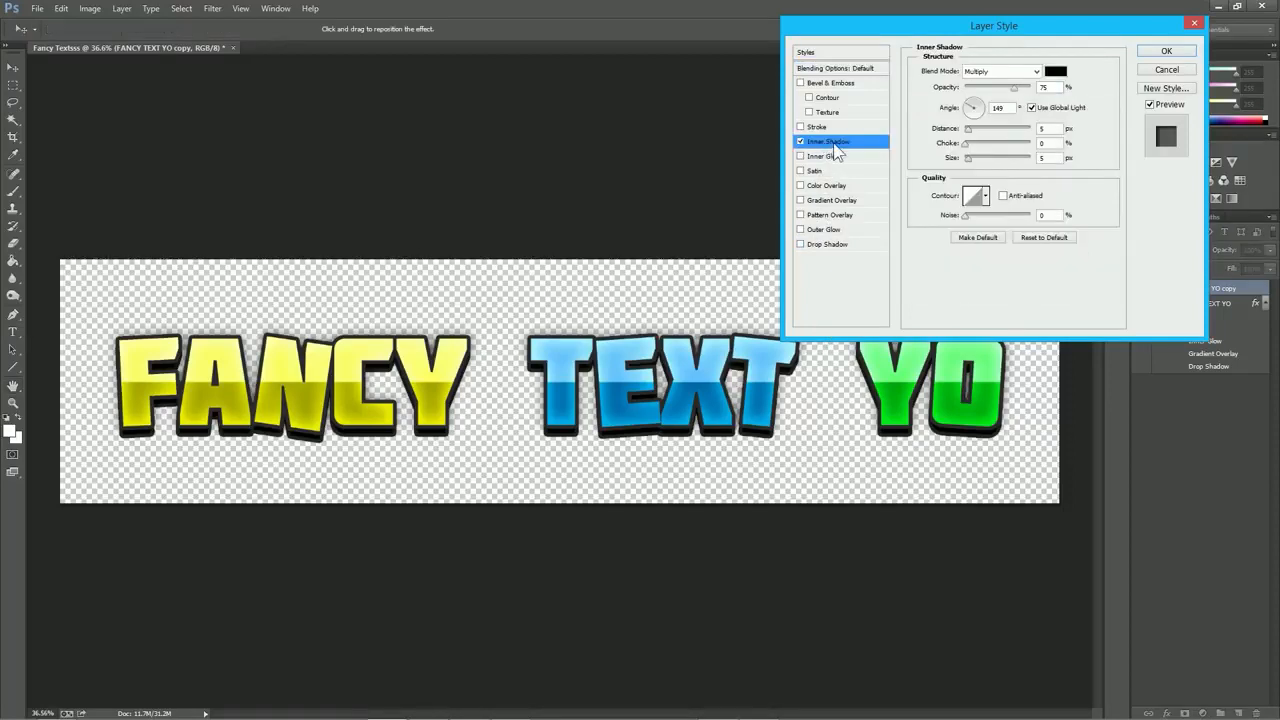
click(1044, 88)
drag(968, 130, 1014, 136)
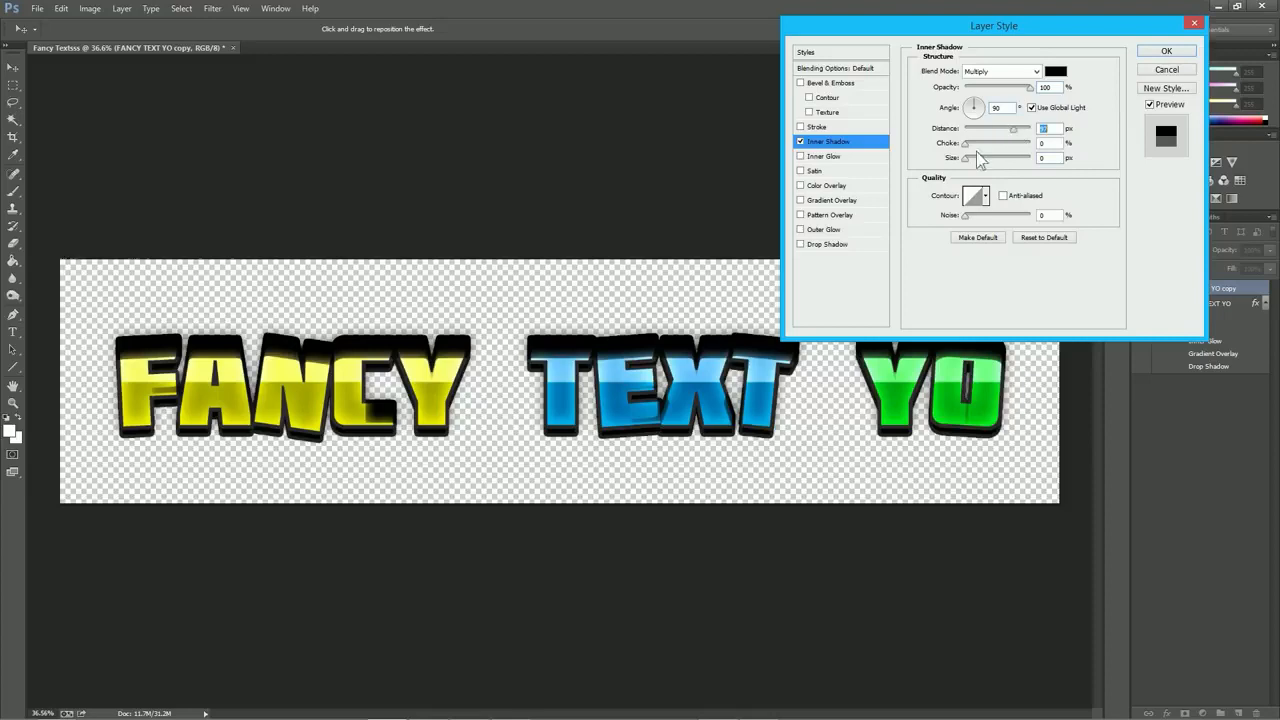
Set the Inner Shadow's blend mode to Normal, its colour to white (ffffff) and its distance to 57 px
click(1034, 77)
click(995, 72)
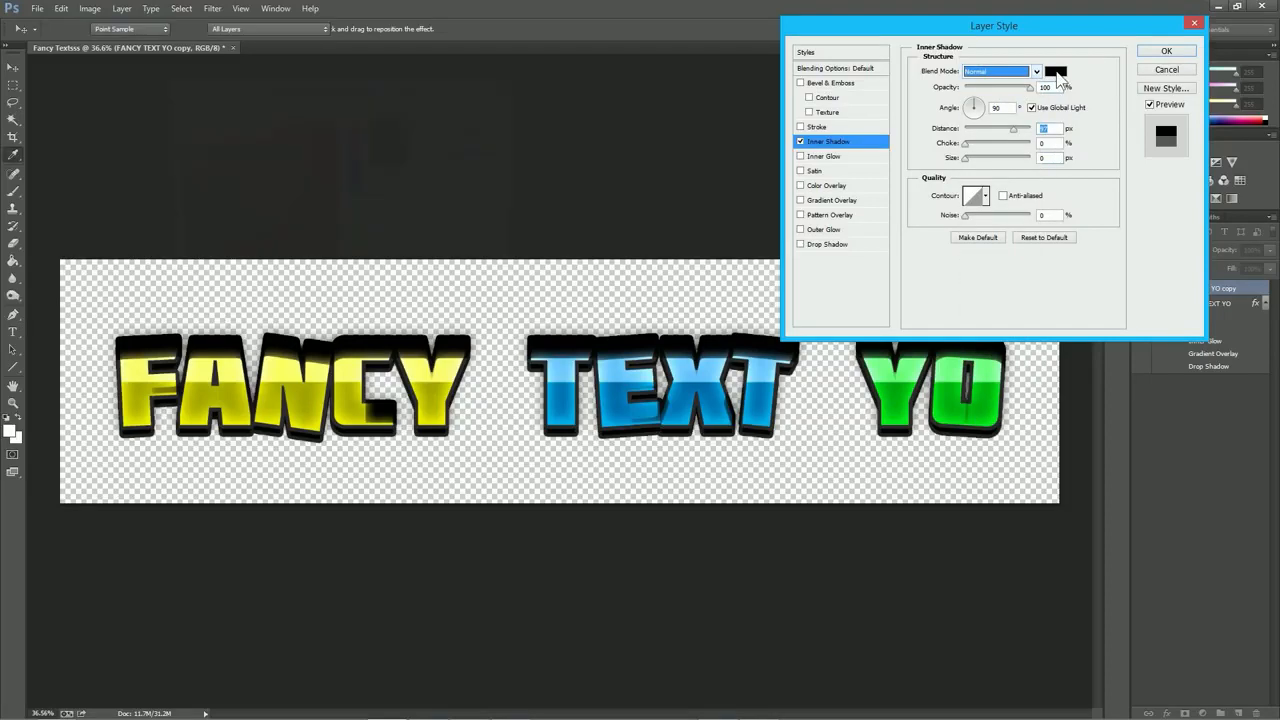
click(1055, 72)
text(ffffff)
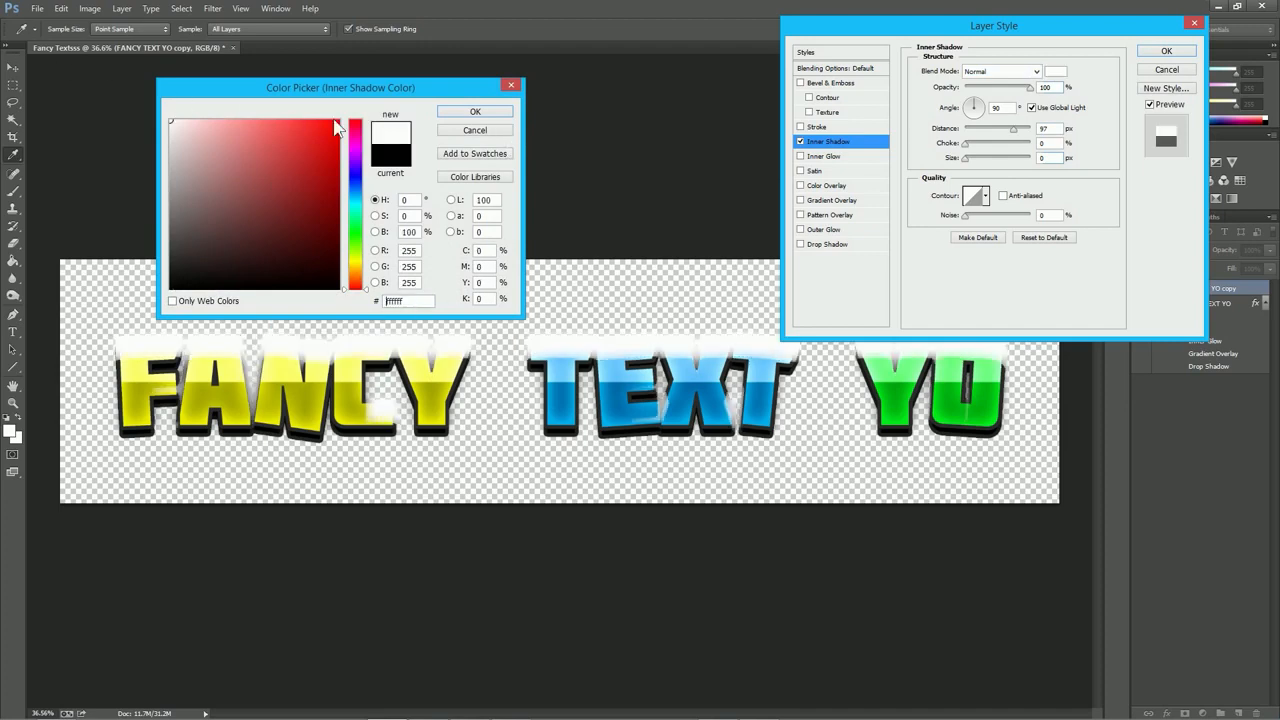
click(475, 111)
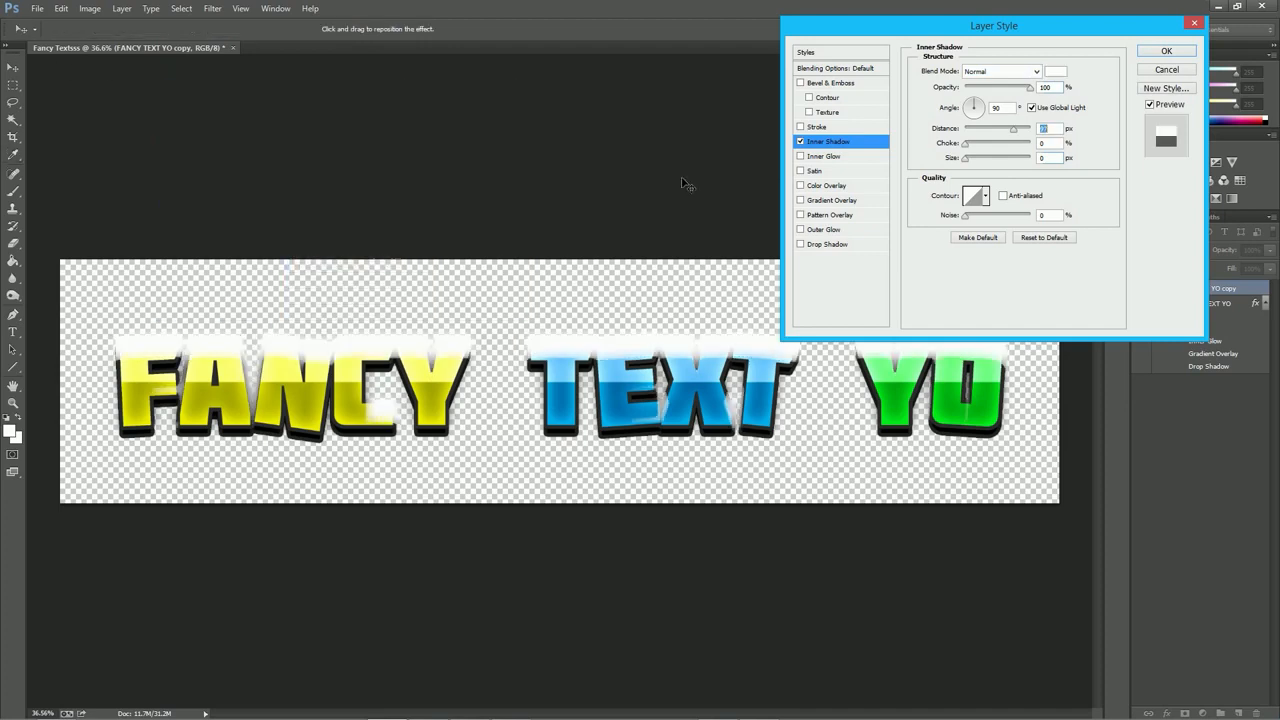
drag(1016, 137, 1000, 131)
drag(1029, 88, 1081, 95)
Try the Inner Shadow's blend modes one after another, from the darkening modes through Divide, on the FANCY TEXT YO lettering
click(1018, 76)
click(1019, 76)
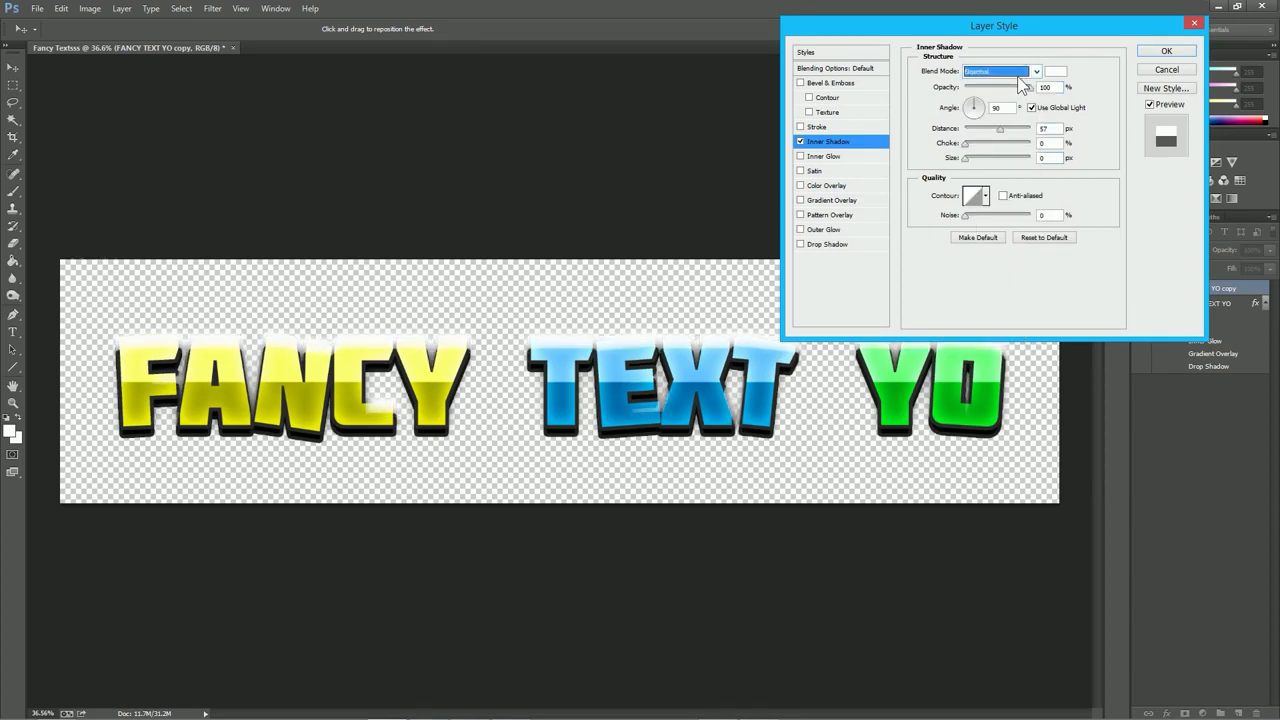
key(Down)
key(Down)
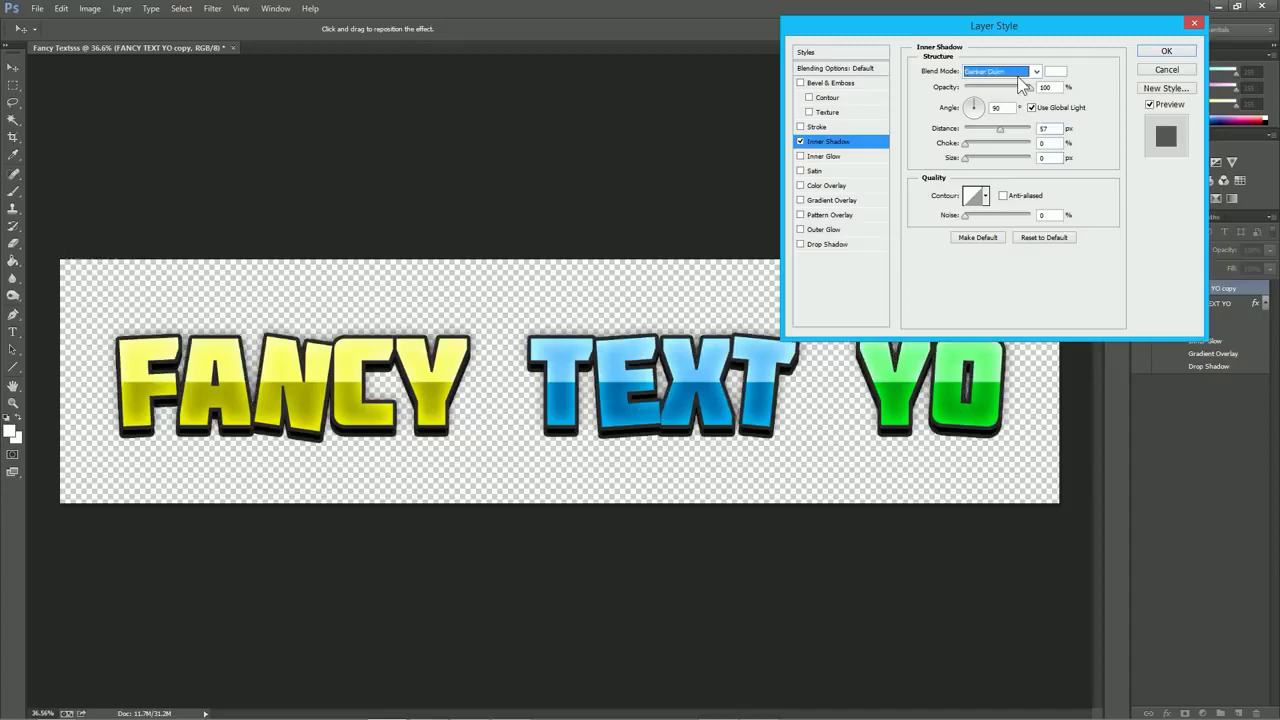
key(Down)
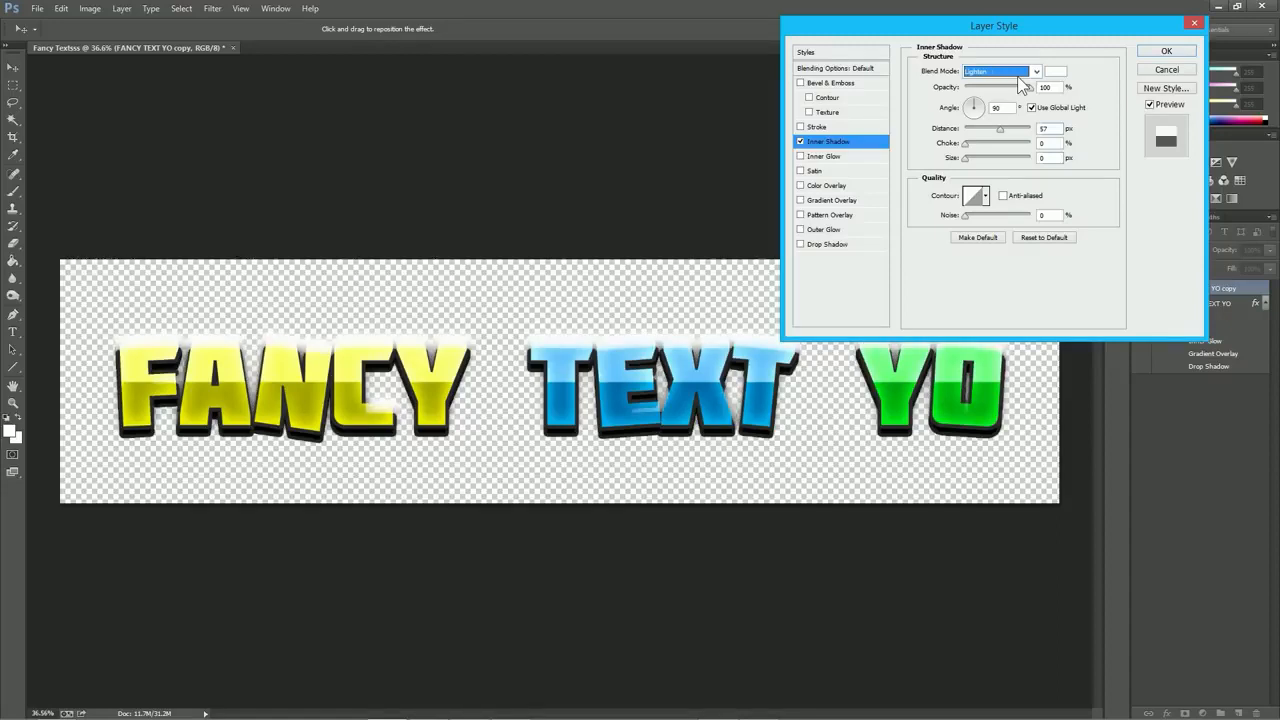
key(Down)
key(Down)
key(Down)
key(Down)
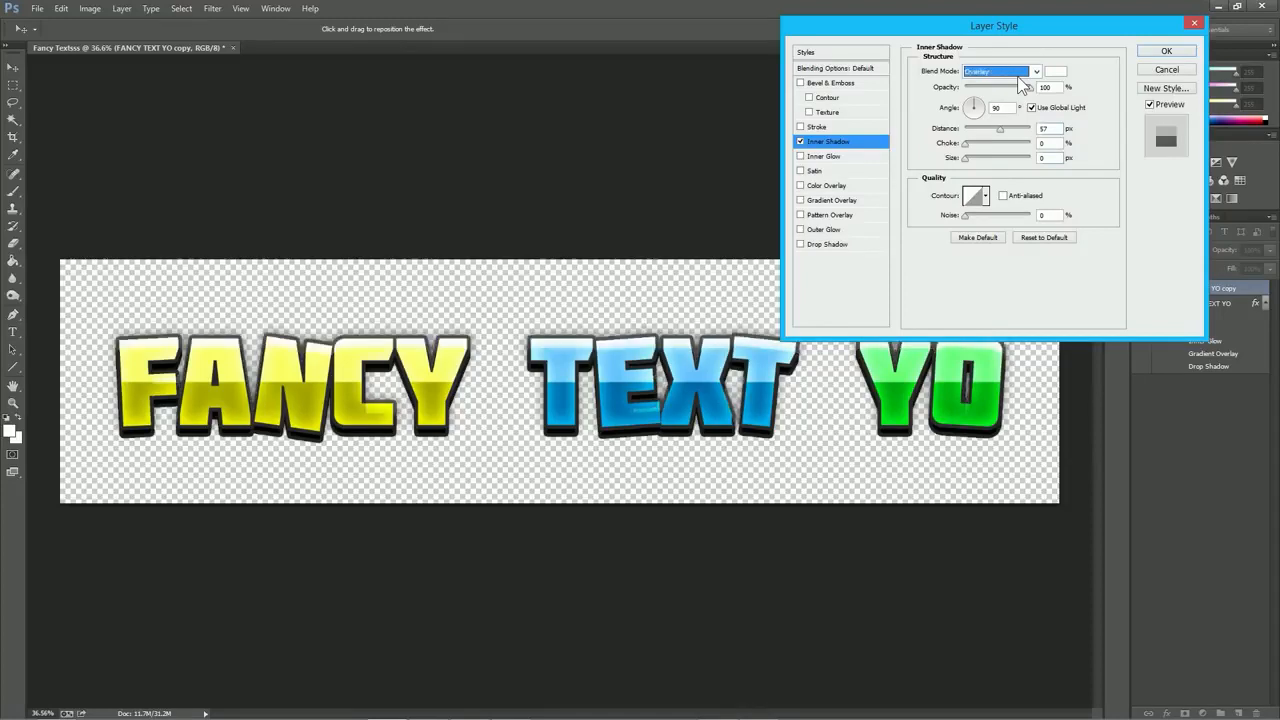
key(Down)
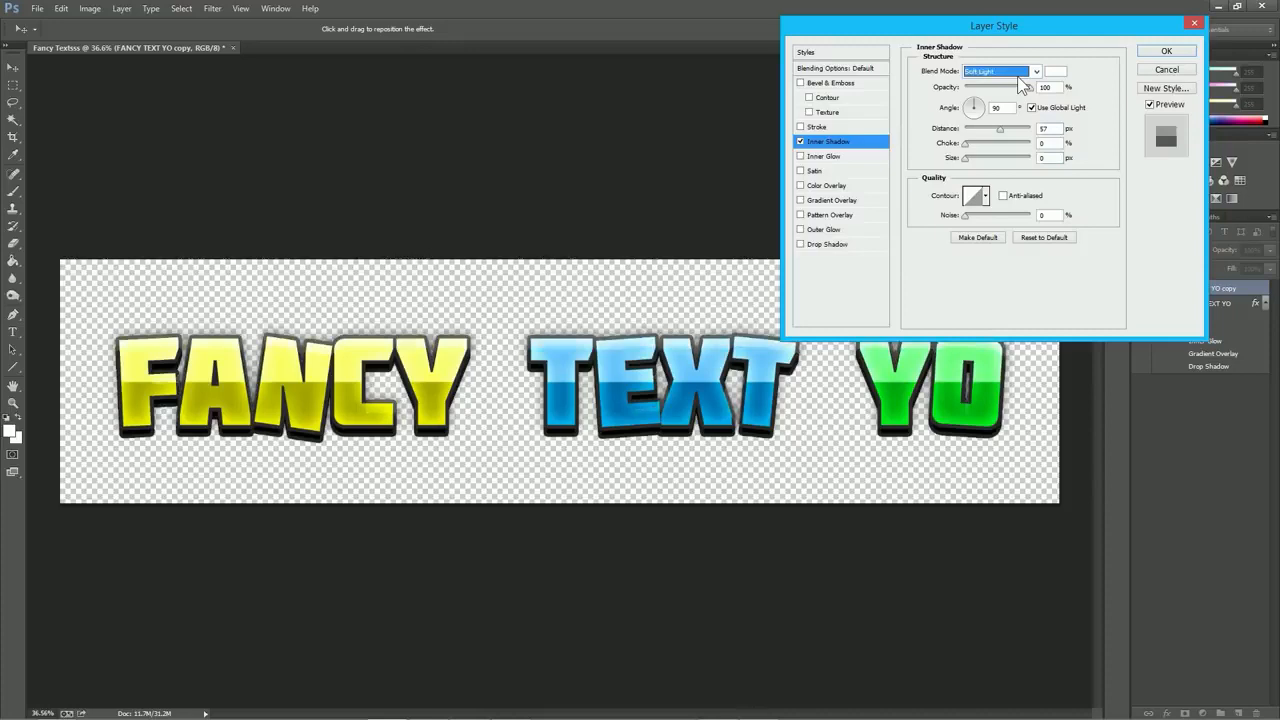
key(Down)
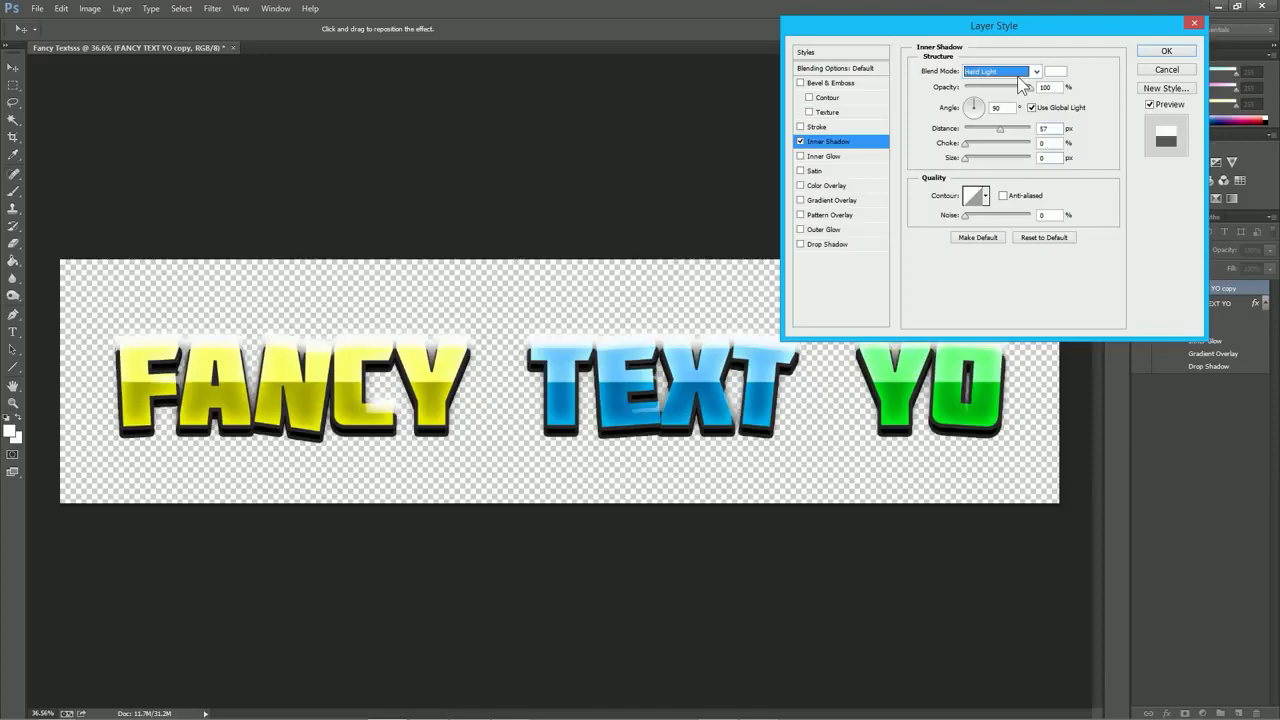
key(Down)
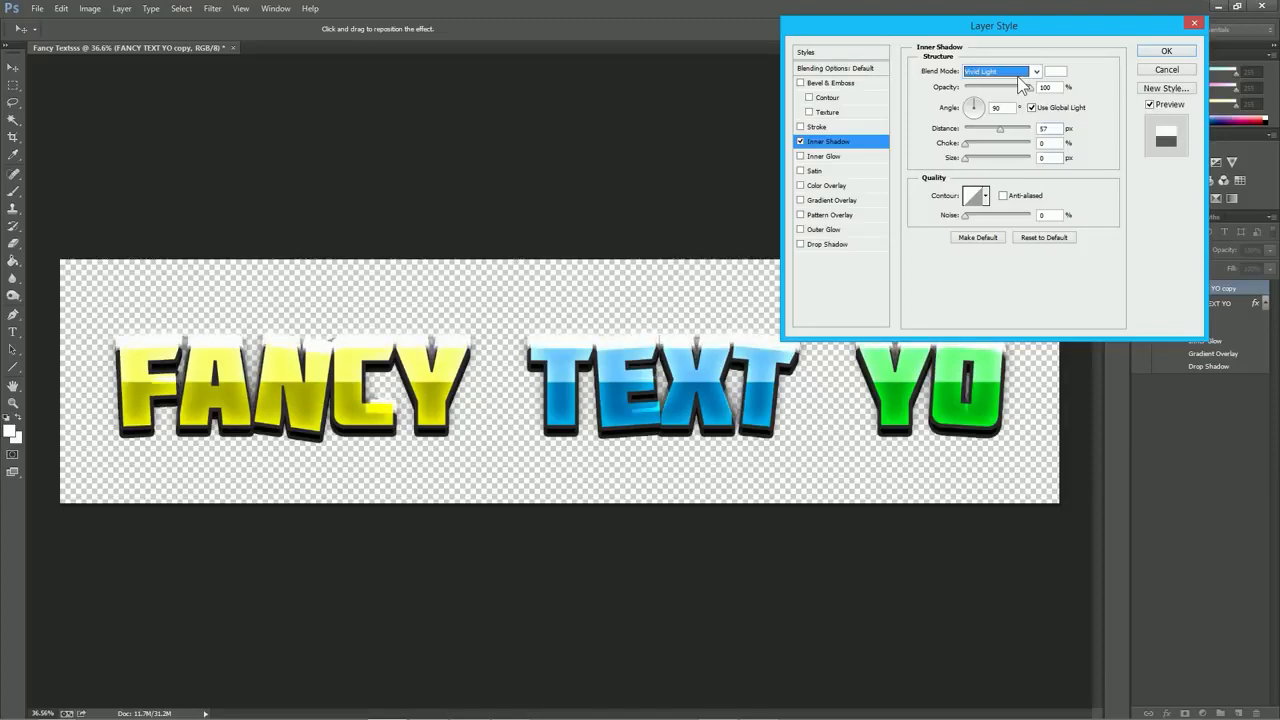
key(Down)
key(Down)
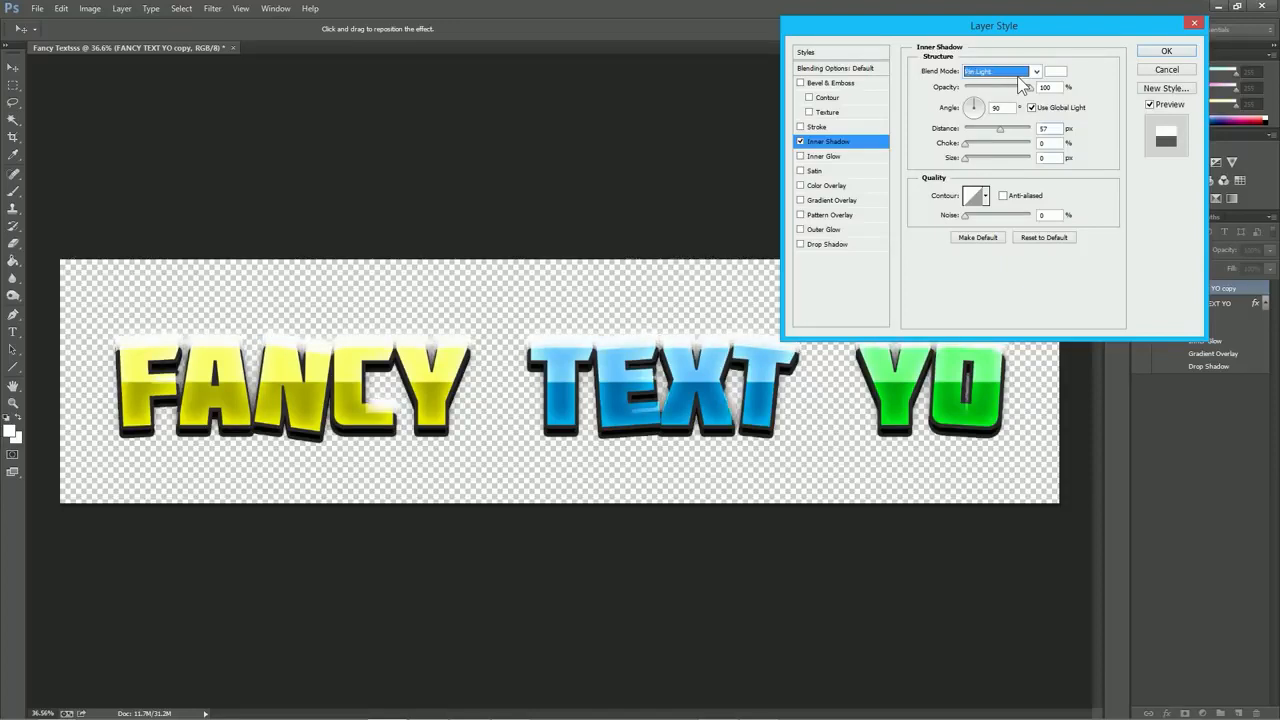
key(Down)
key(Down)
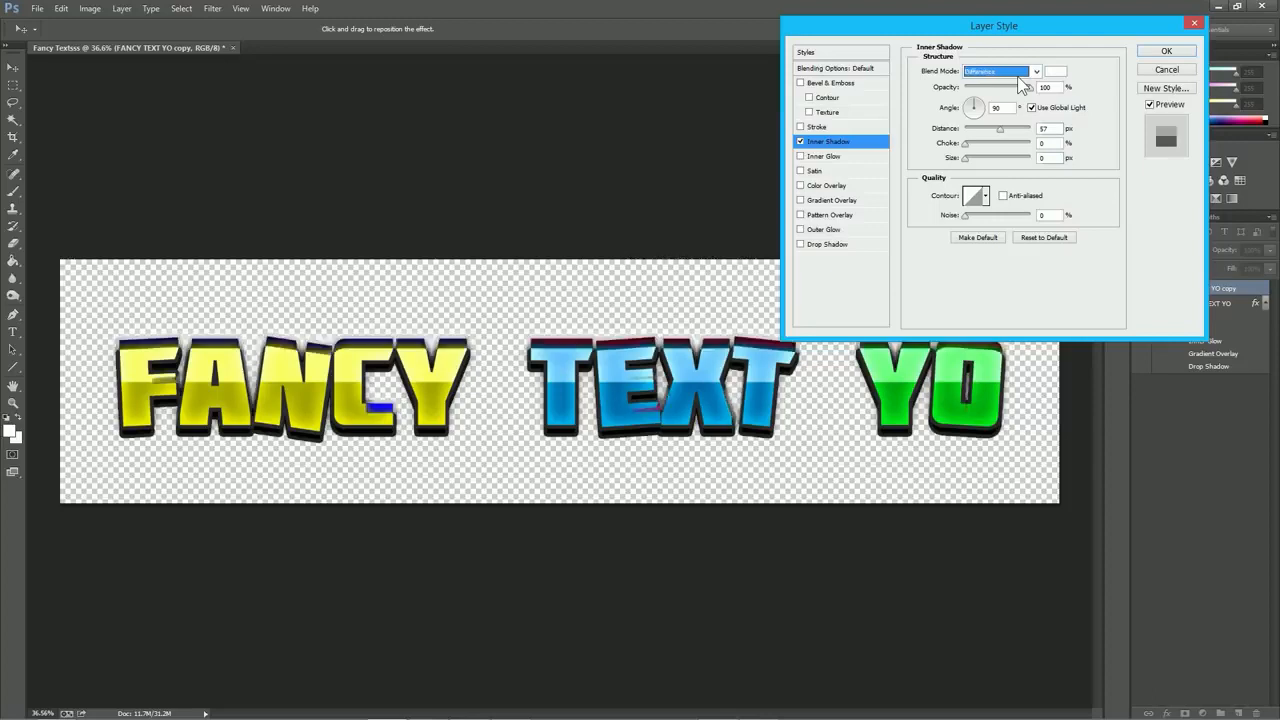
key(Down)
key(Down)
key(Down)
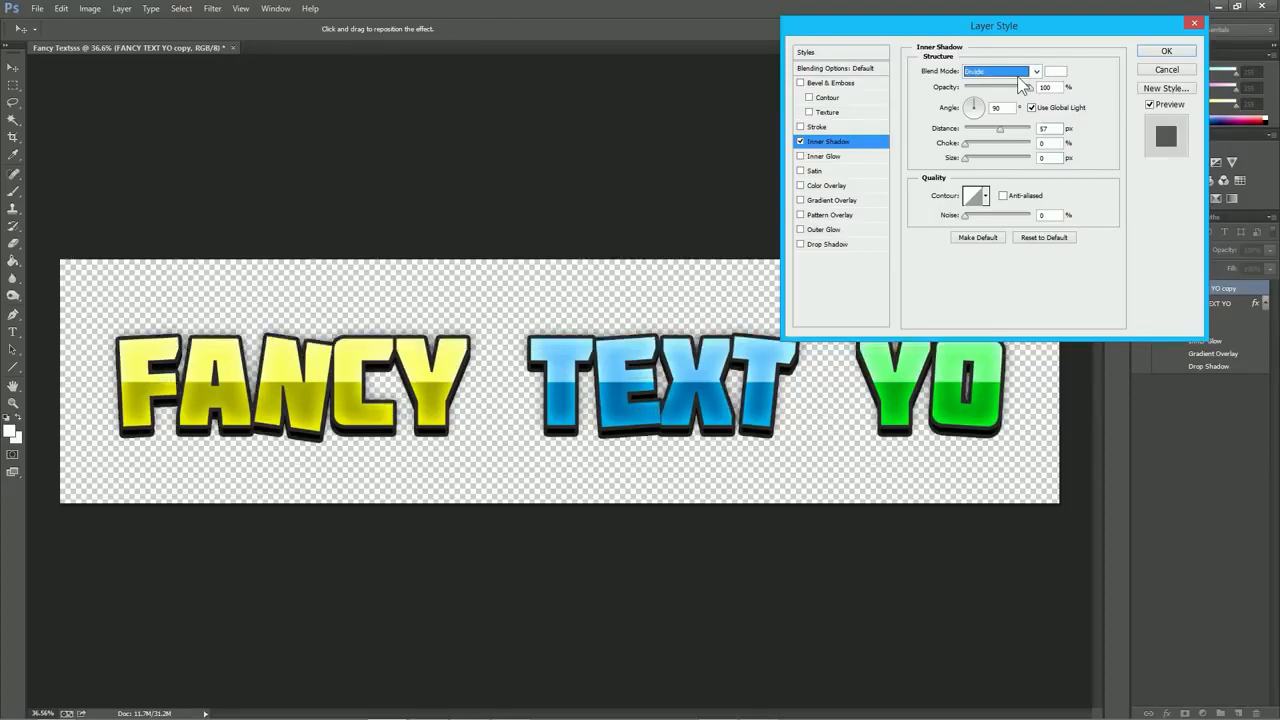
Try the Pin Light blend mode for the Inner Shadow with its opacity reduced to 73%
key(Up)
key(Up)
key(Up)
key(Up)
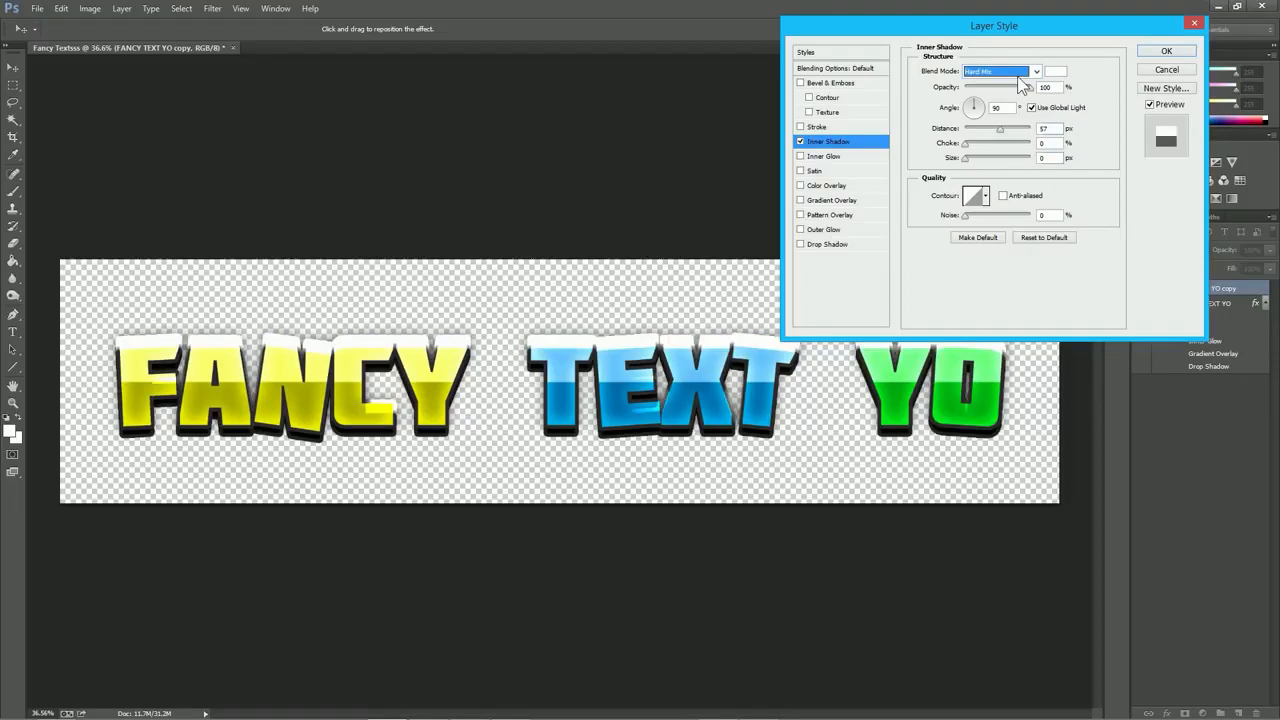
key(Up)
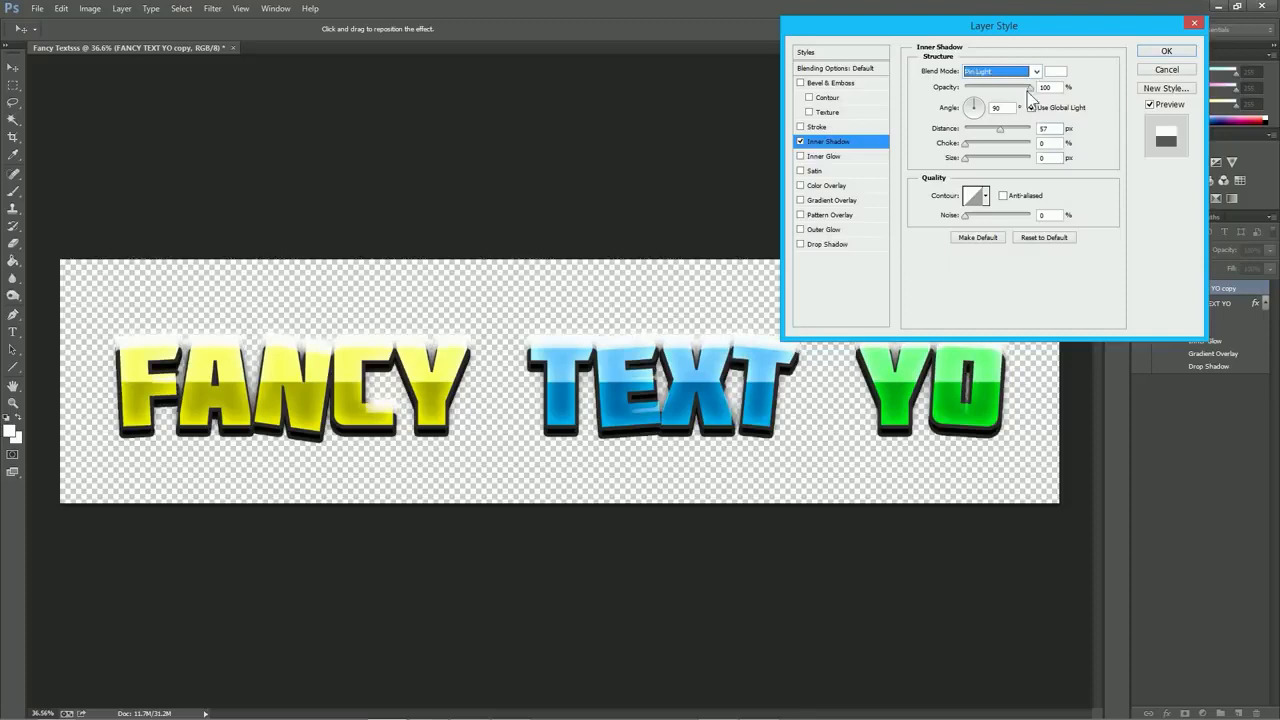
drag(1029, 91, 1008, 92)
drag(1011, 86, 1014, 87)
Set the Inner Shadow's blend mode to Overlay, raise its opacity slightly and apply the layer style
click(1002, 71)
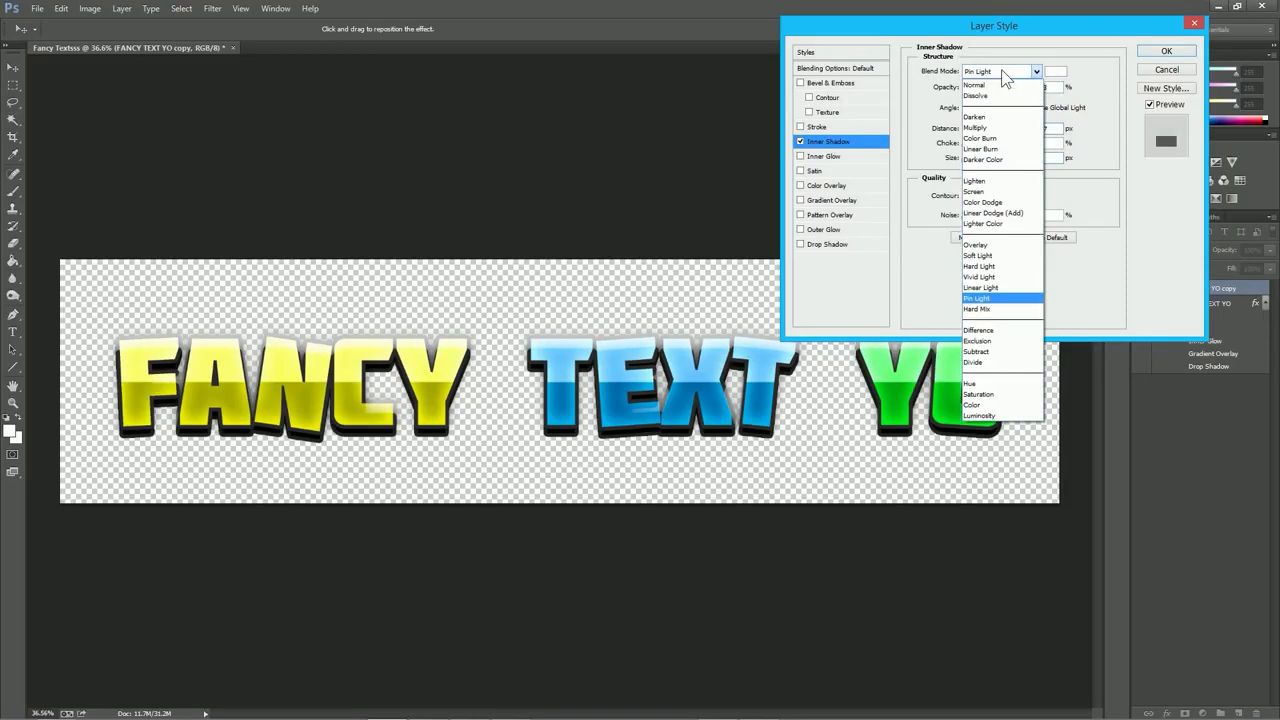
key(Up)
key(Up)
key(Return)
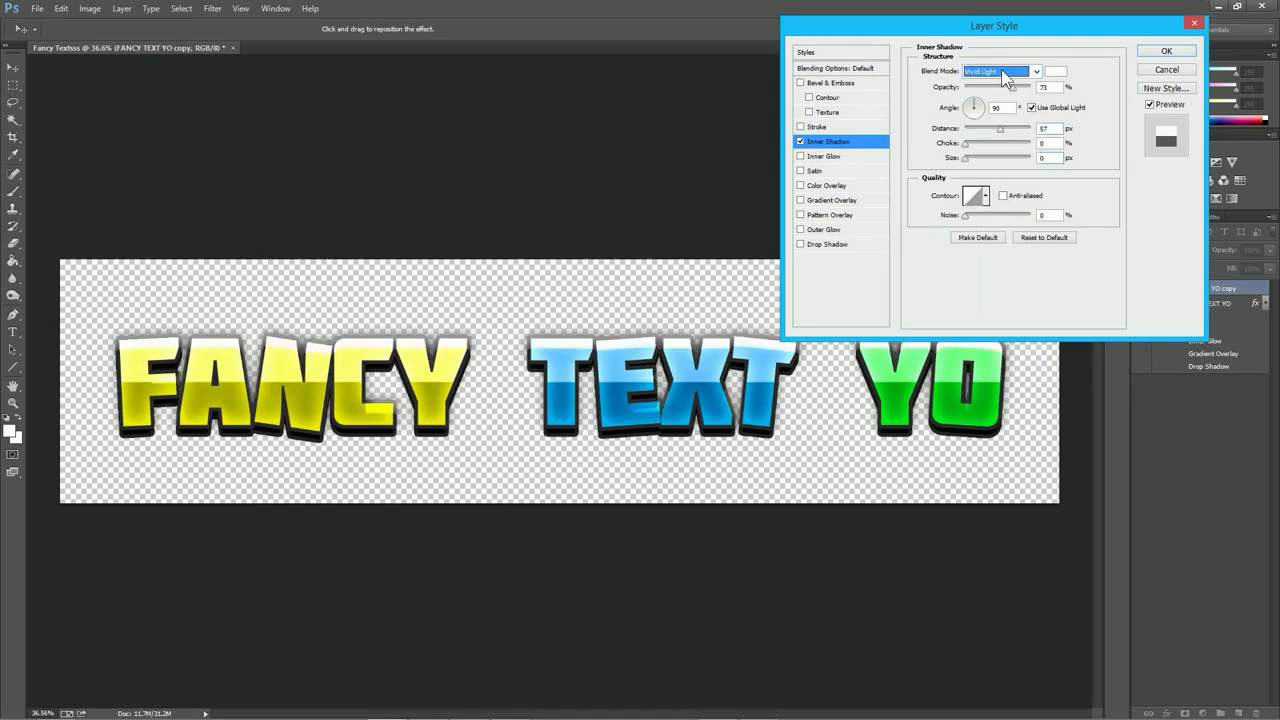
key(Up)
key(Up)
key(Up)
key(Up)
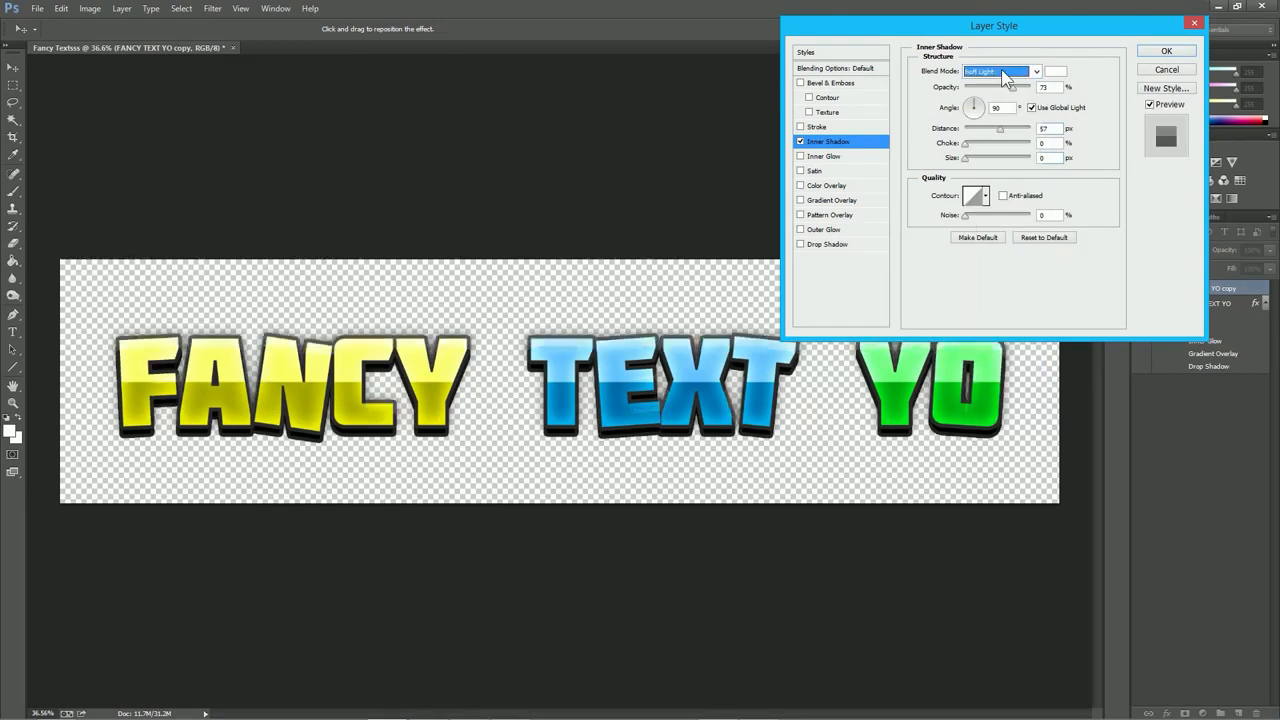
key(Down)
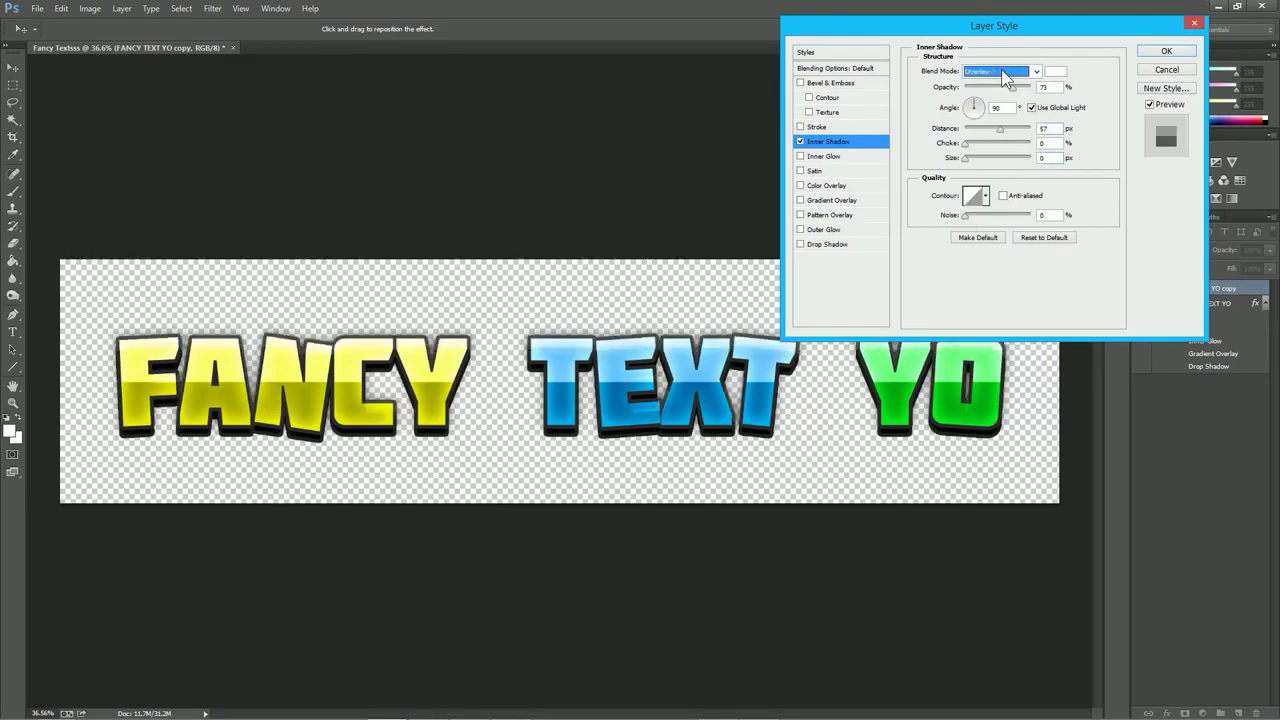
drag(1010, 87, 1027, 95)
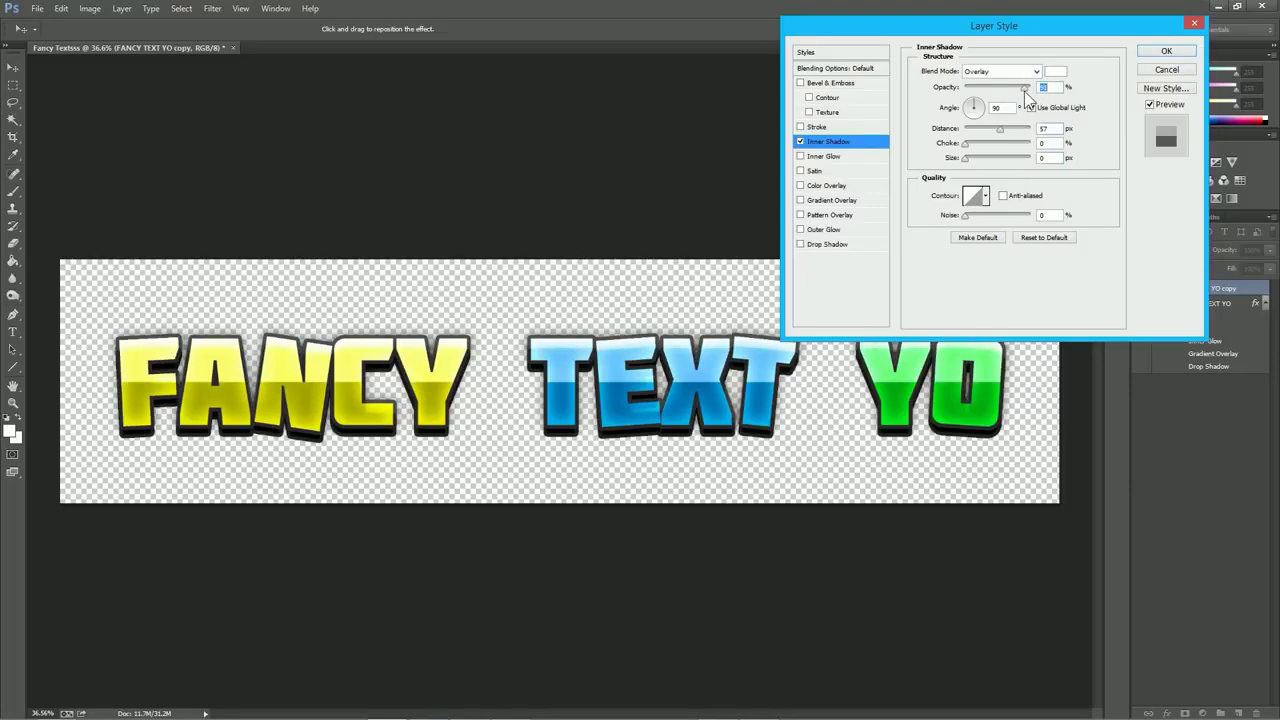
click(1164, 56)
scroll(864, 210, down, 5)
scroll(858, 221, up, 5)
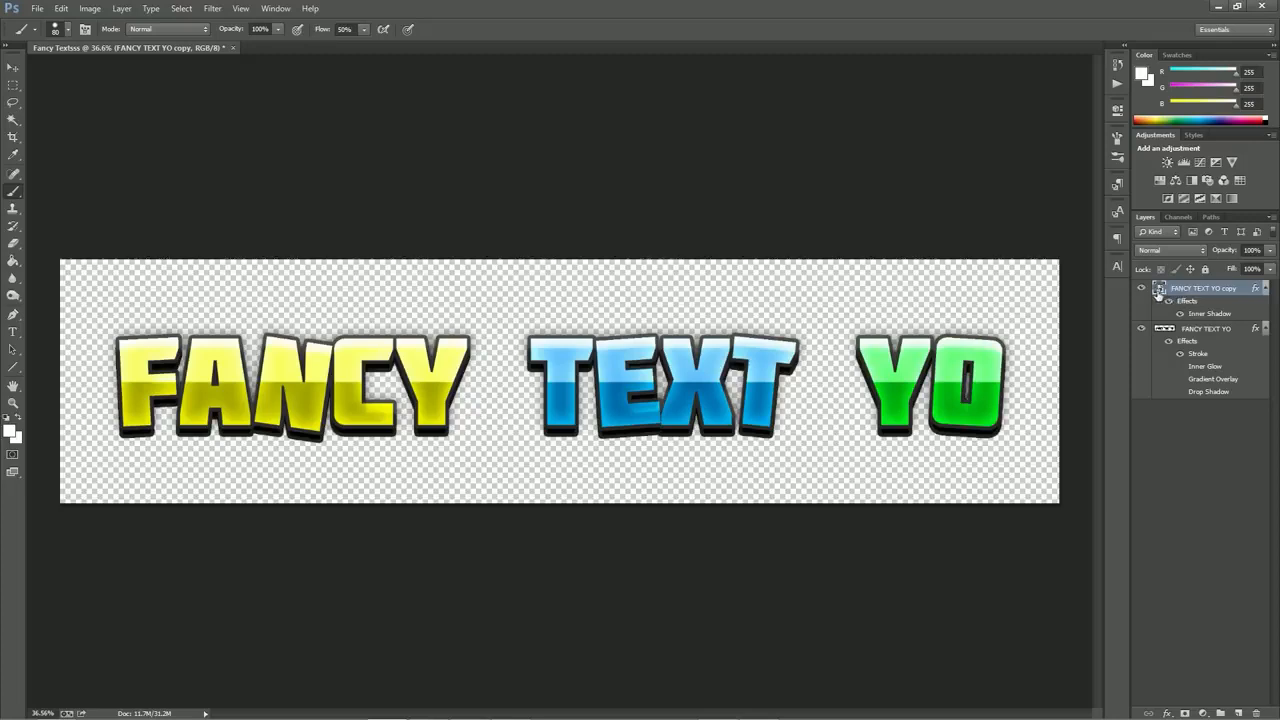
Hide the Stroke effect inside the FANCY TEXT YO copy smart object, save its contents and return to the Fancy Textsss document
double_click(1159, 291)
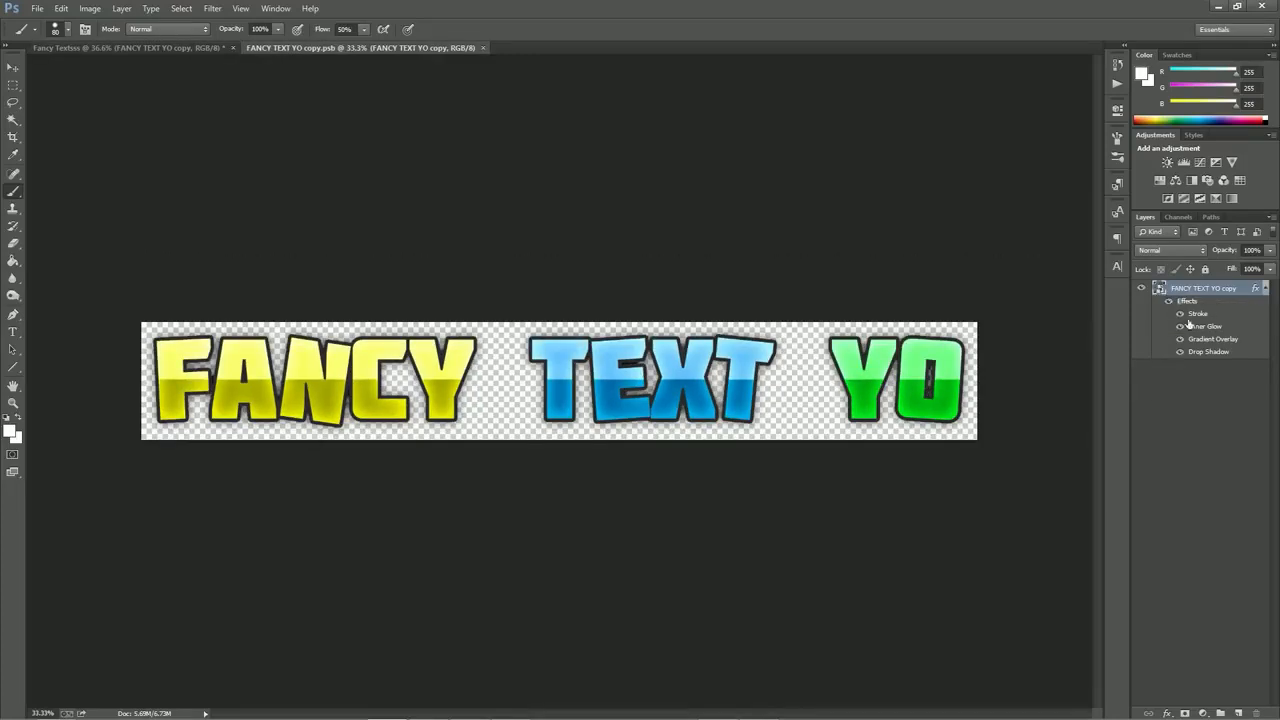
click(1180, 315)
key(ctrl+s)
click(117, 45)
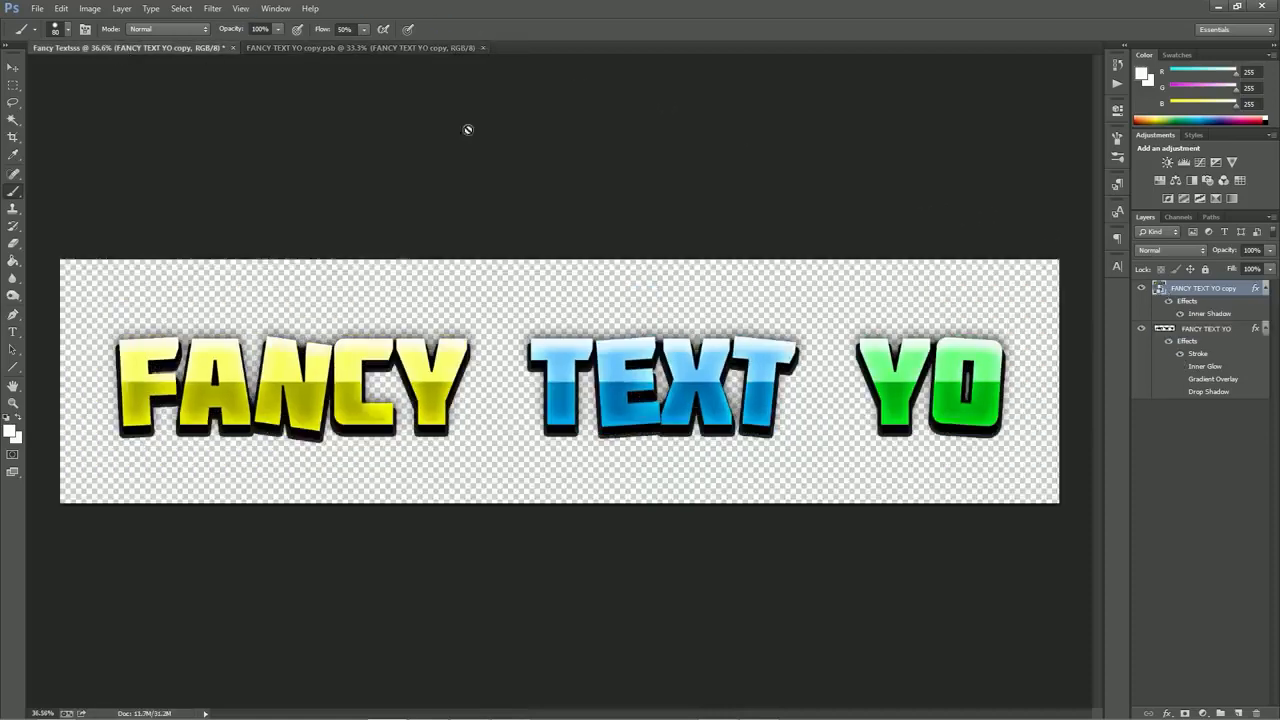
double_click(1245, 298)
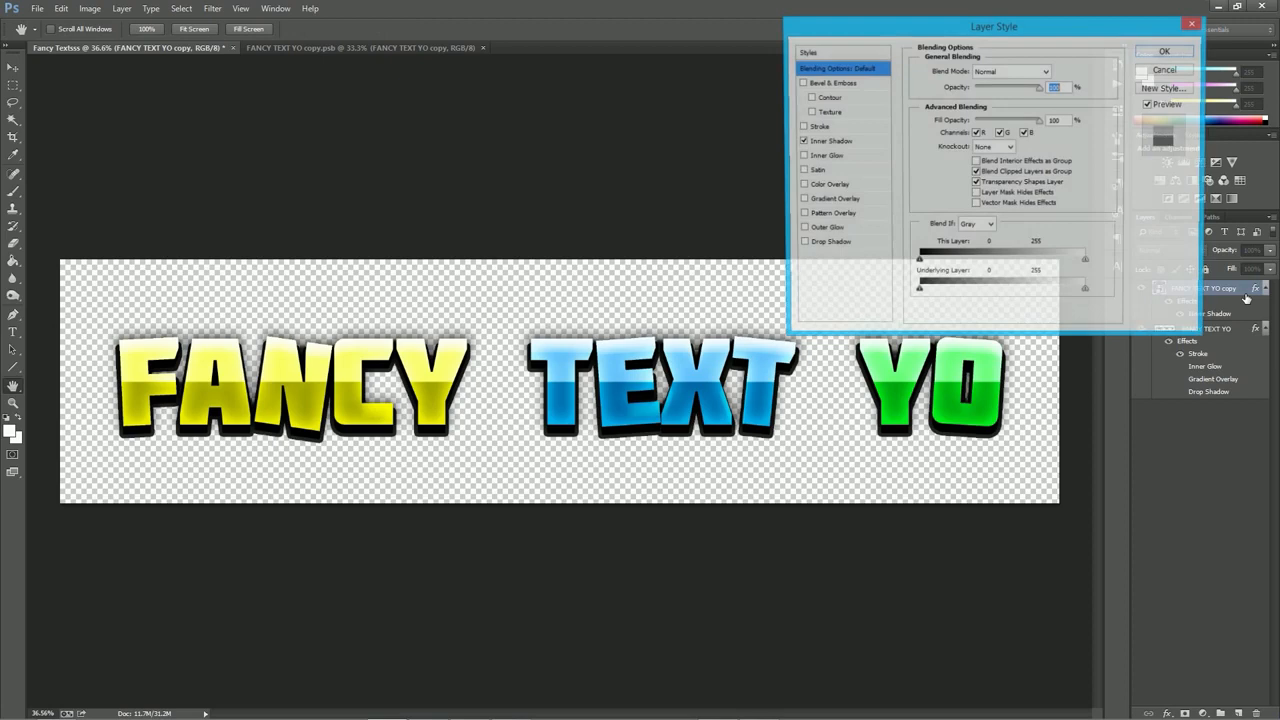
click(801, 127)
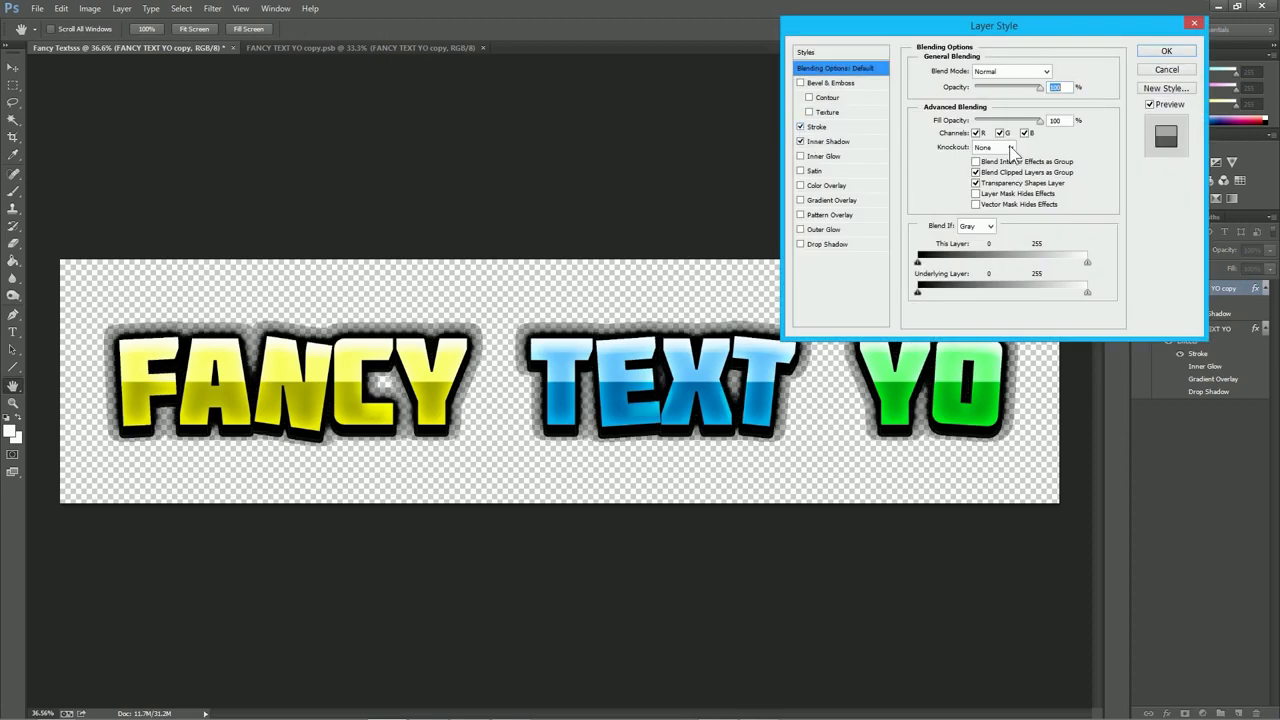
click(828, 130)
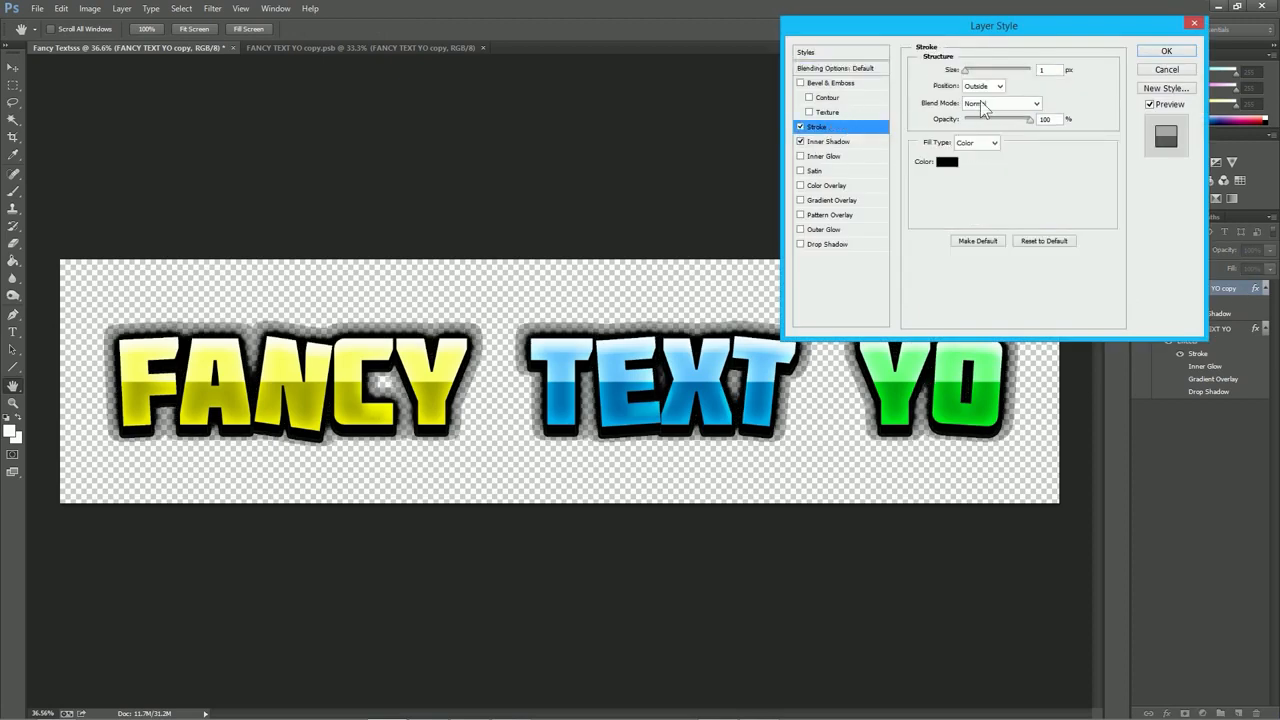
drag(966, 72, 952, 76)
click(1164, 70)
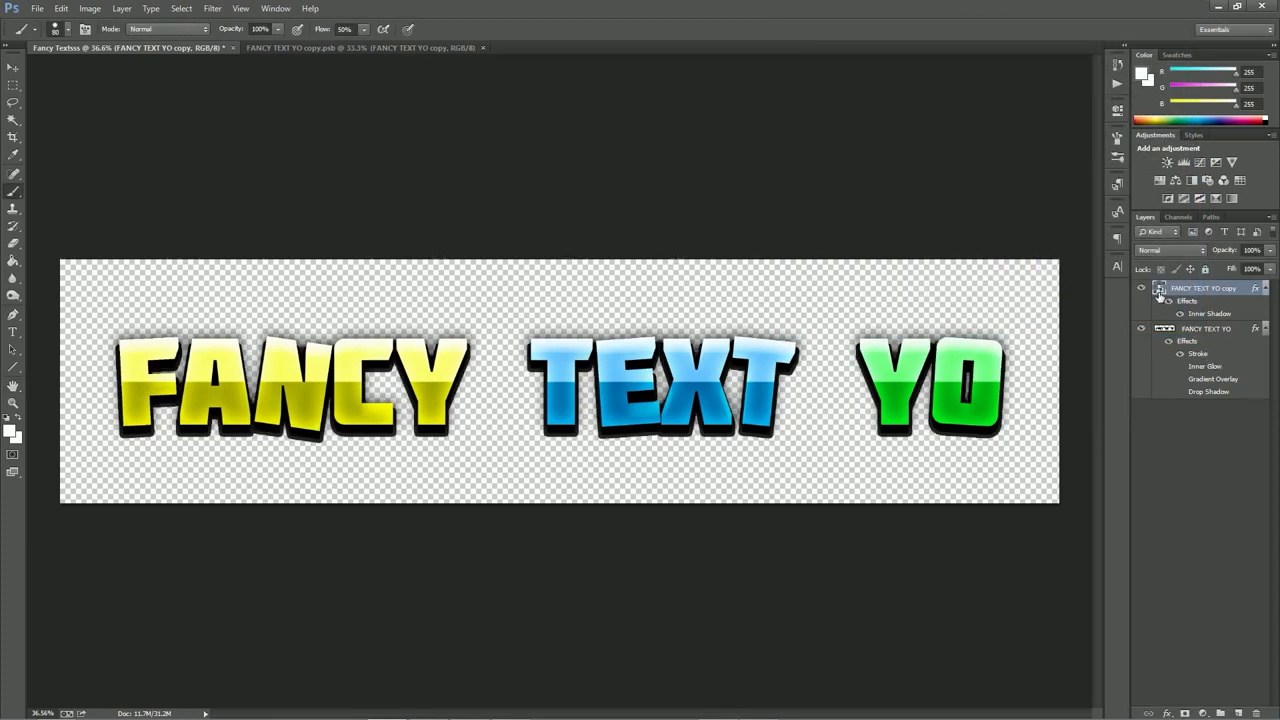
Undo the smart object update that removed the lettering's stroke, and restore the Inner Shadow on the FANCY TEXT YO copy layer
key(ctrl+alt+z)
key(ctrl+alt+z)
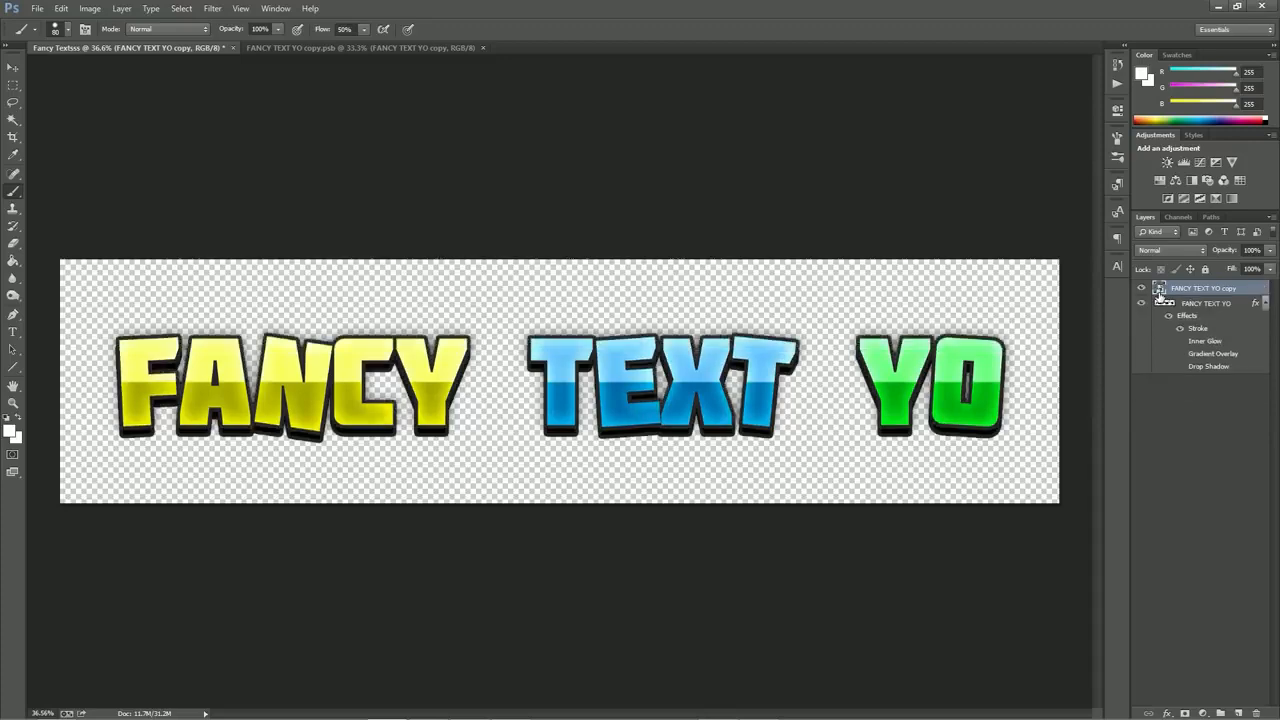
key(ctrl+shift+z)
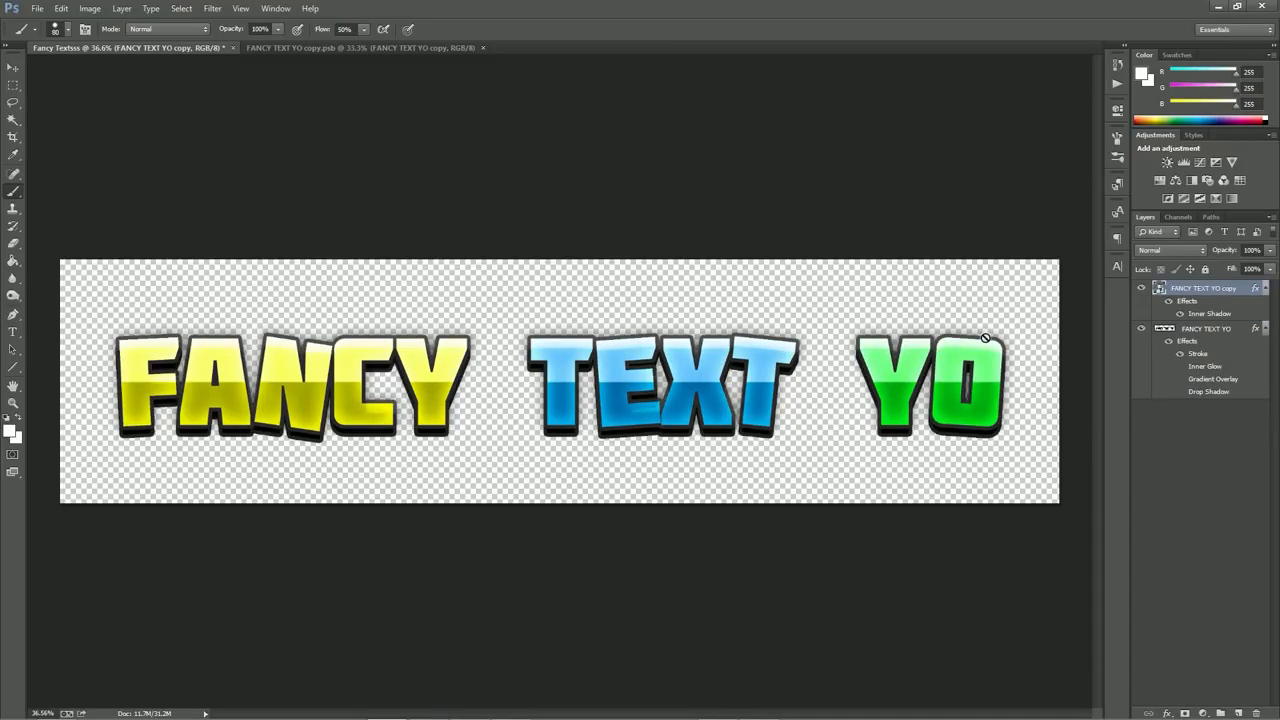
scroll(936, 319, down, 1)
scroll(936, 319, down, 1)
scroll(558, 385, up, 2)
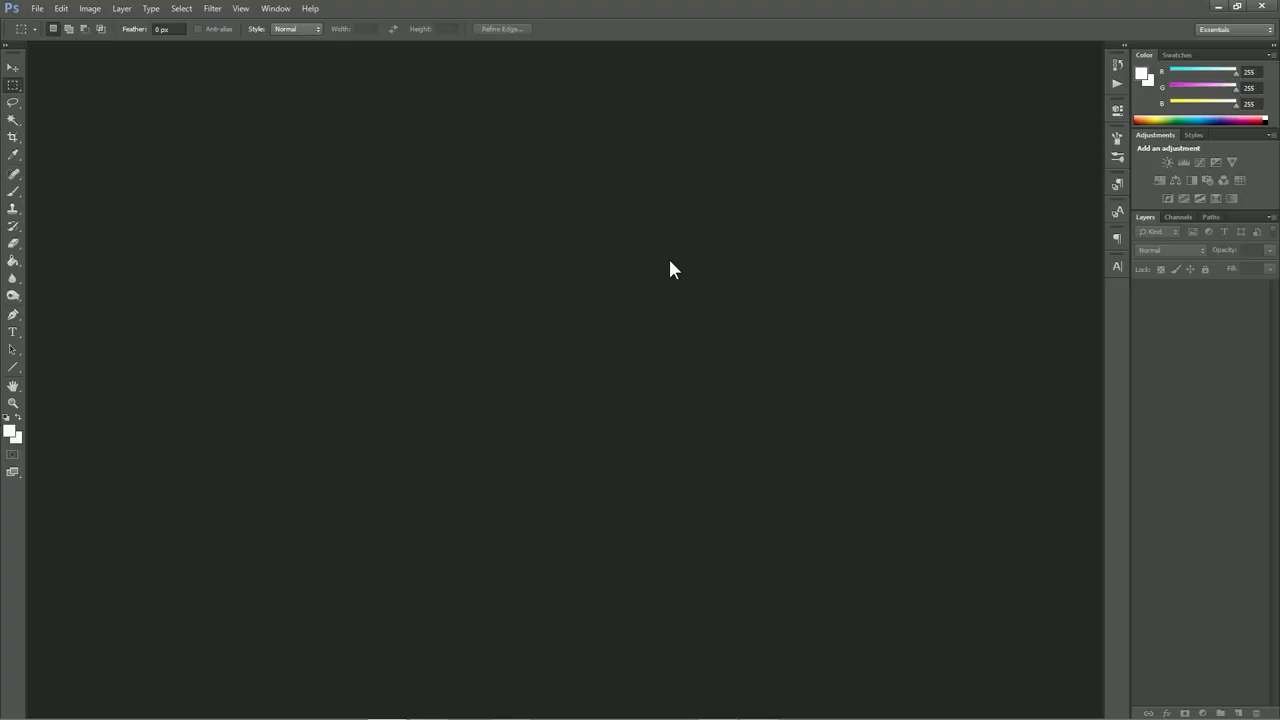
Set up a new transparent document named Fancy Textsss, 4000 pixels wide and 500 pixels high
click(40, 9)
click(45, 24)
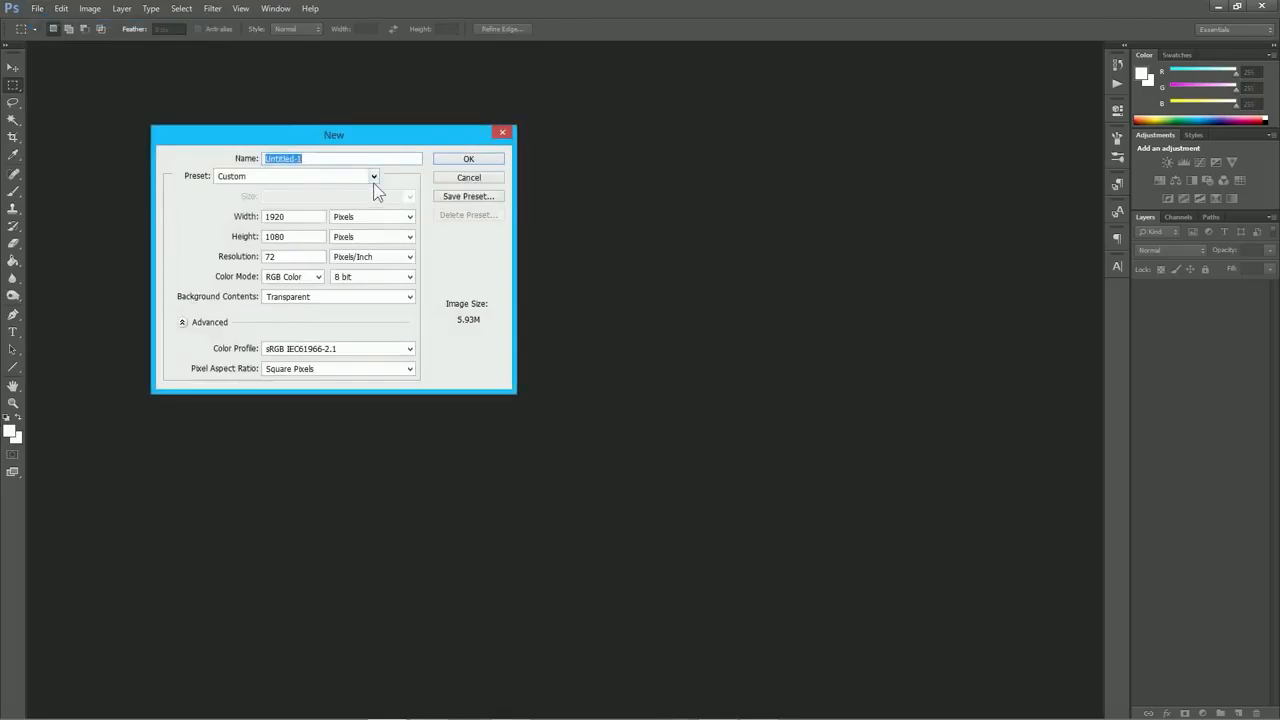
text(Fancy Textsss)
double_click(274, 216)
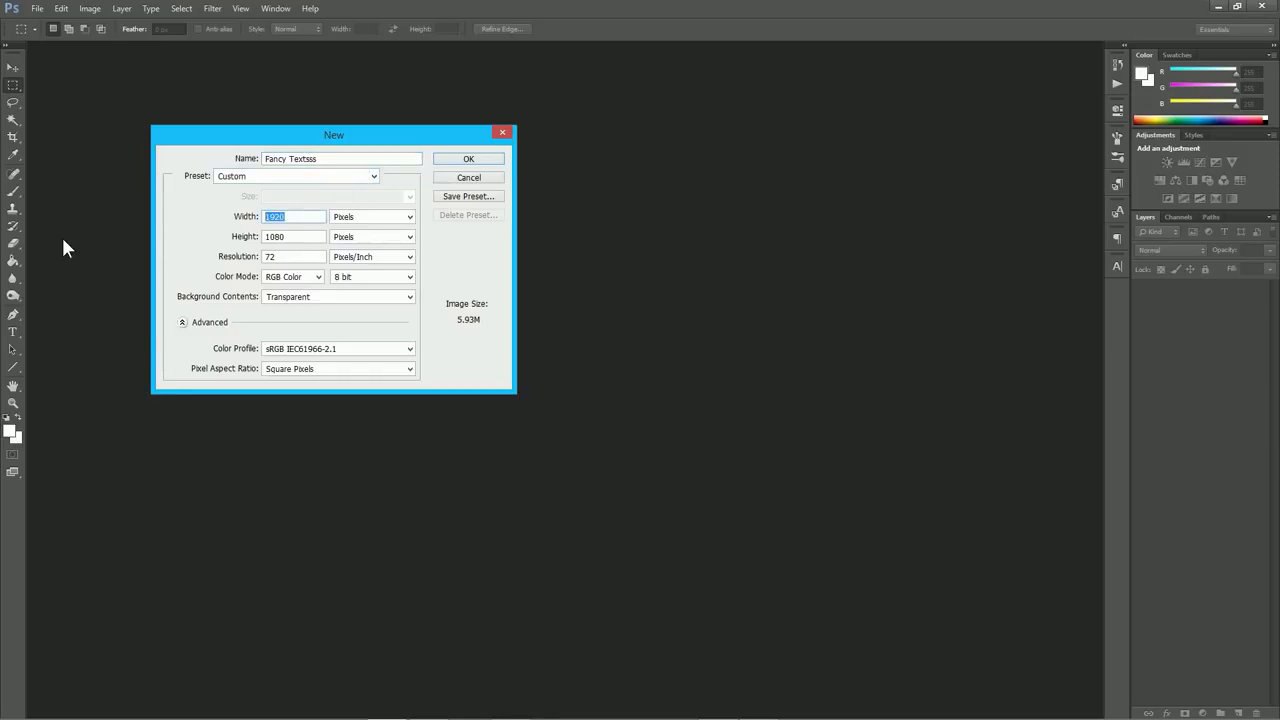
text(4000)
double_click(296, 234)
text(500)
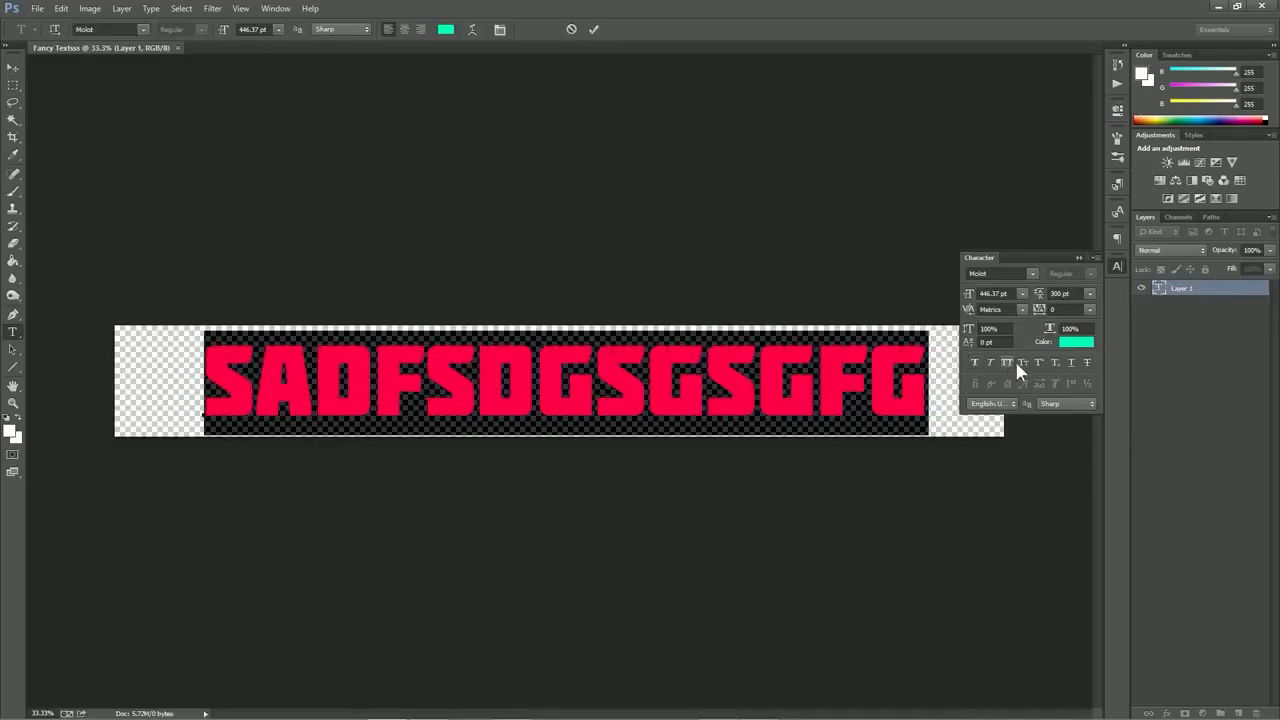
Try Small Caps, Superscript, Subscript, Underline and Strikethrough on the SADFSDGSGSGFG text, switching each one off again
click(1021, 362)
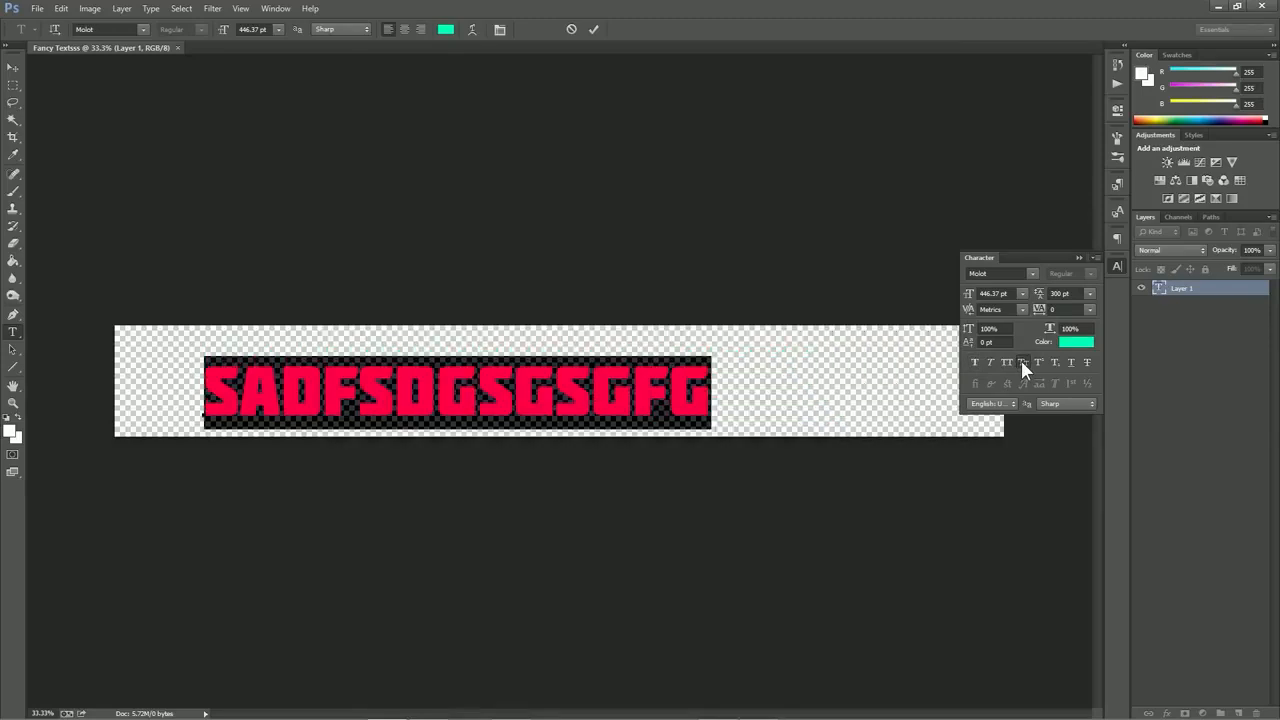
click(1036, 364)
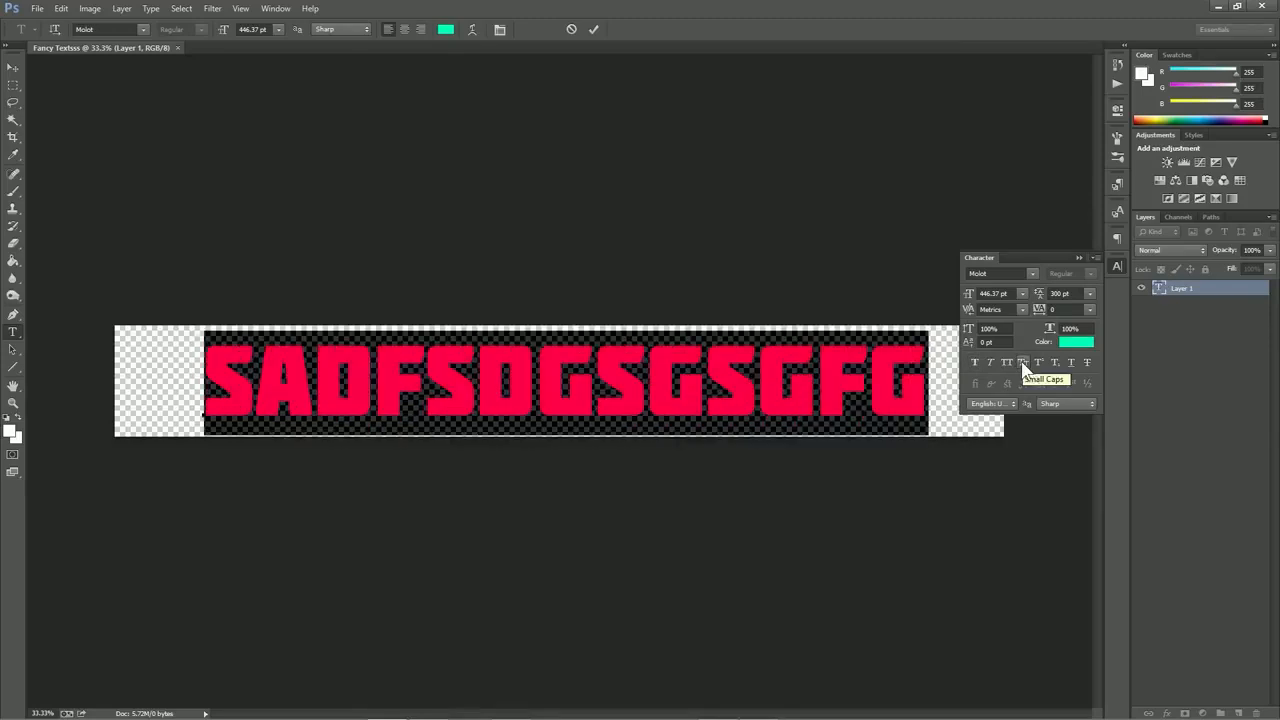
click(1041, 365)
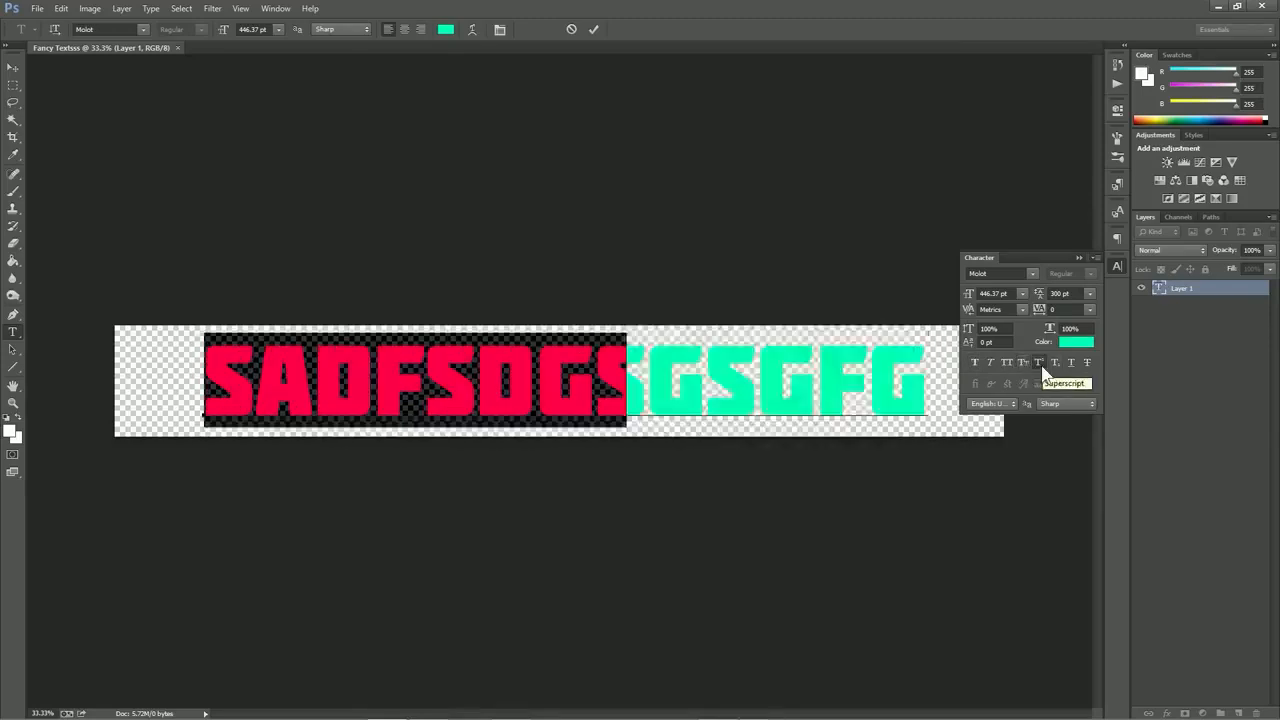
click(1041, 365)
click(1053, 363)
click(1054, 363)
click(1070, 364)
click(1074, 363)
click(1088, 363)
click(1090, 364)
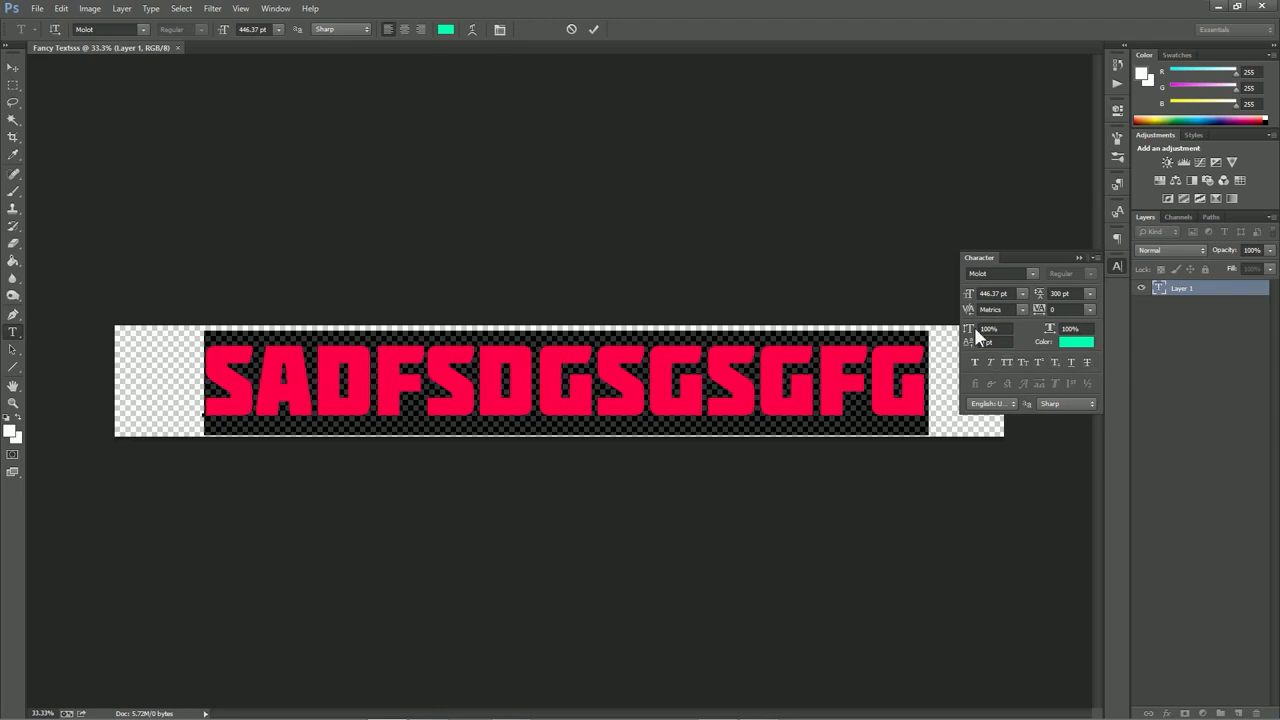
Set the vertical scale of the SADFSDGSGSGFG text to 111%
mouse_move(968, 333)
mouse_down()
mouse_move(933, 332)
mouse_move(976, 330)
mouse_up()
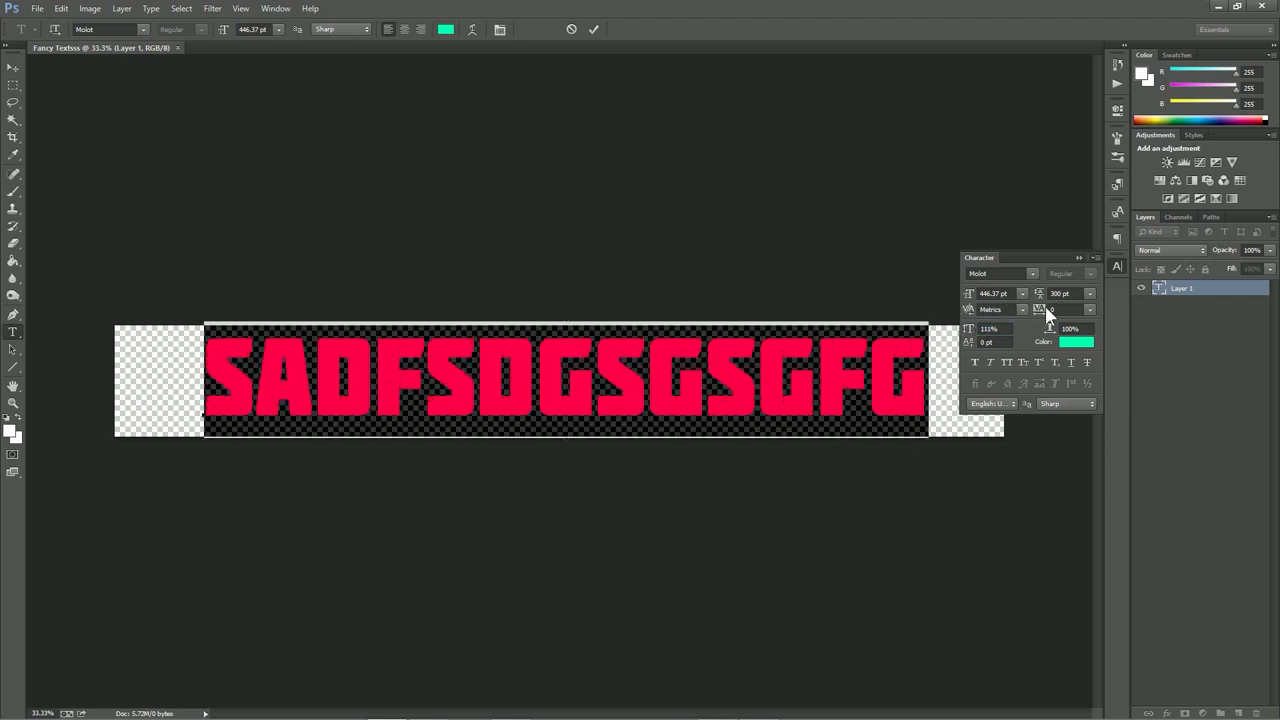
Set the vertical scale of the SADFSDGSGSGFG text to 109% and its leading to 313 pt
drag(968, 333, 965, 333)
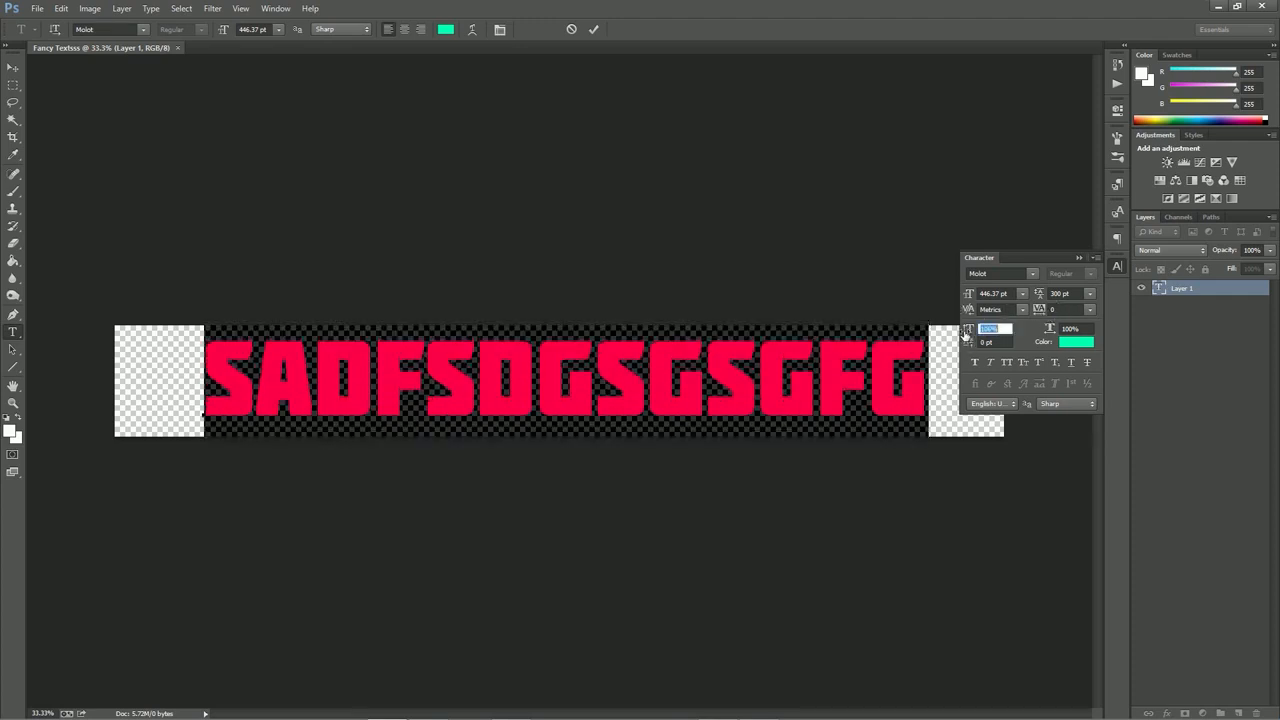
drag(1038, 294, 1044, 293)
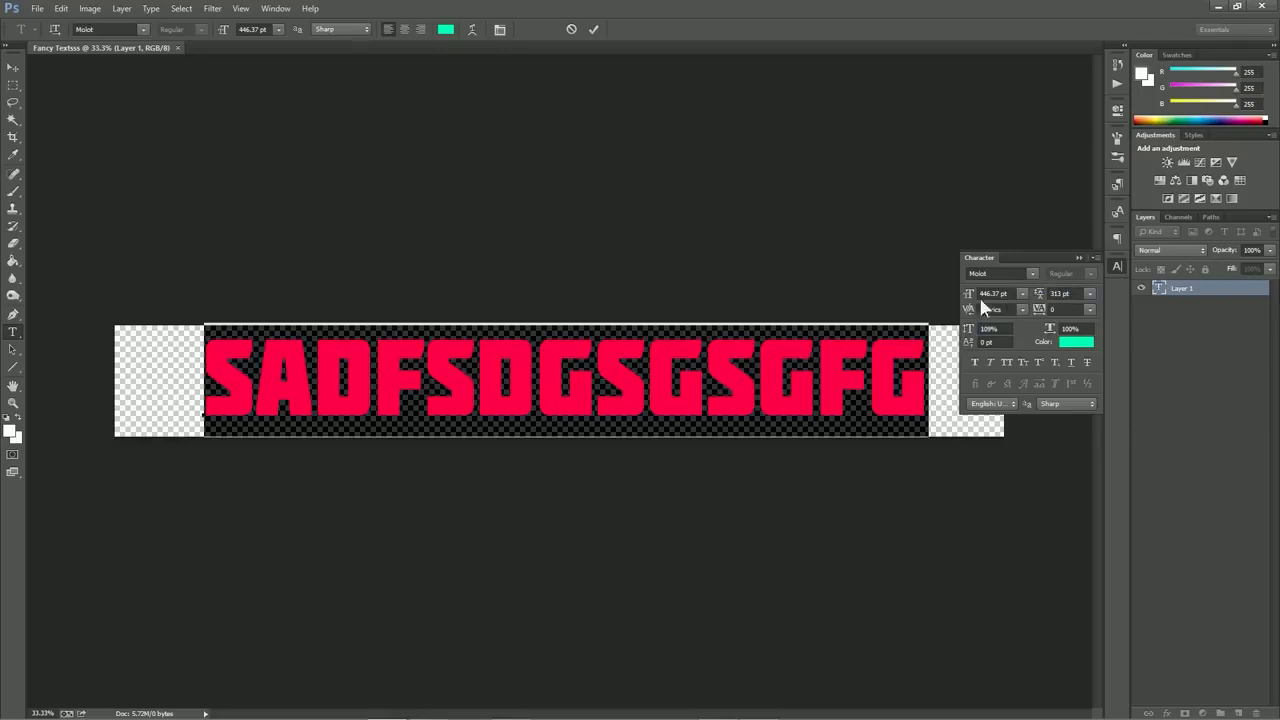
Change the font of the sadfsdgsgsgfg text to Molot
text(Molo)
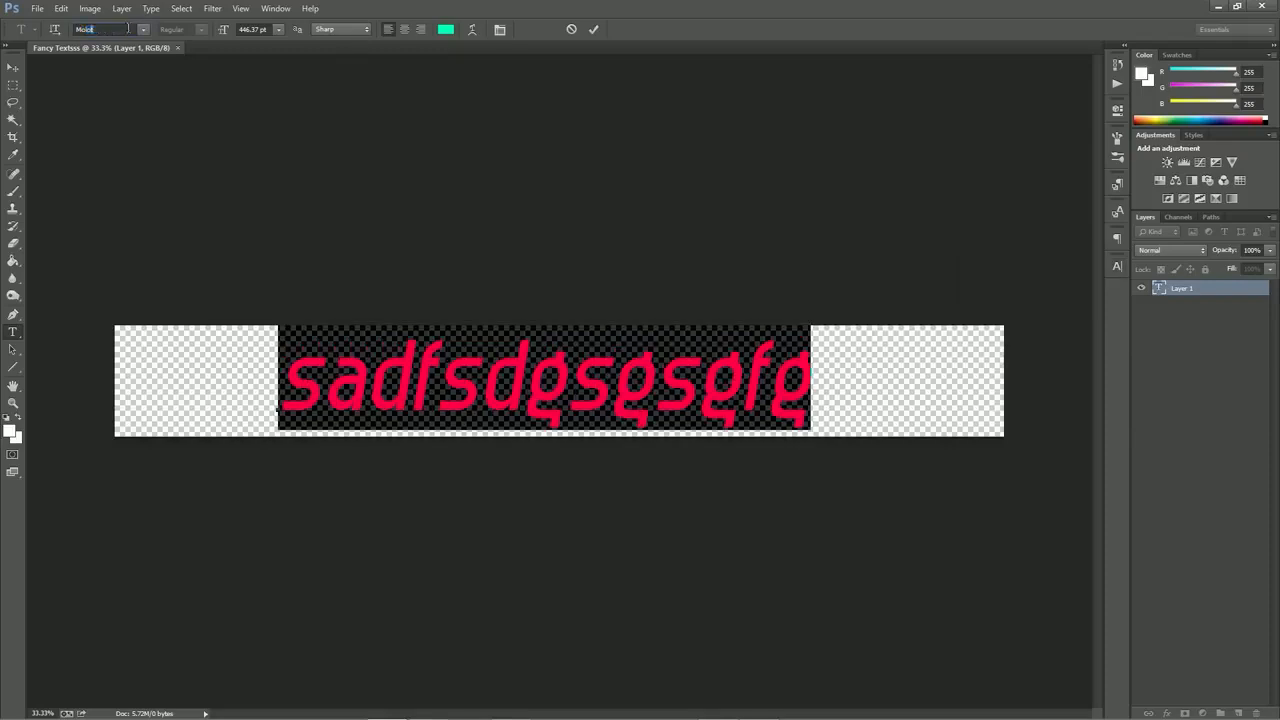
key(Return)
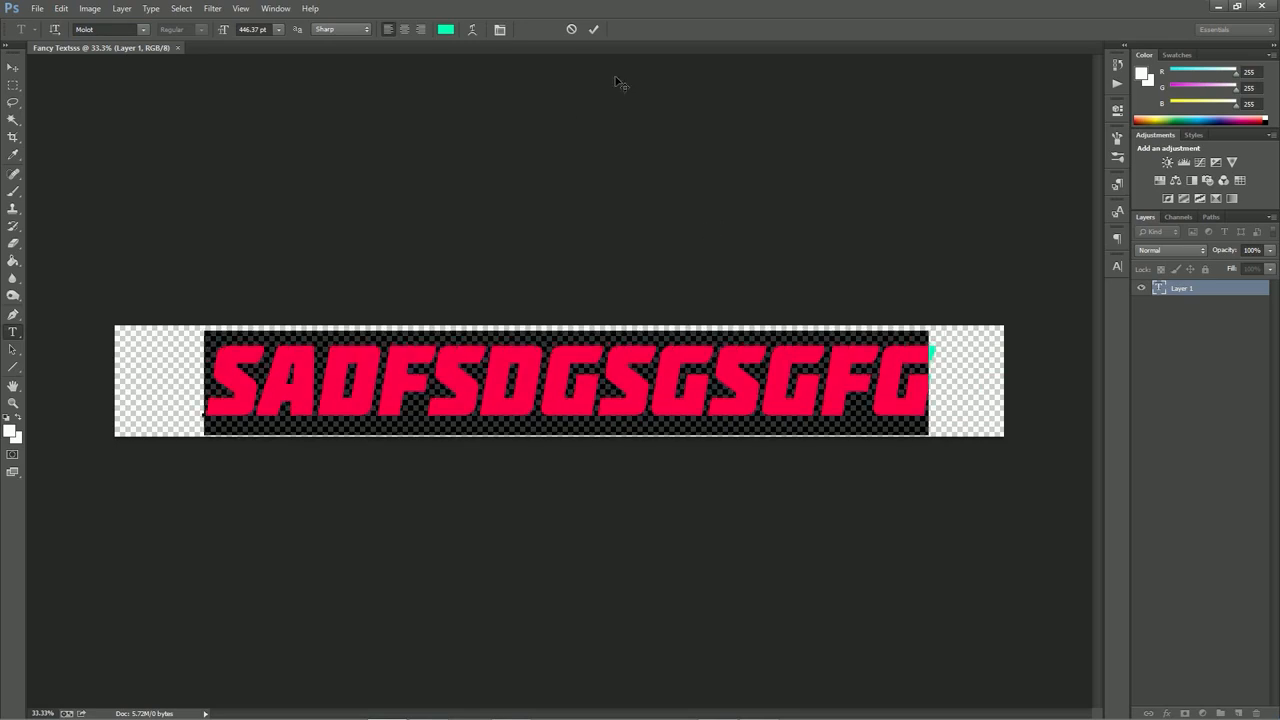
Reselect the whole SADFSDGSGSGFG text and toggle Faux Italic in its character formatting
click(250, 370)
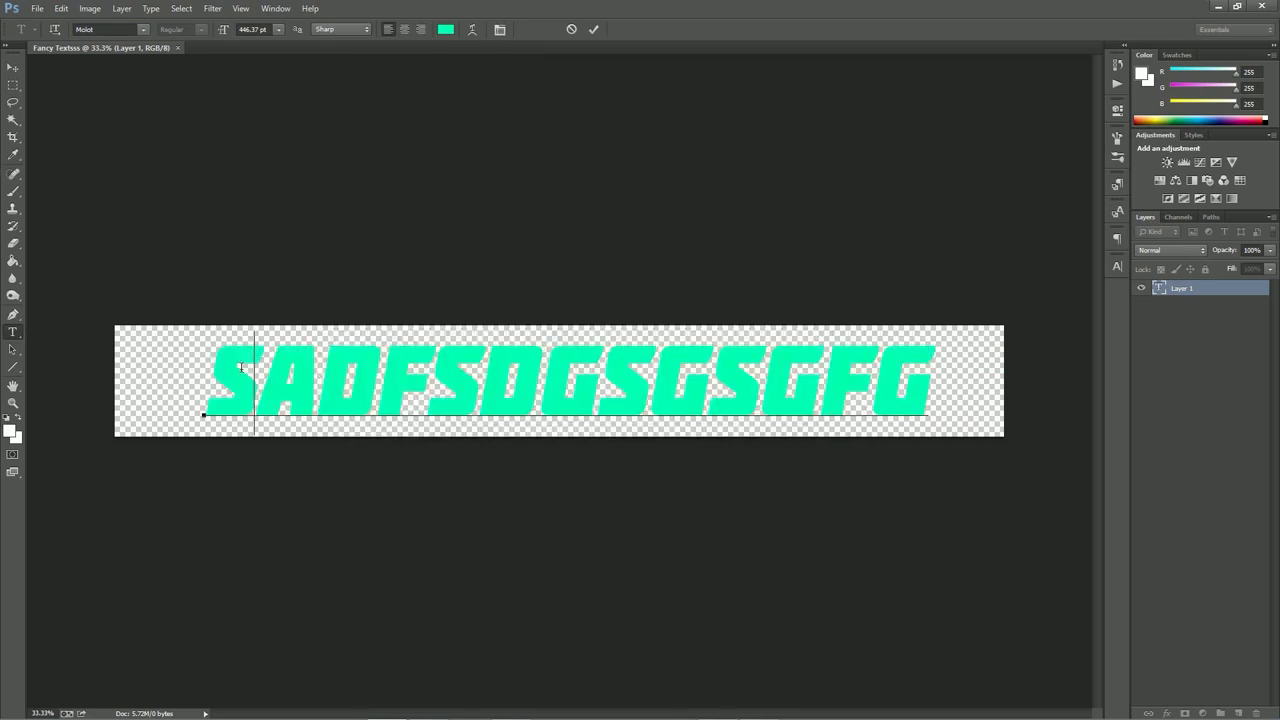
drag(205, 380, 970, 395)
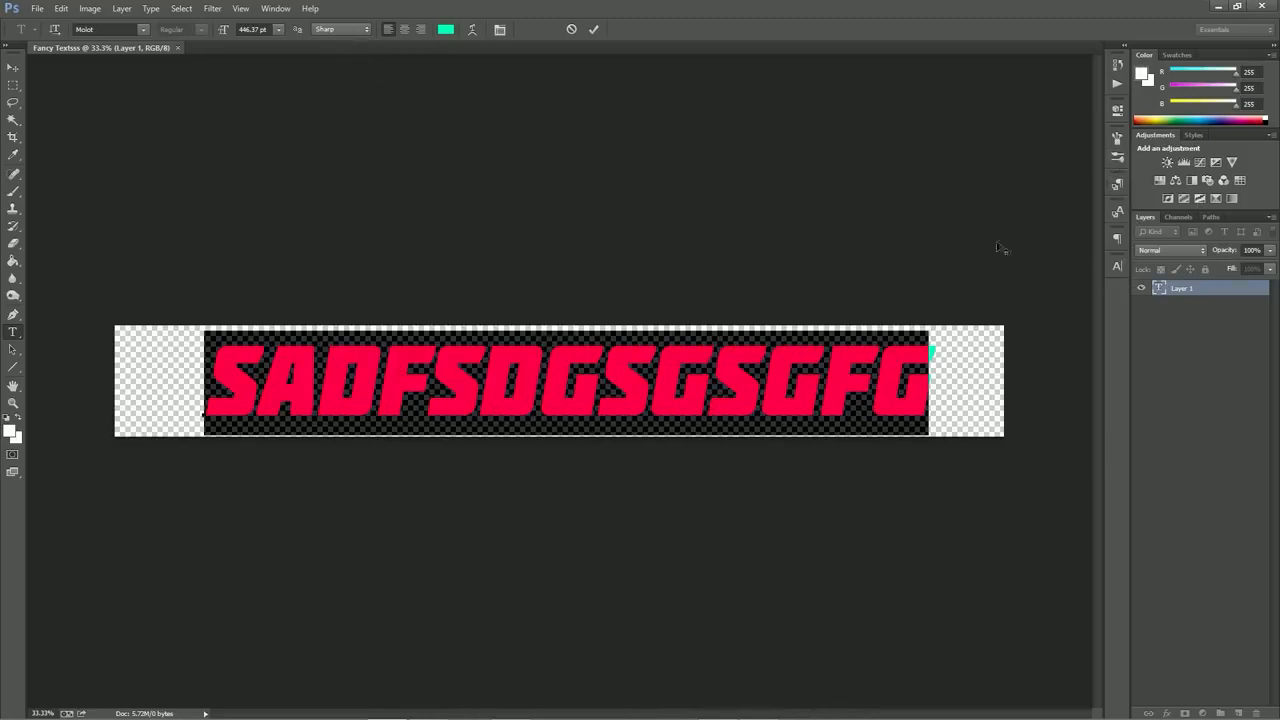
click(1117, 266)
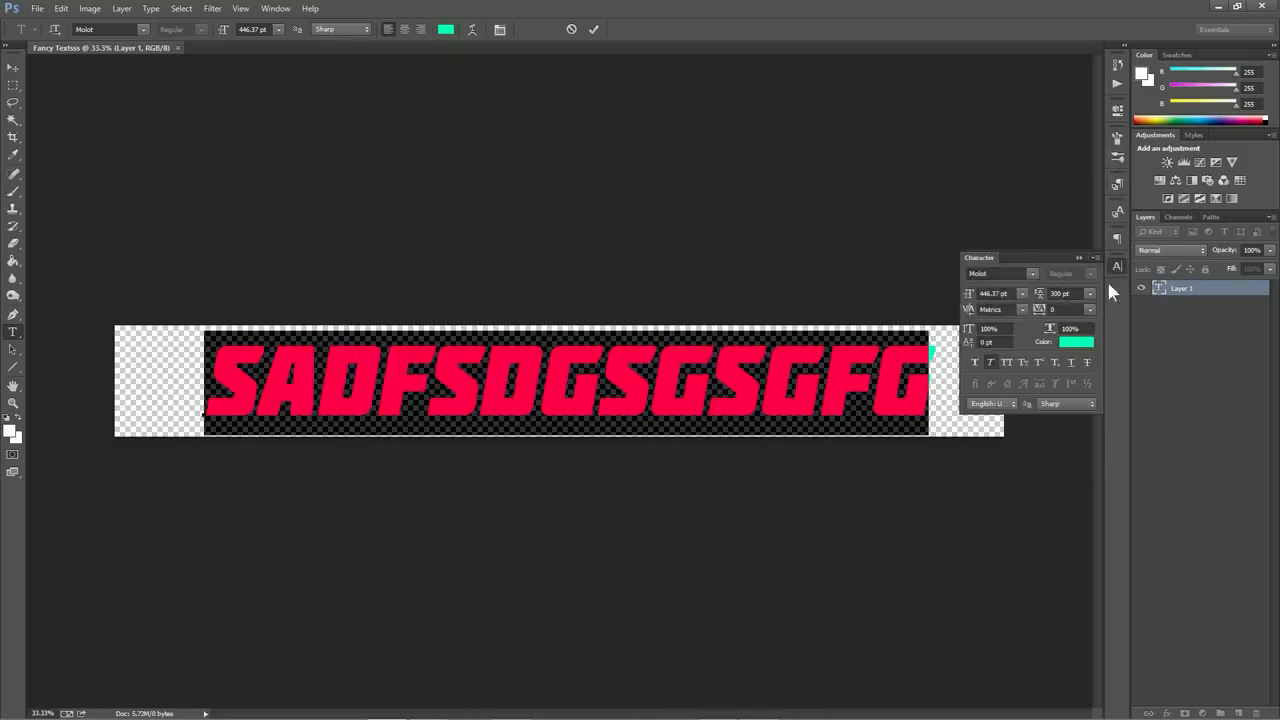
click(275, 8)
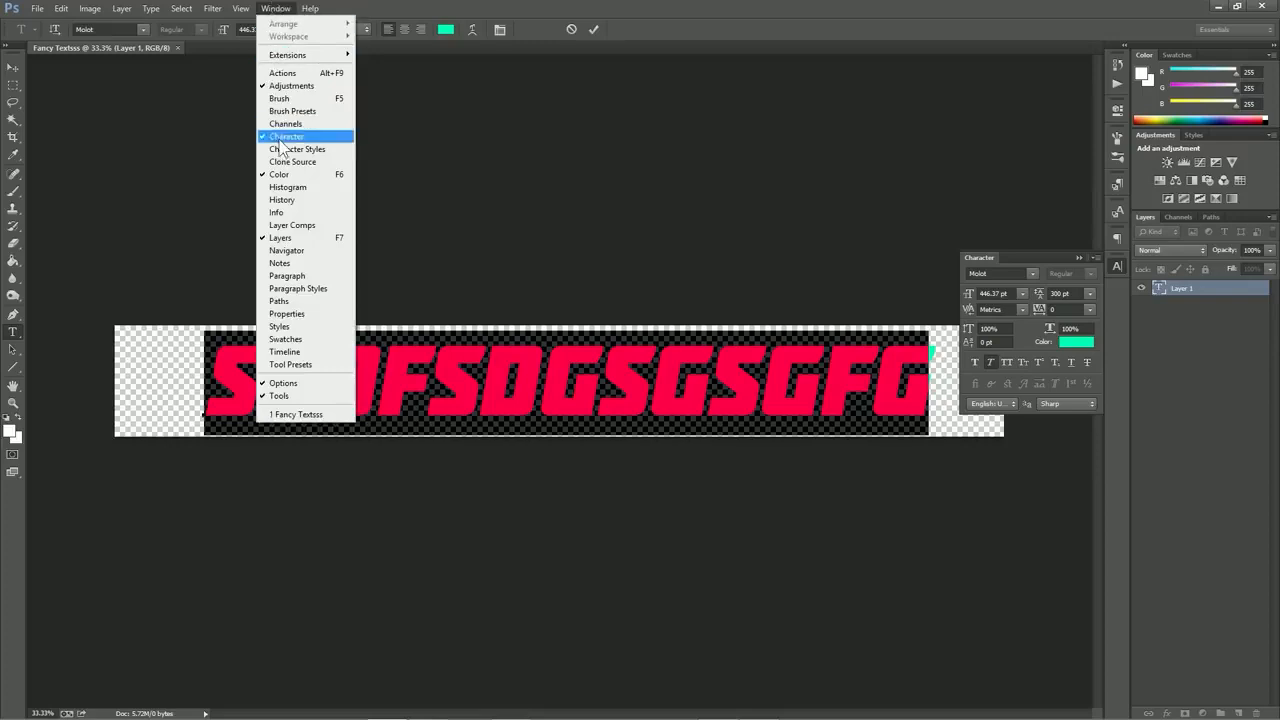
click(1111, 266)
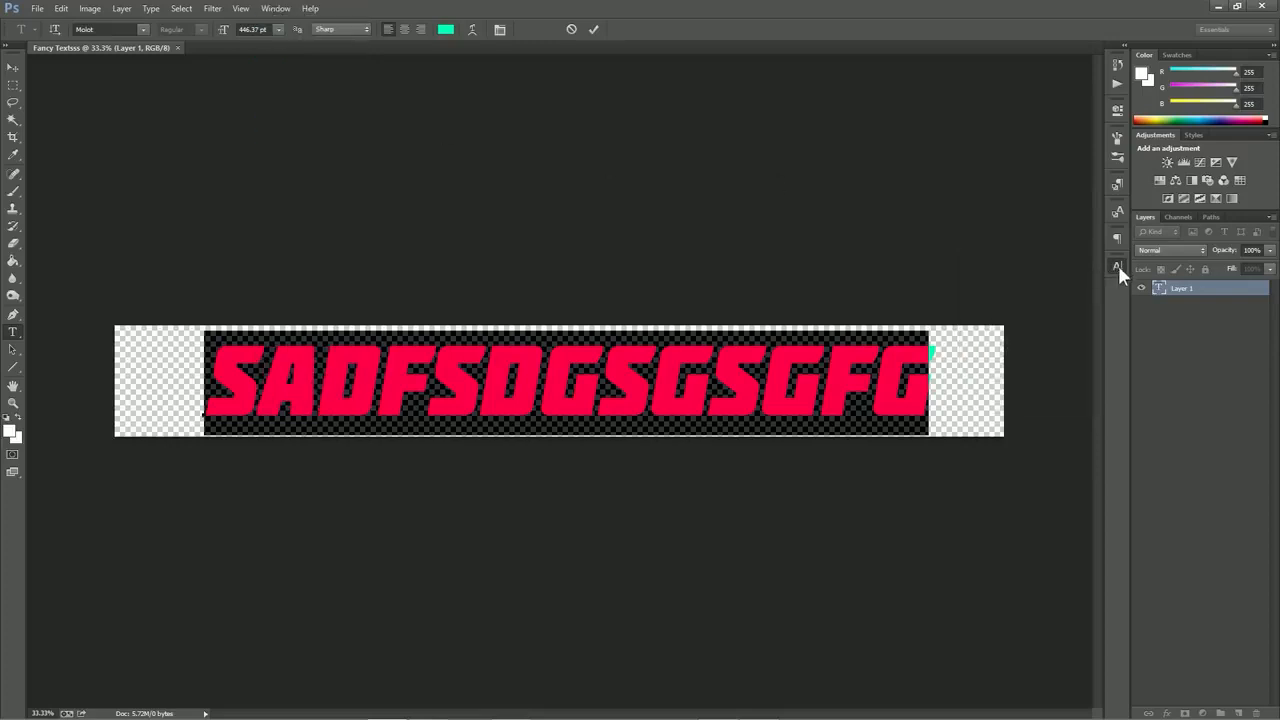
click(1118, 265)
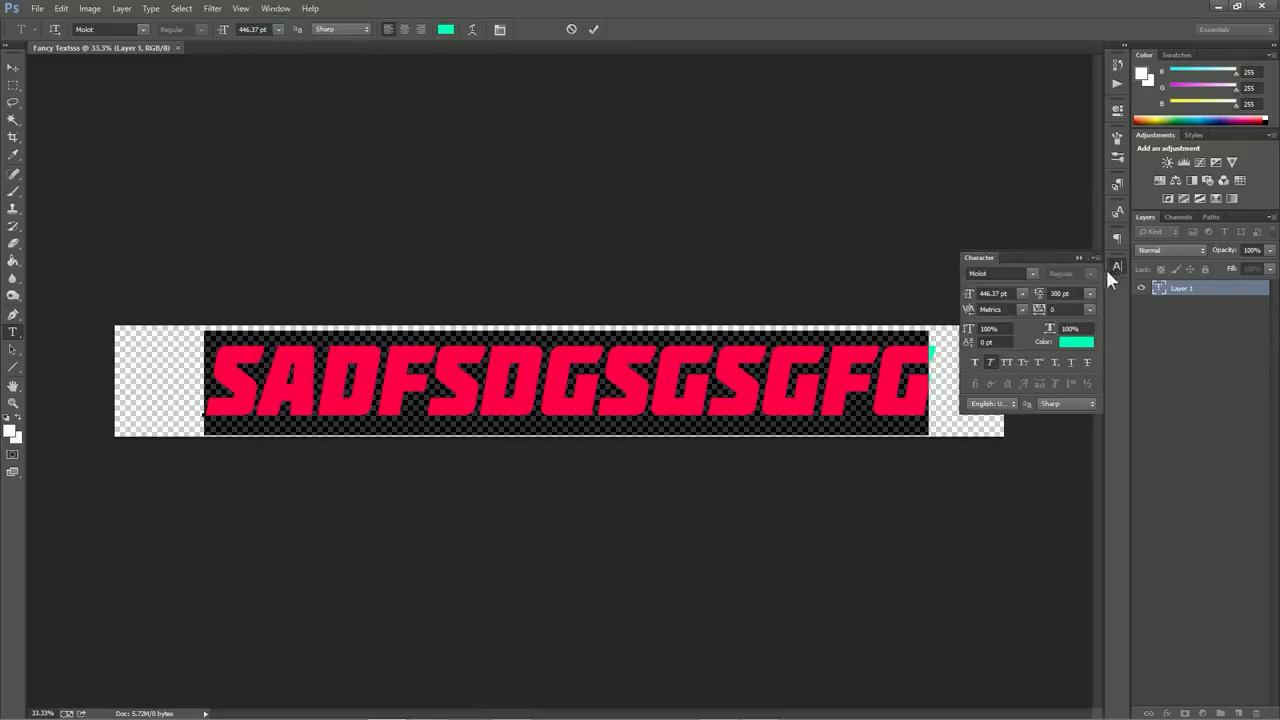
click(990, 360)
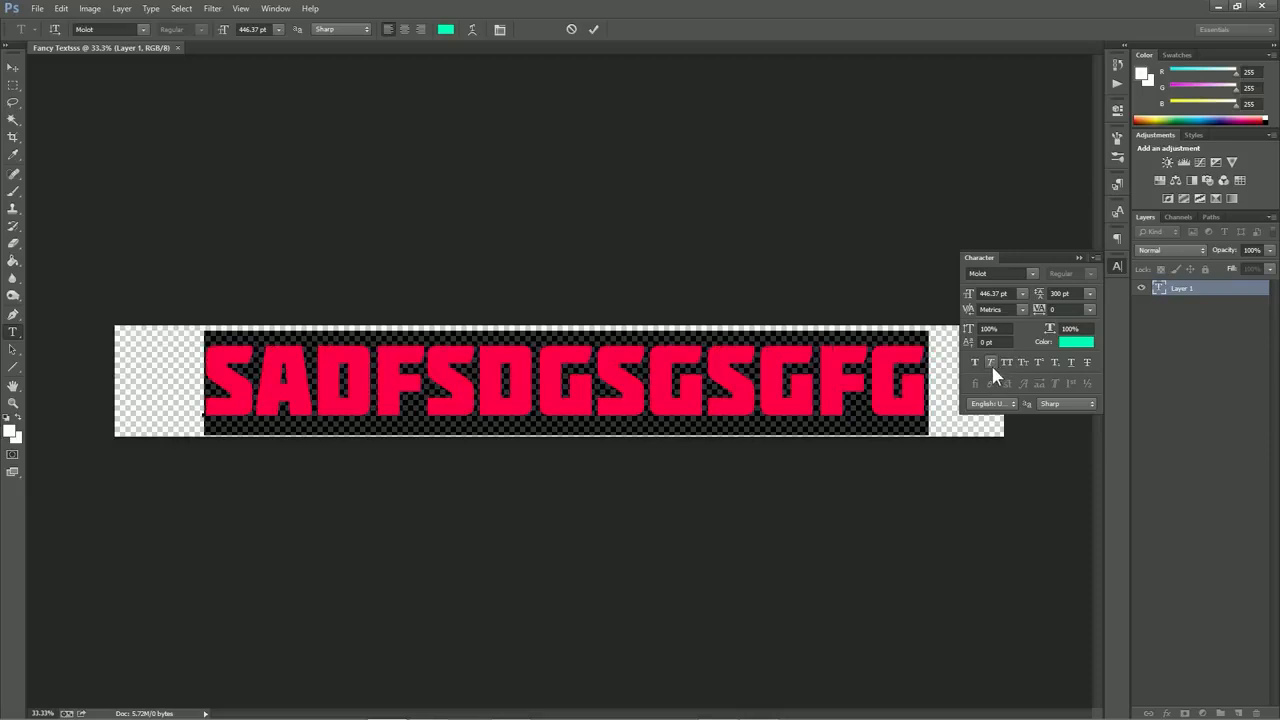
click(991, 363)
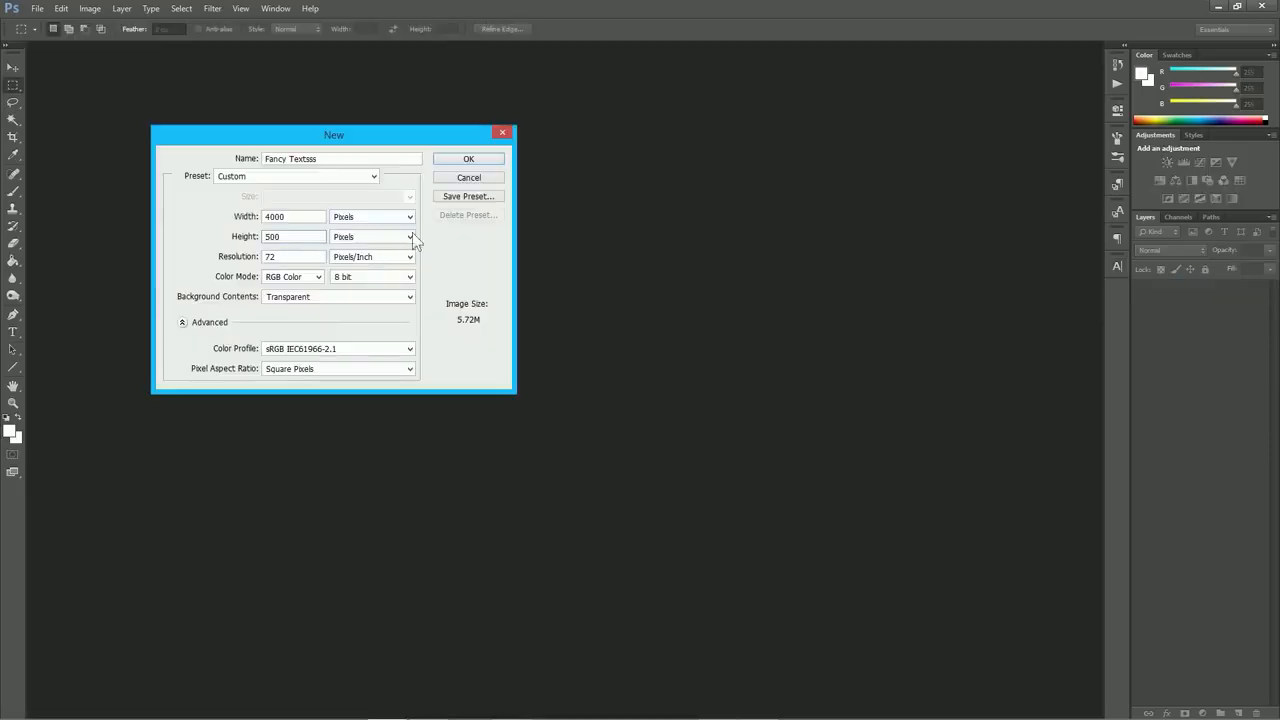
Create the transparent document named Fancy Textsss, 4000 pixels wide and 500 pixels high
click(470, 159)
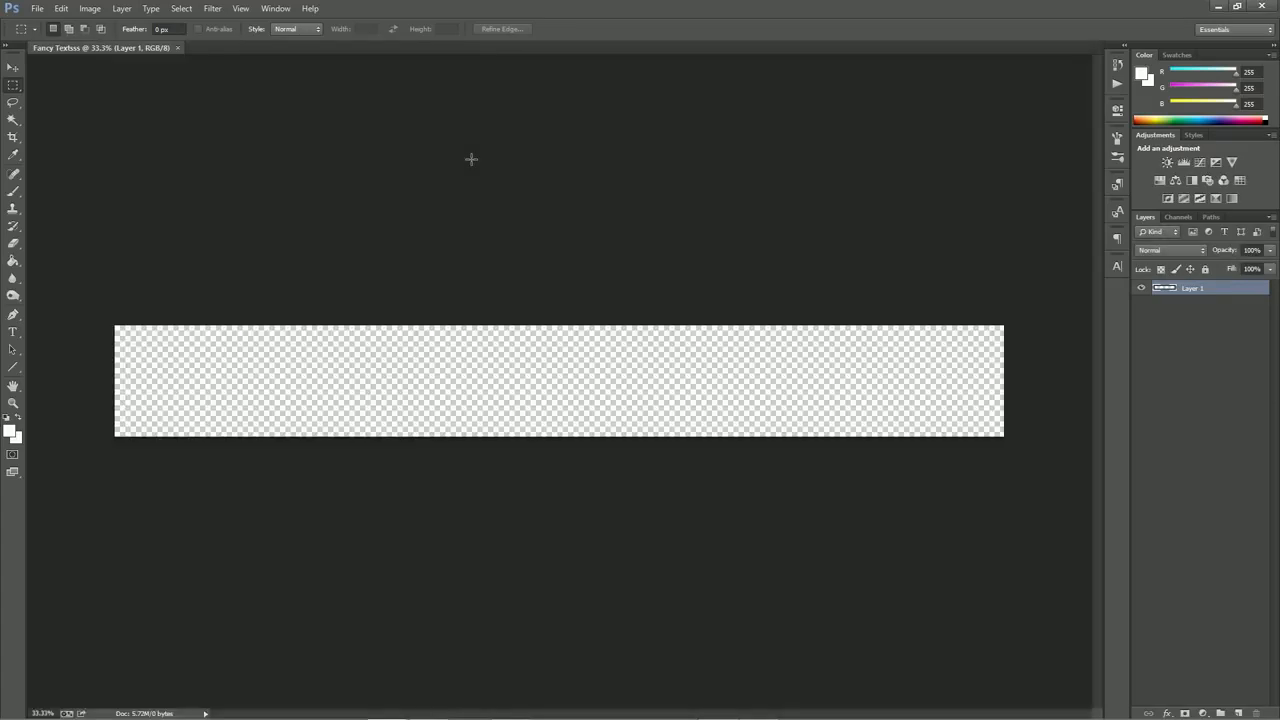
key(t)
click(300, 393)
drag(223, 30, 289, 28)
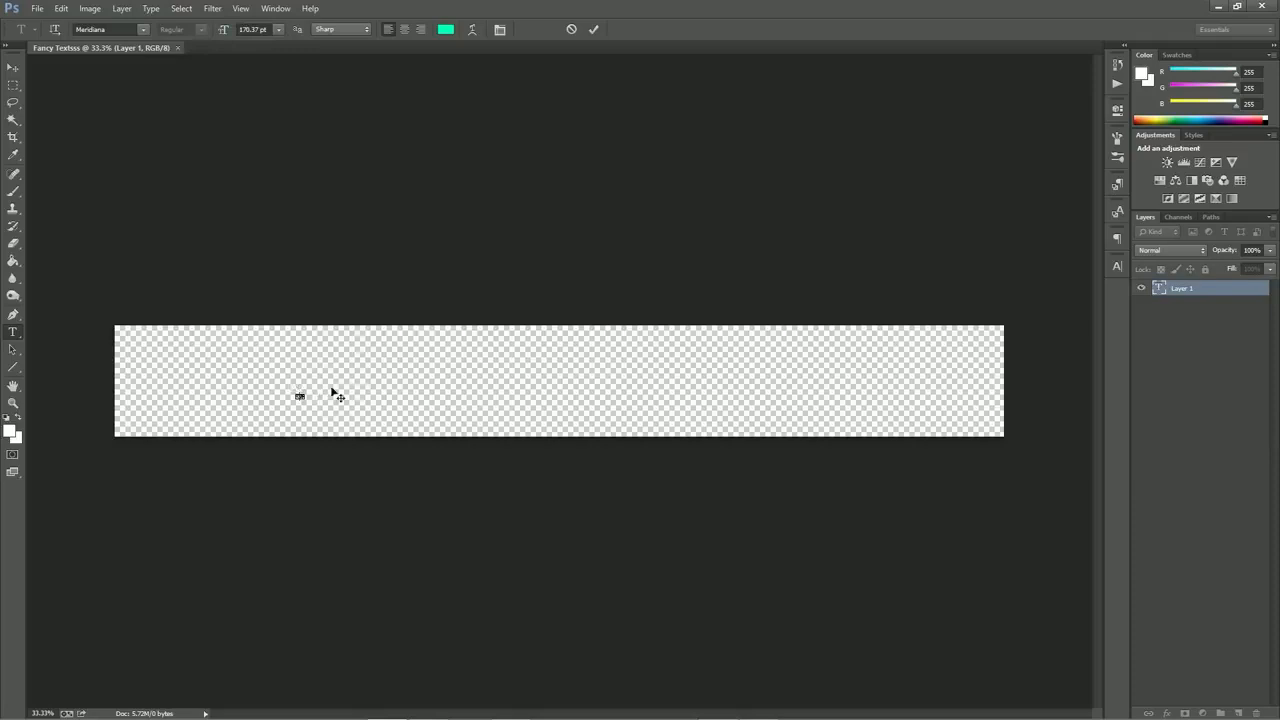
click(572, 30)
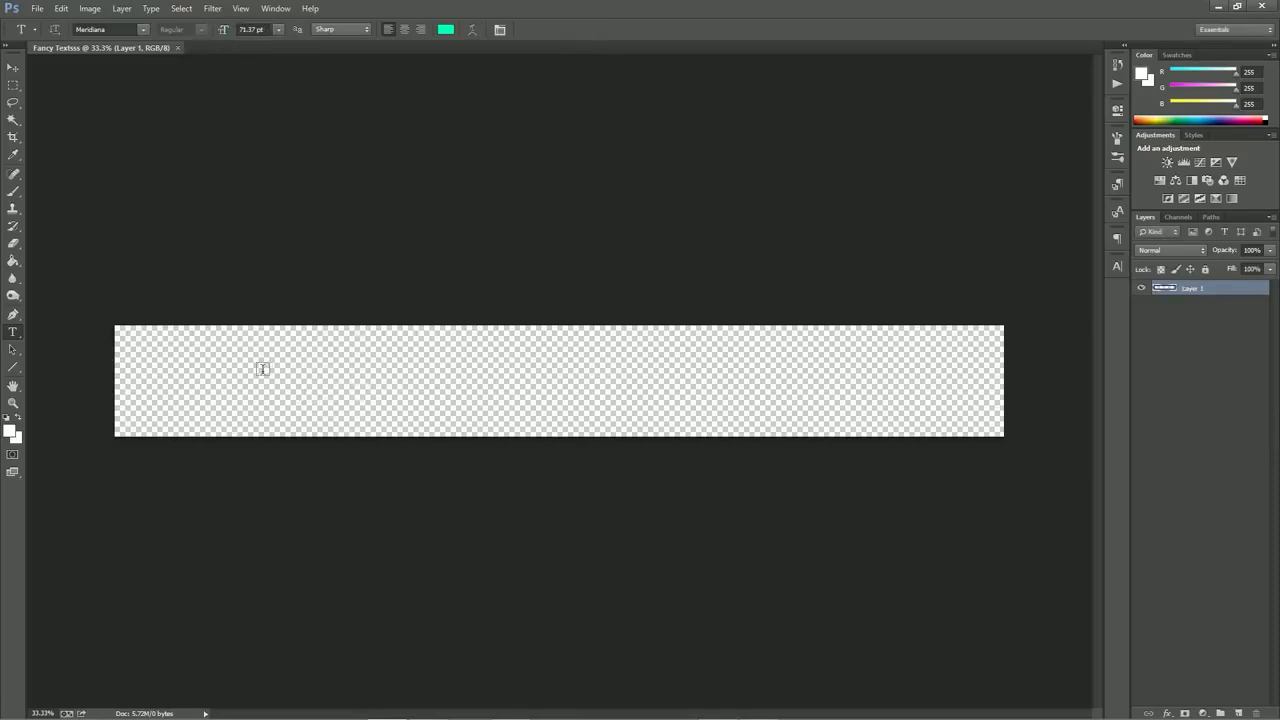
Enter the sample text sadfsdgsgsgfg on the canvas and enlarge all of it to 425.37 pt
text(sadfsafsadf)
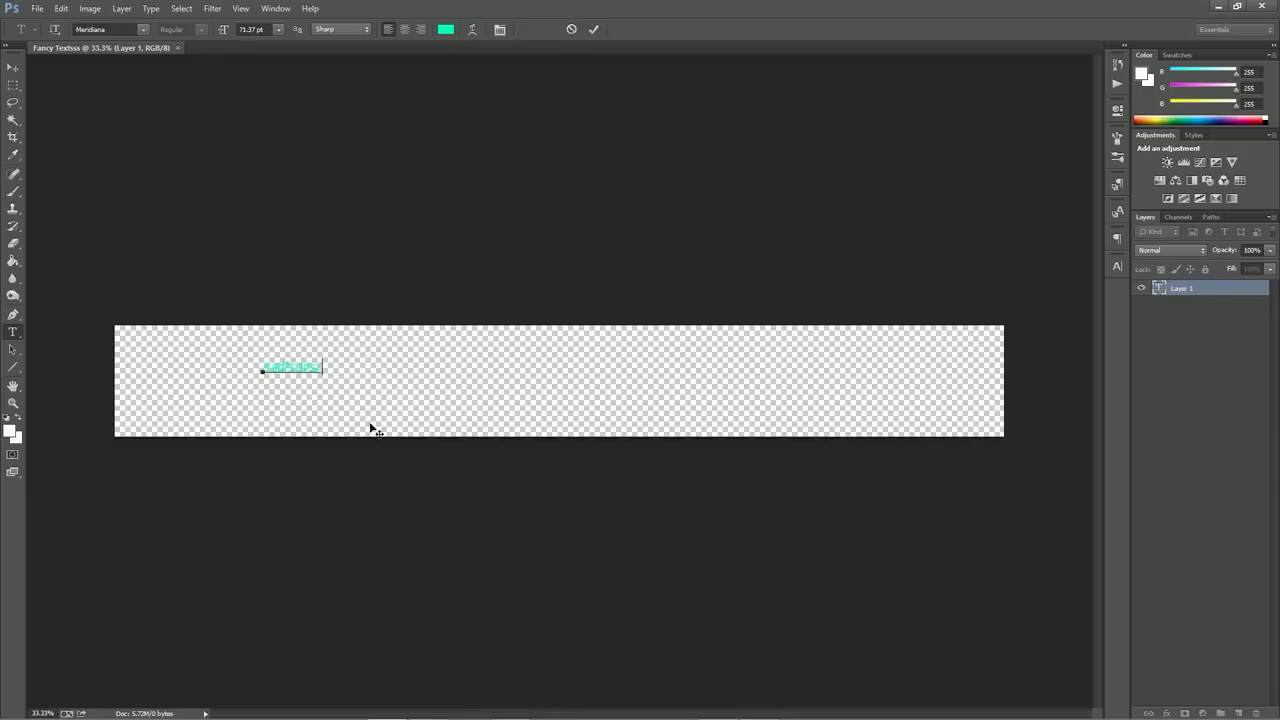
key(ctrl+a)
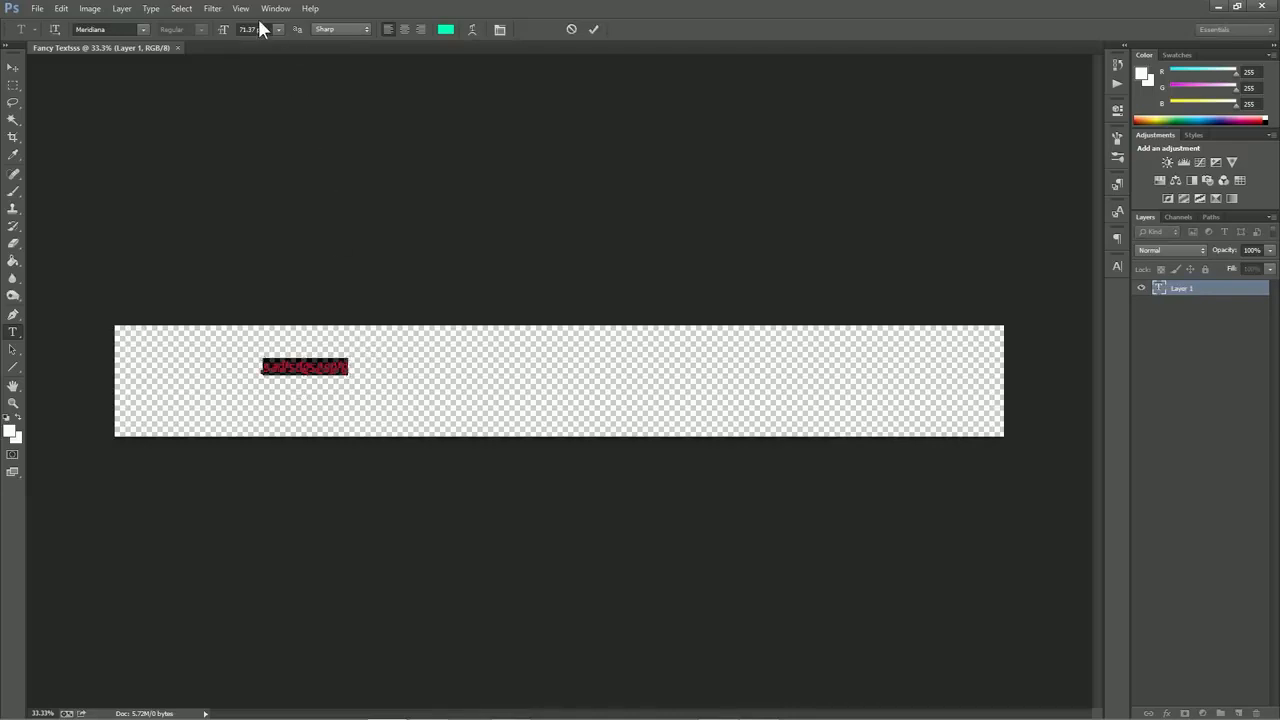
drag(224, 30, 503, 163)
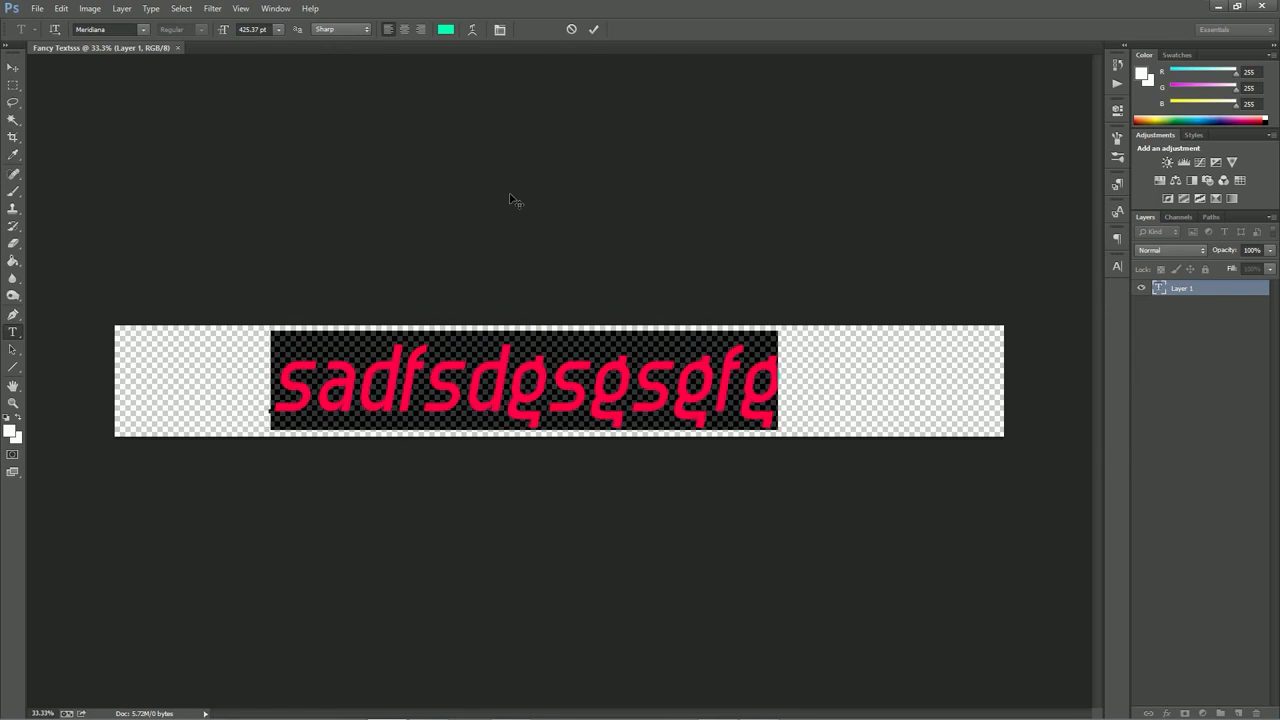